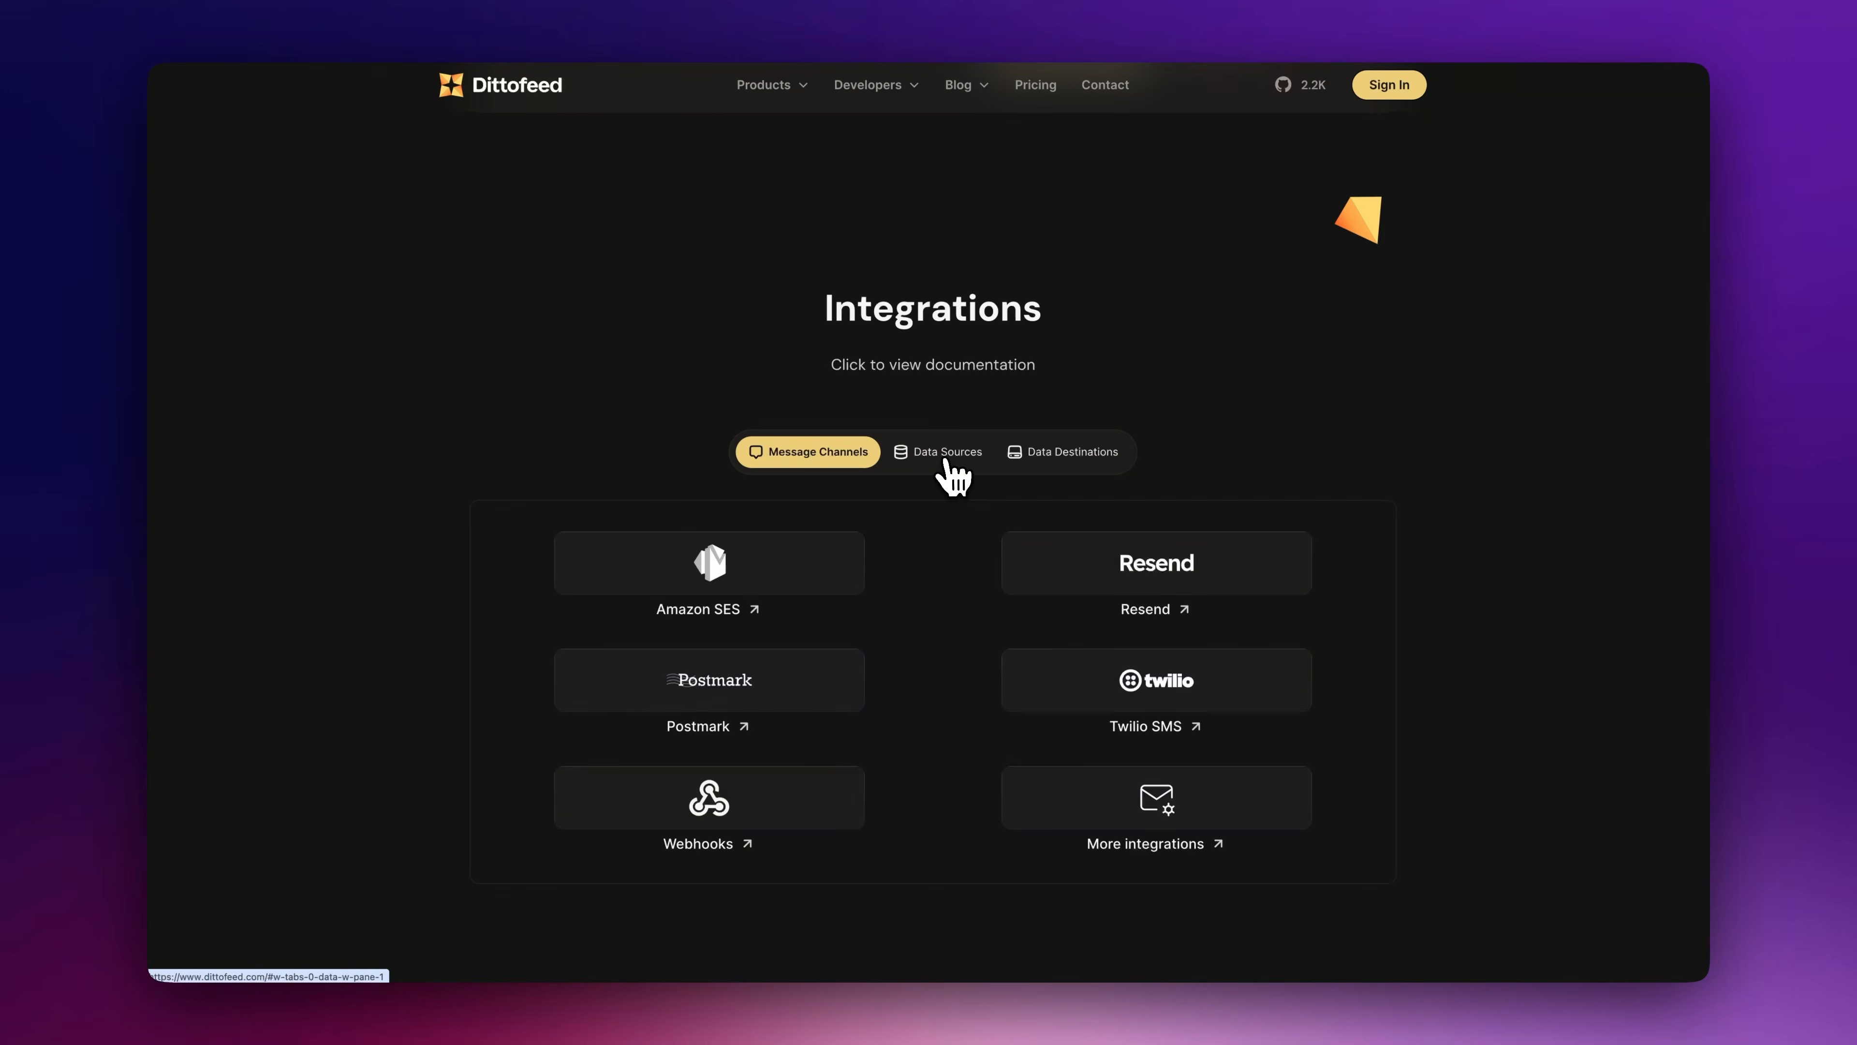
# Browse the Data Sources and Data Destinations integrations, then the Enterprise pricing plans
pyautogui.click(946, 462)
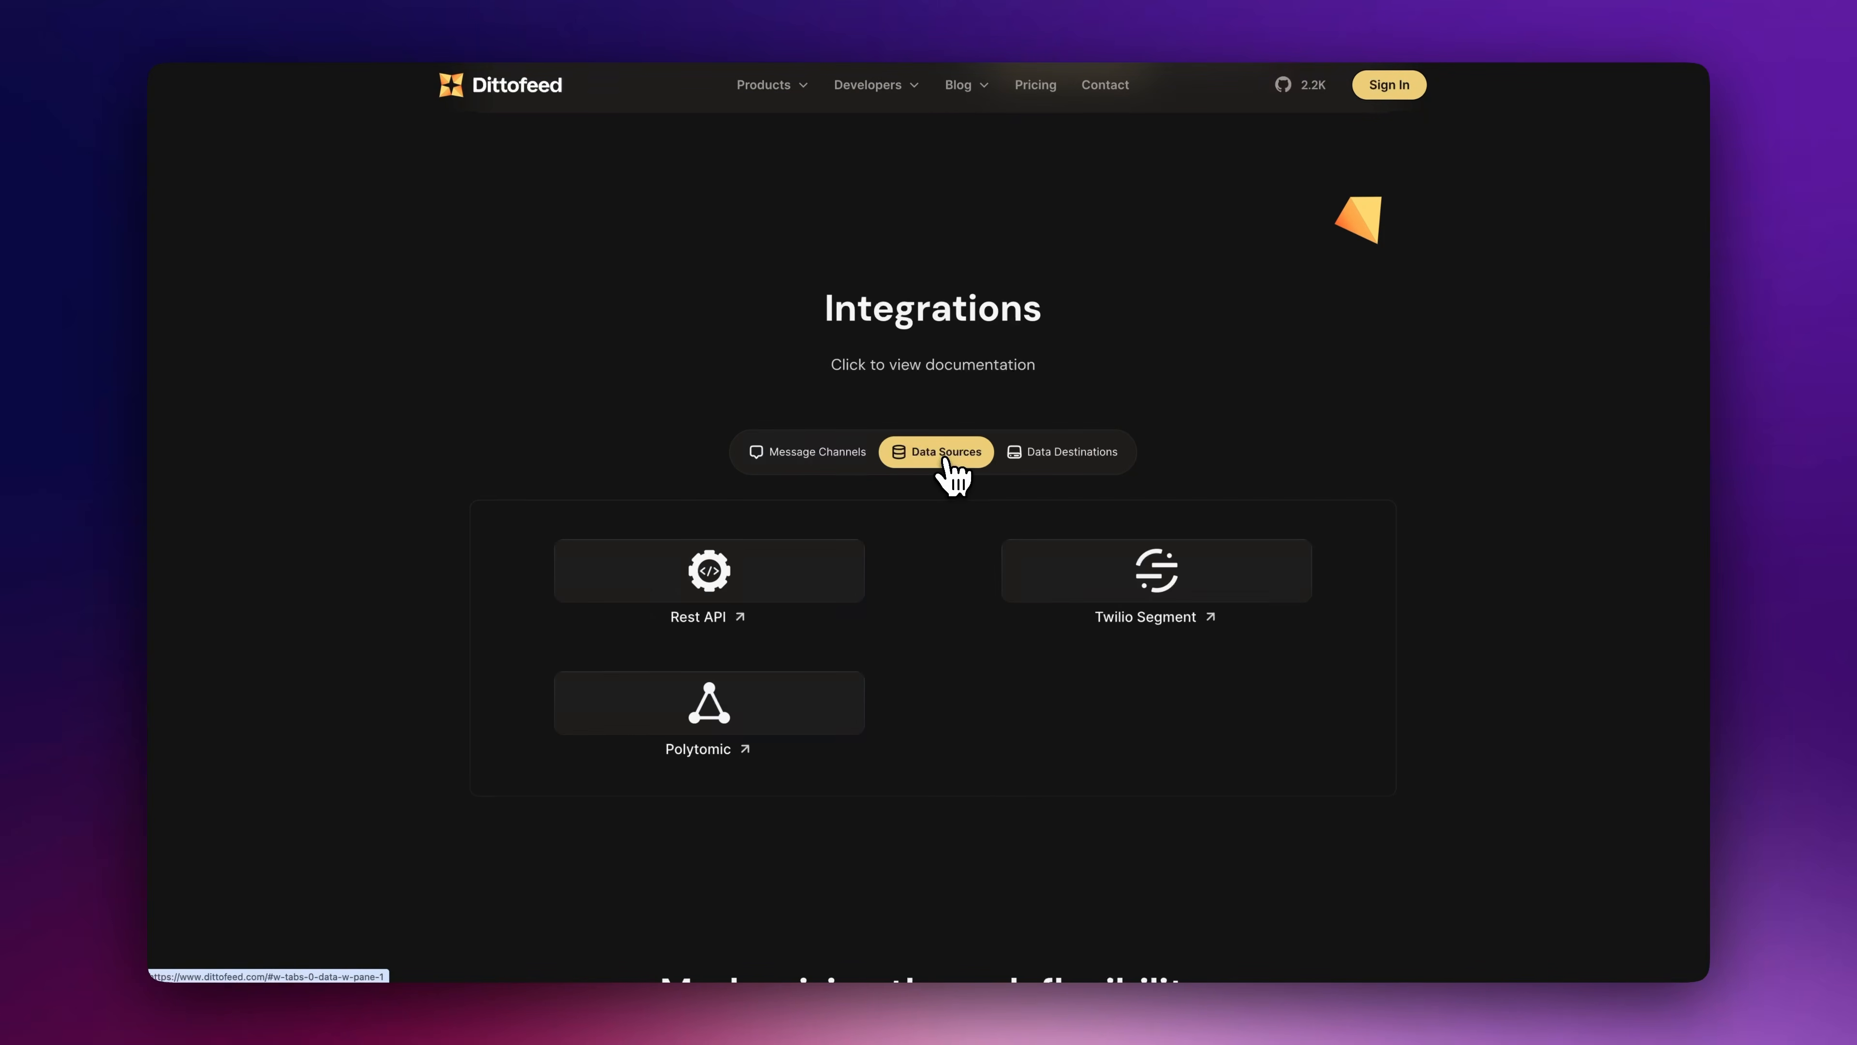
pyautogui.click(1038, 453)
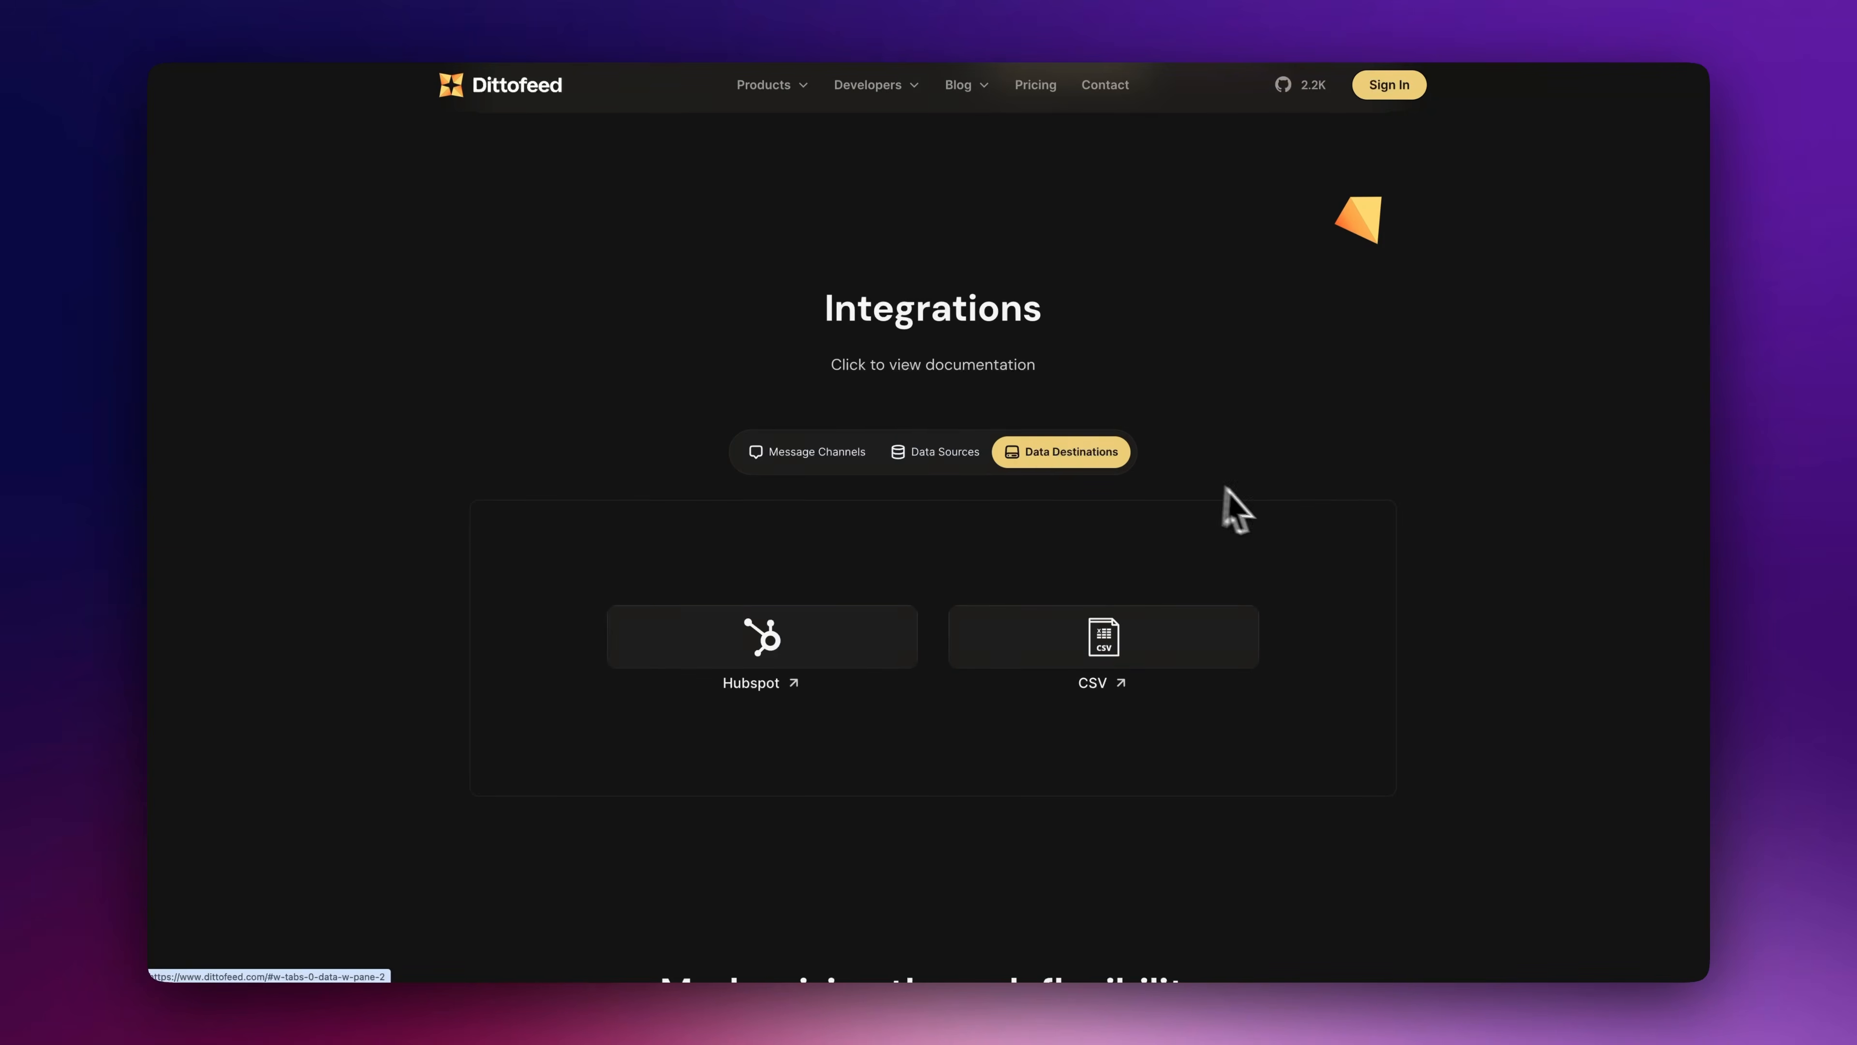
pyautogui.scroll(-5, 1263, 505)
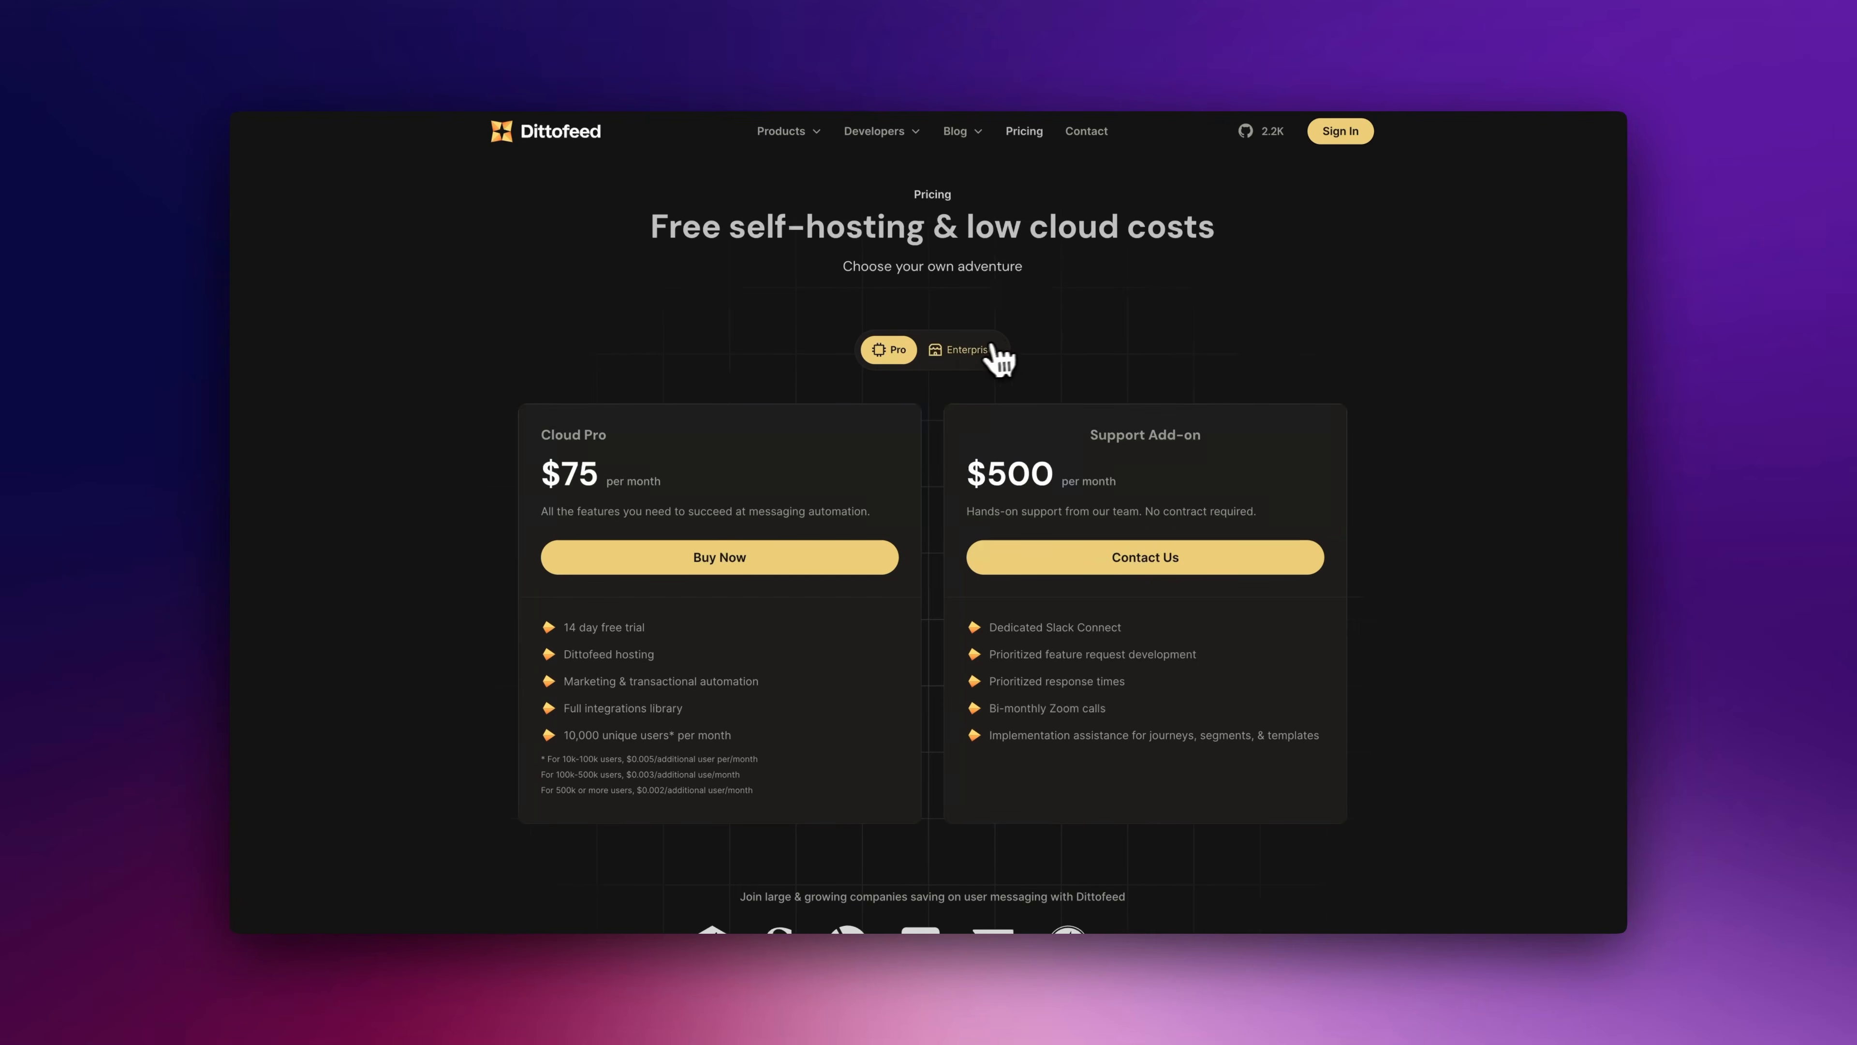
pyautogui.click(975, 358)
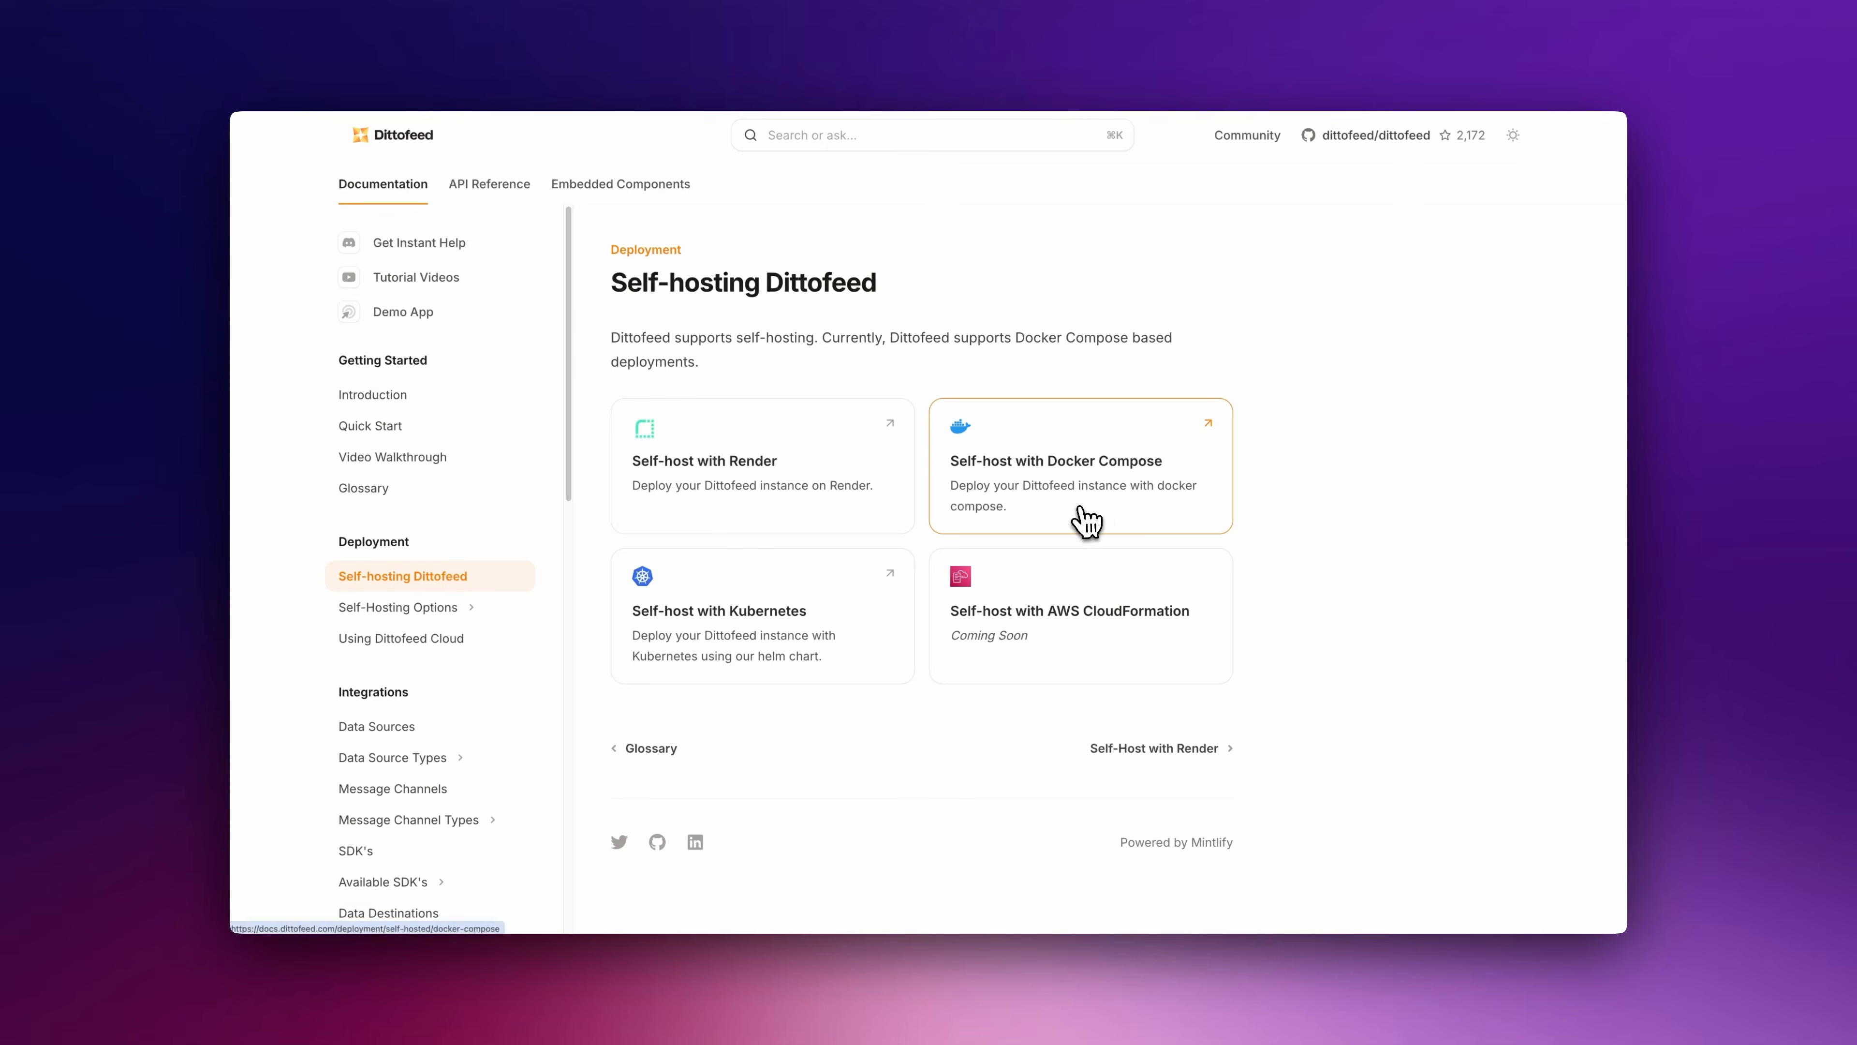
# Open the Self-Host with Docker Compose docs at the .env configuration block
pyautogui.click(1085, 523)
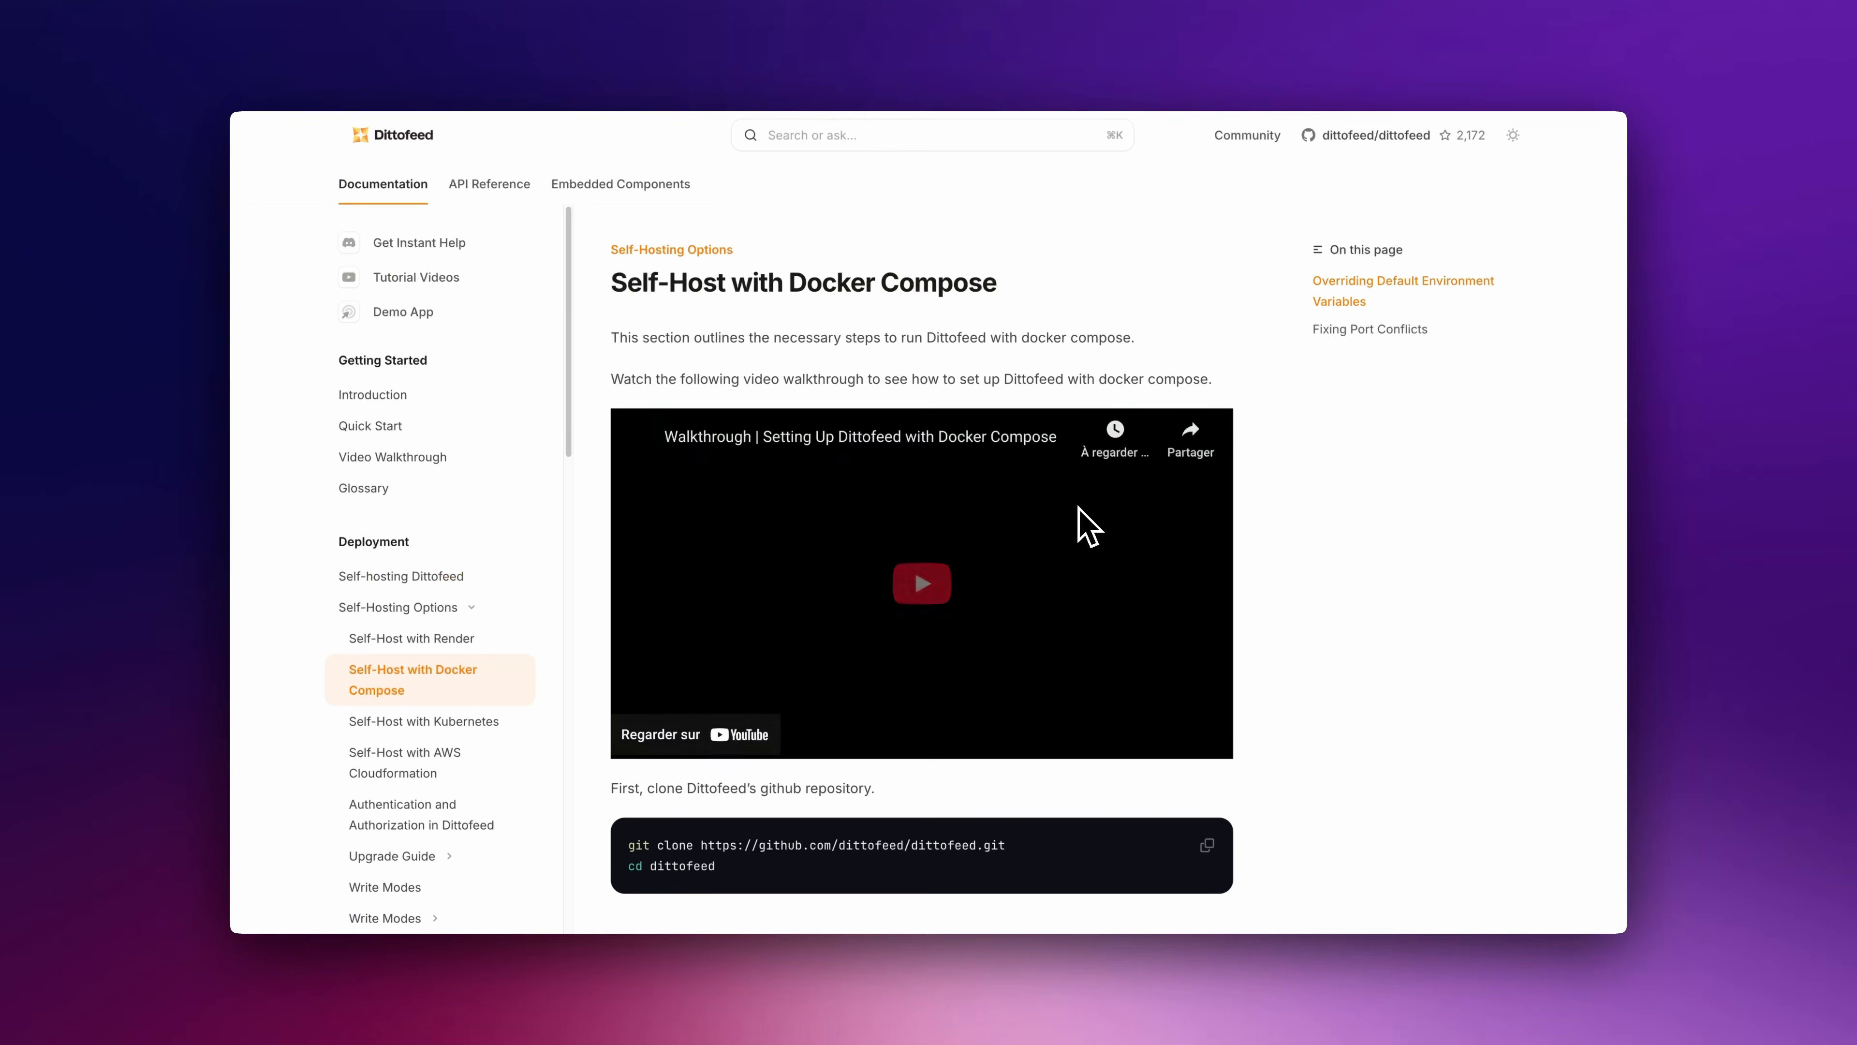
pyautogui.scroll(-5, 1299, 564)
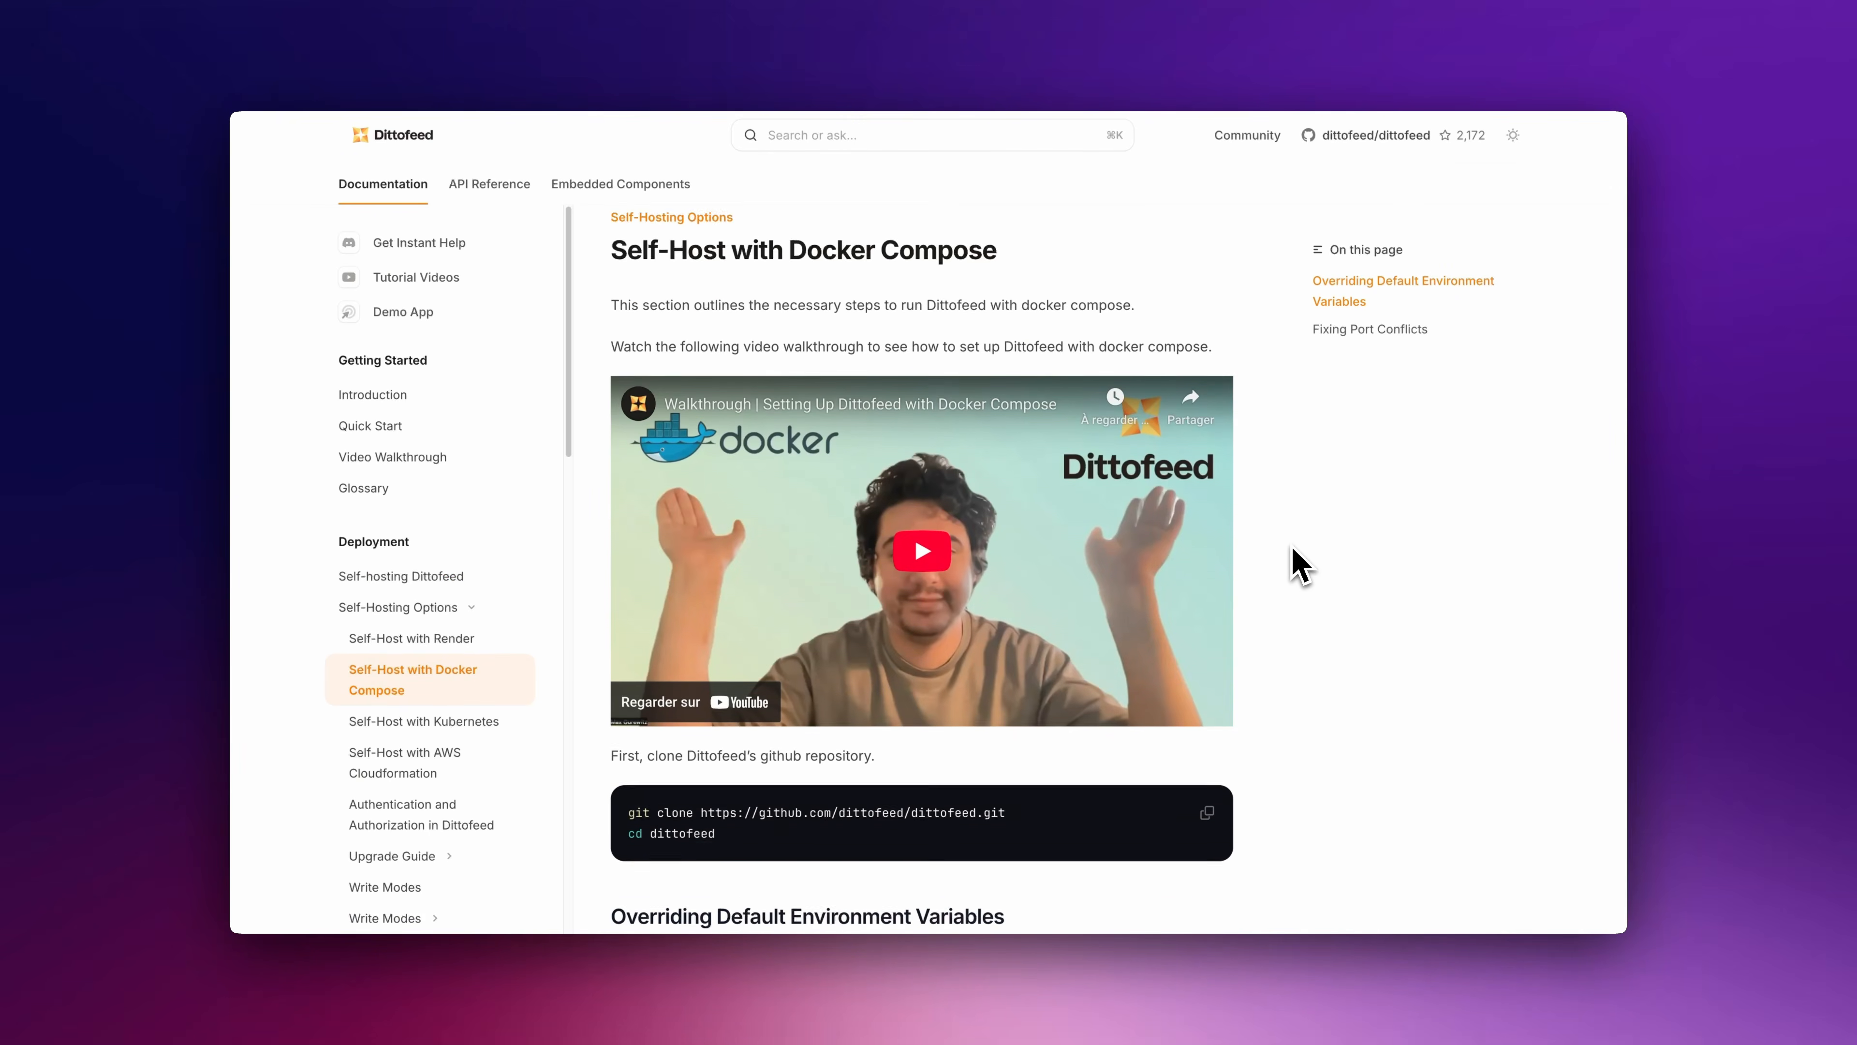
pyautogui.scroll(-6, 1299, 564)
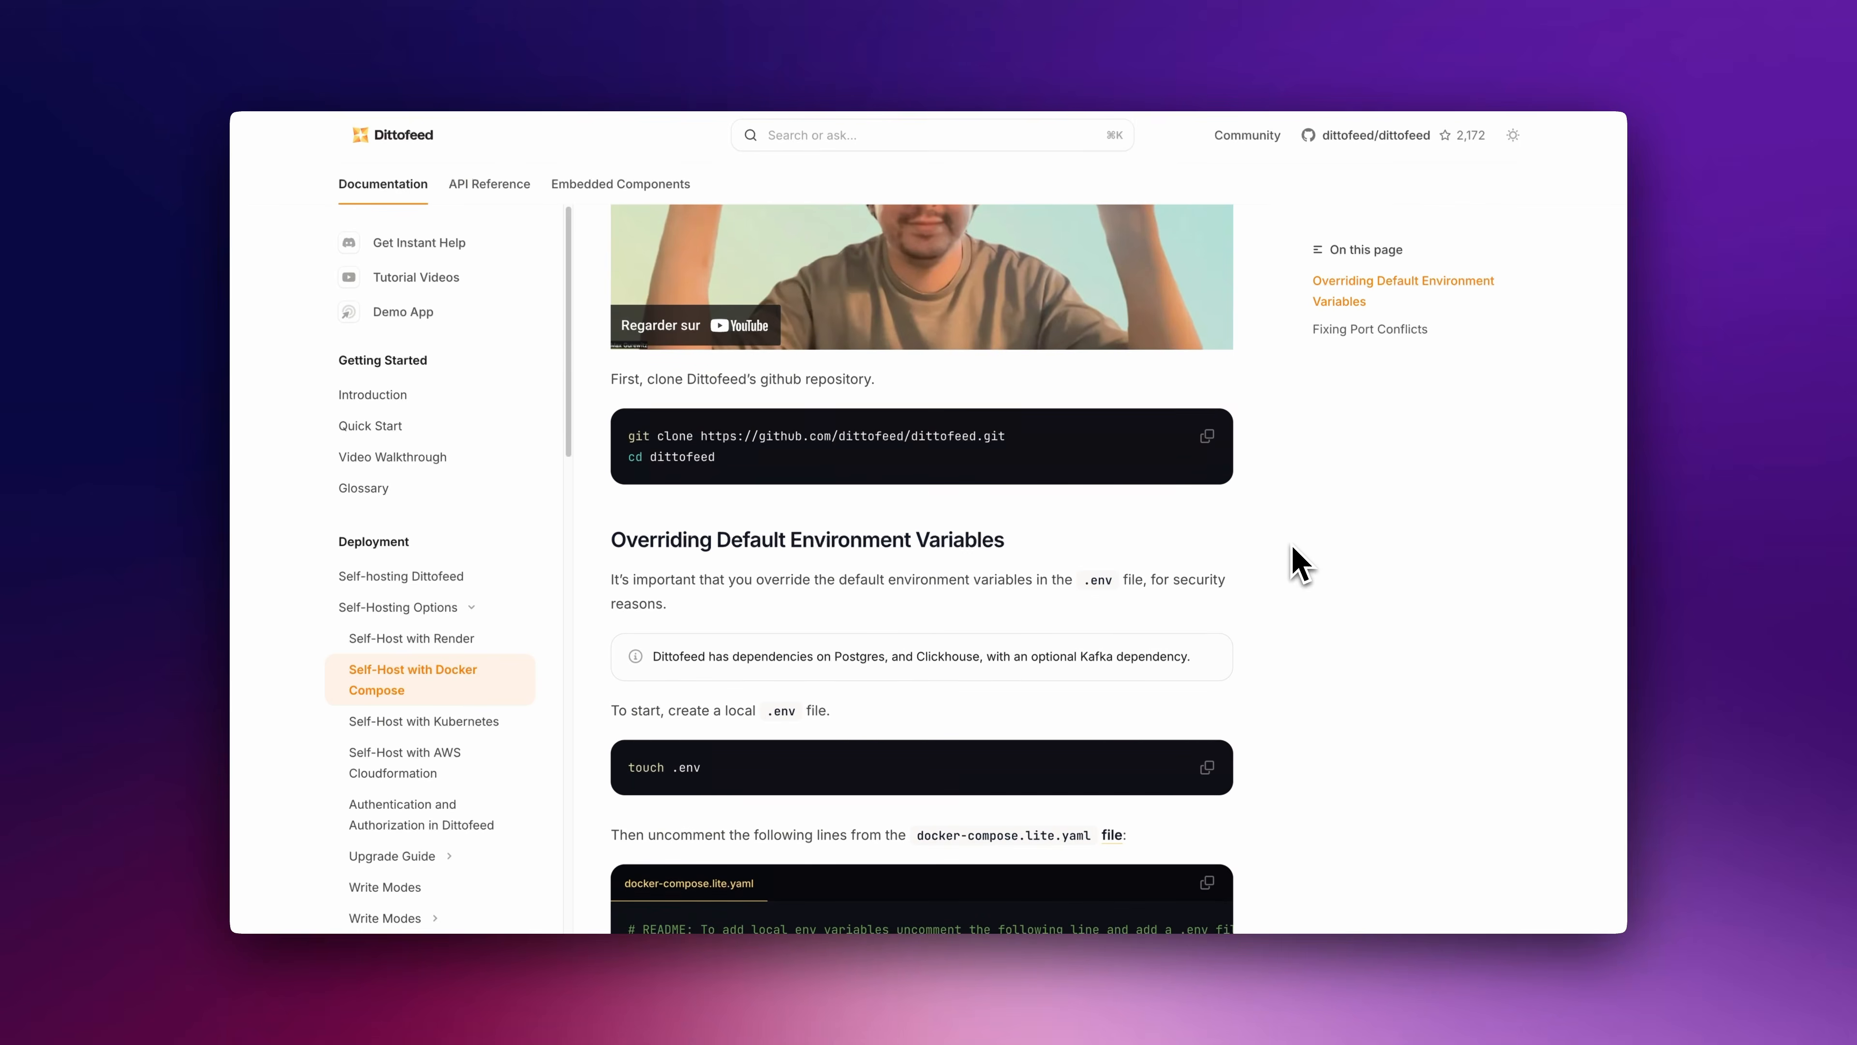
pyautogui.scroll(-6, 1299, 563)
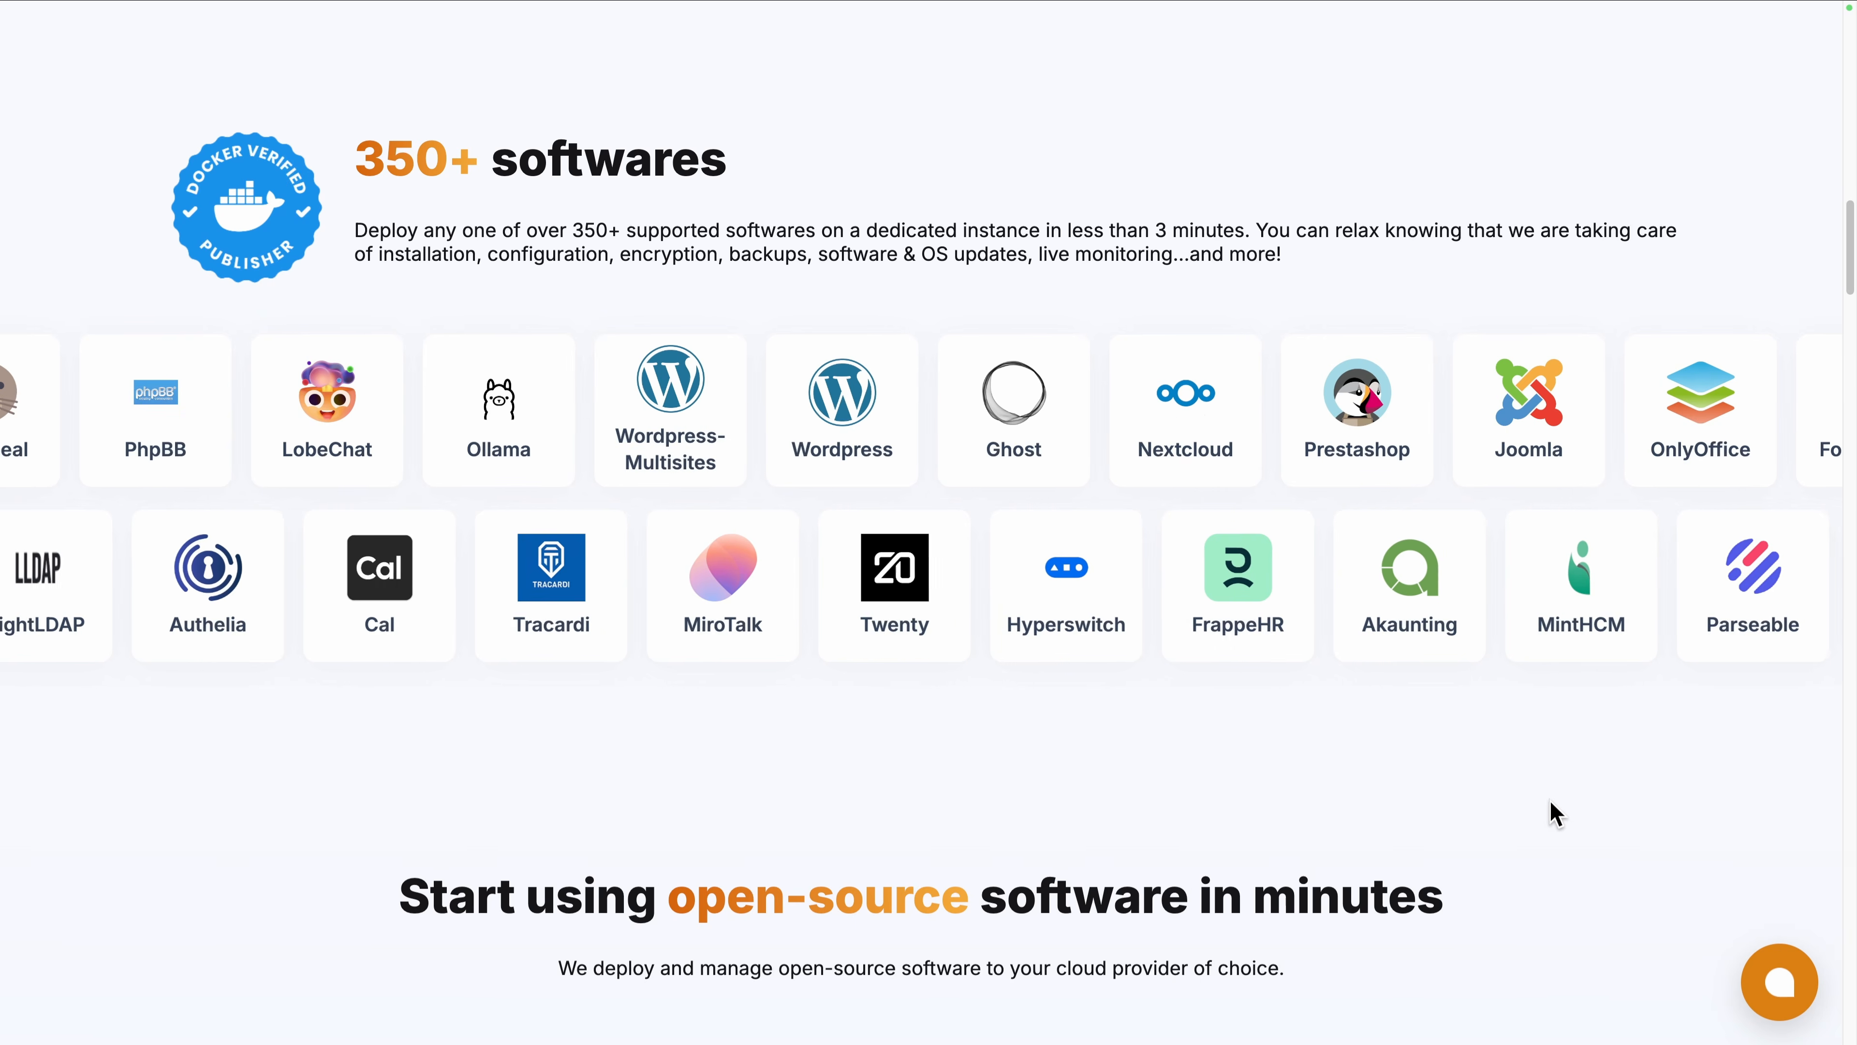
pyautogui.scroll(-8, 1556, 812)
pyautogui.scroll(-2, 1555, 812)
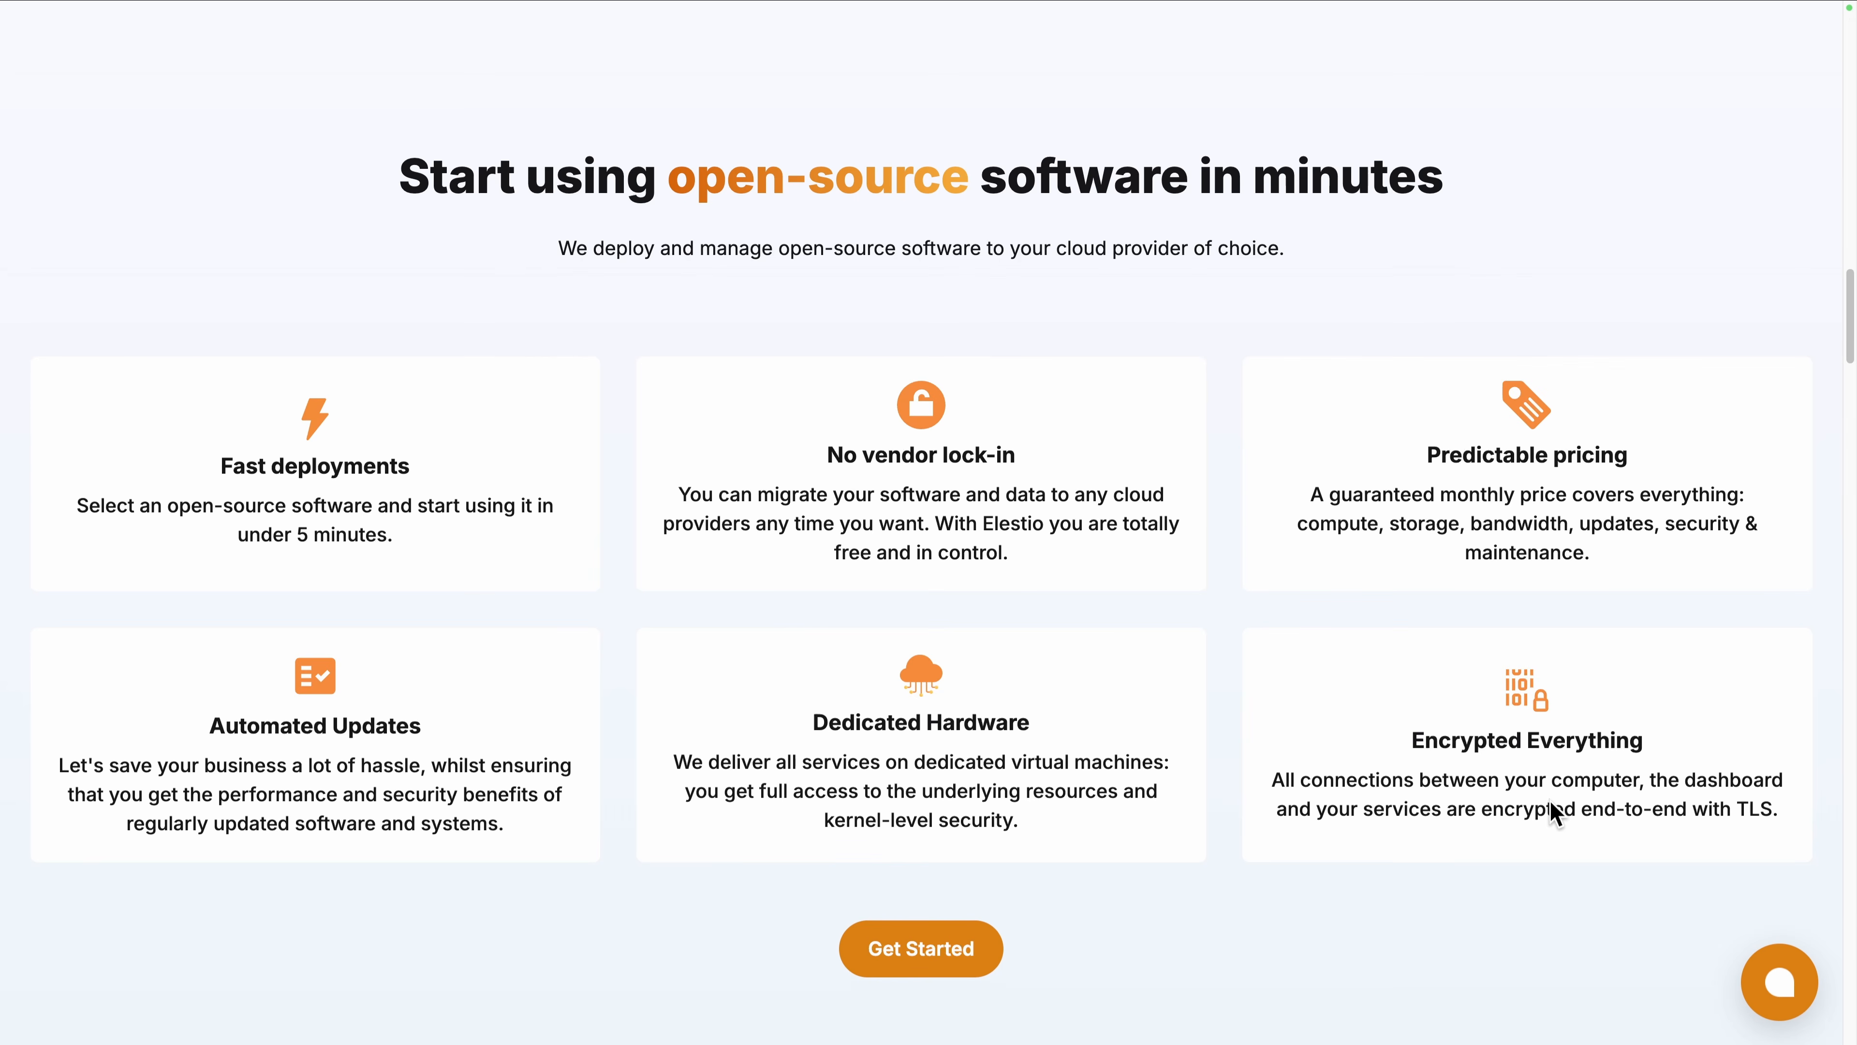
pyautogui.scroll(-12, 1551, 803)
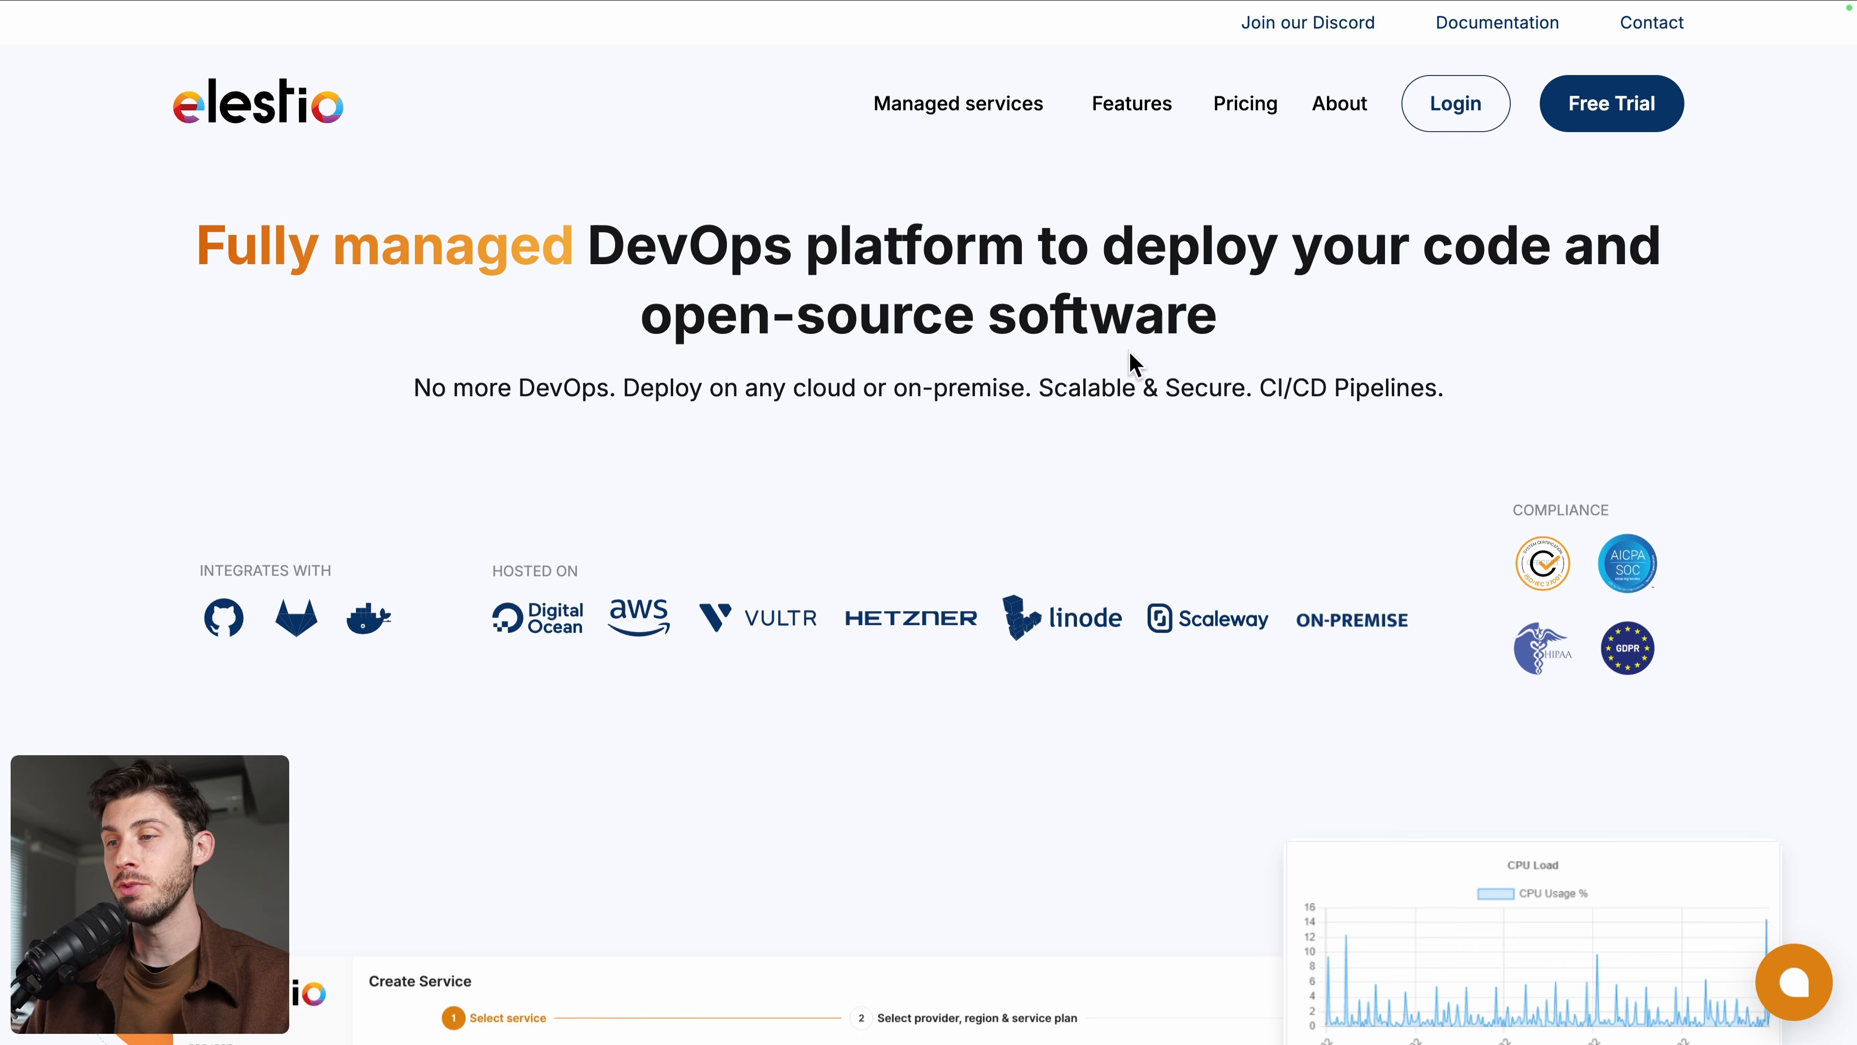
# Log in to Elestio and select Dittofeed from a catalogue search for 'ditt'
pyautogui.click(1438, 117)
pyautogui.click(1060, 488)
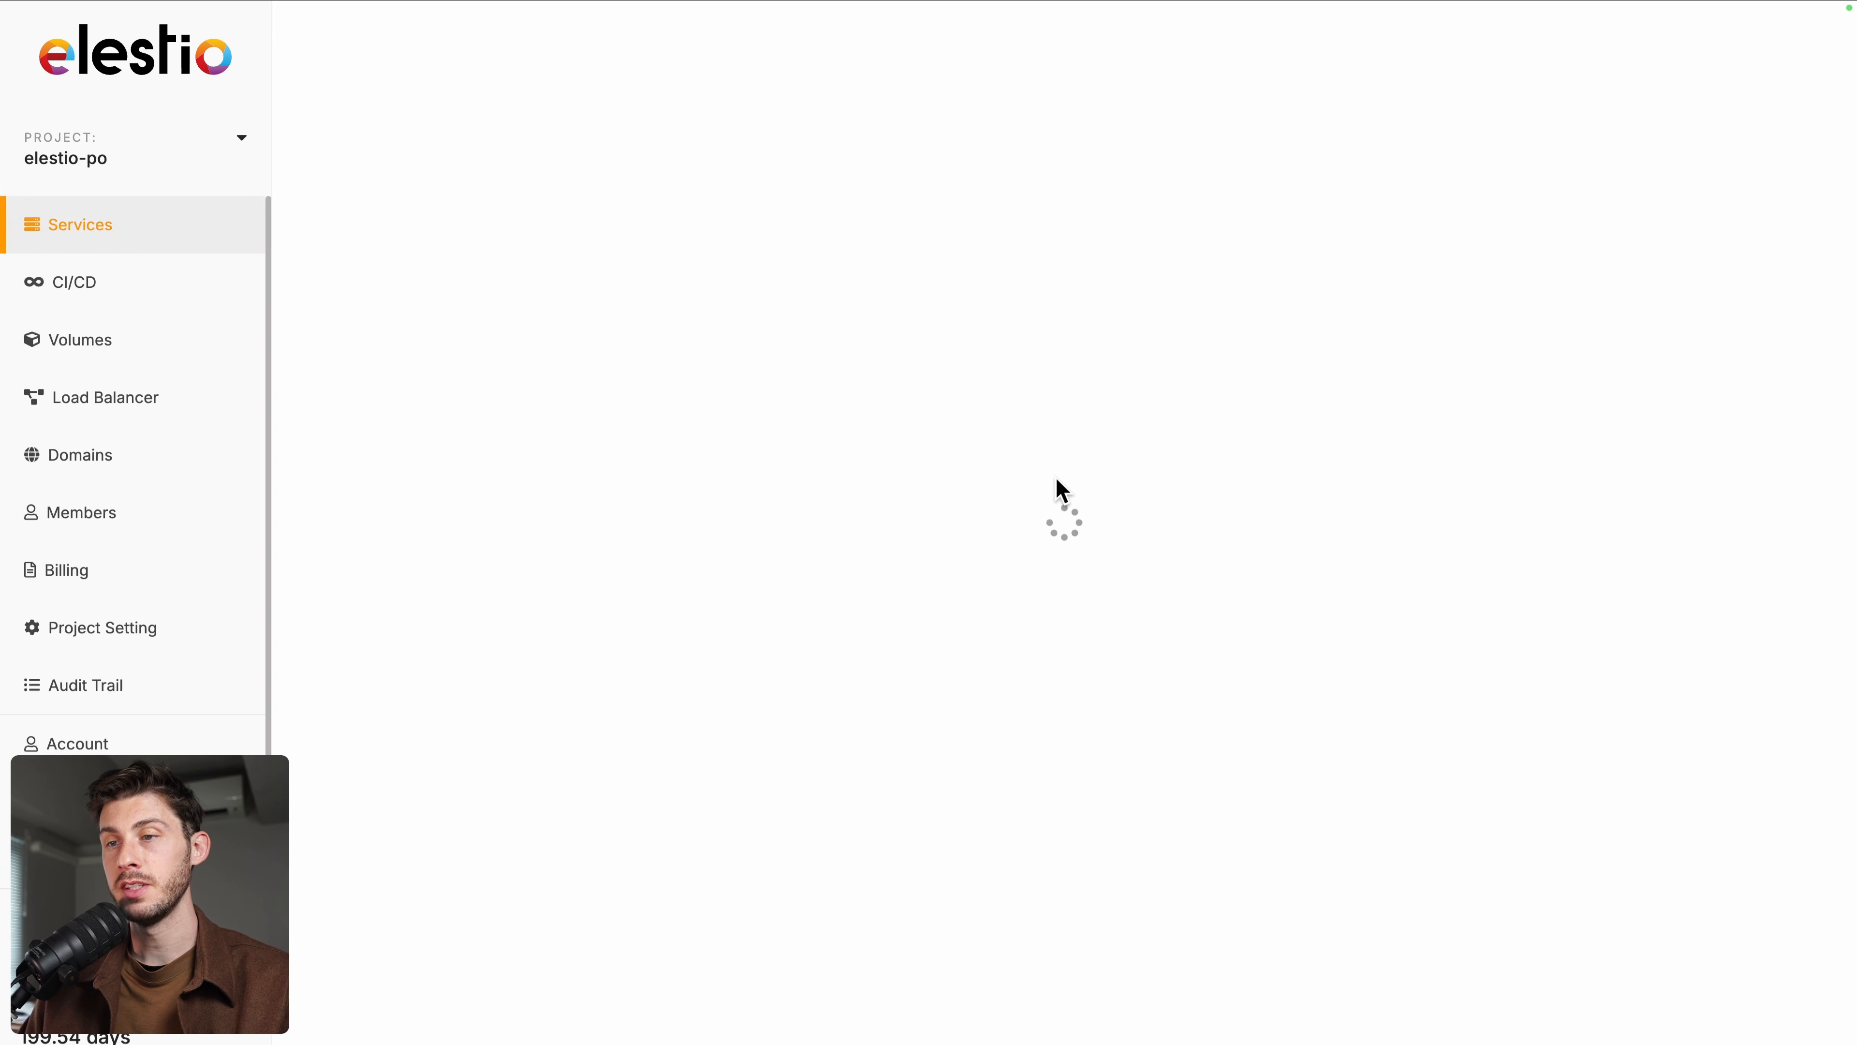
pyautogui.click(1123, 298)
pyautogui.write('ditt')
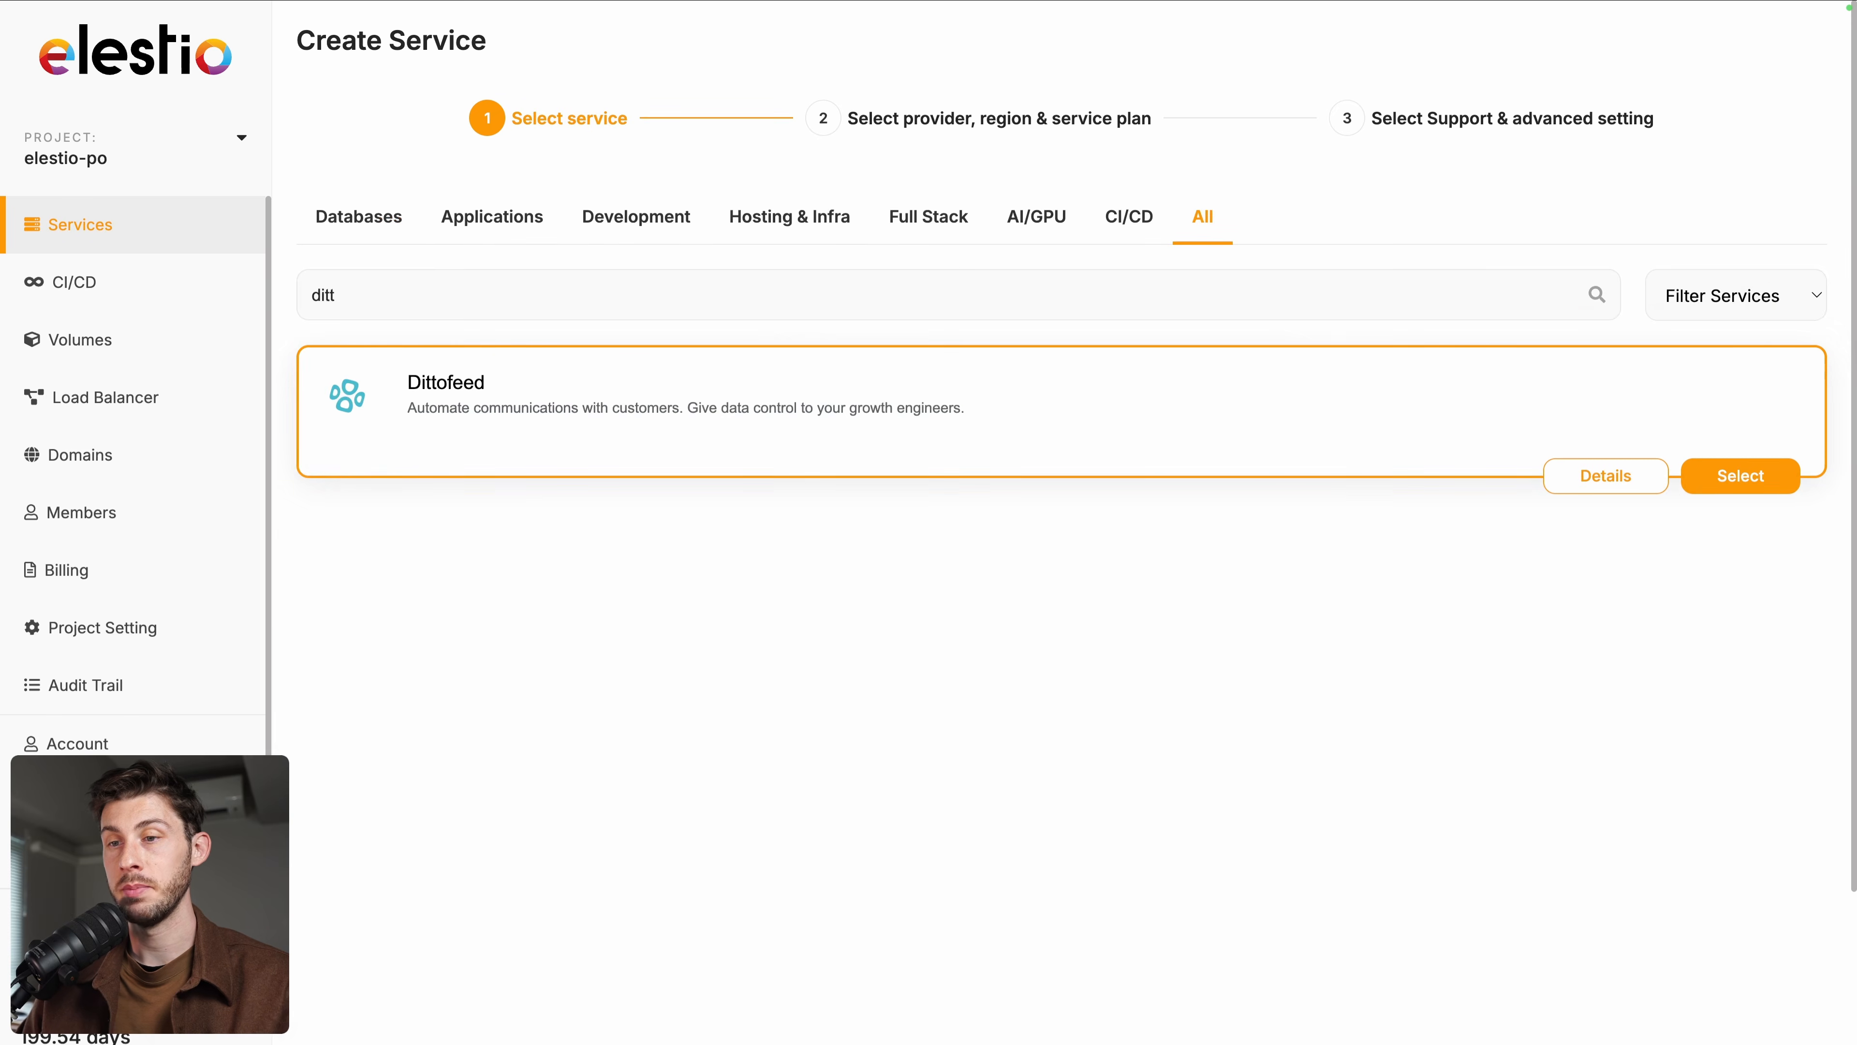
pyautogui.click(1734, 479)
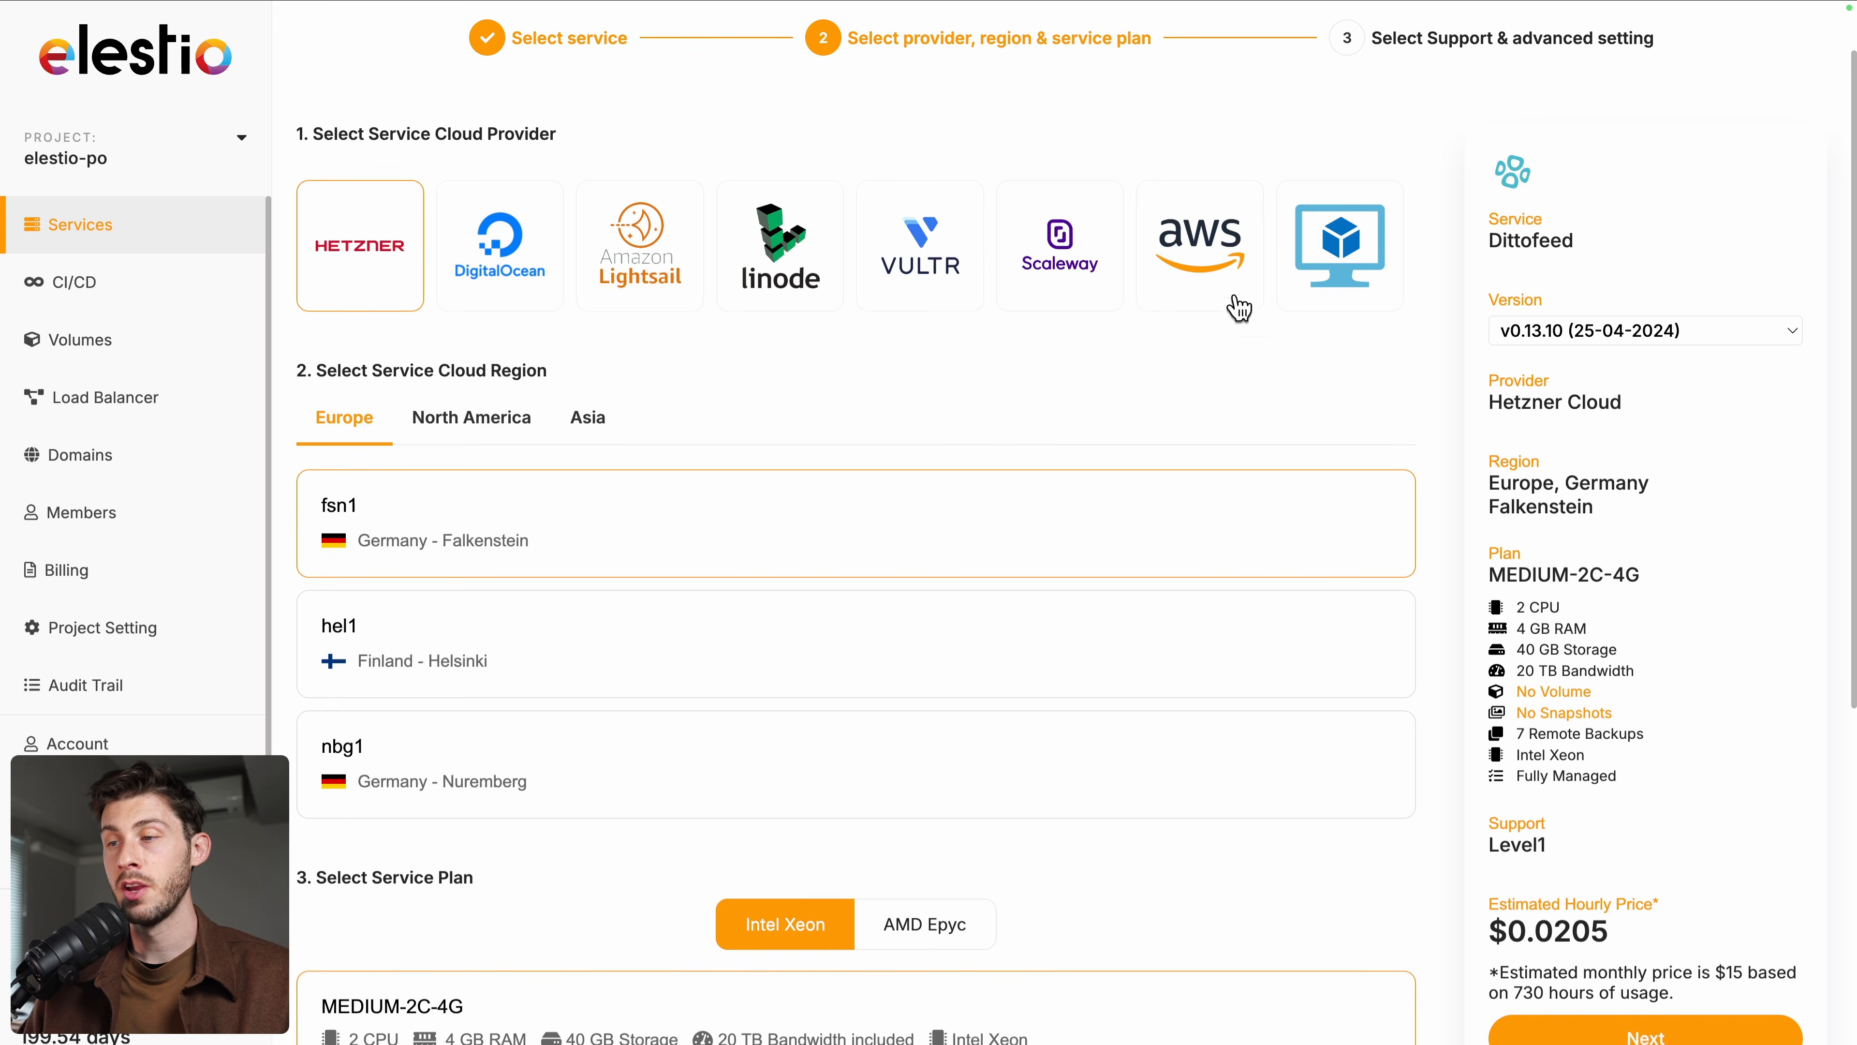
# Host it on Hetzner Cloud, Falkenstein, MEDIUM-2C-4G with Level 1 support, and create the service
pyautogui.click(1356, 282)
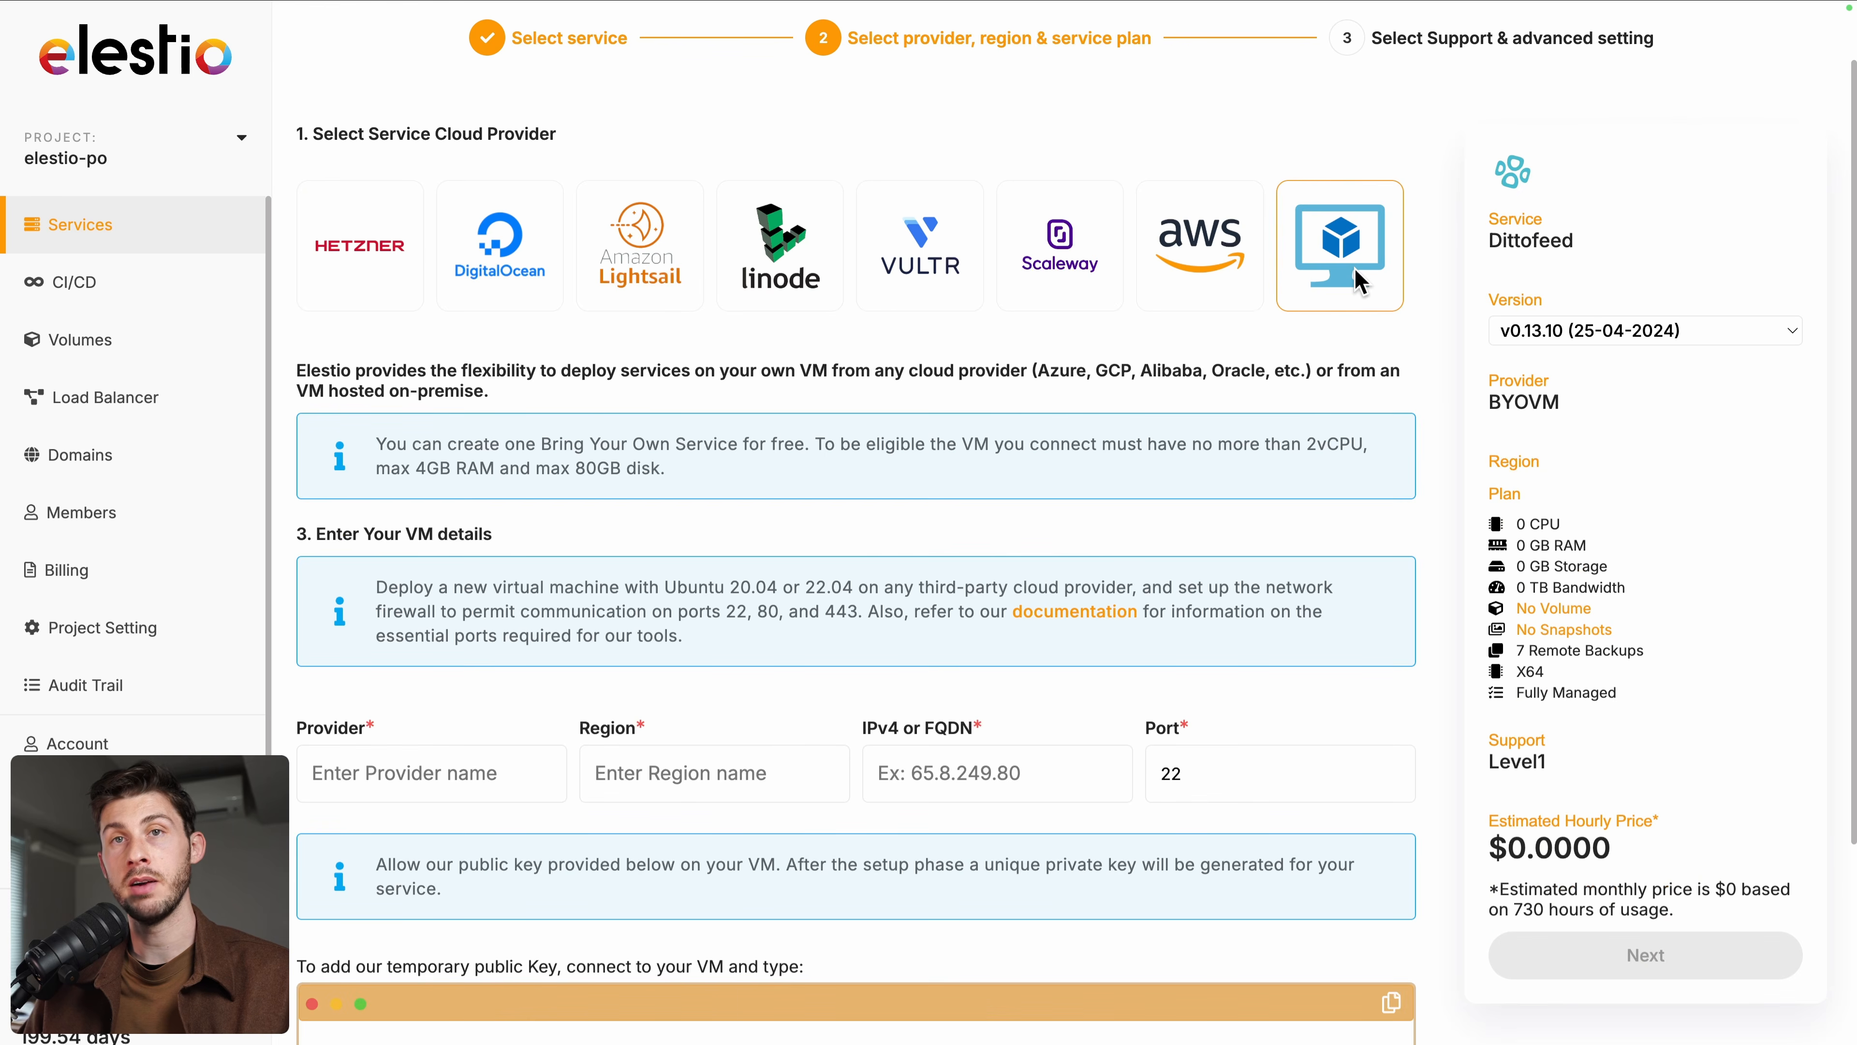
pyautogui.click(359, 245)
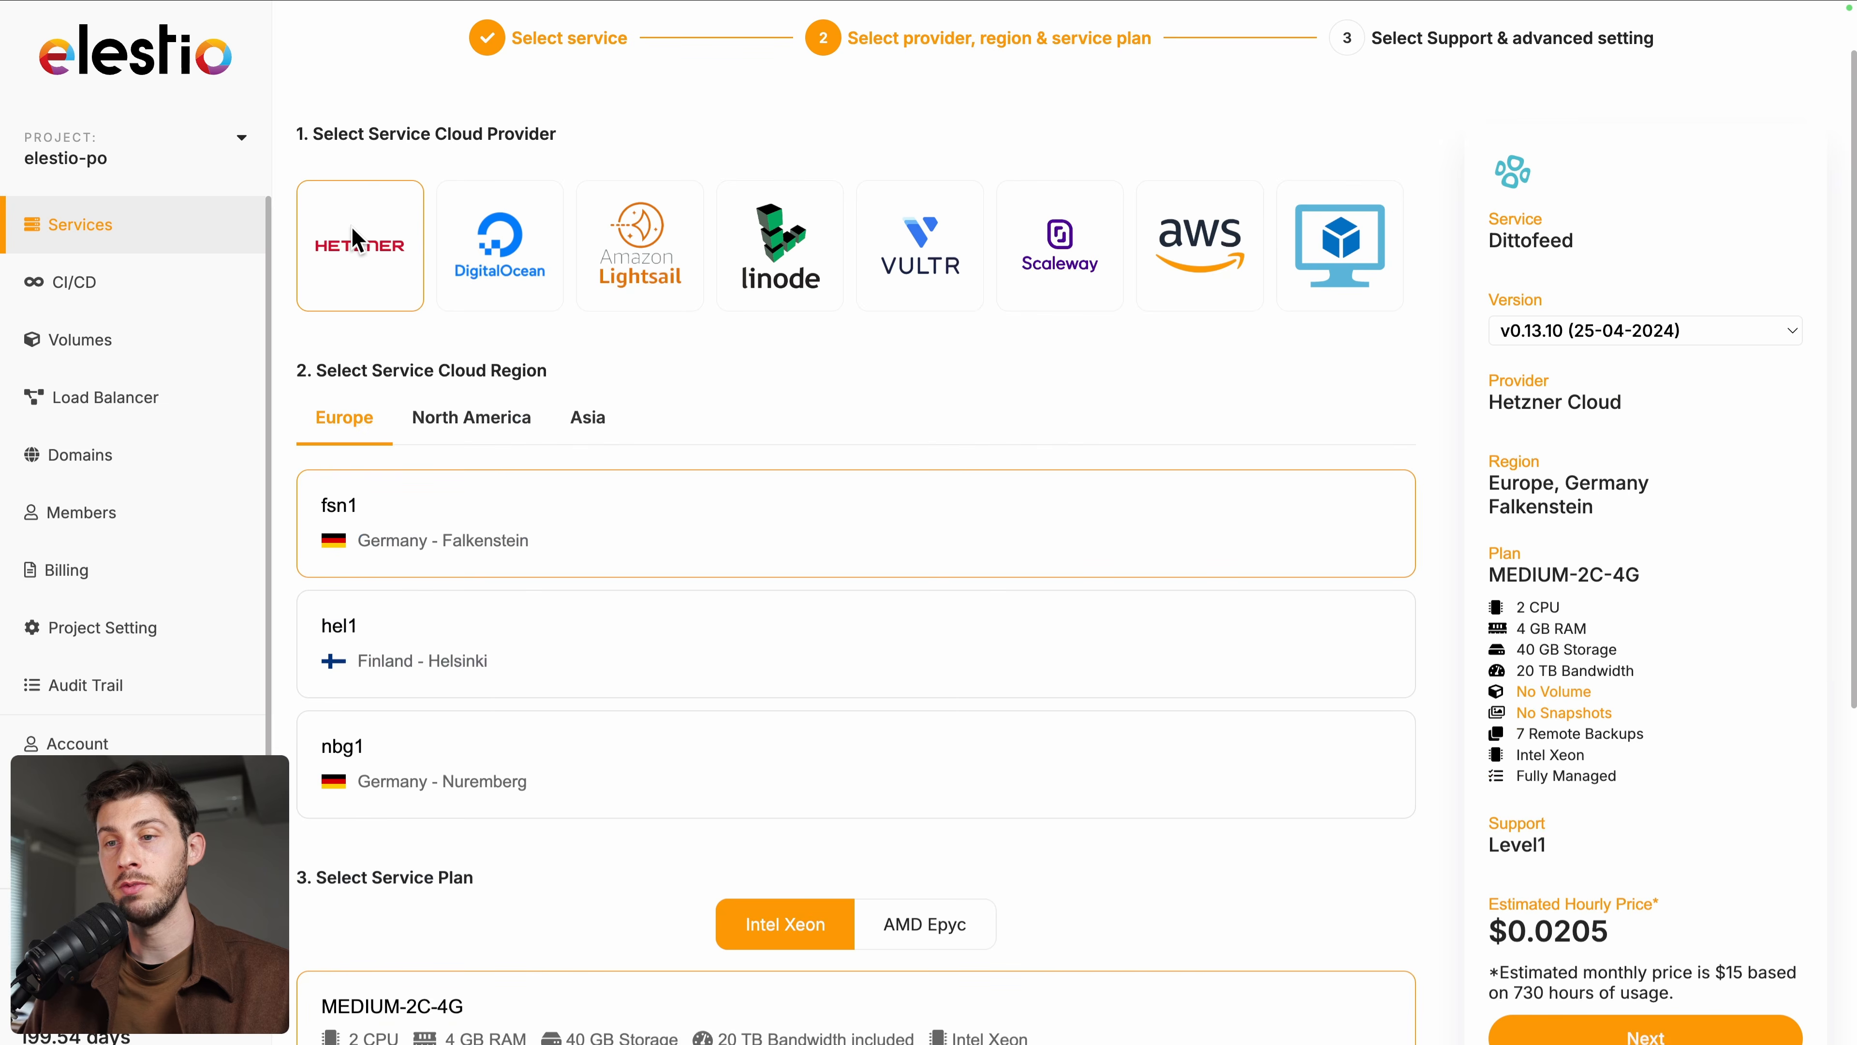
pyautogui.scroll(-3, 758, 401)
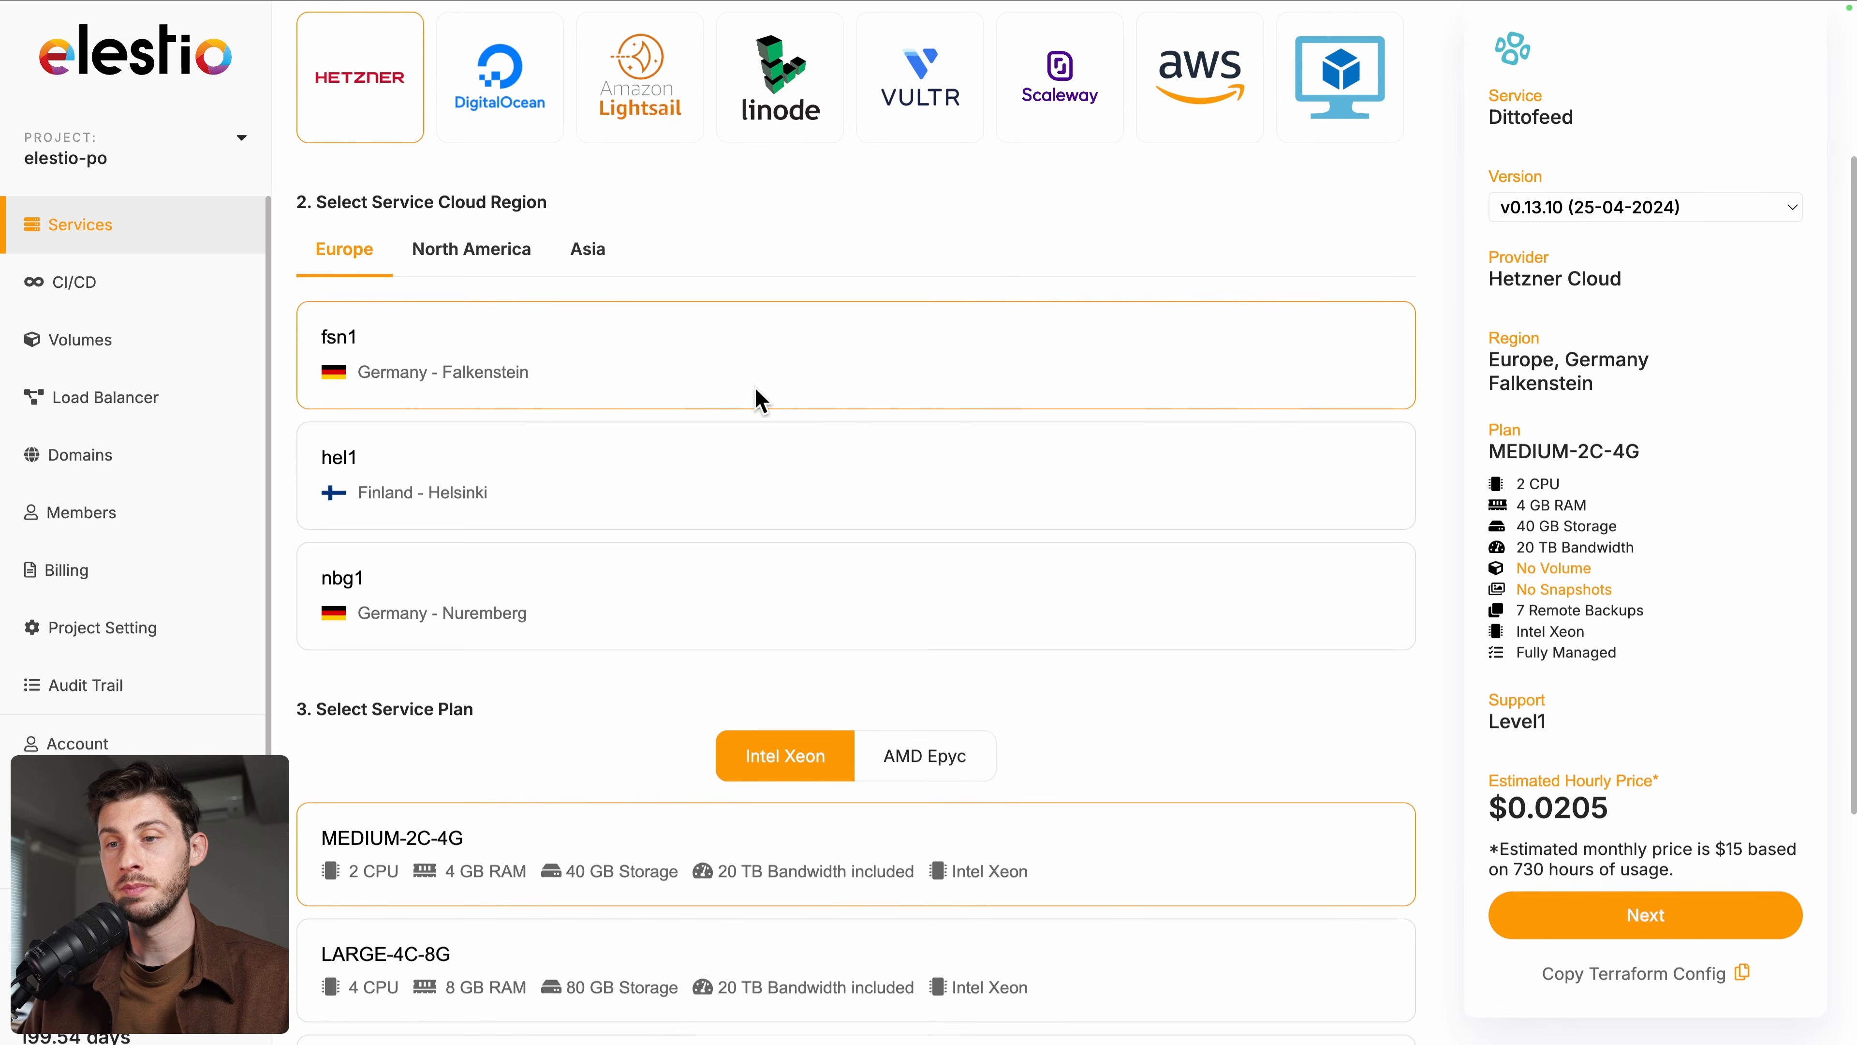
pyautogui.scroll(-5, 759, 401)
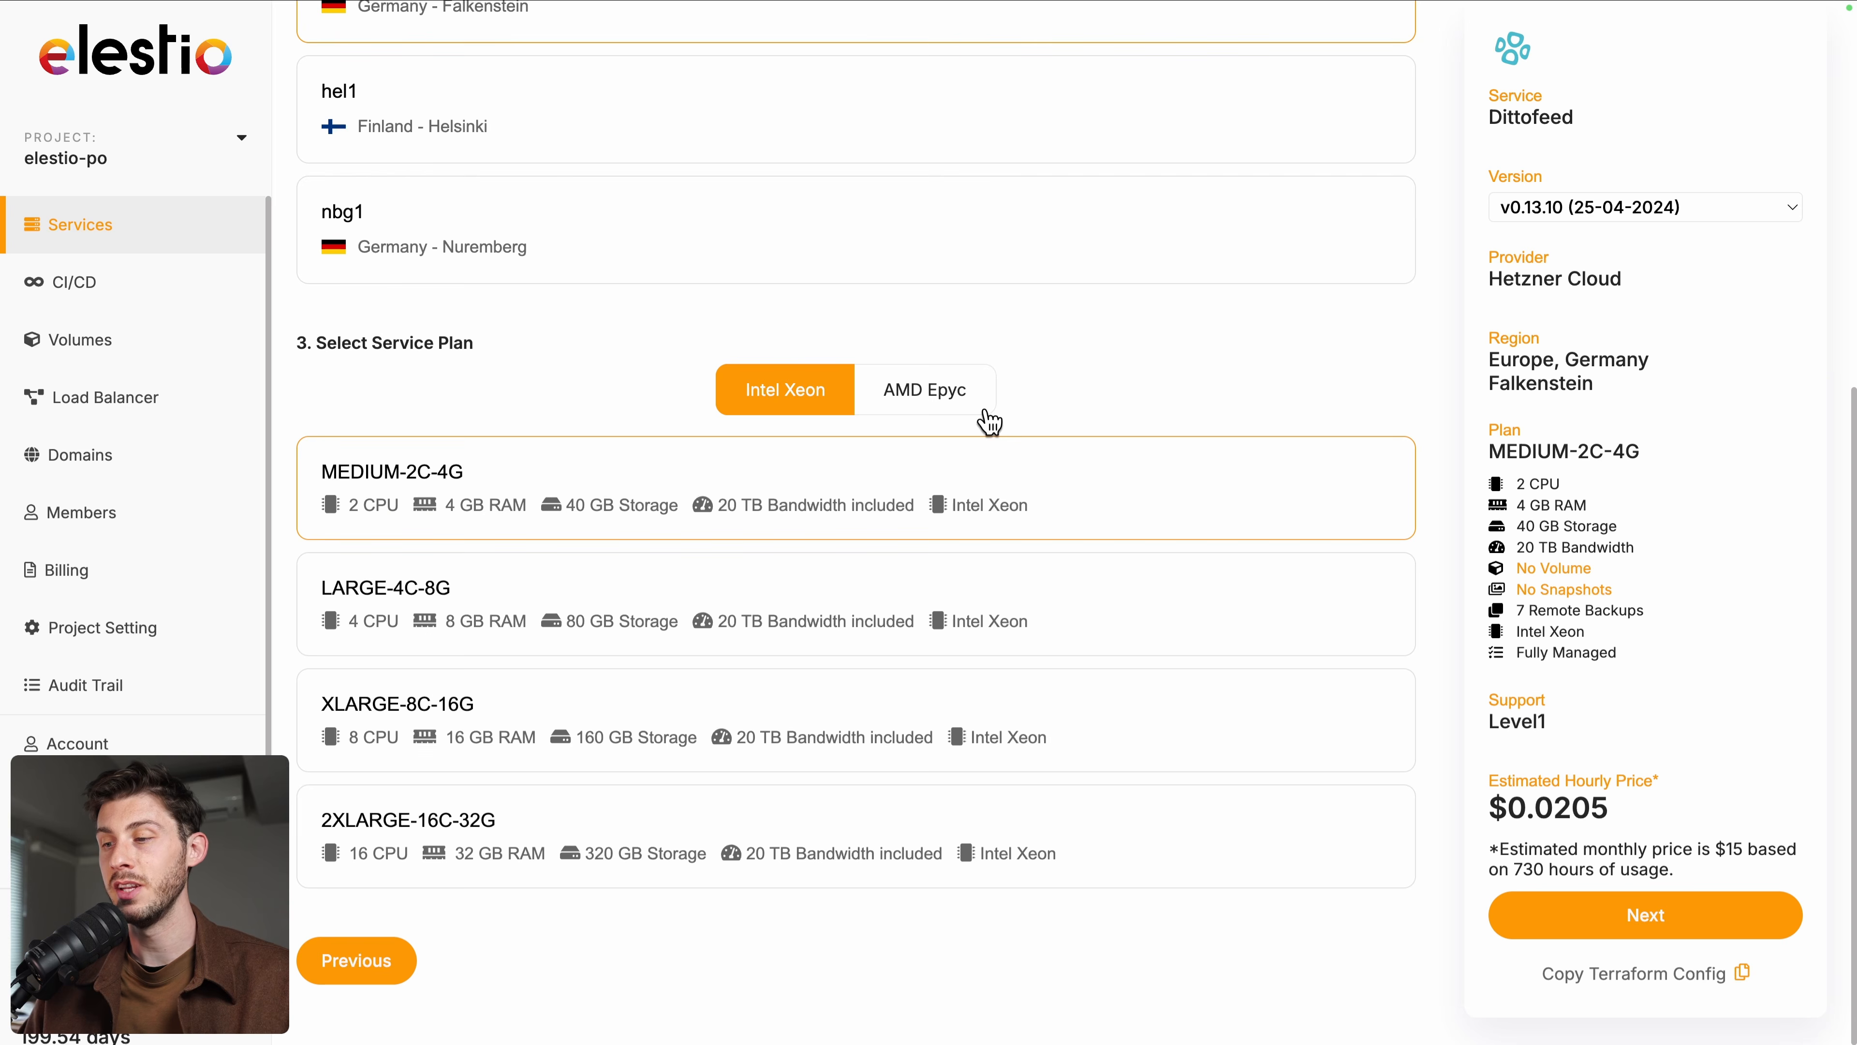
pyautogui.click(1597, 920)
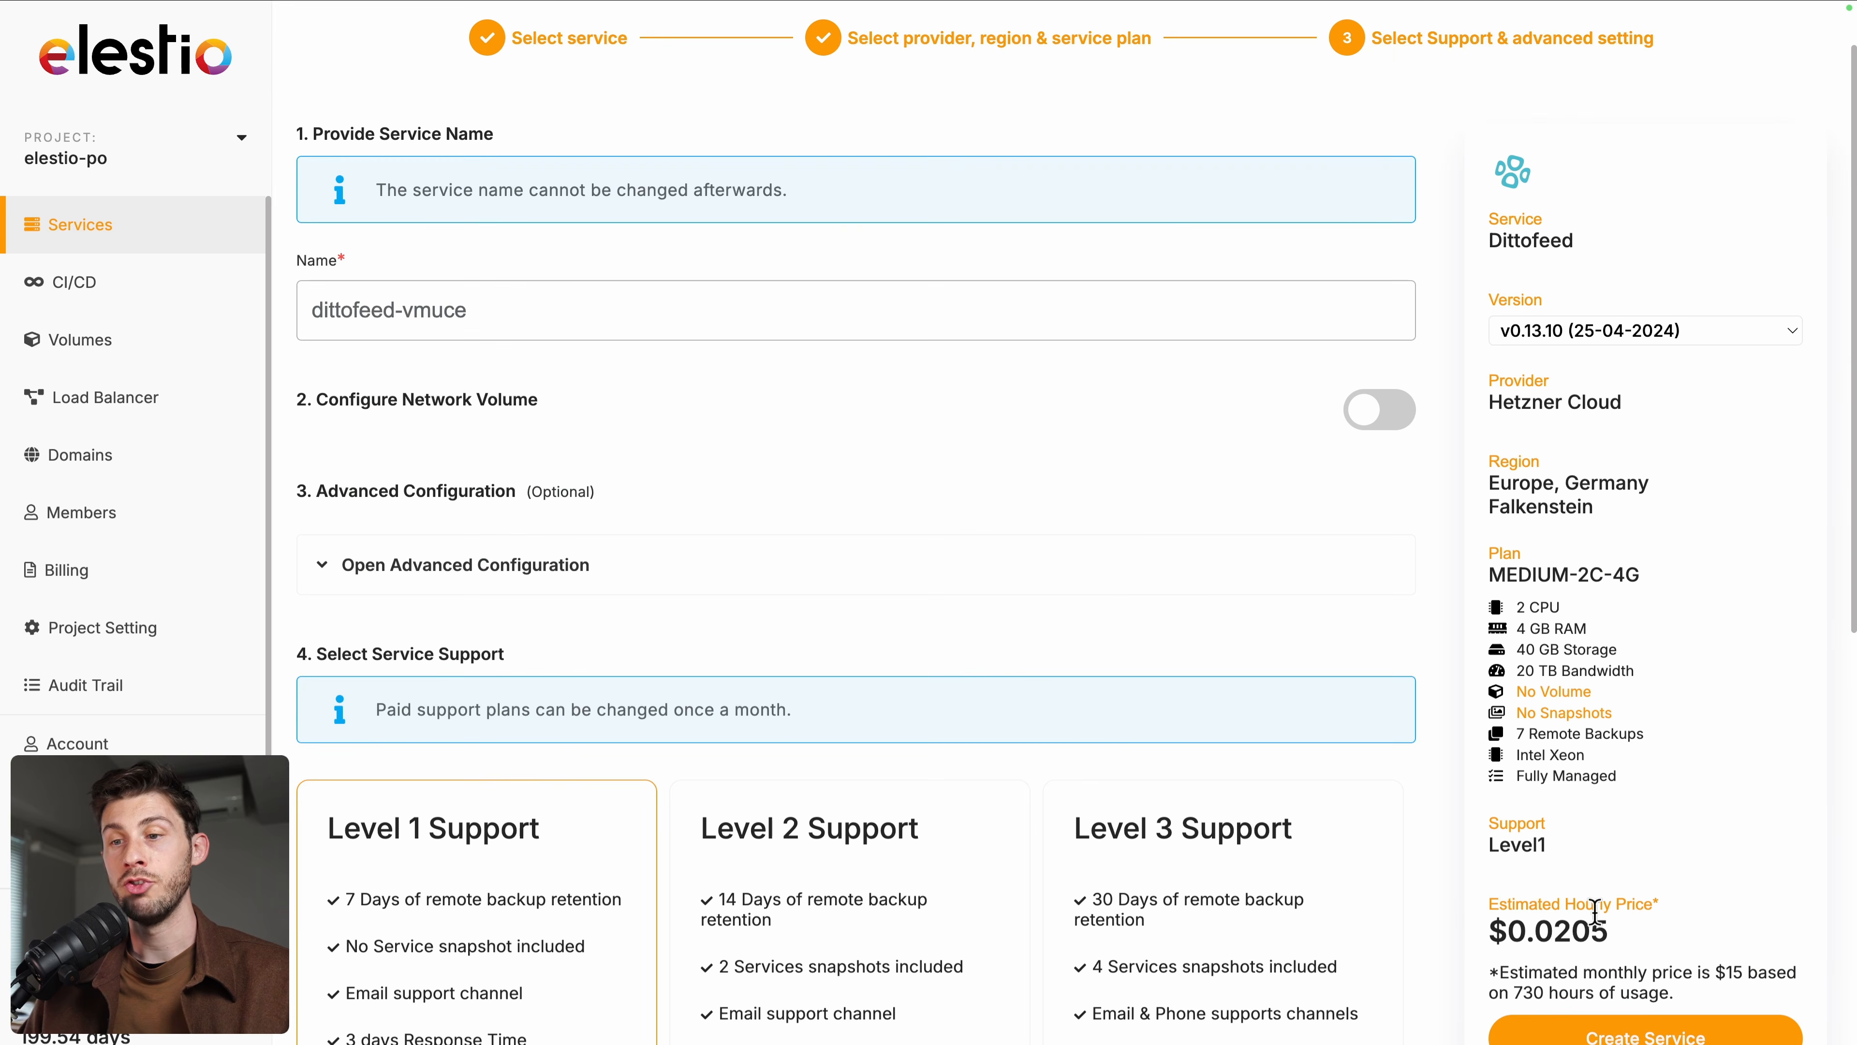
pyautogui.scroll(-7, 620, 621)
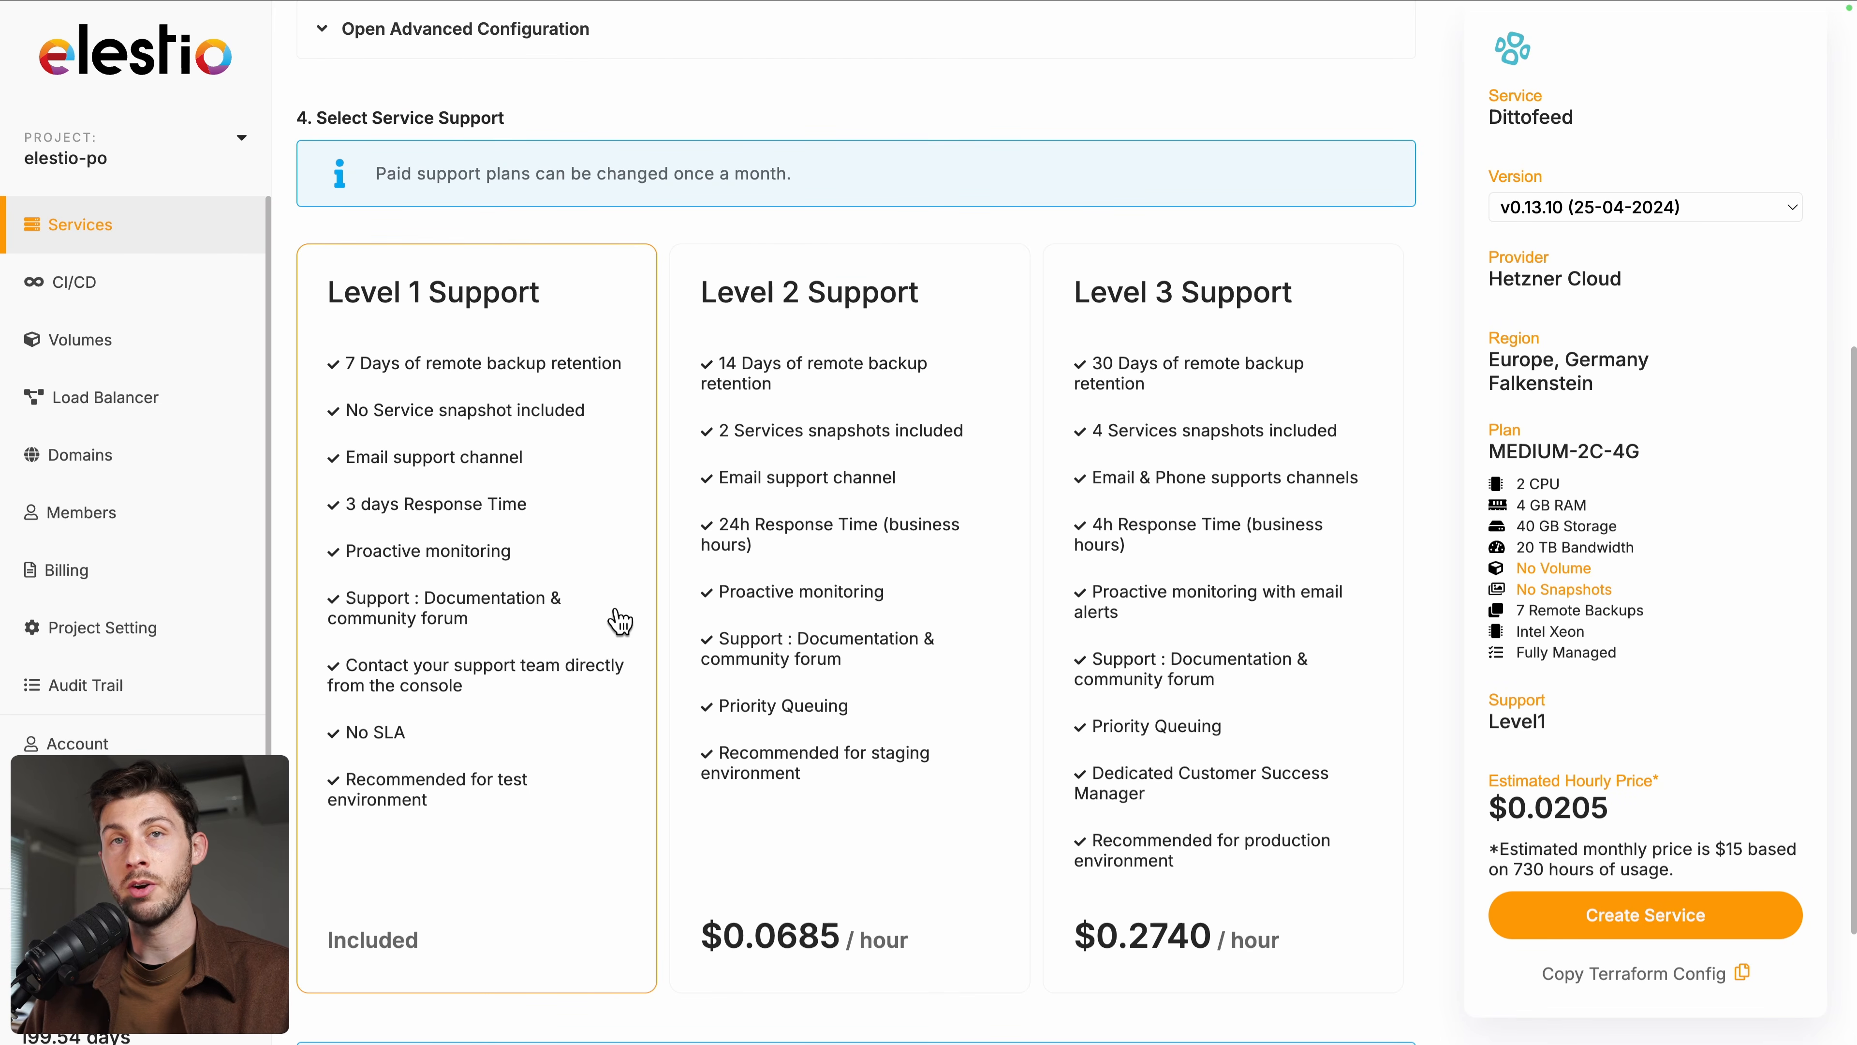
pyautogui.click(1608, 916)
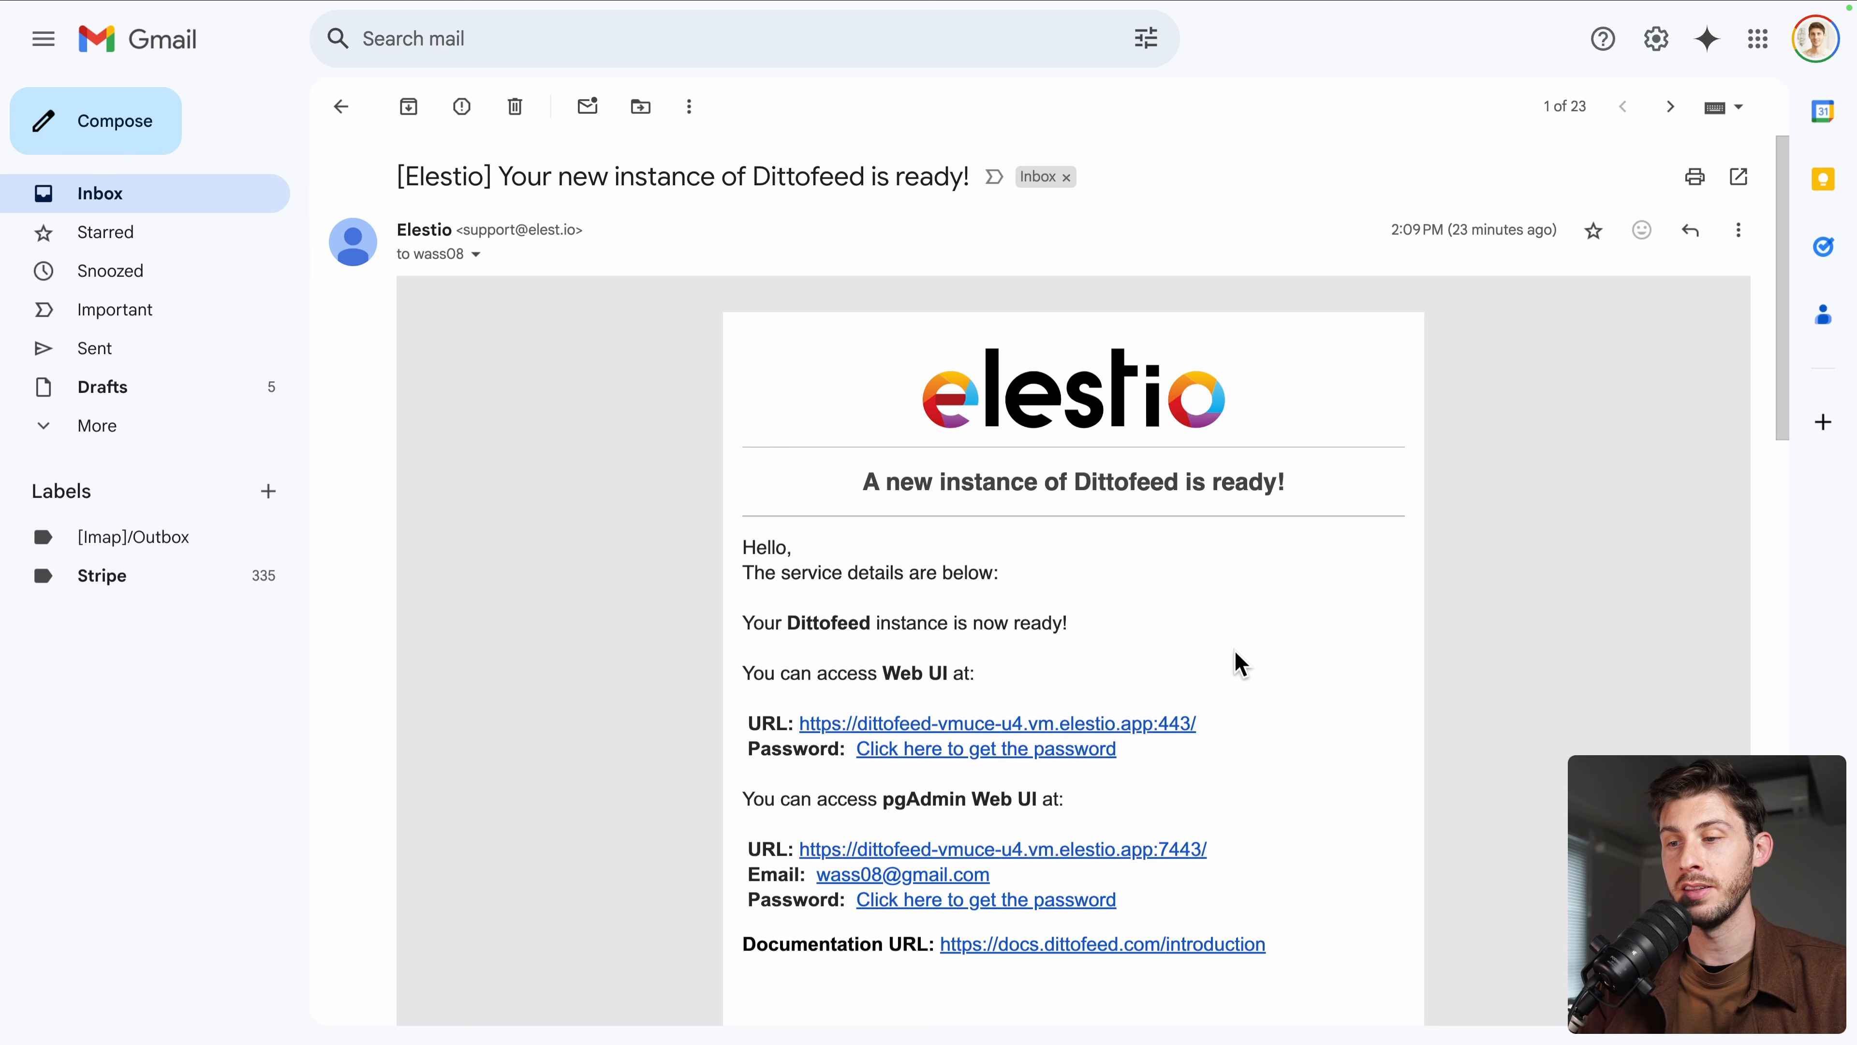
# Follow the password link in the 'Your new instance of Dittofeed is ready' email
pyautogui.scroll(-3, 1241, 663)
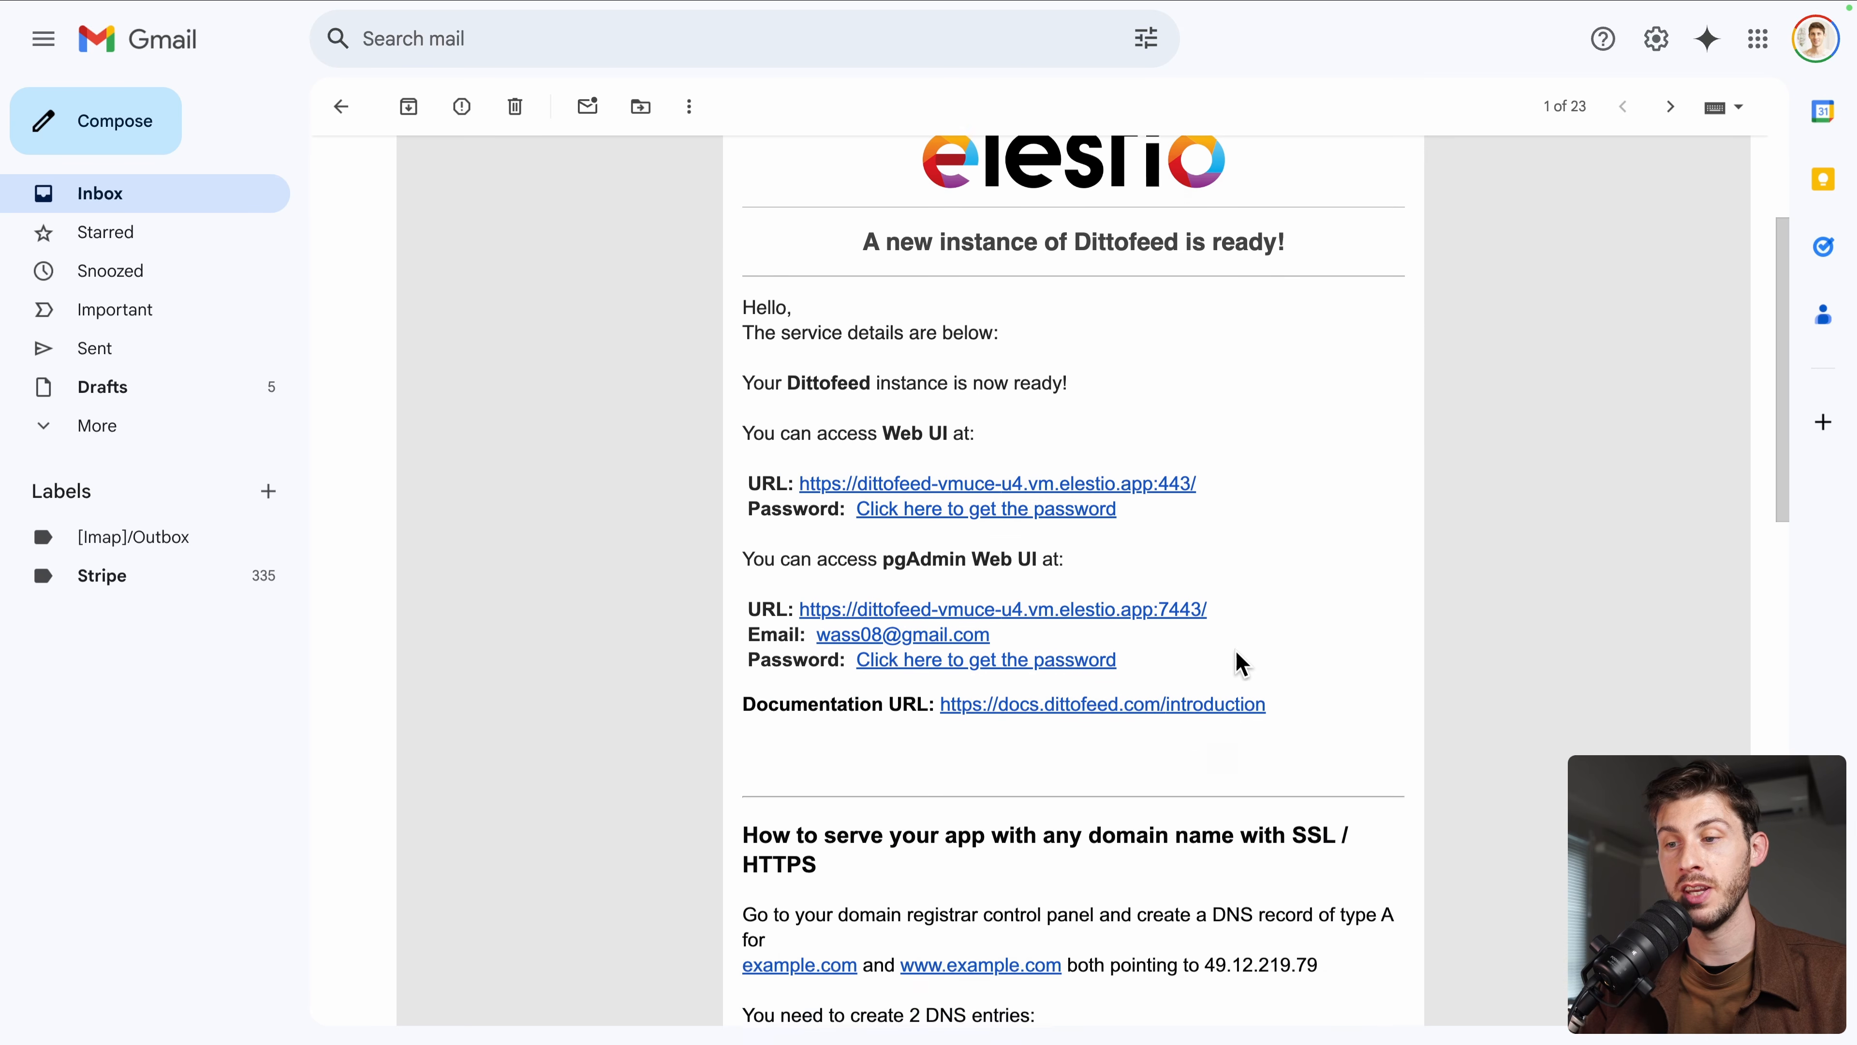
pyautogui.click(906, 512)
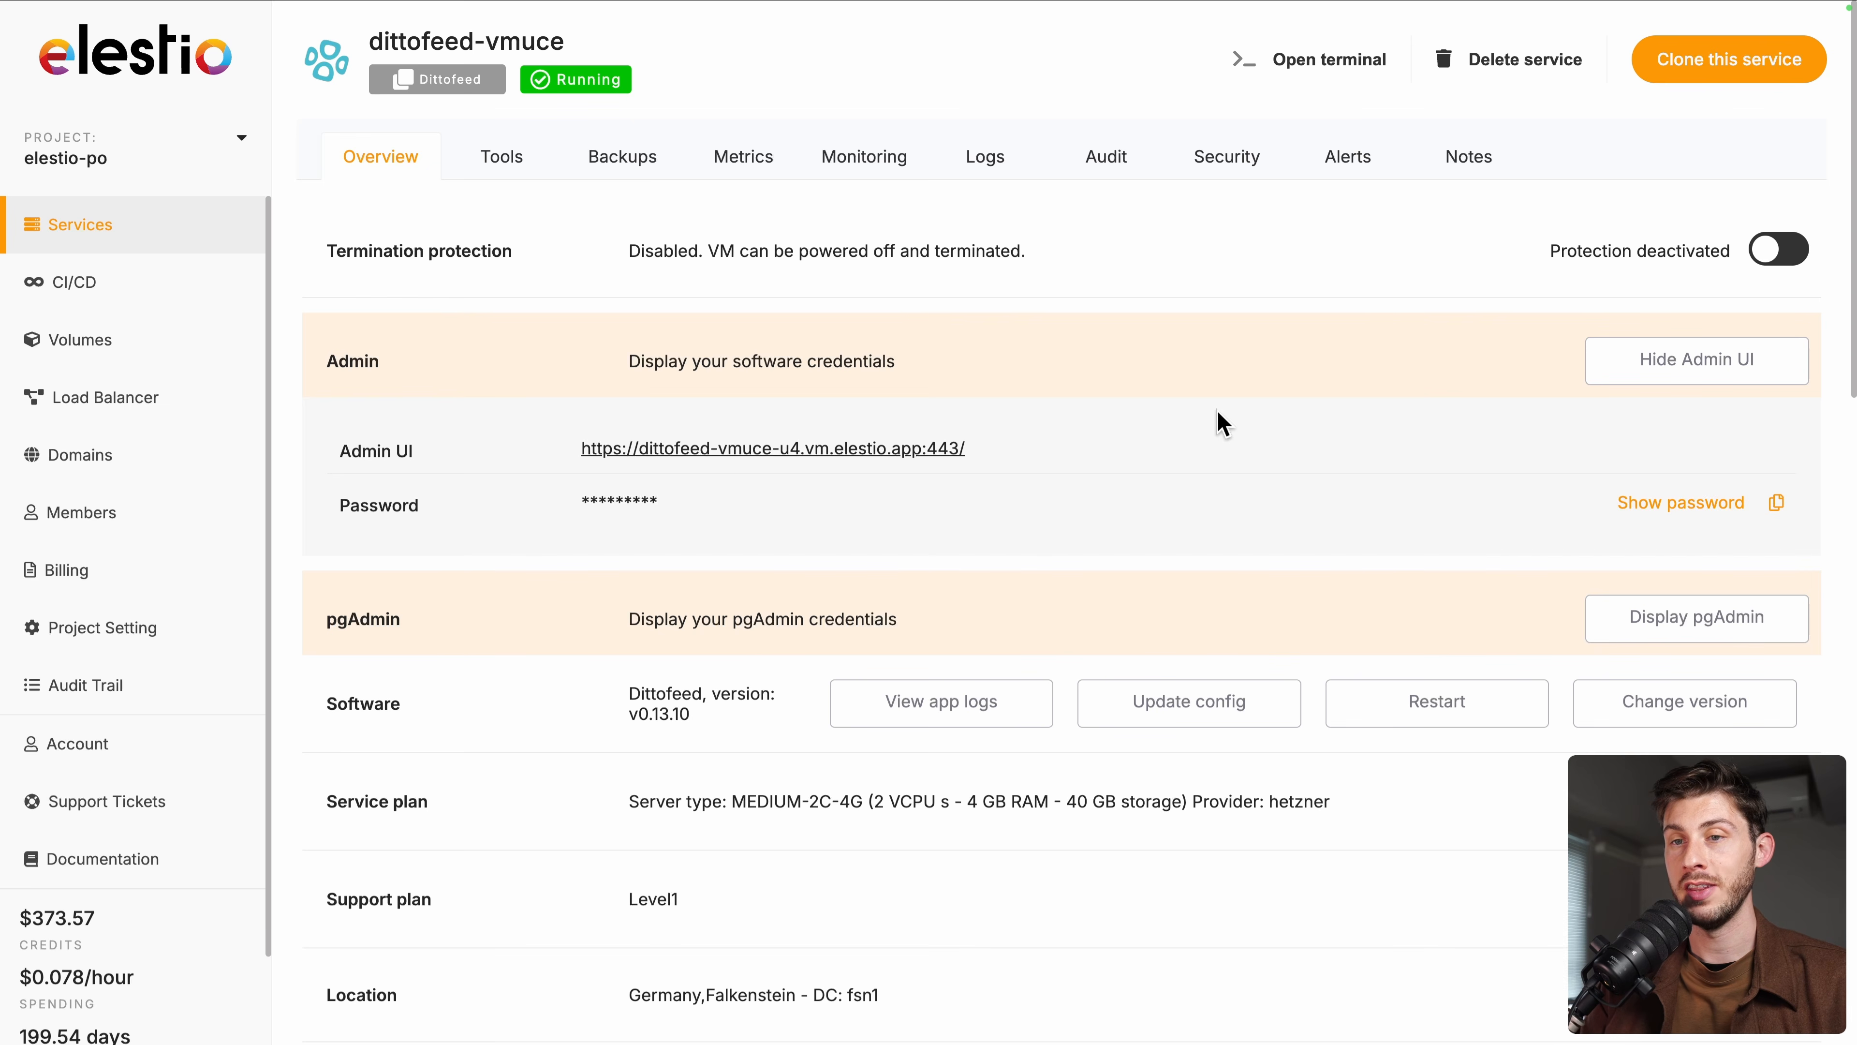
# Copy the Dittofeed admin password and open the Admin UI URL
pyautogui.click(1778, 513)
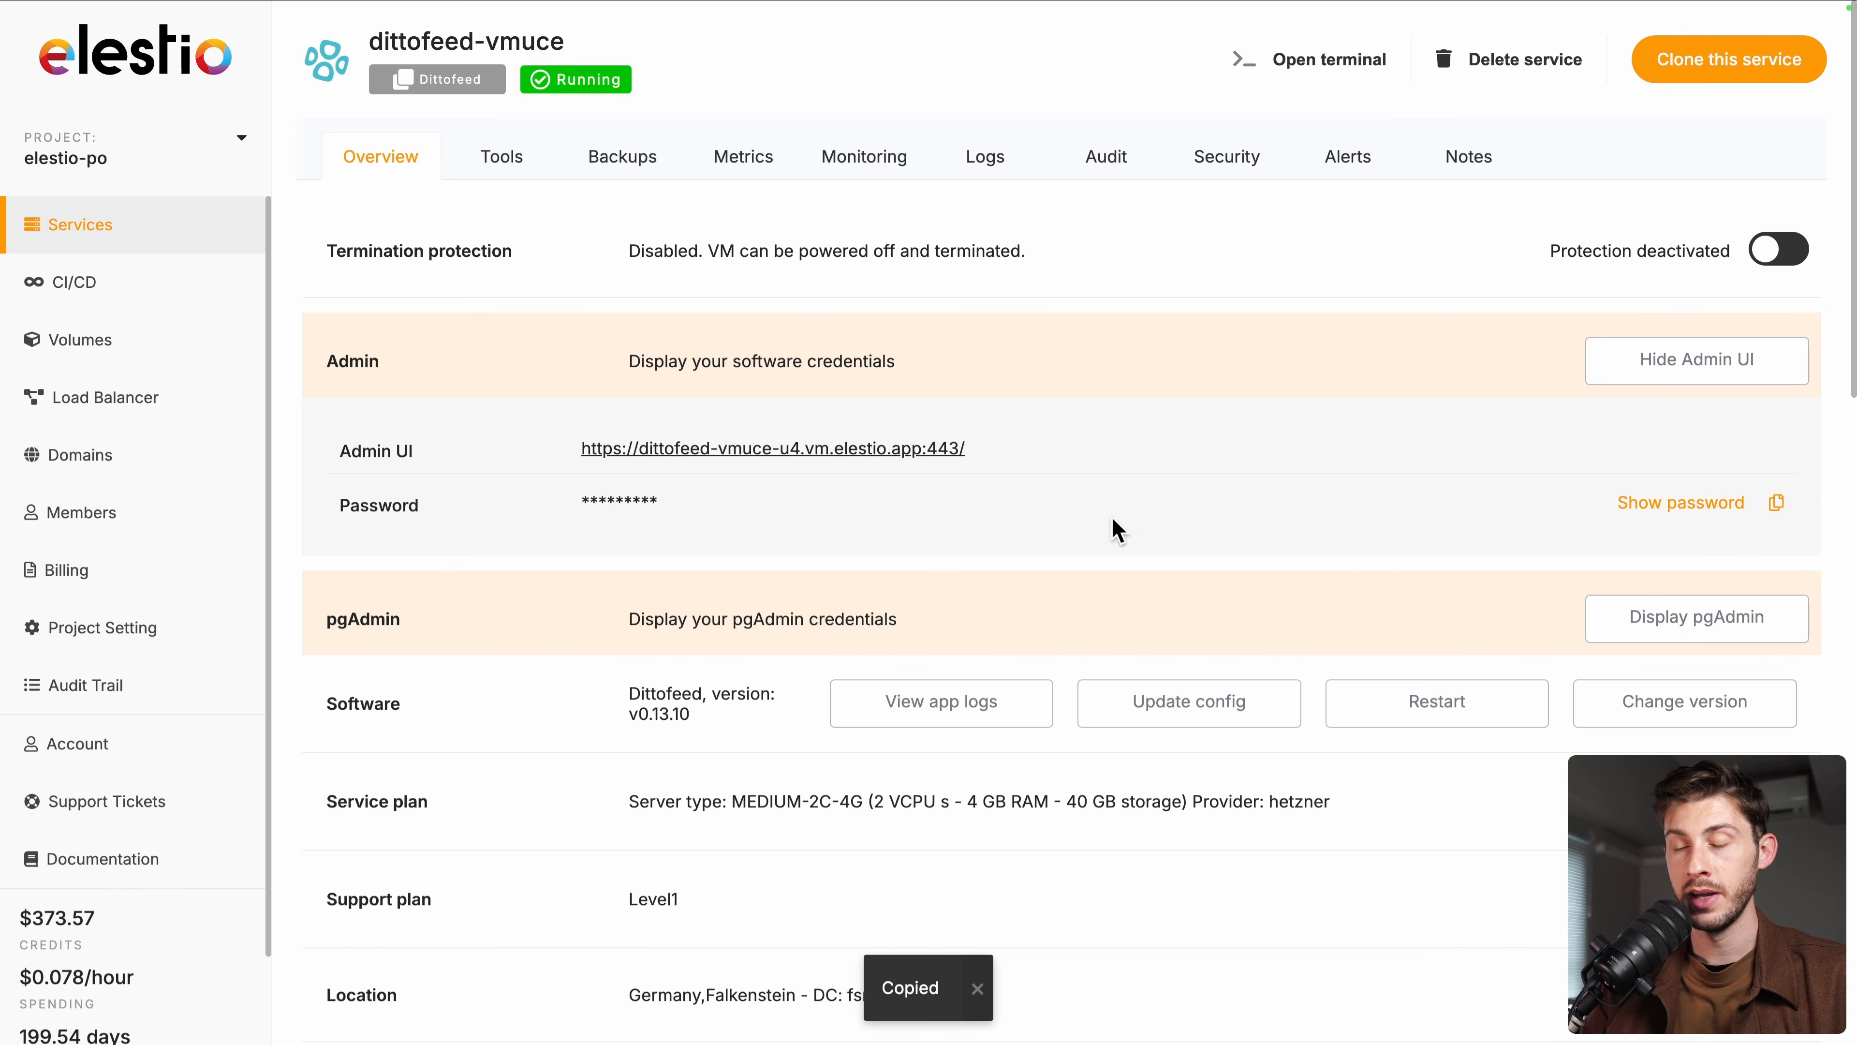
pyautogui.click(689, 455)
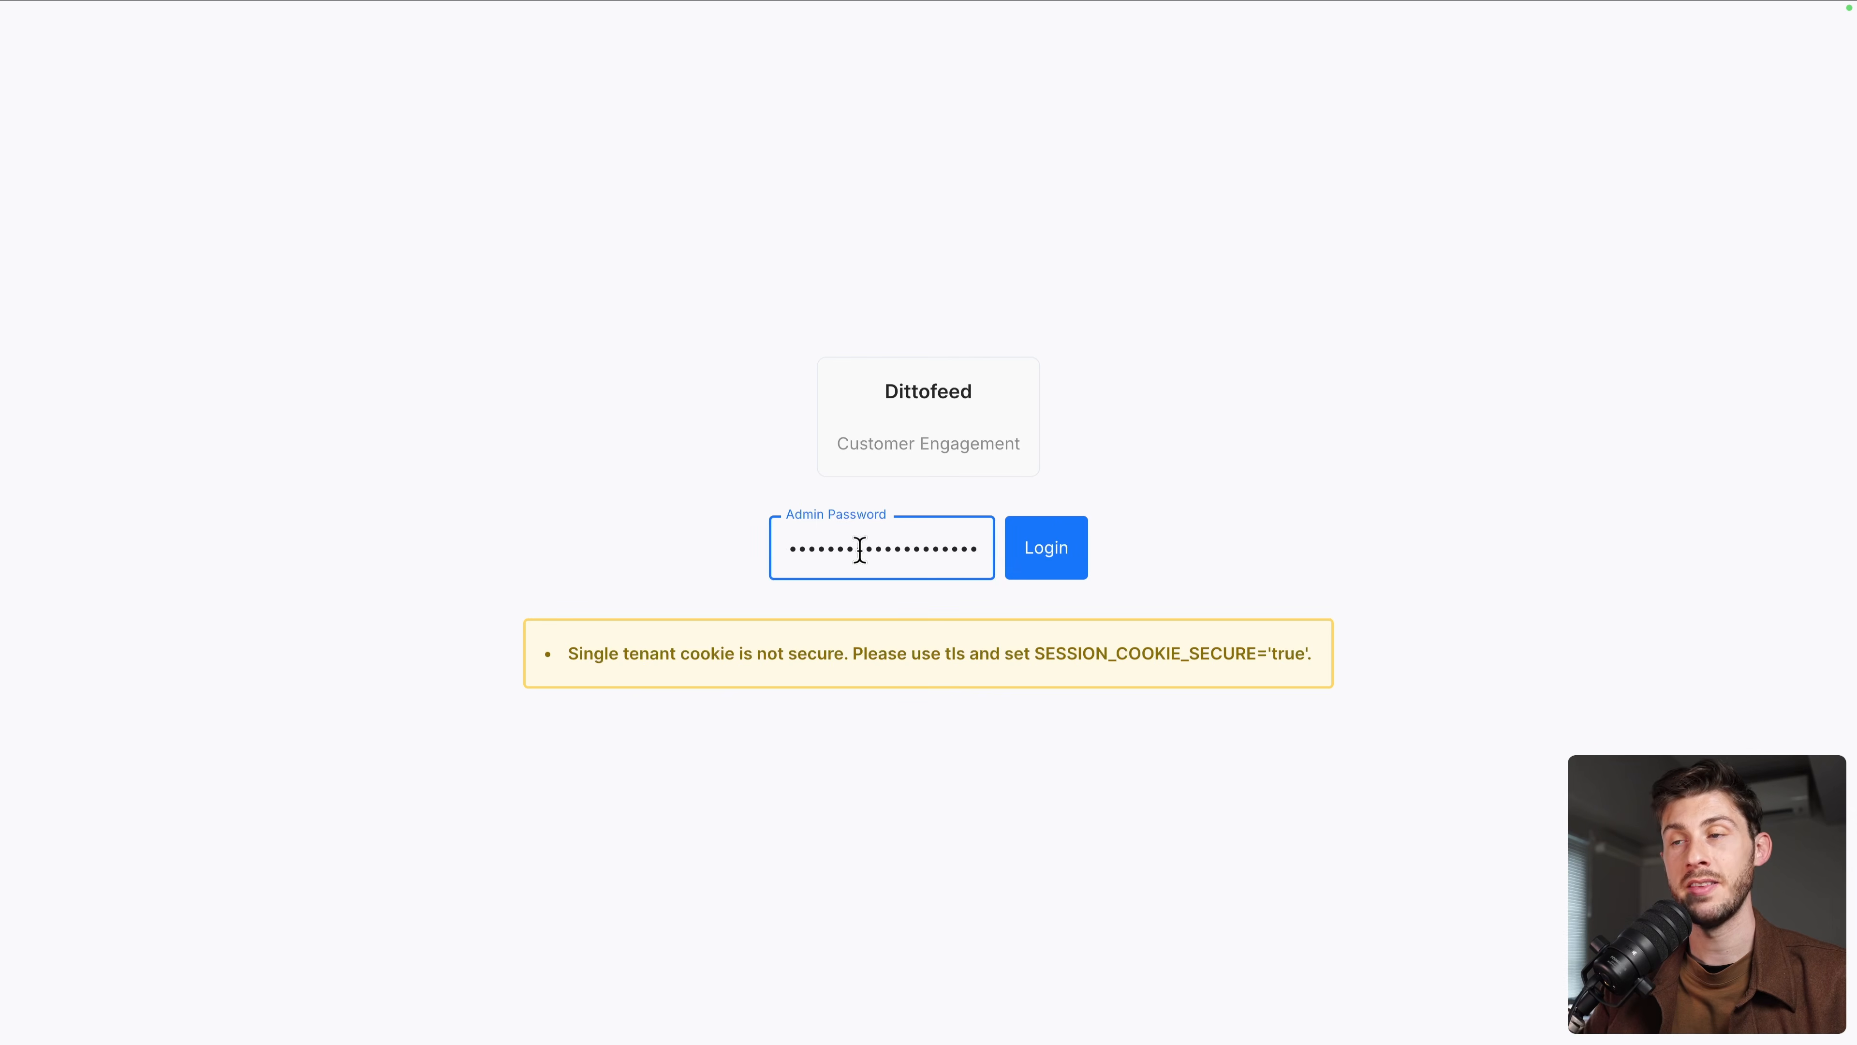
# Sign in to the Dittofeed instance with the pasted admin password
pyautogui.click(1040, 560)
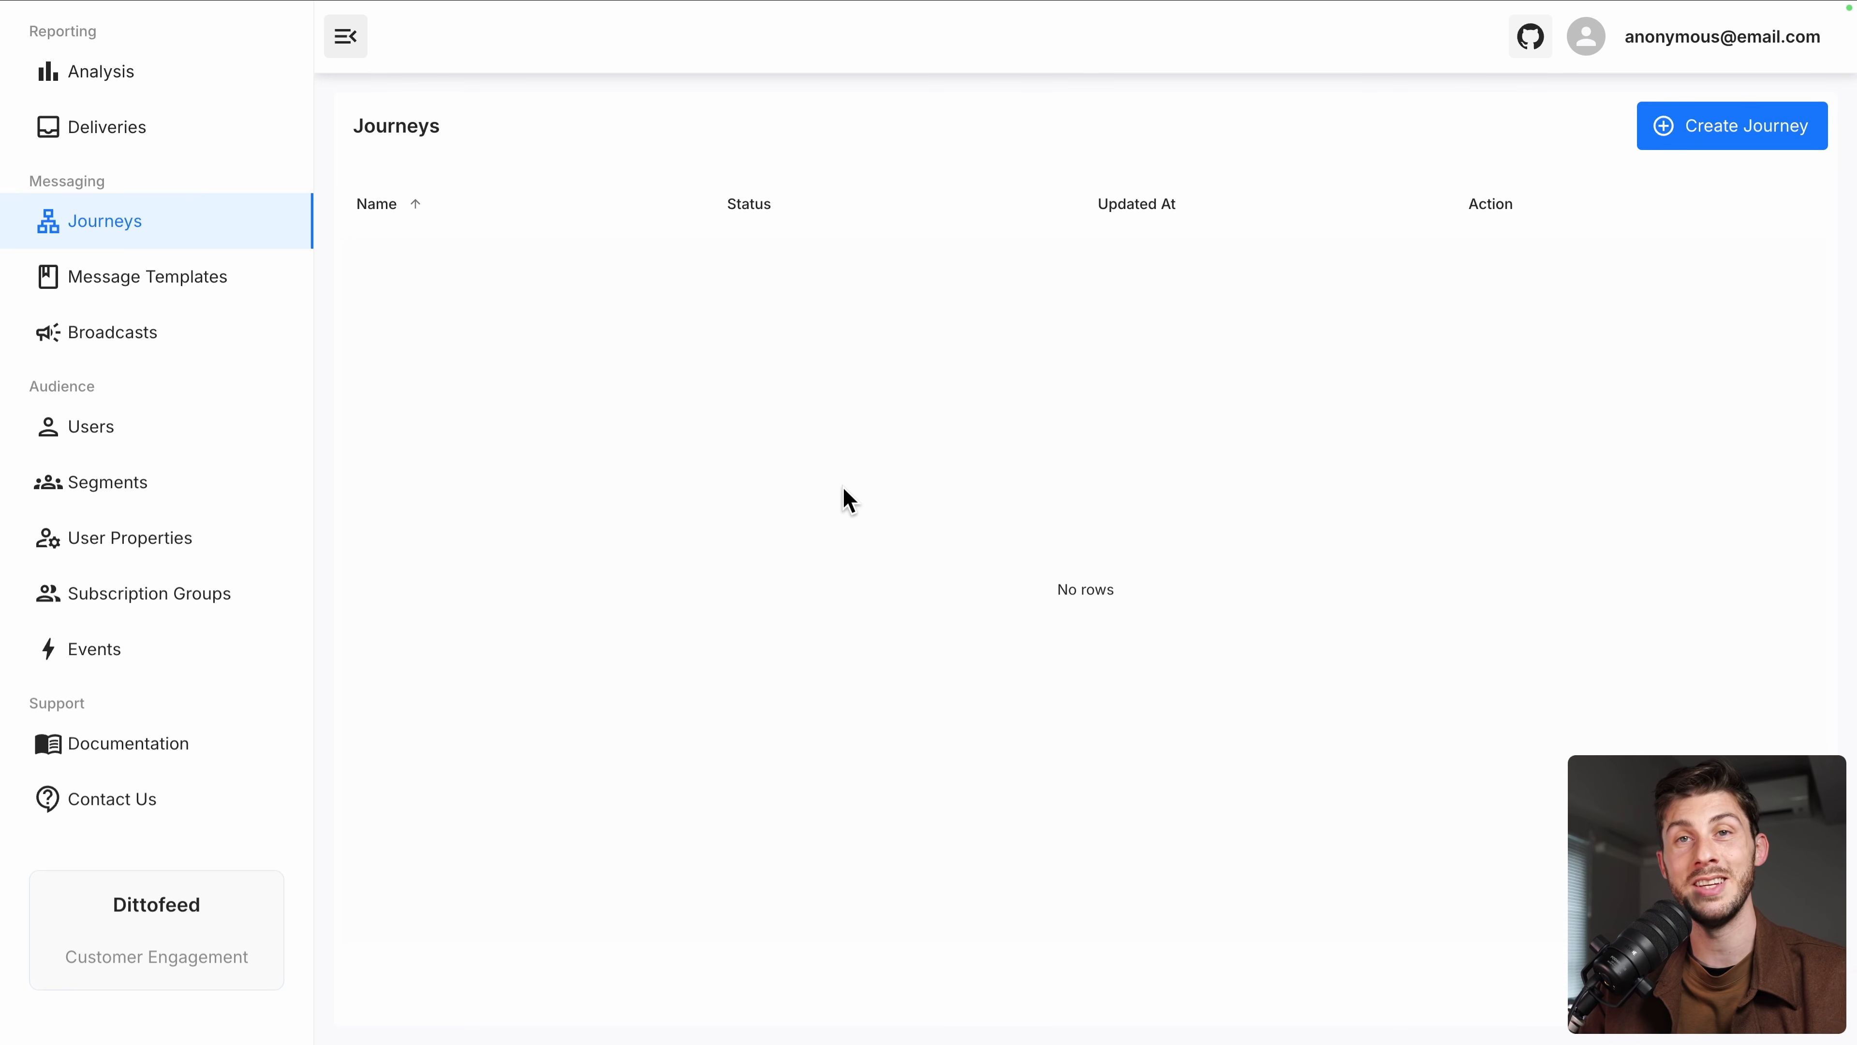
# Create a new journey from the Journeys page
pyautogui.click(1731, 144)
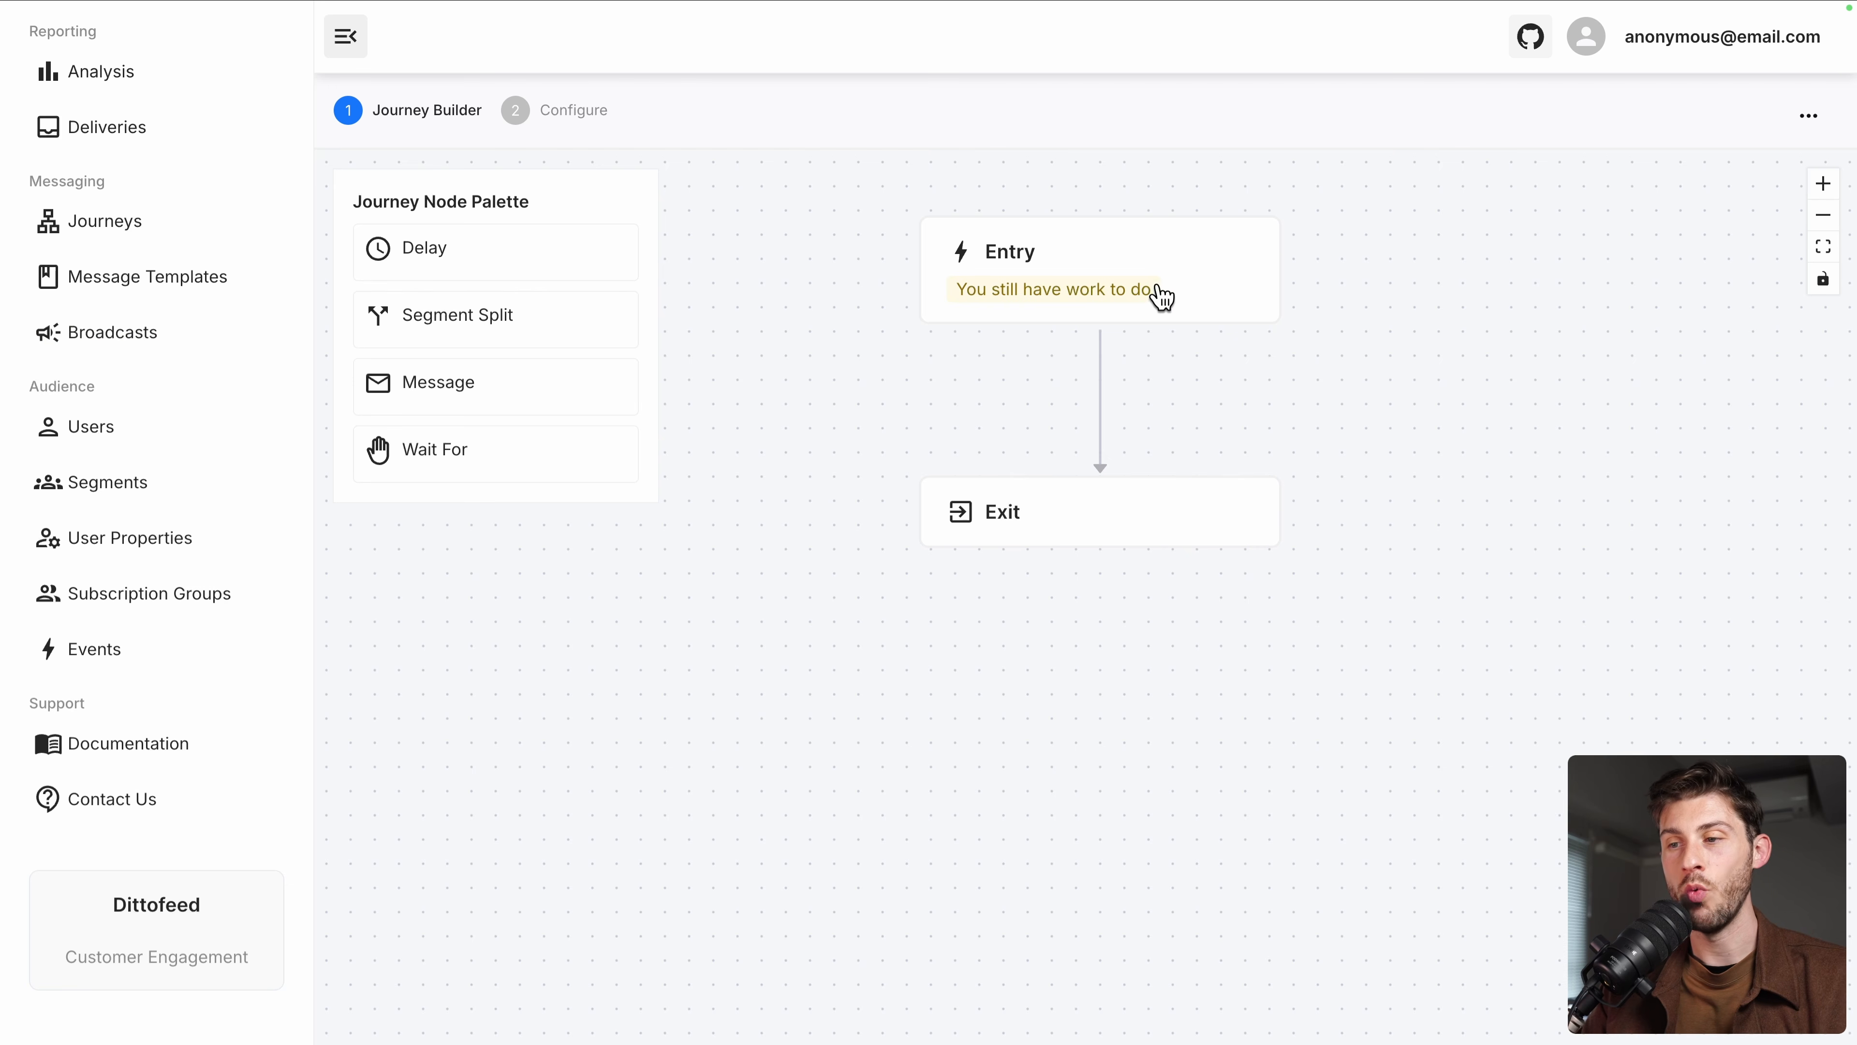
# Make the journey Entry an event trigger on 'Add to cart' with key add-to-cart
pyautogui.click(1203, 291)
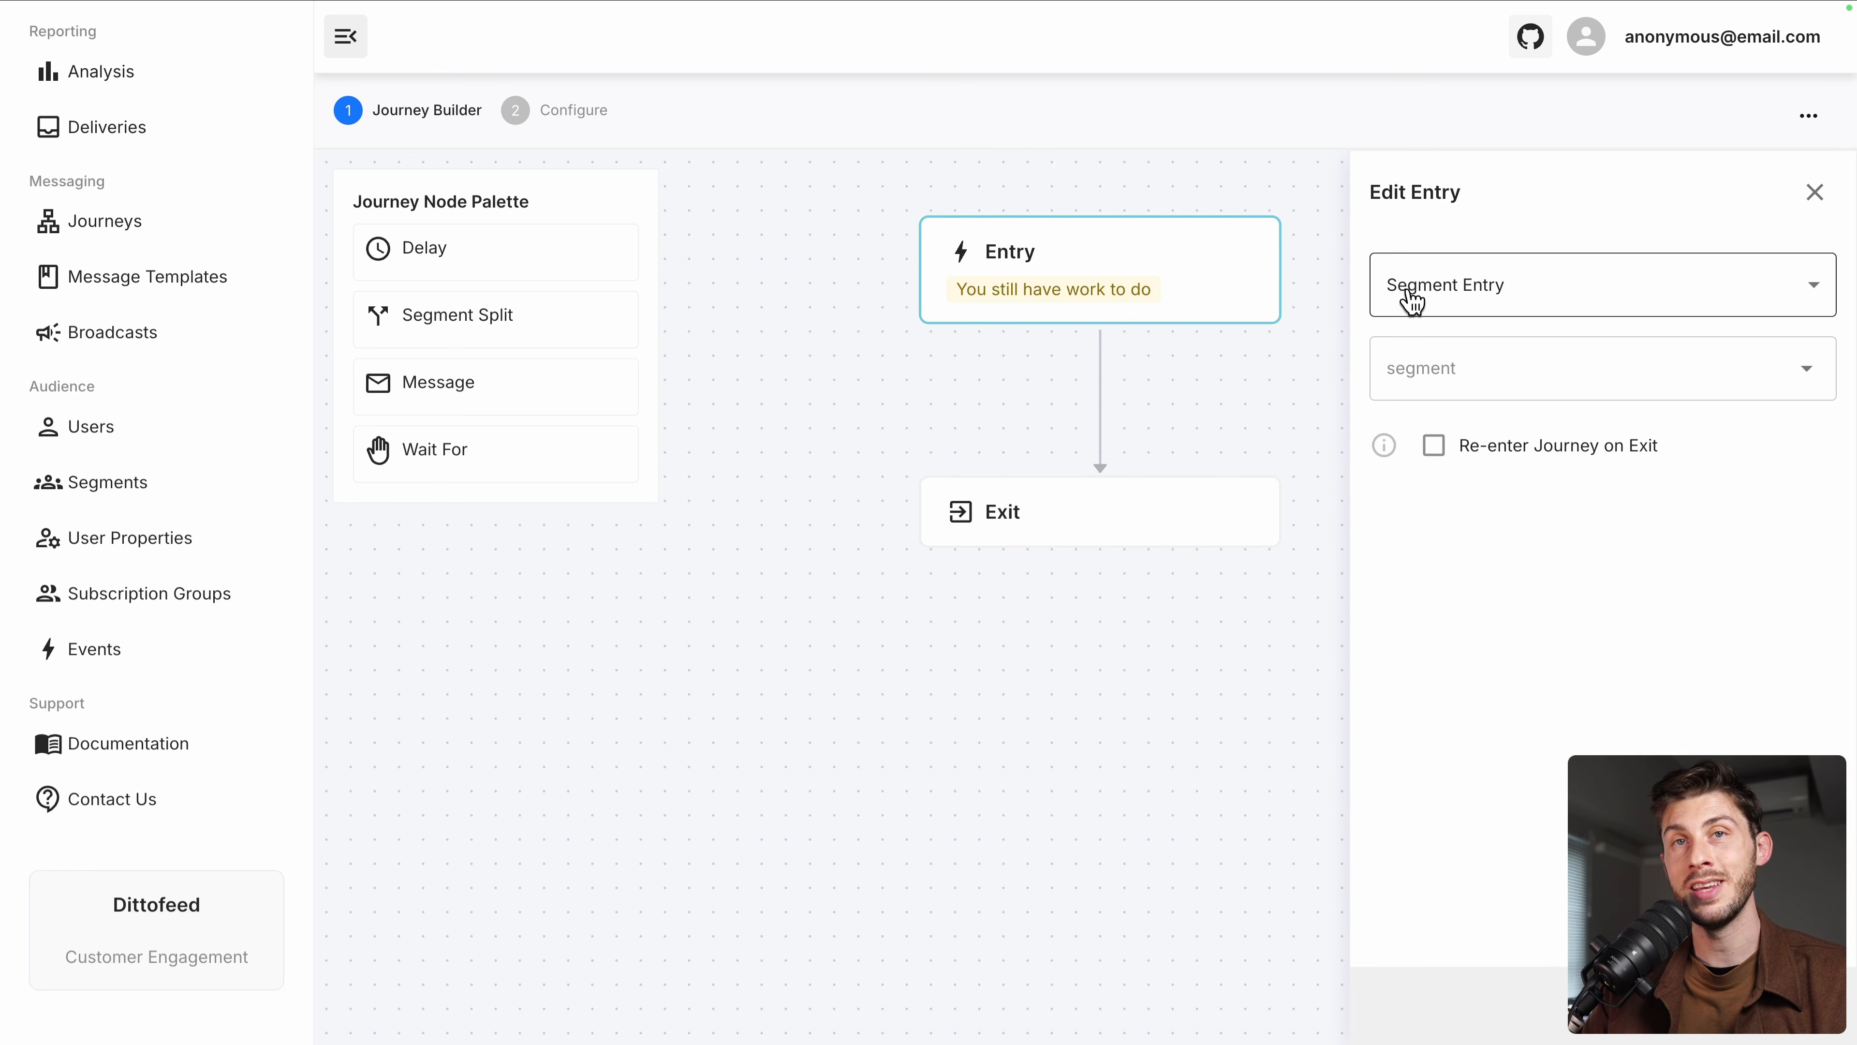
pyautogui.click(1422, 356)
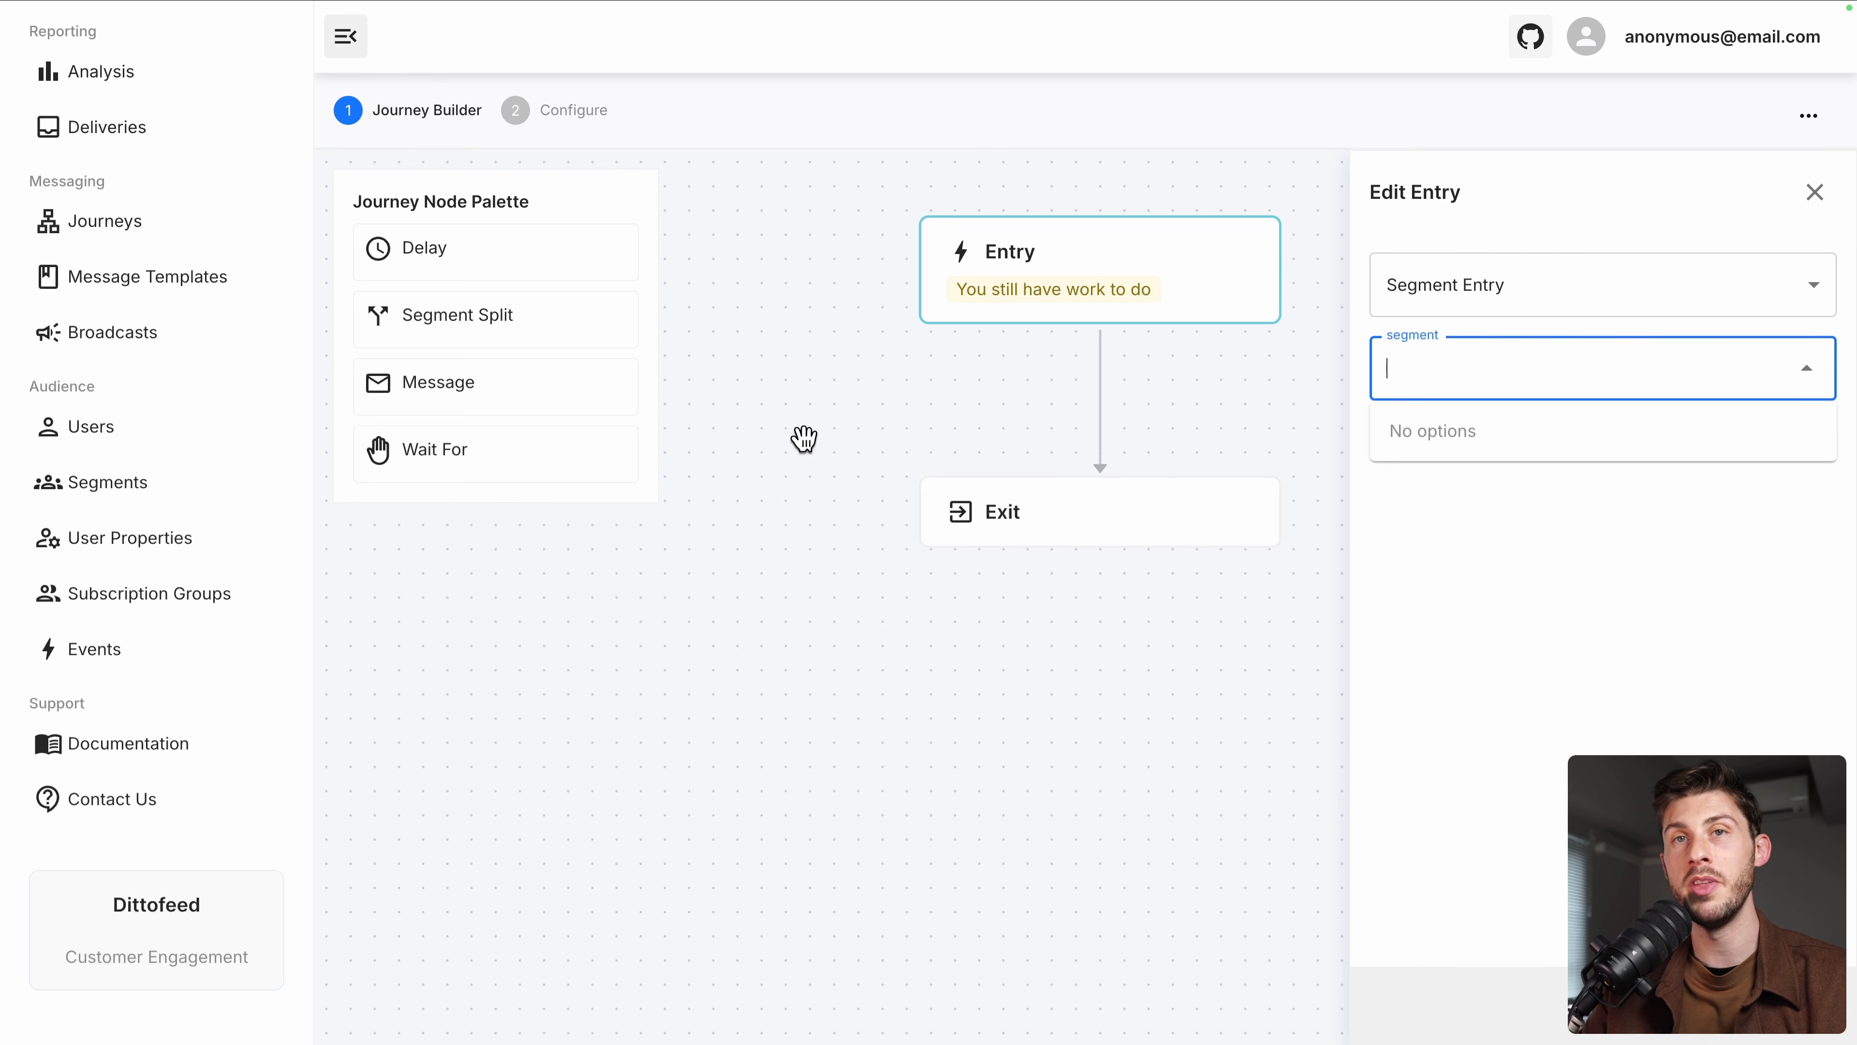
pyautogui.click(1477, 304)
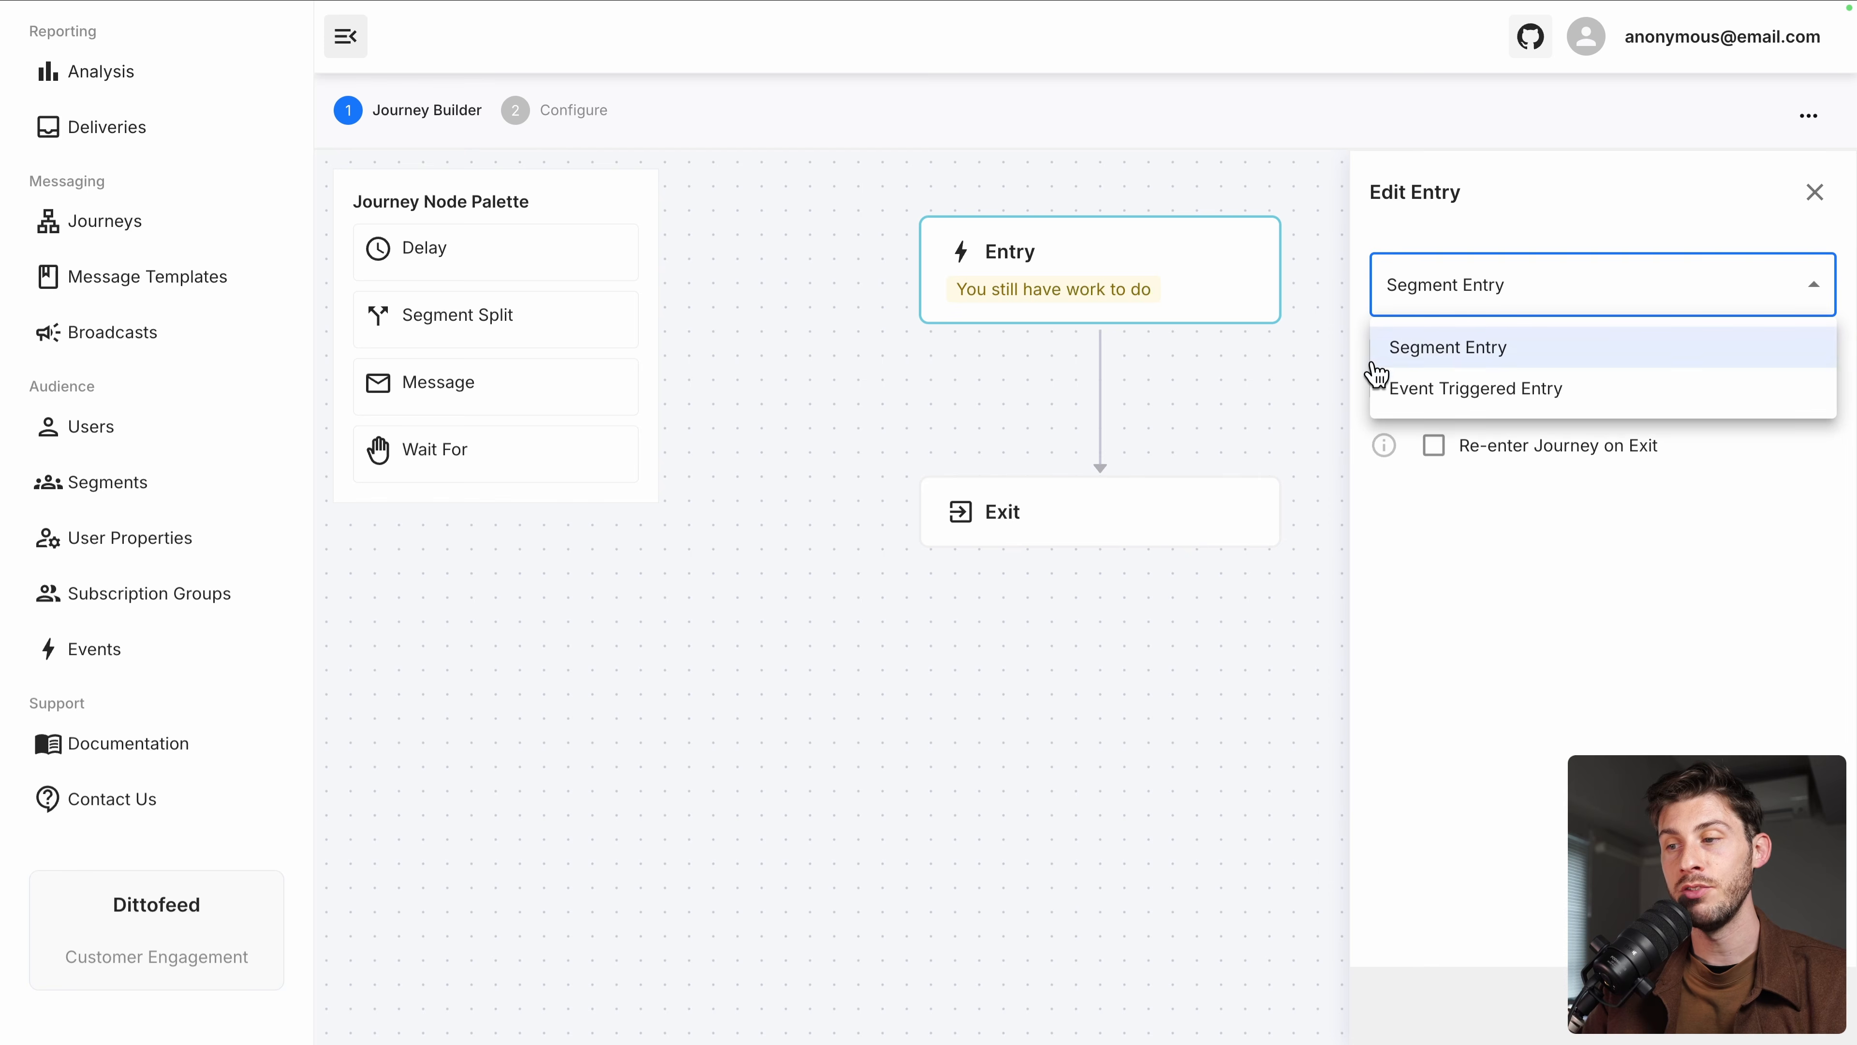
pyautogui.click(1380, 395)
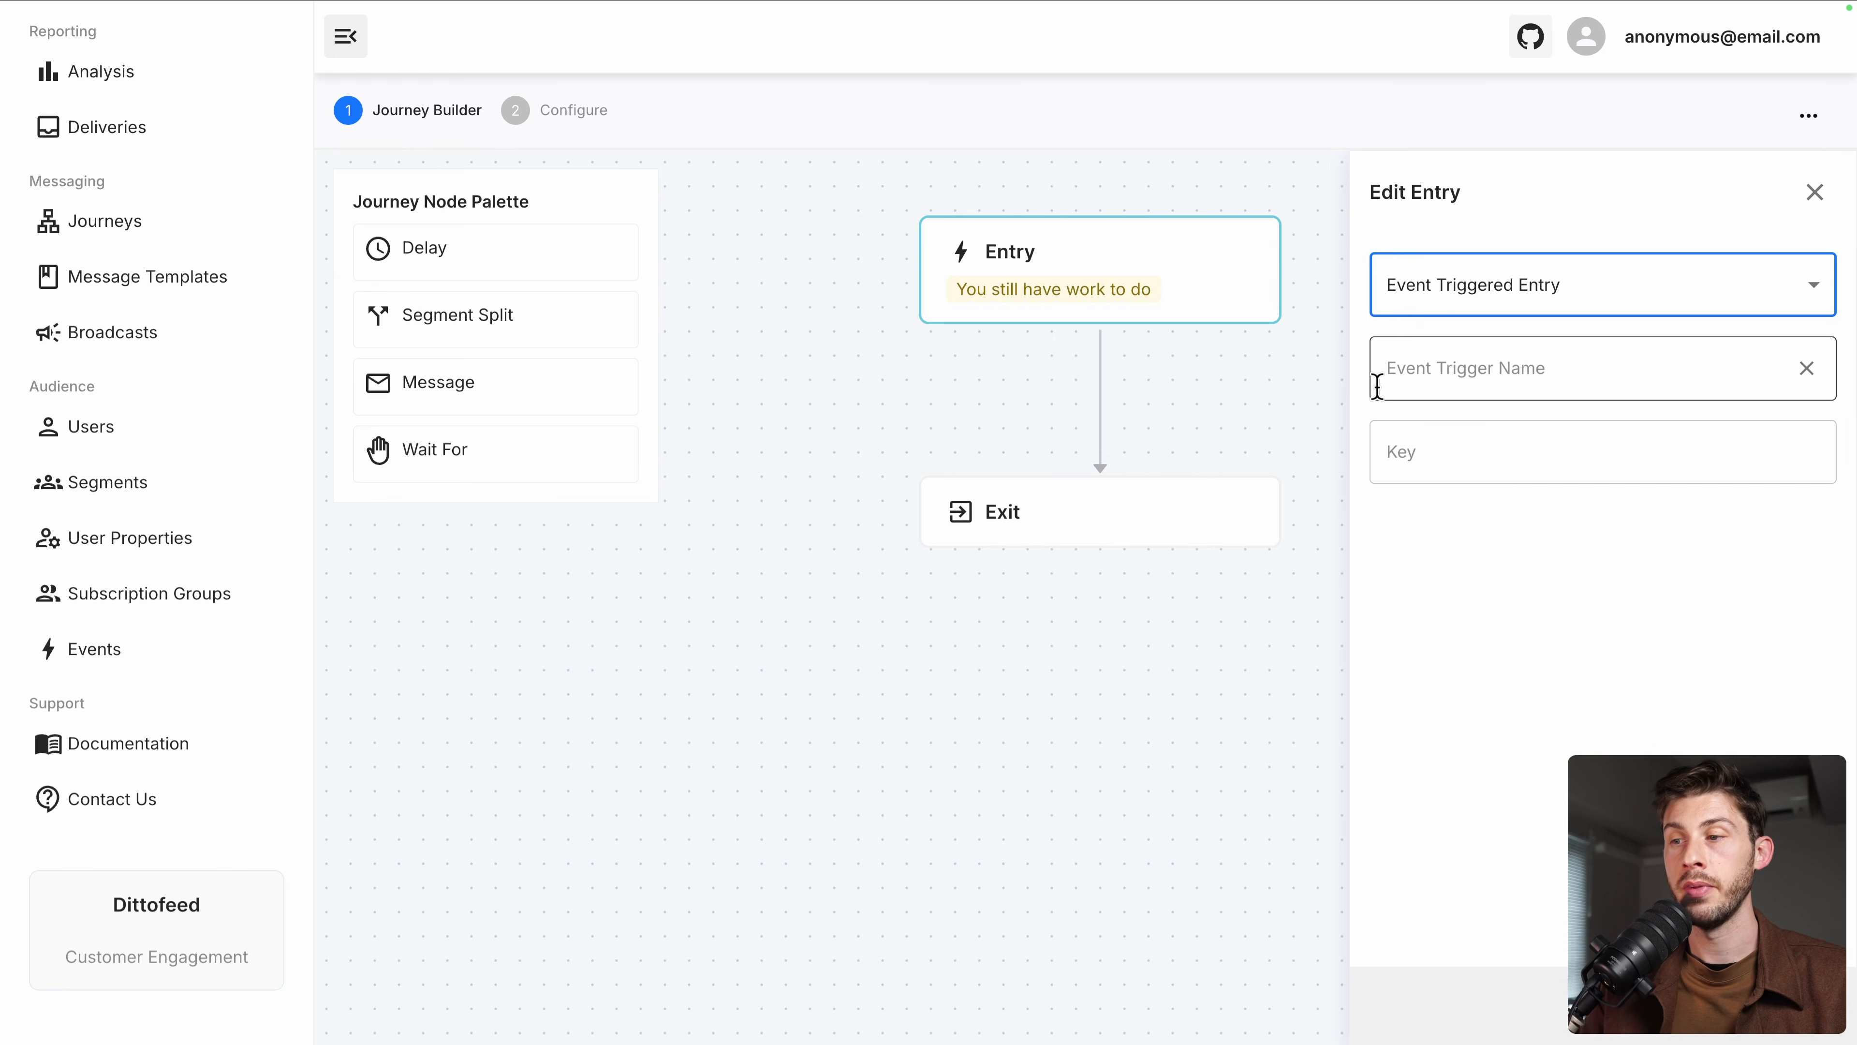
pyautogui.click(1401, 384)
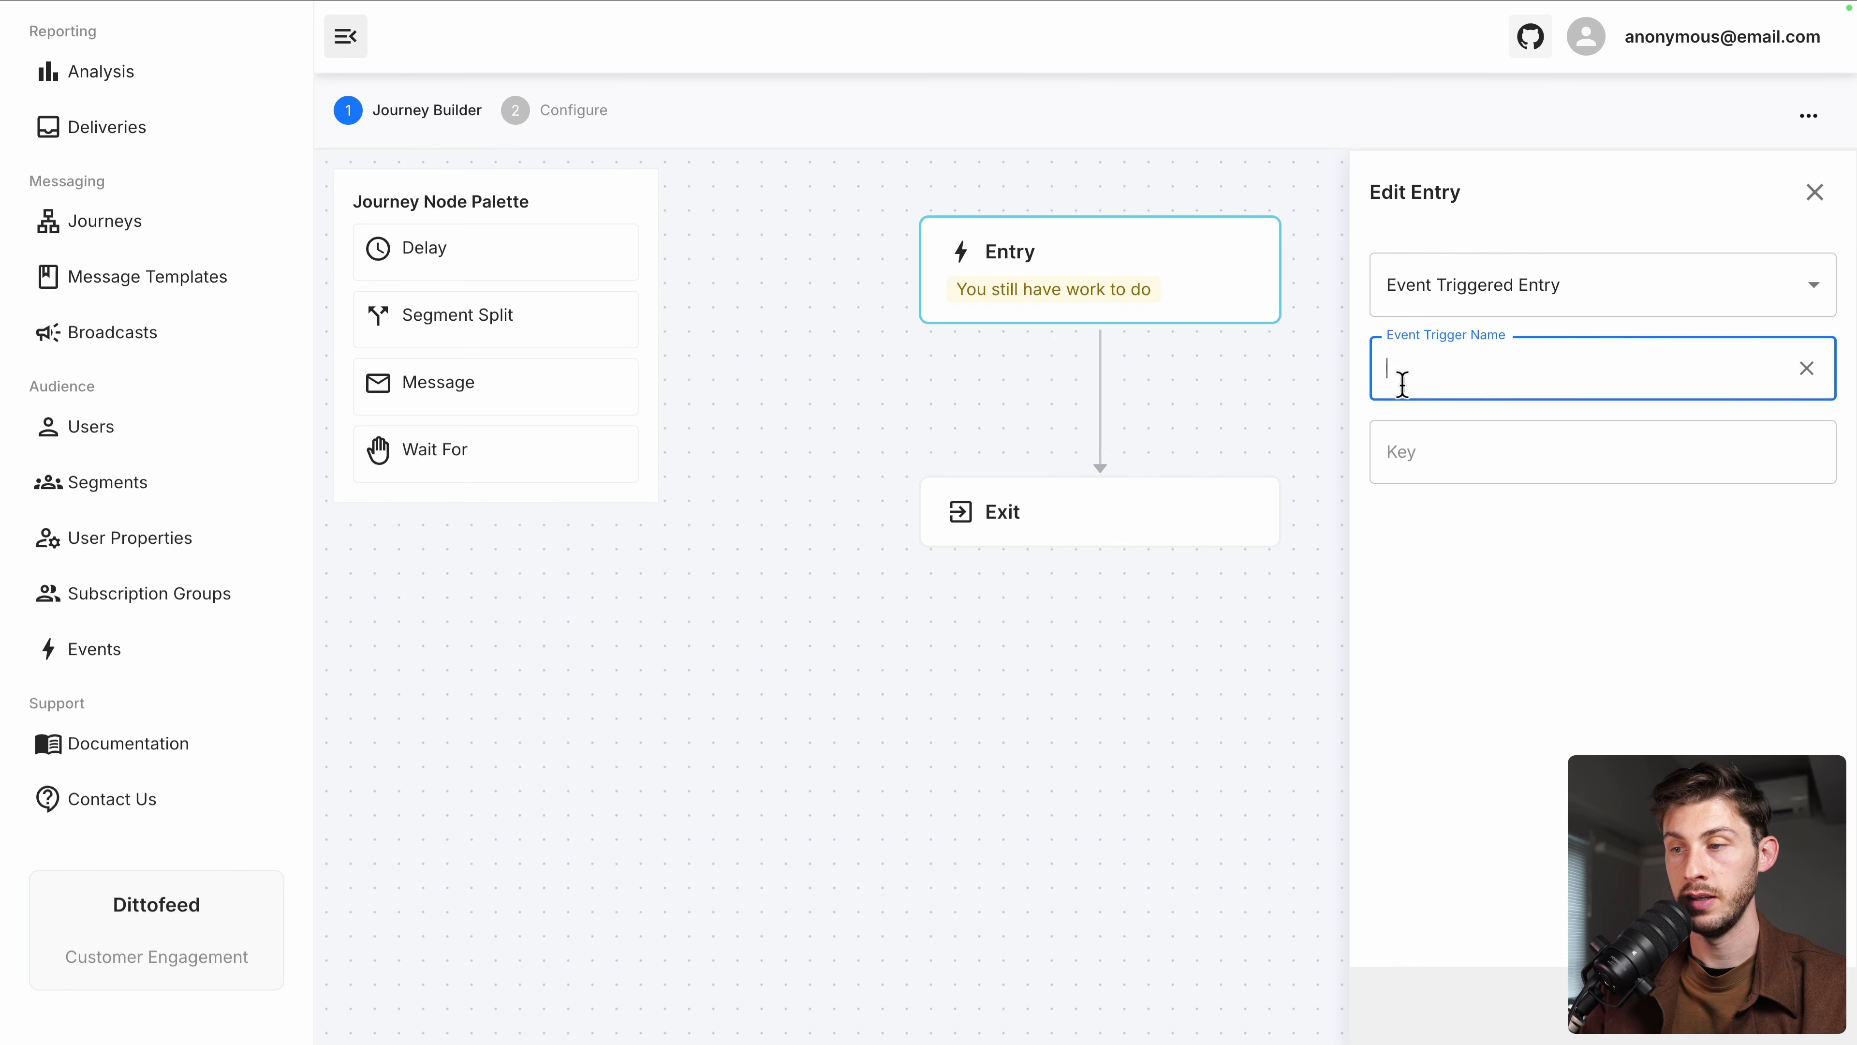
pyautogui.write('Add to cart')
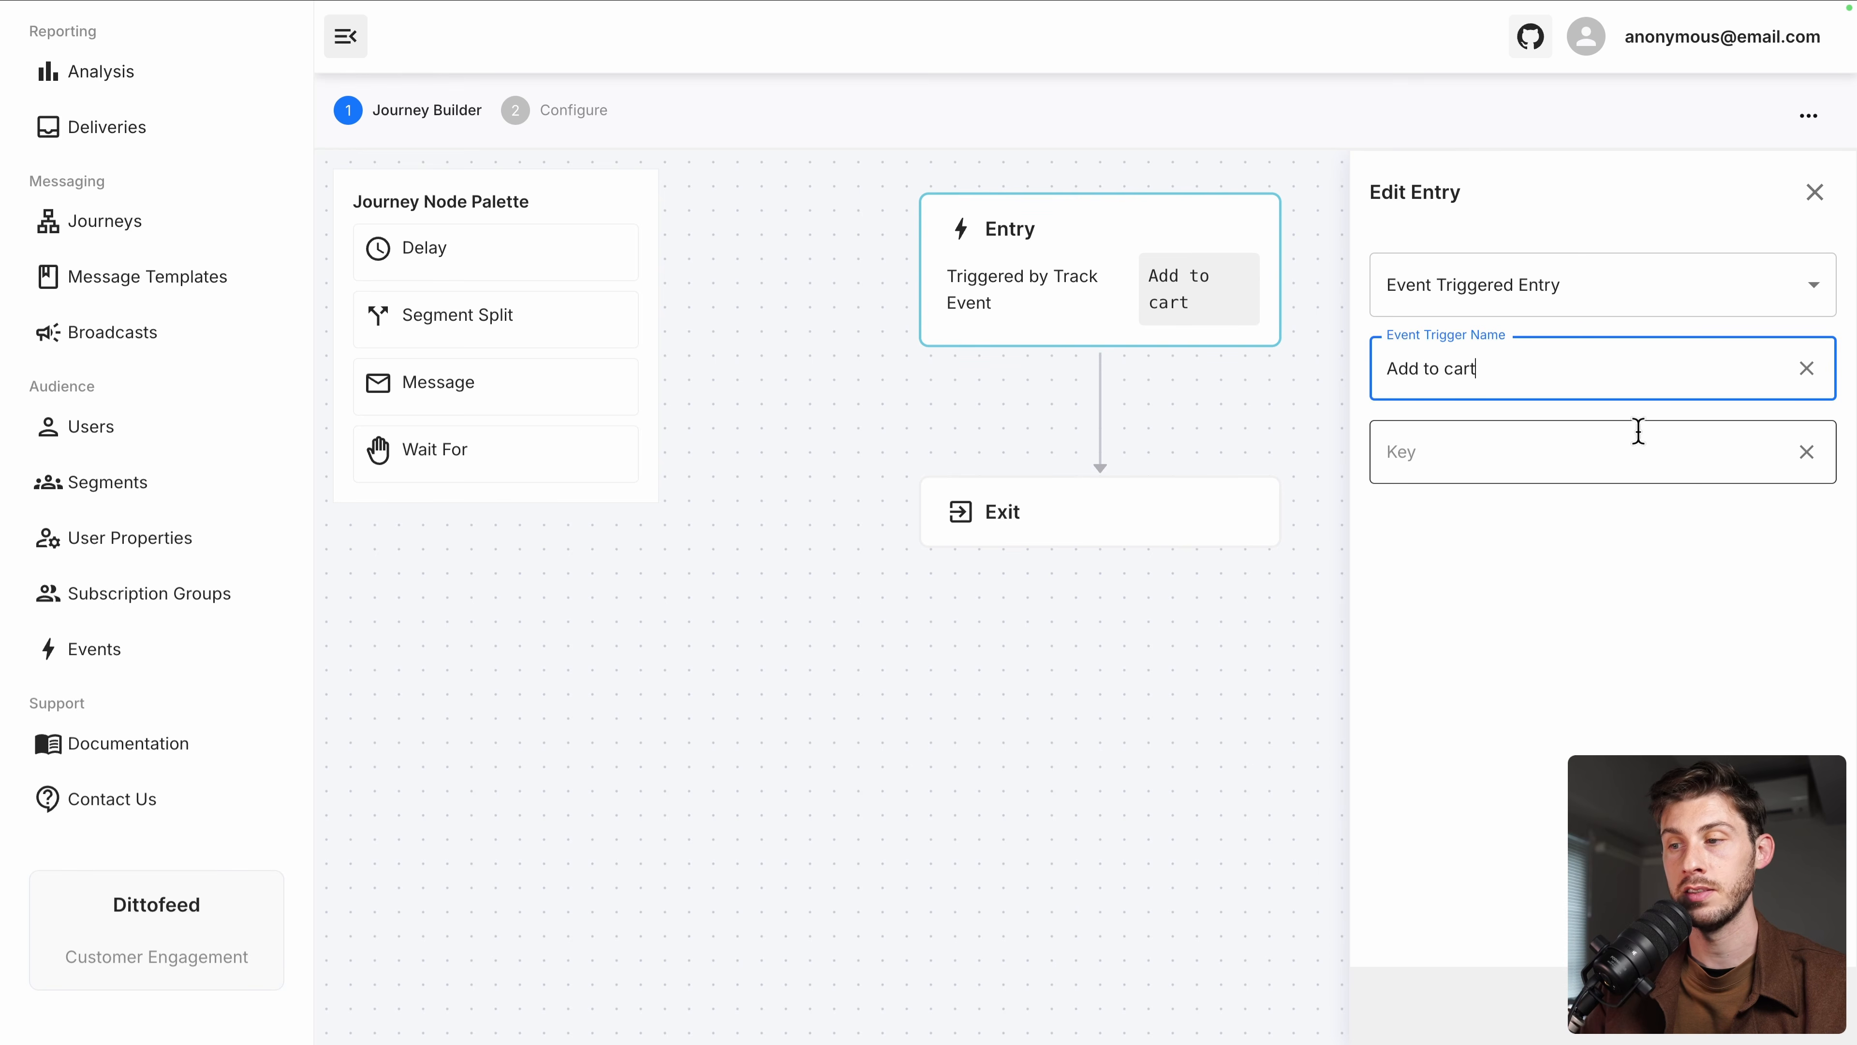
pyautogui.click(1669, 456)
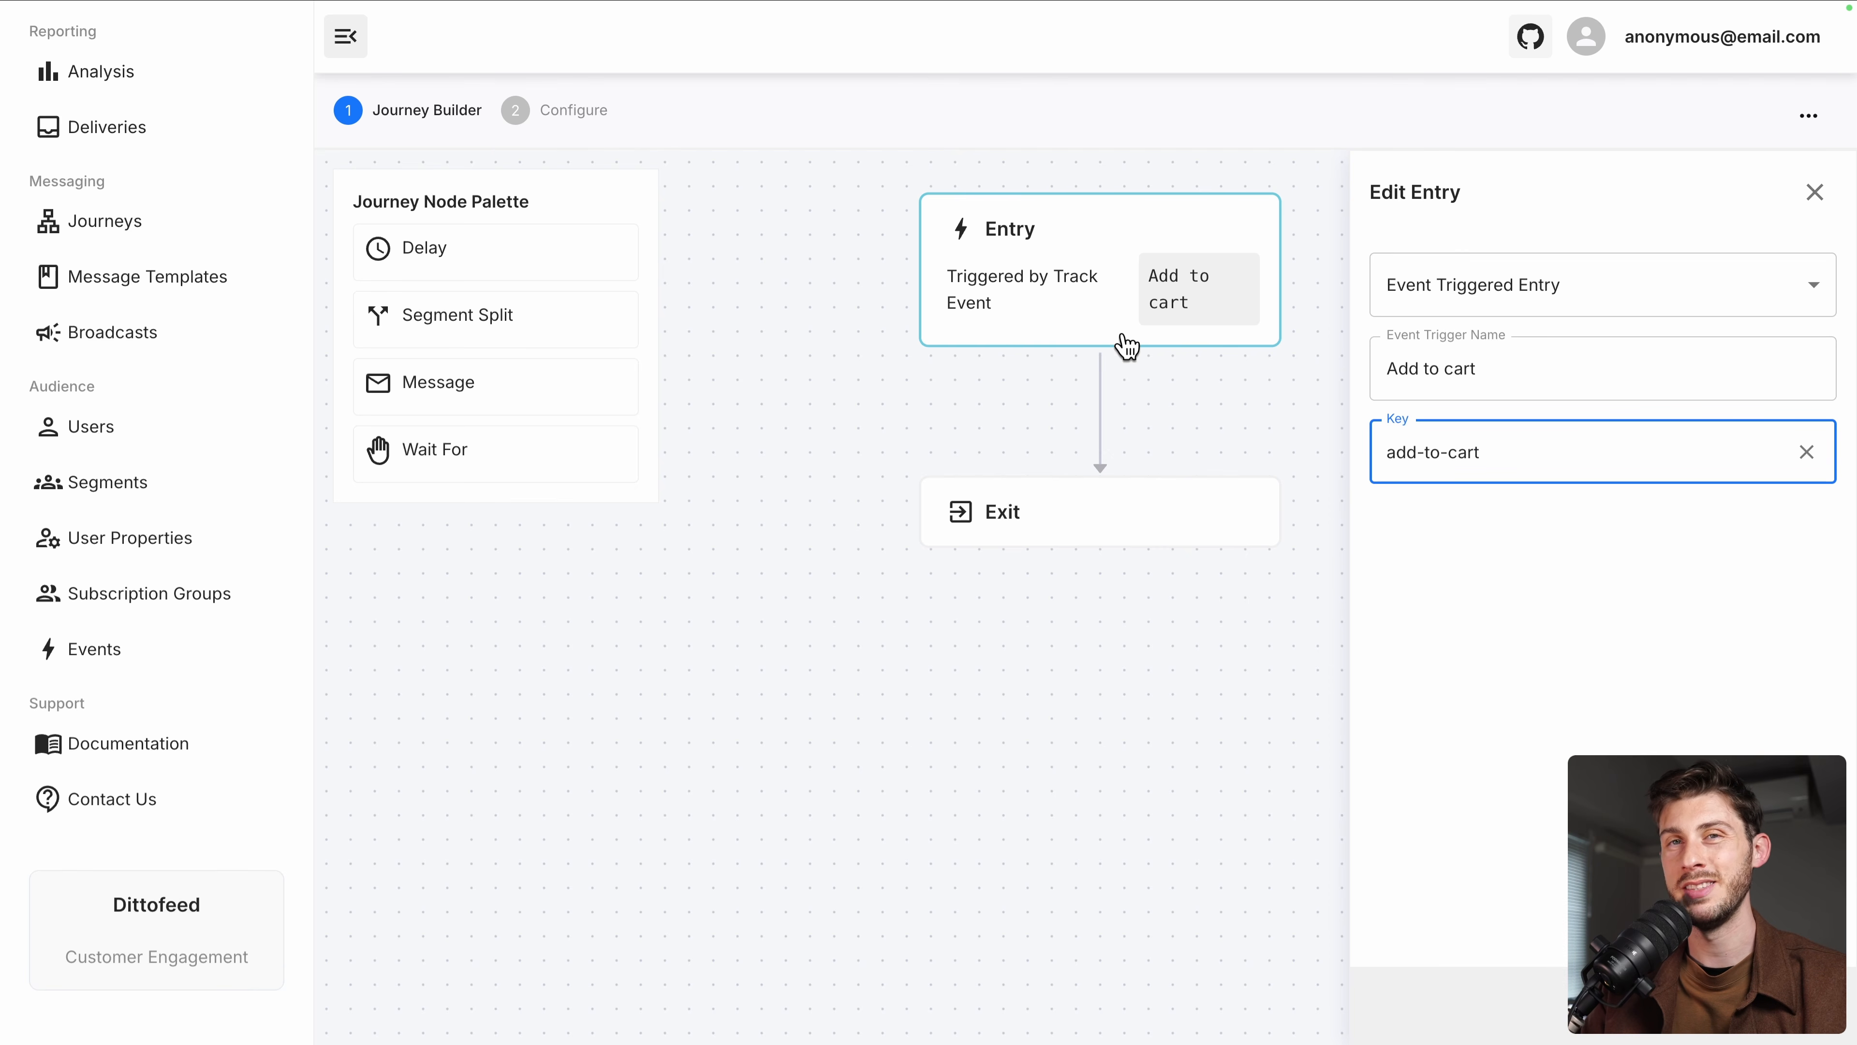
pyautogui.click(1813, 191)
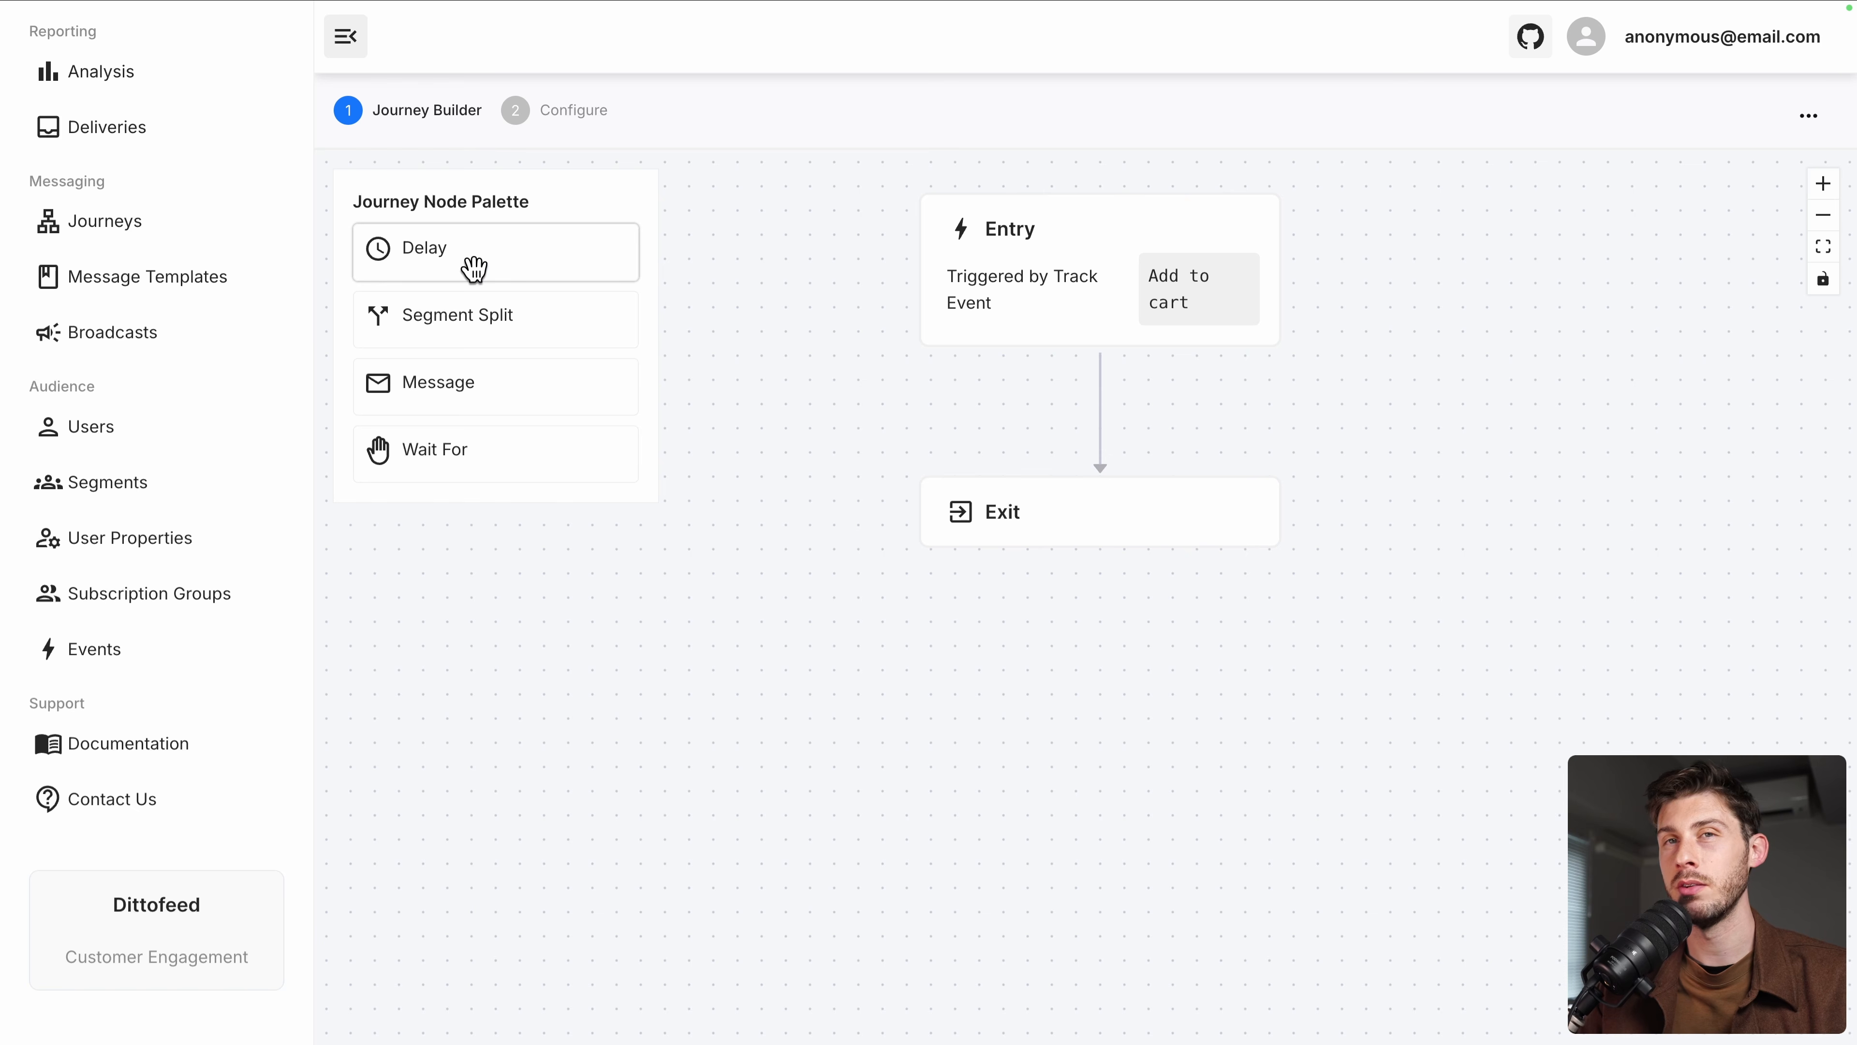
# Drop a Delay node on the Entry–Exit edge and set it to 30 Minutes
pyautogui.moveTo(474, 269); pyautogui.dragTo(1088, 421)
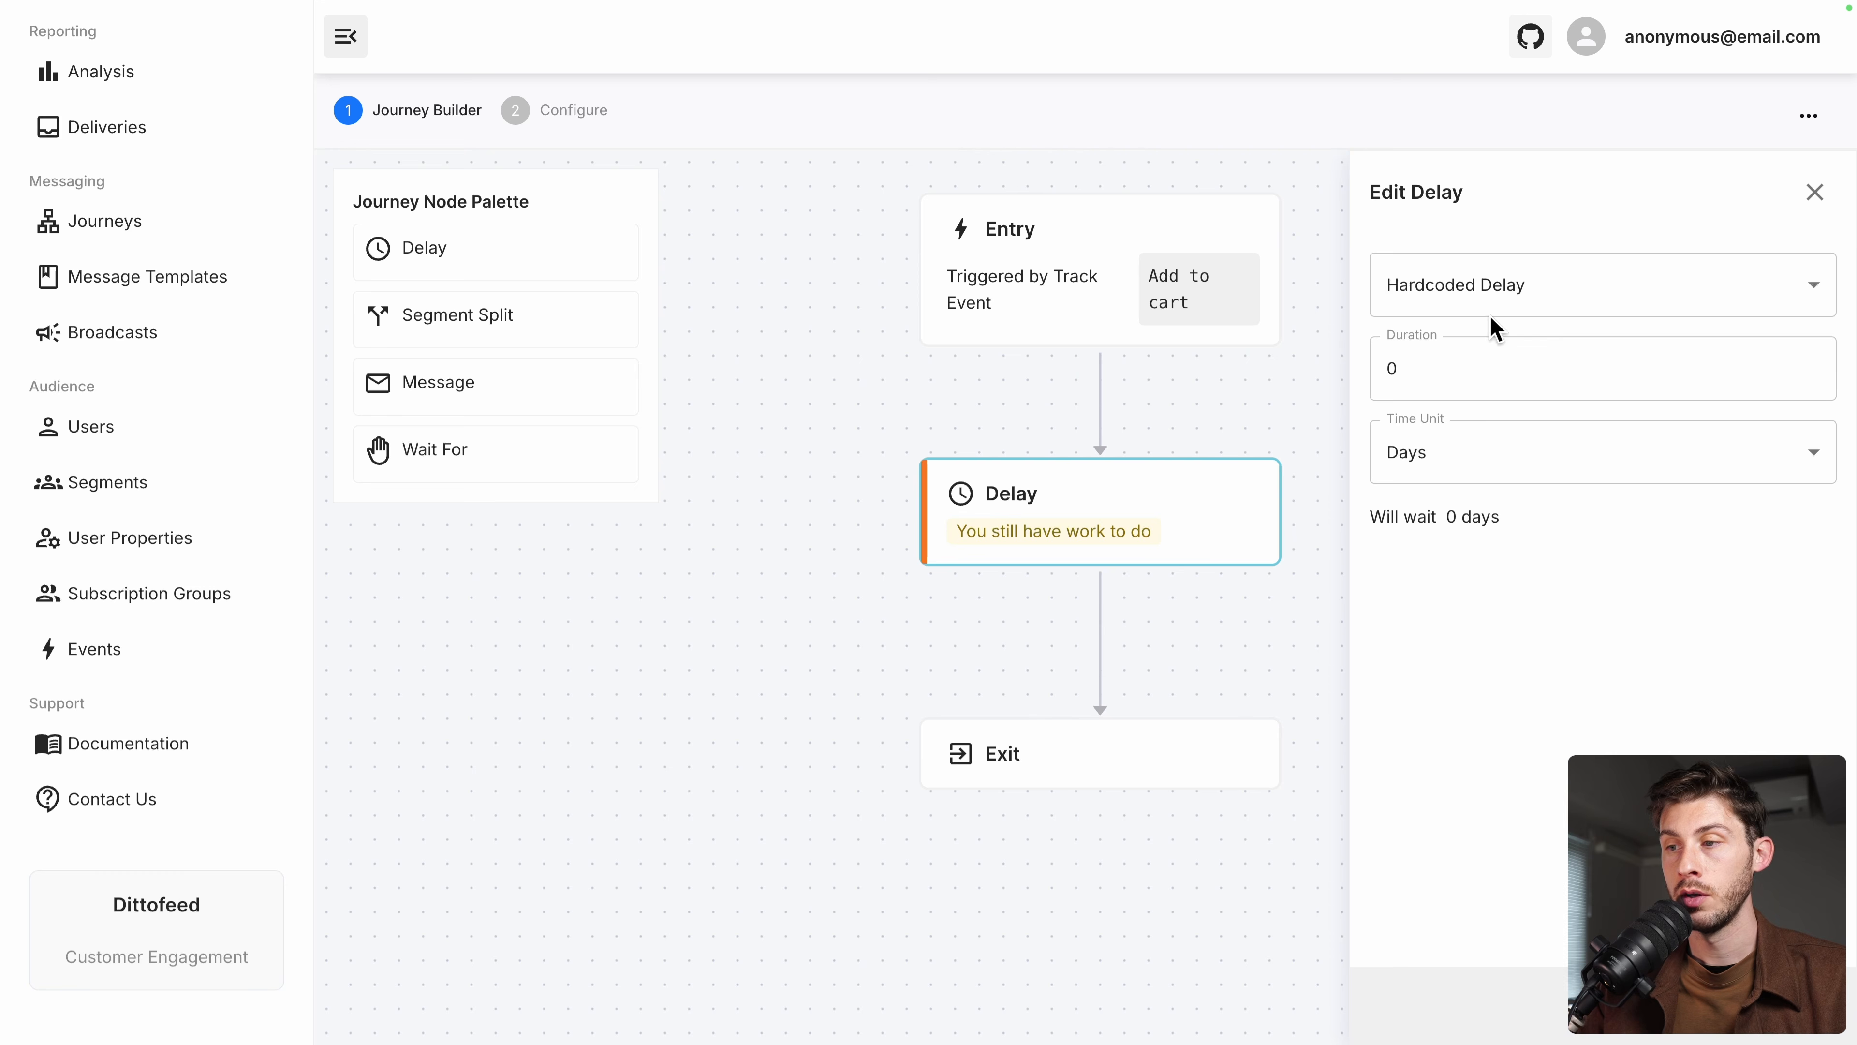
pyautogui.click(1459, 369)
pyautogui.write('30')
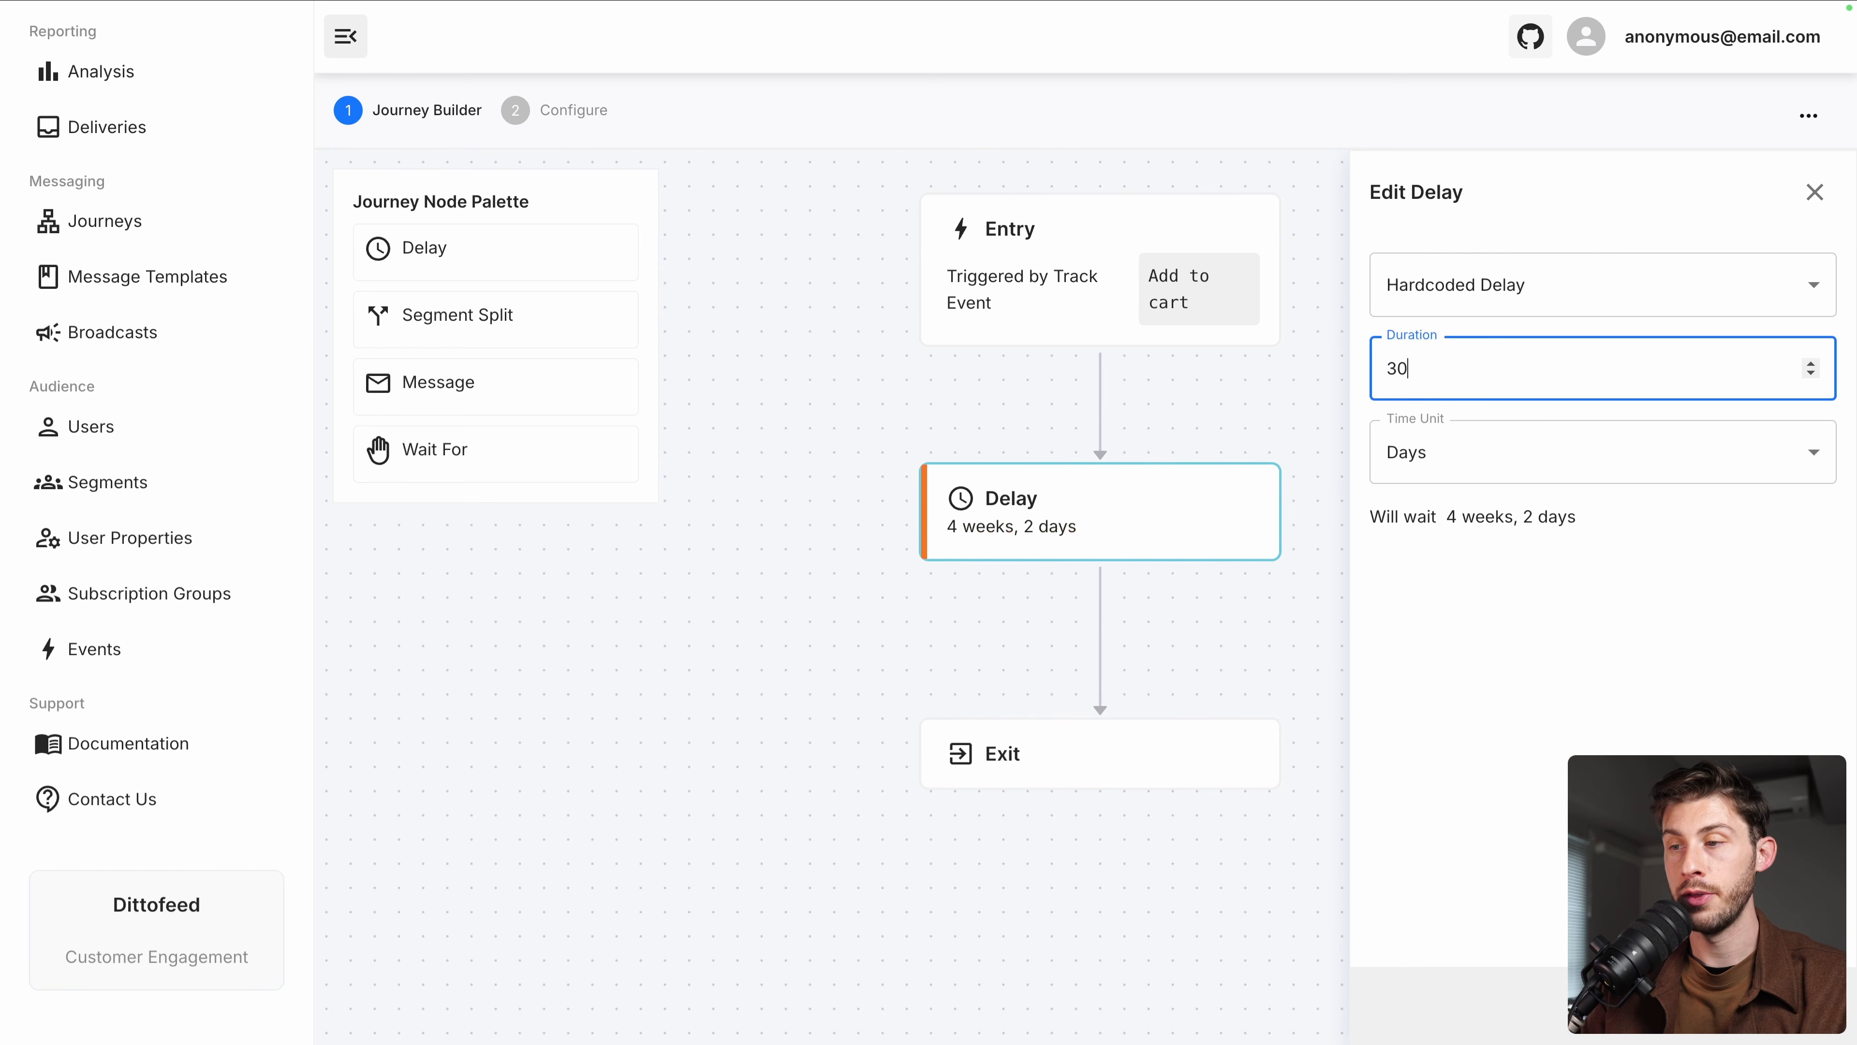
pyautogui.click(1496, 465)
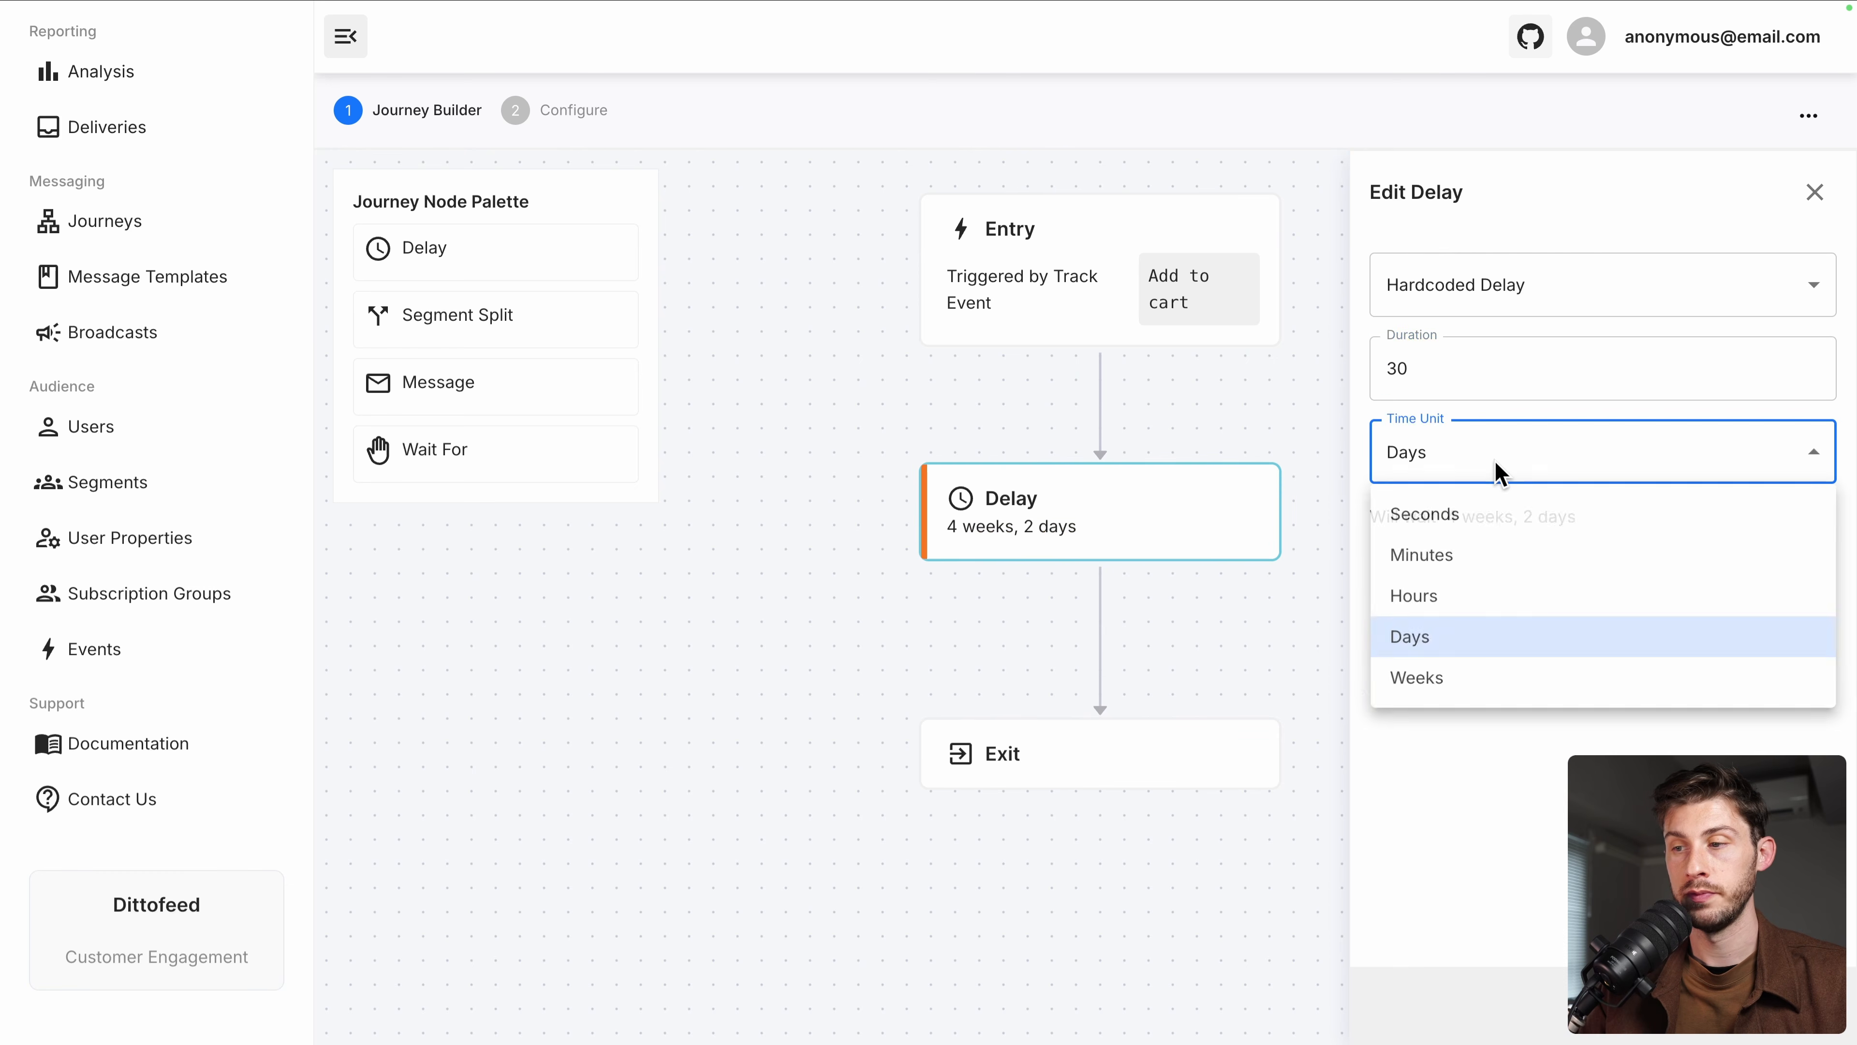
pyautogui.click(1460, 547)
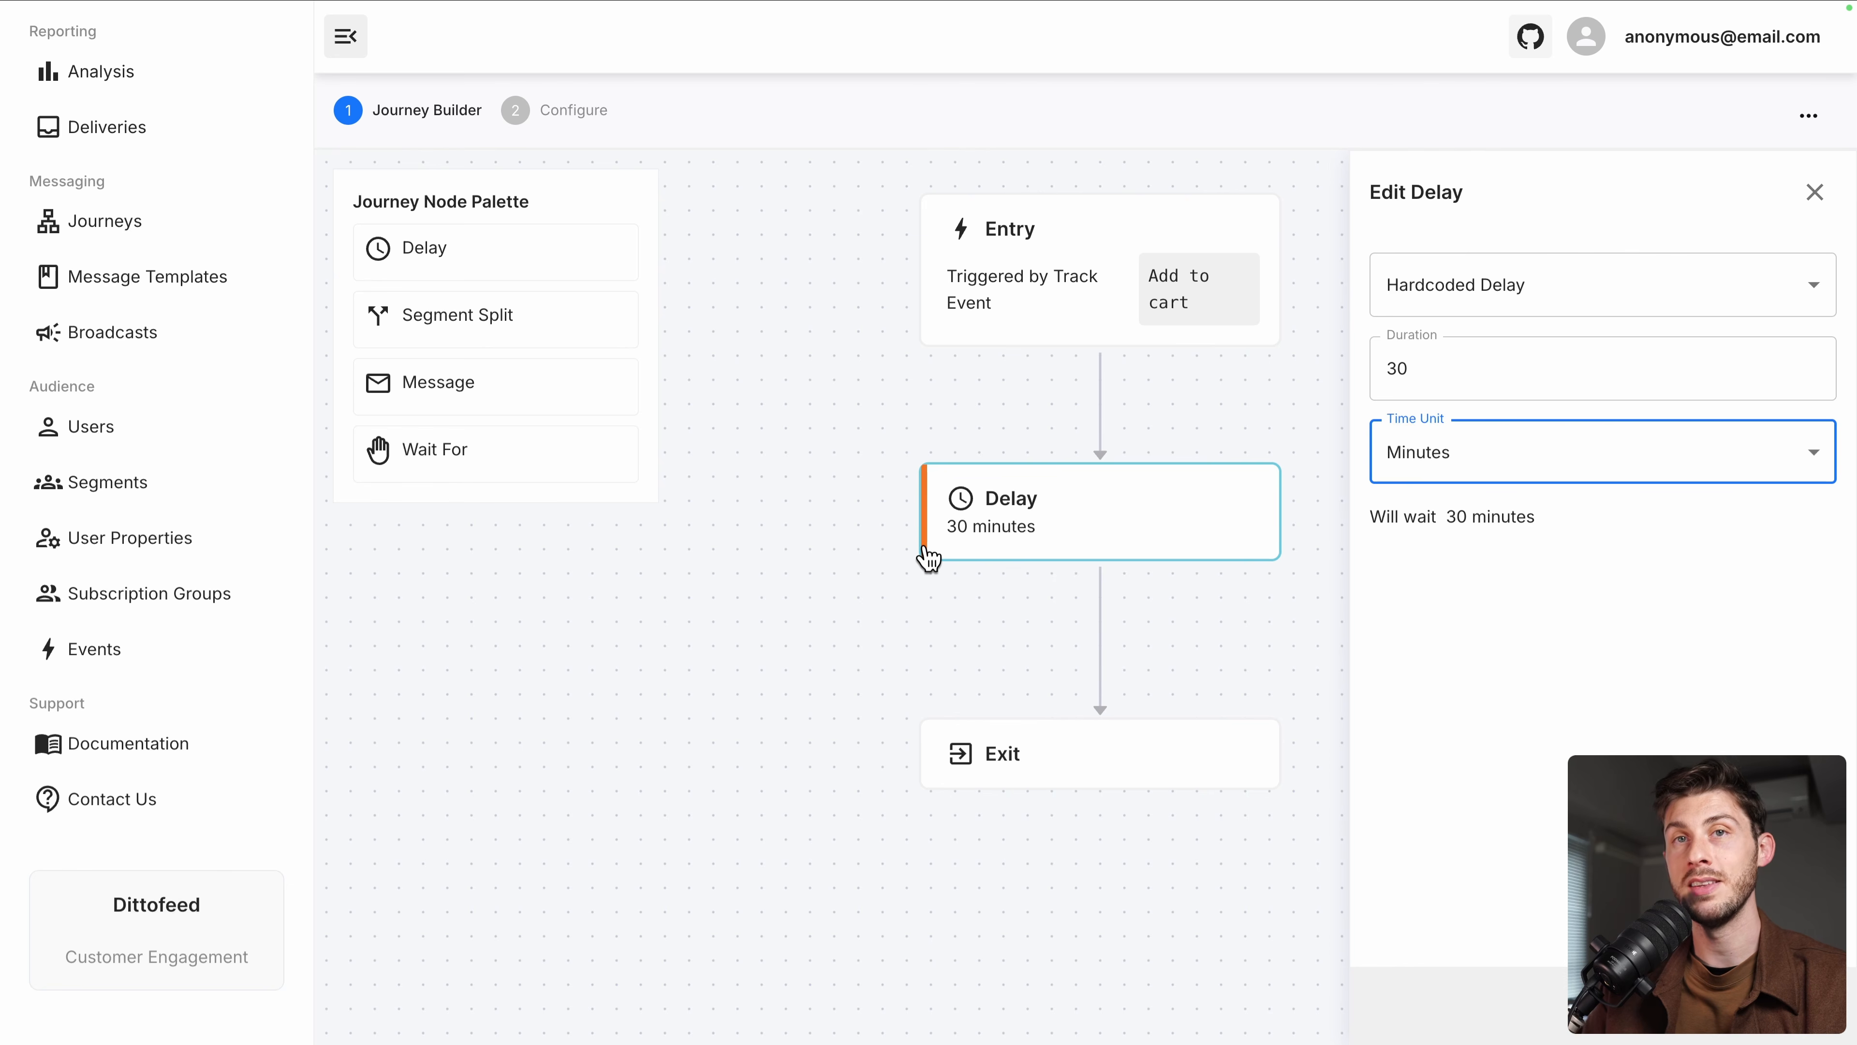
pyautogui.click(795, 447)
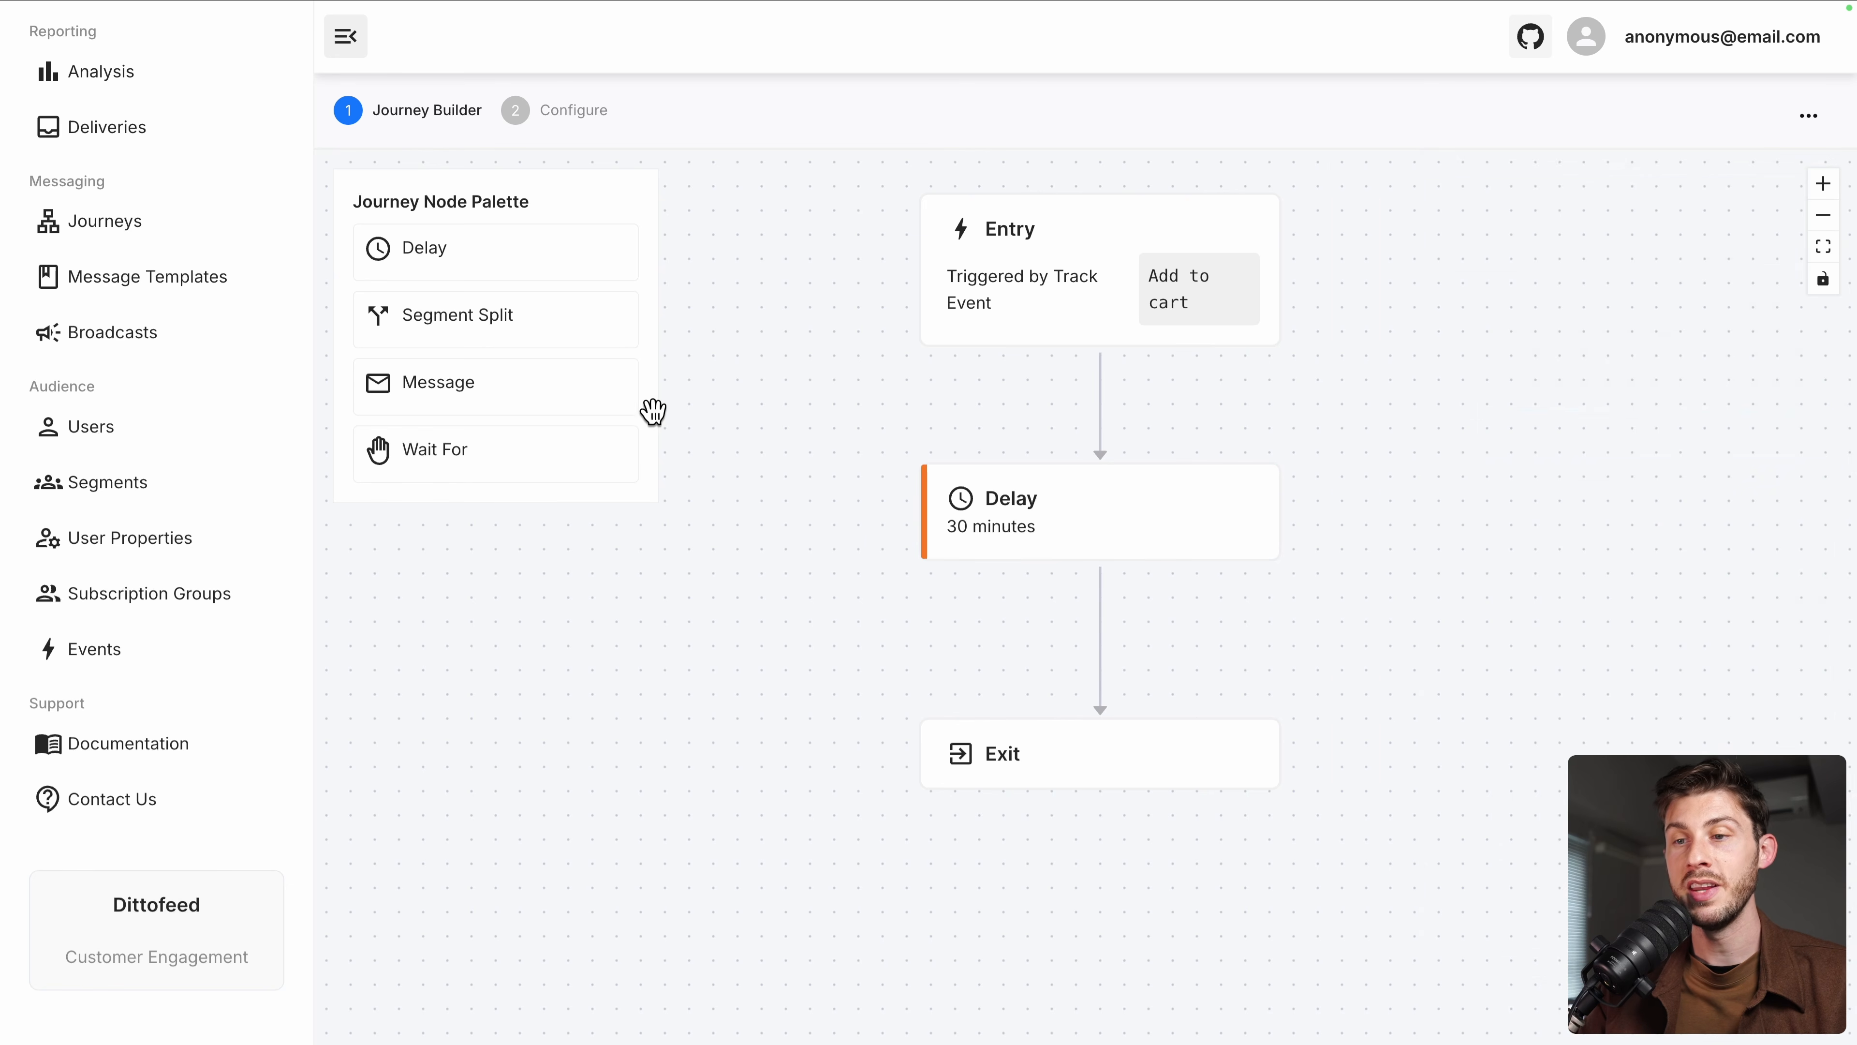
# Add a Segment Split after the Delay, with no segment available, and pan to its branches
pyautogui.moveTo(515, 322); pyautogui.dragTo(1110, 635)
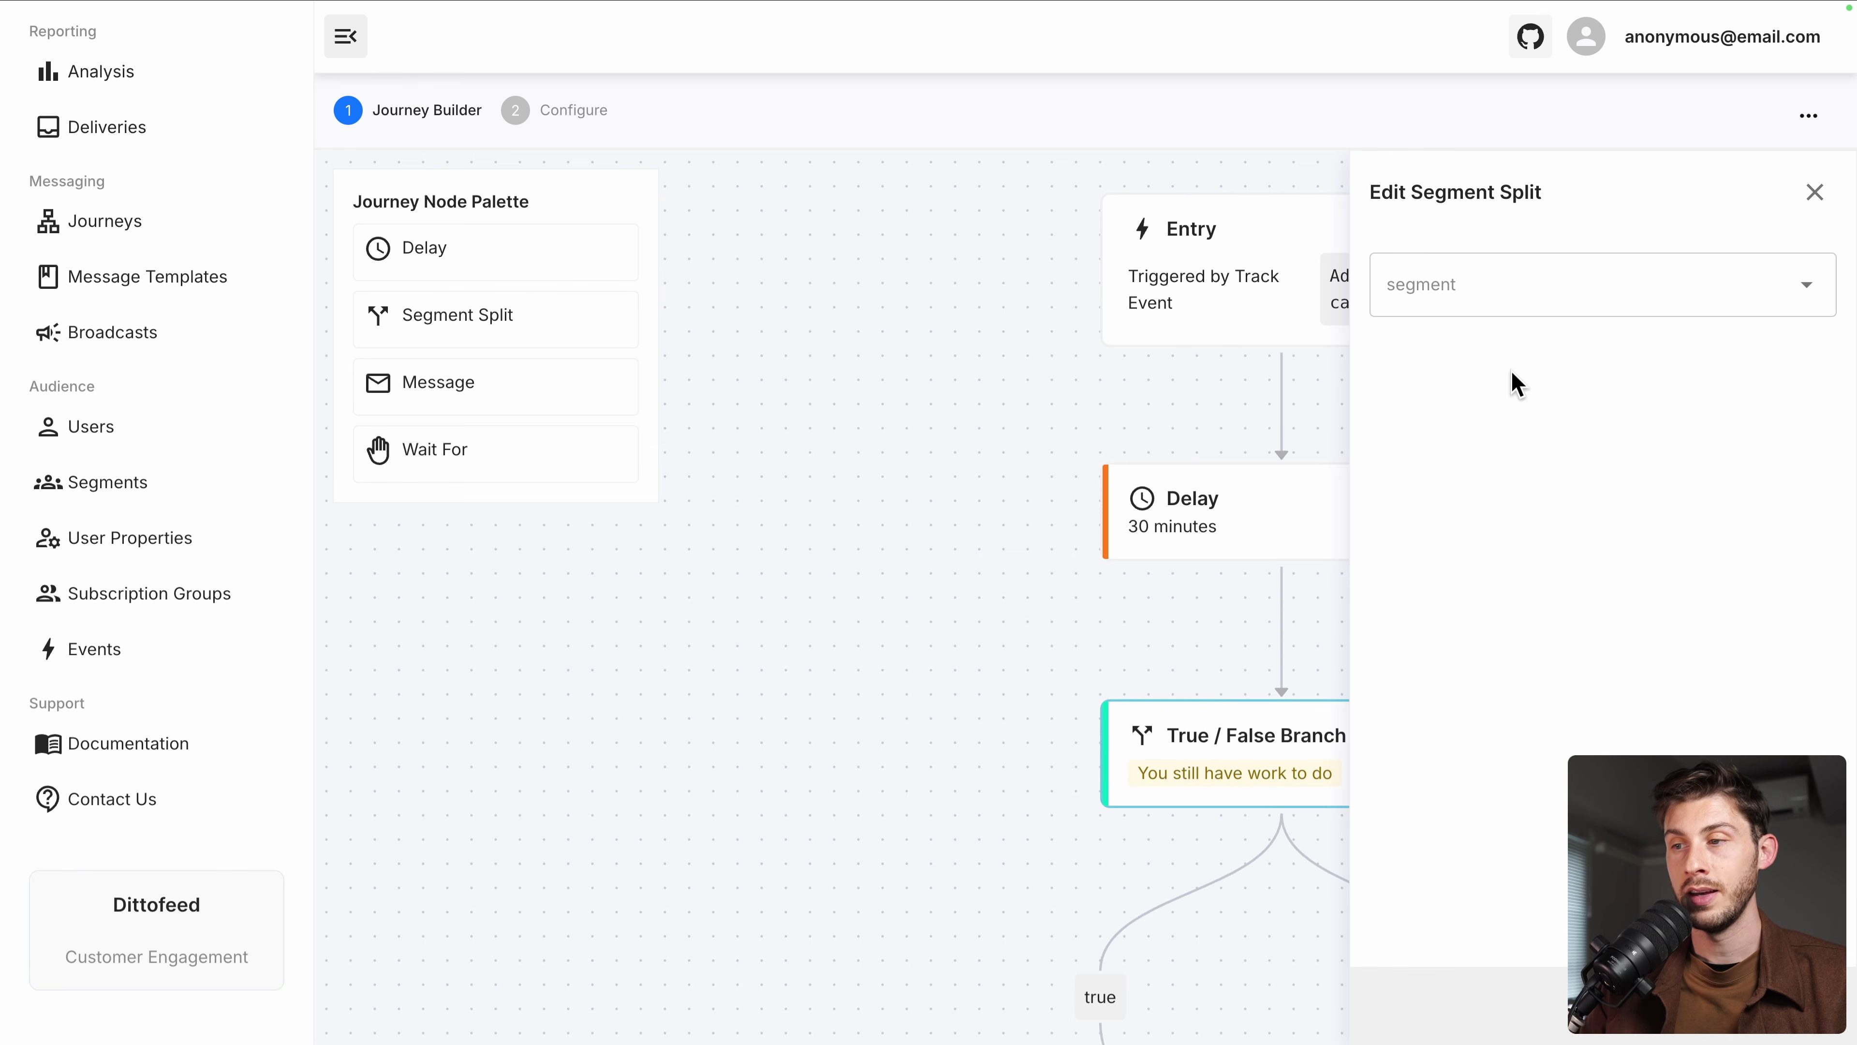
pyautogui.click(1605, 286)
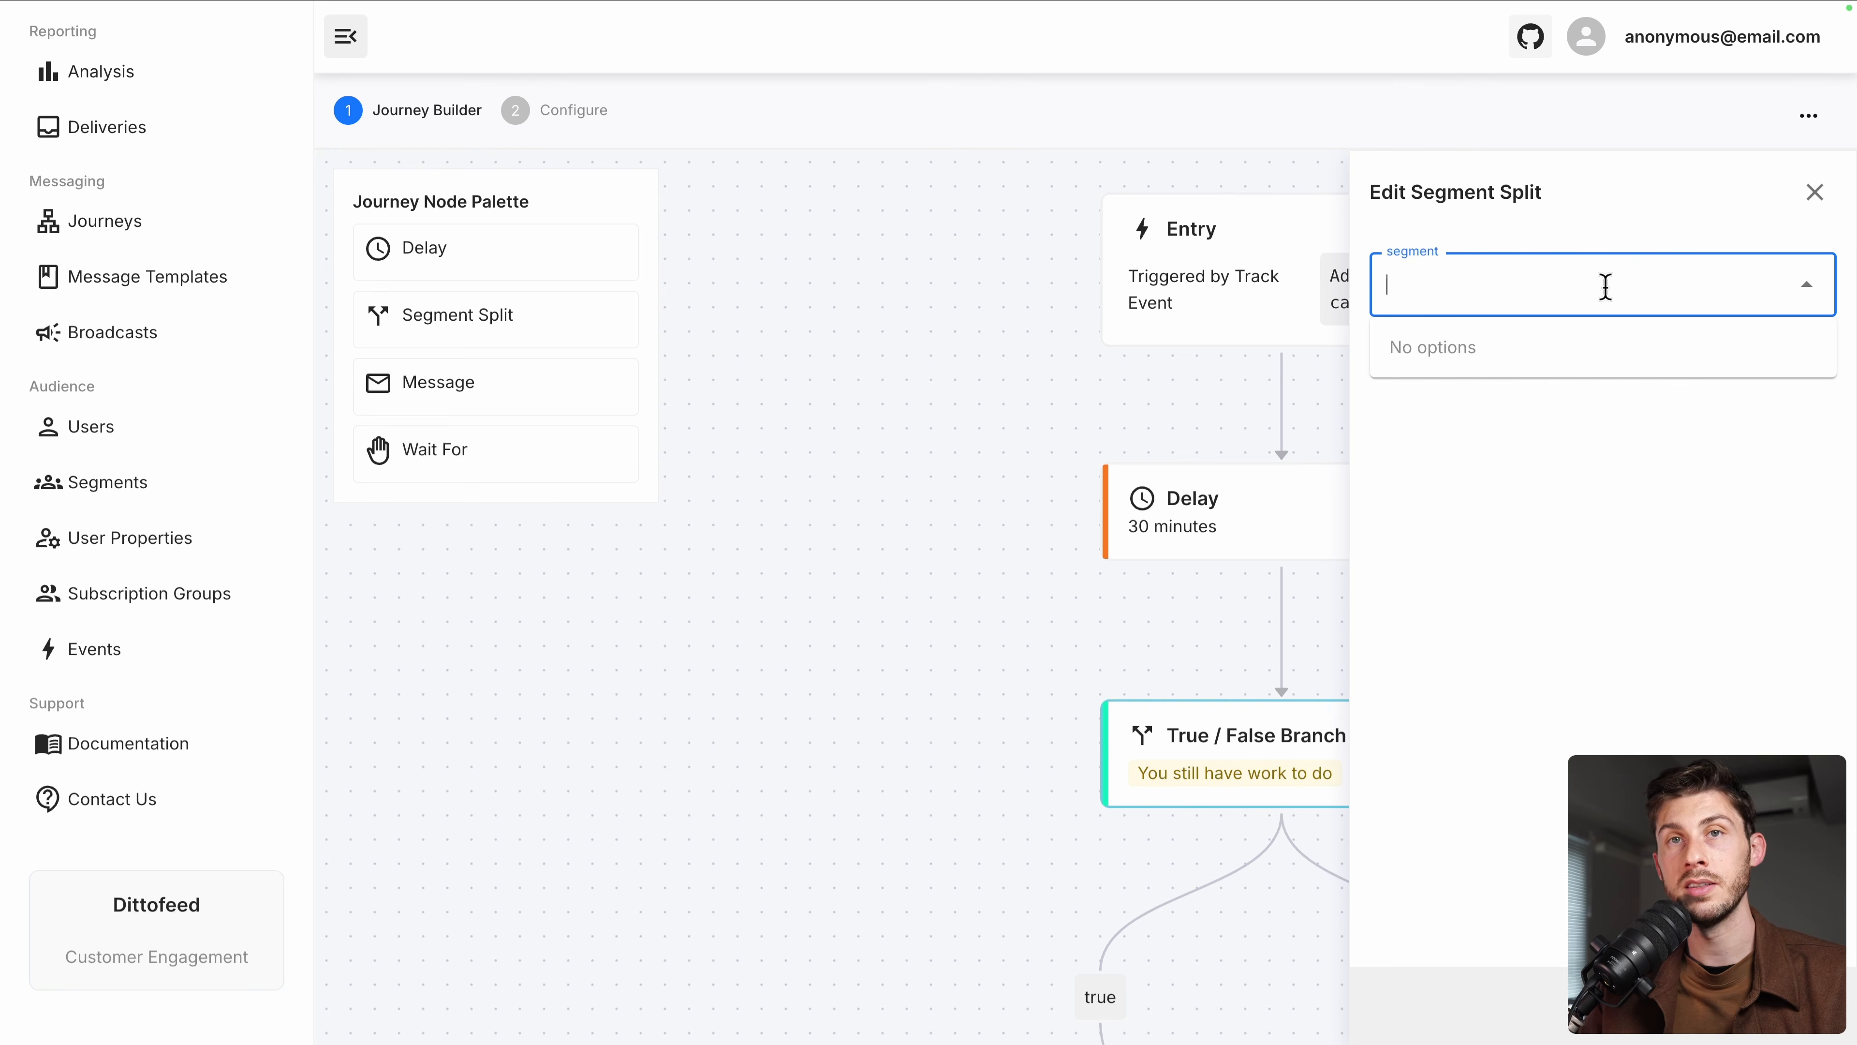
pyautogui.click(1815, 192)
pyautogui.moveTo(1623, 552); pyautogui.dragTo(1612, 307)
pyautogui.moveTo(1567, 614); pyautogui.dragTo(1550, 406)
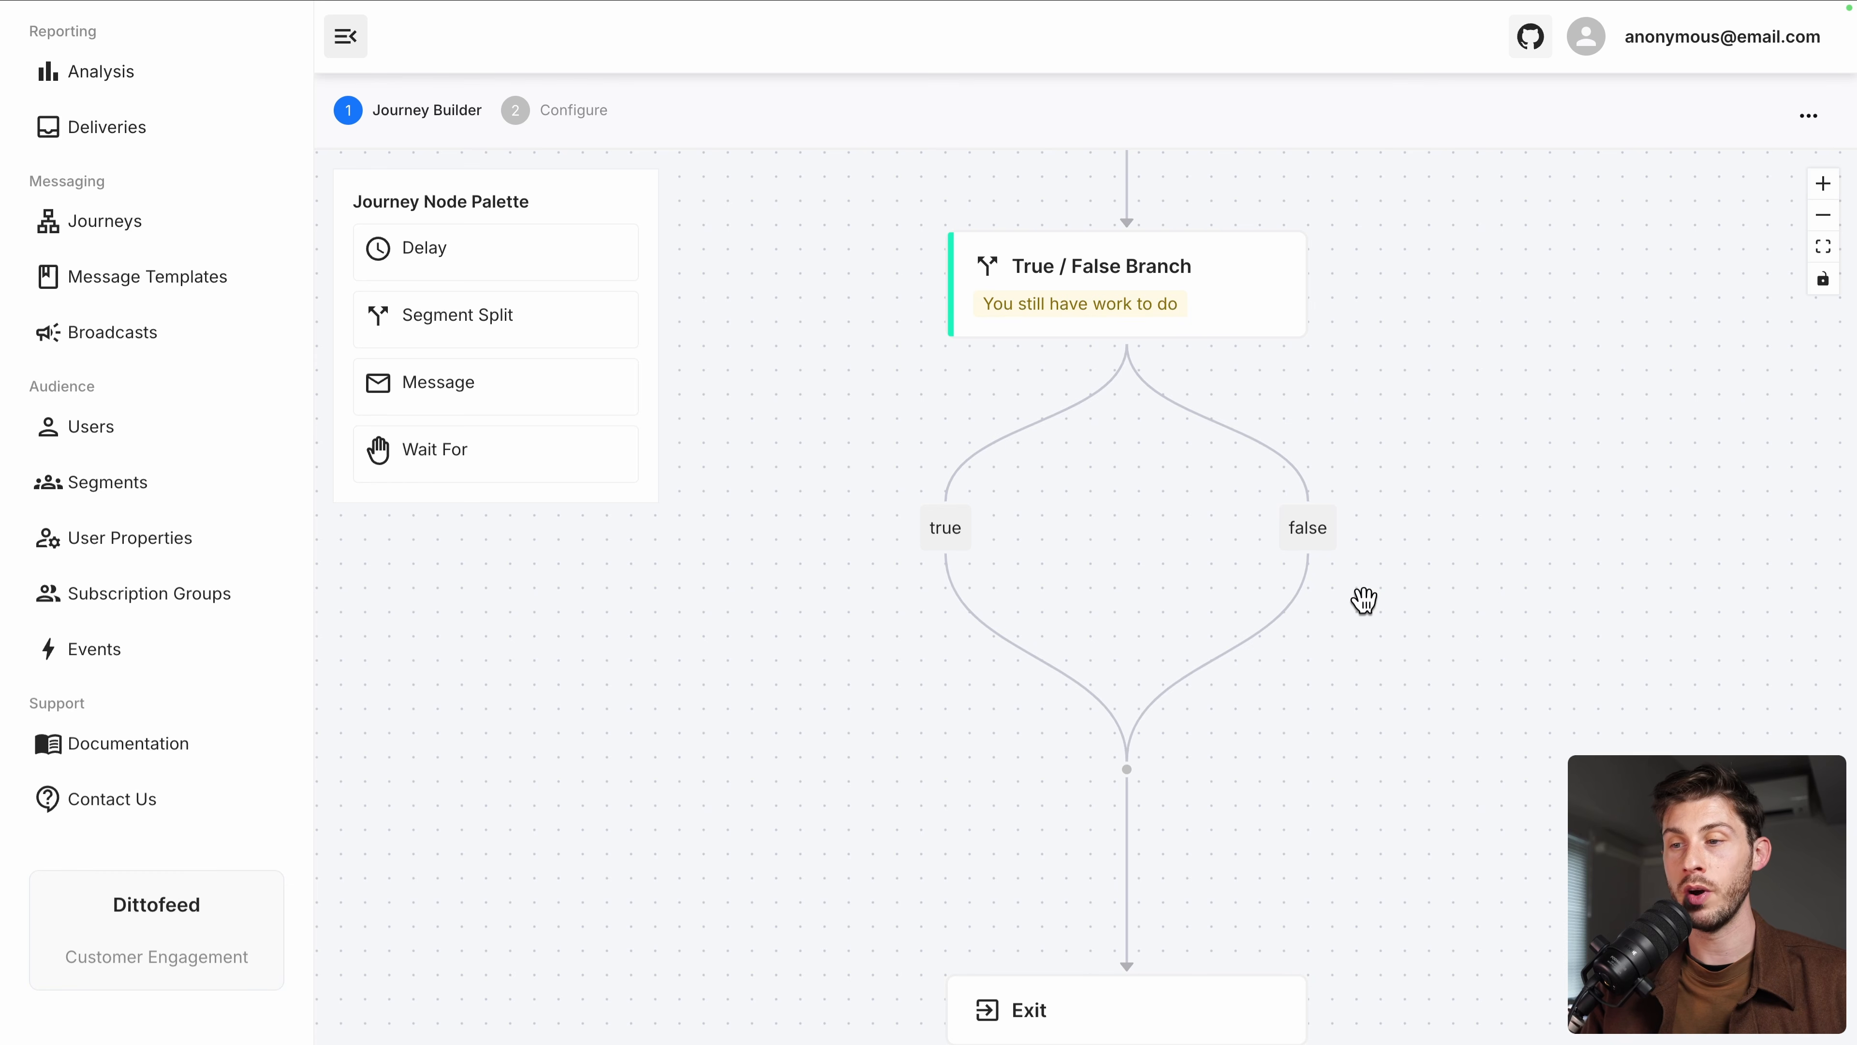
# Put a Message node on the false branch: Email channel, Welcome Email template, Smtp provider
pyautogui.moveTo(1411, 451); pyautogui.dragTo(1335, 629)
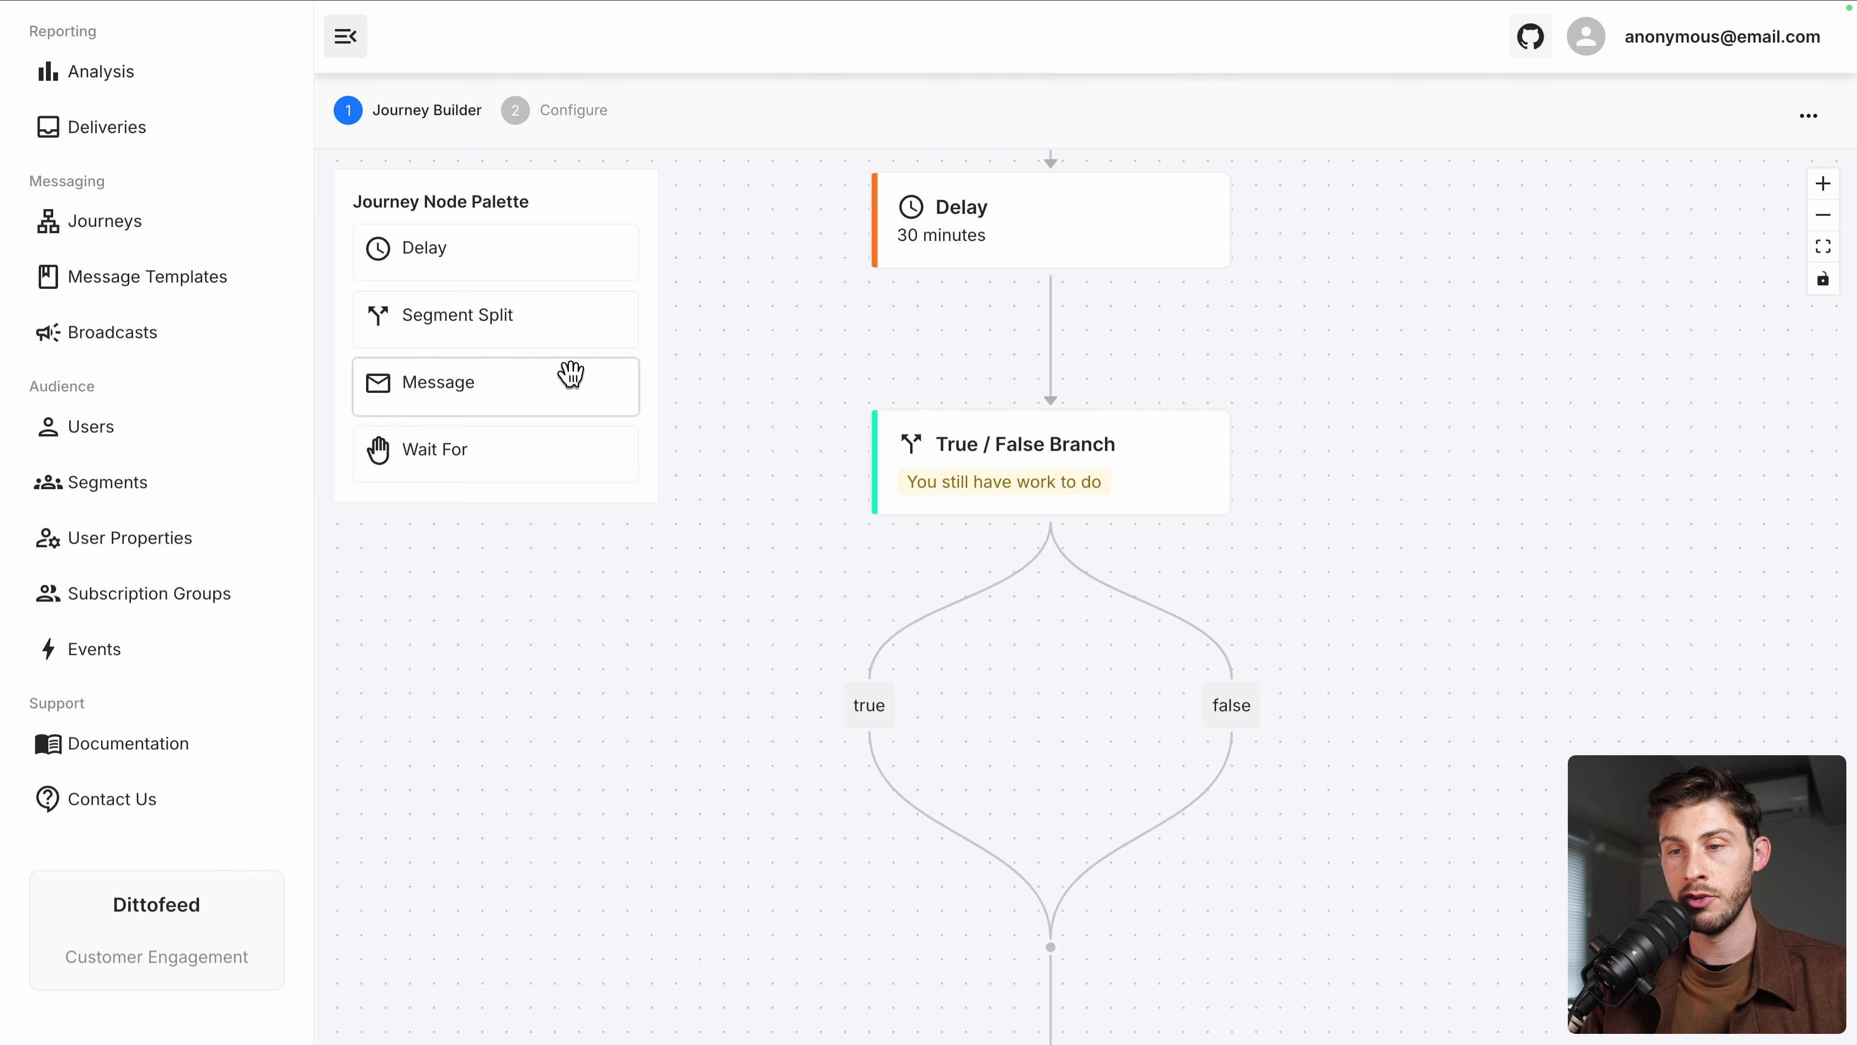
pyautogui.moveTo(614, 378); pyautogui.dragTo(1165, 831)
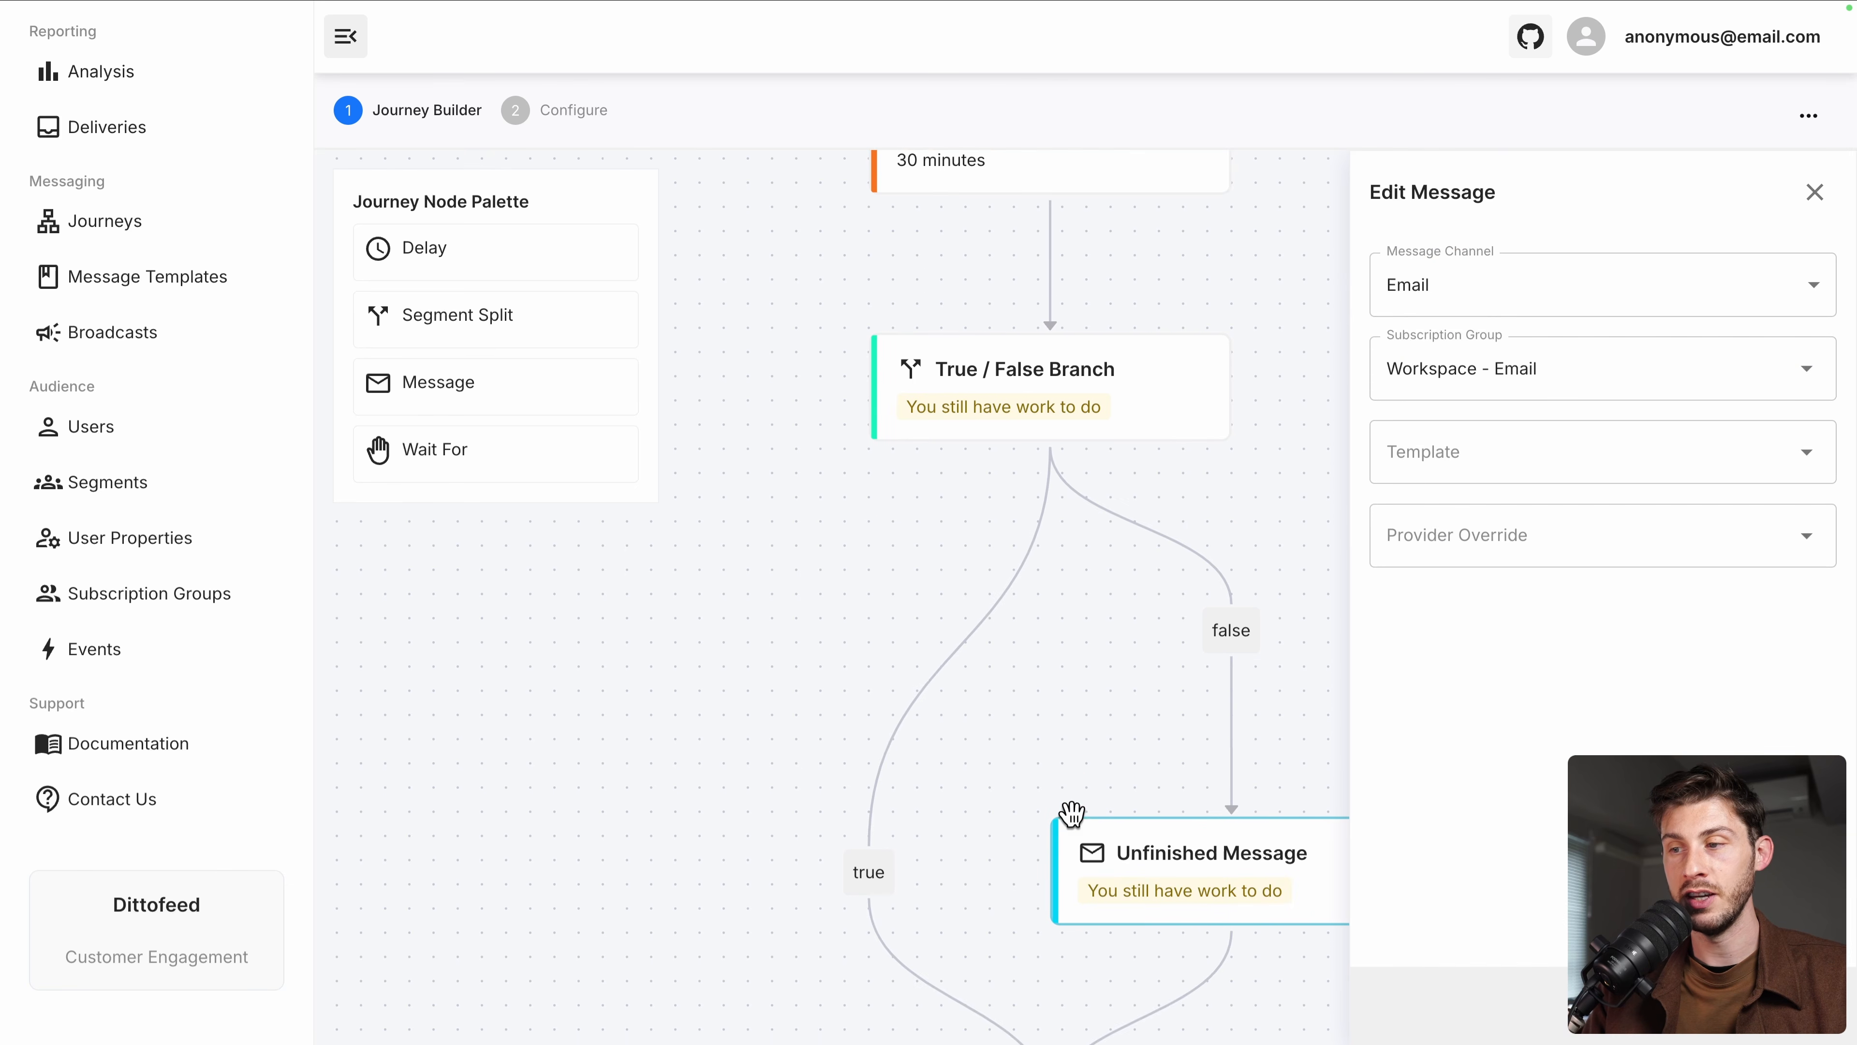
pyautogui.click(1498, 300)
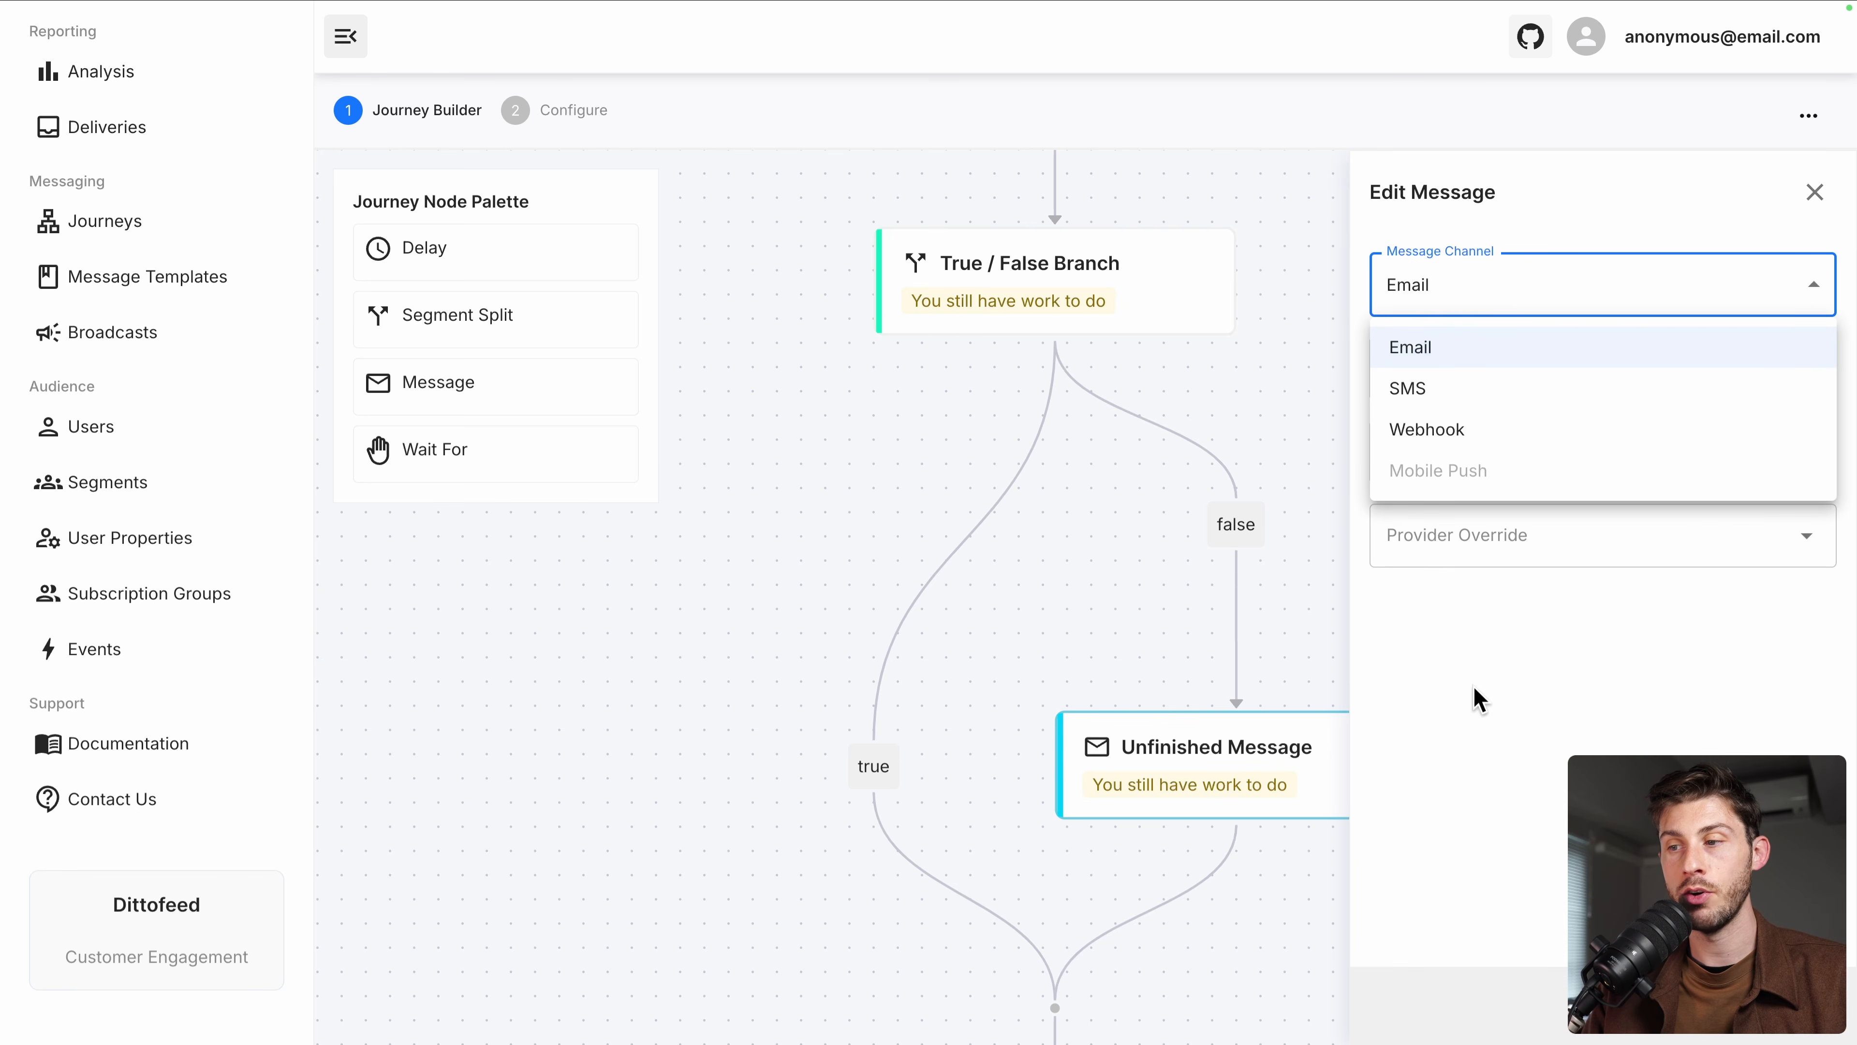
pyautogui.click(1482, 728)
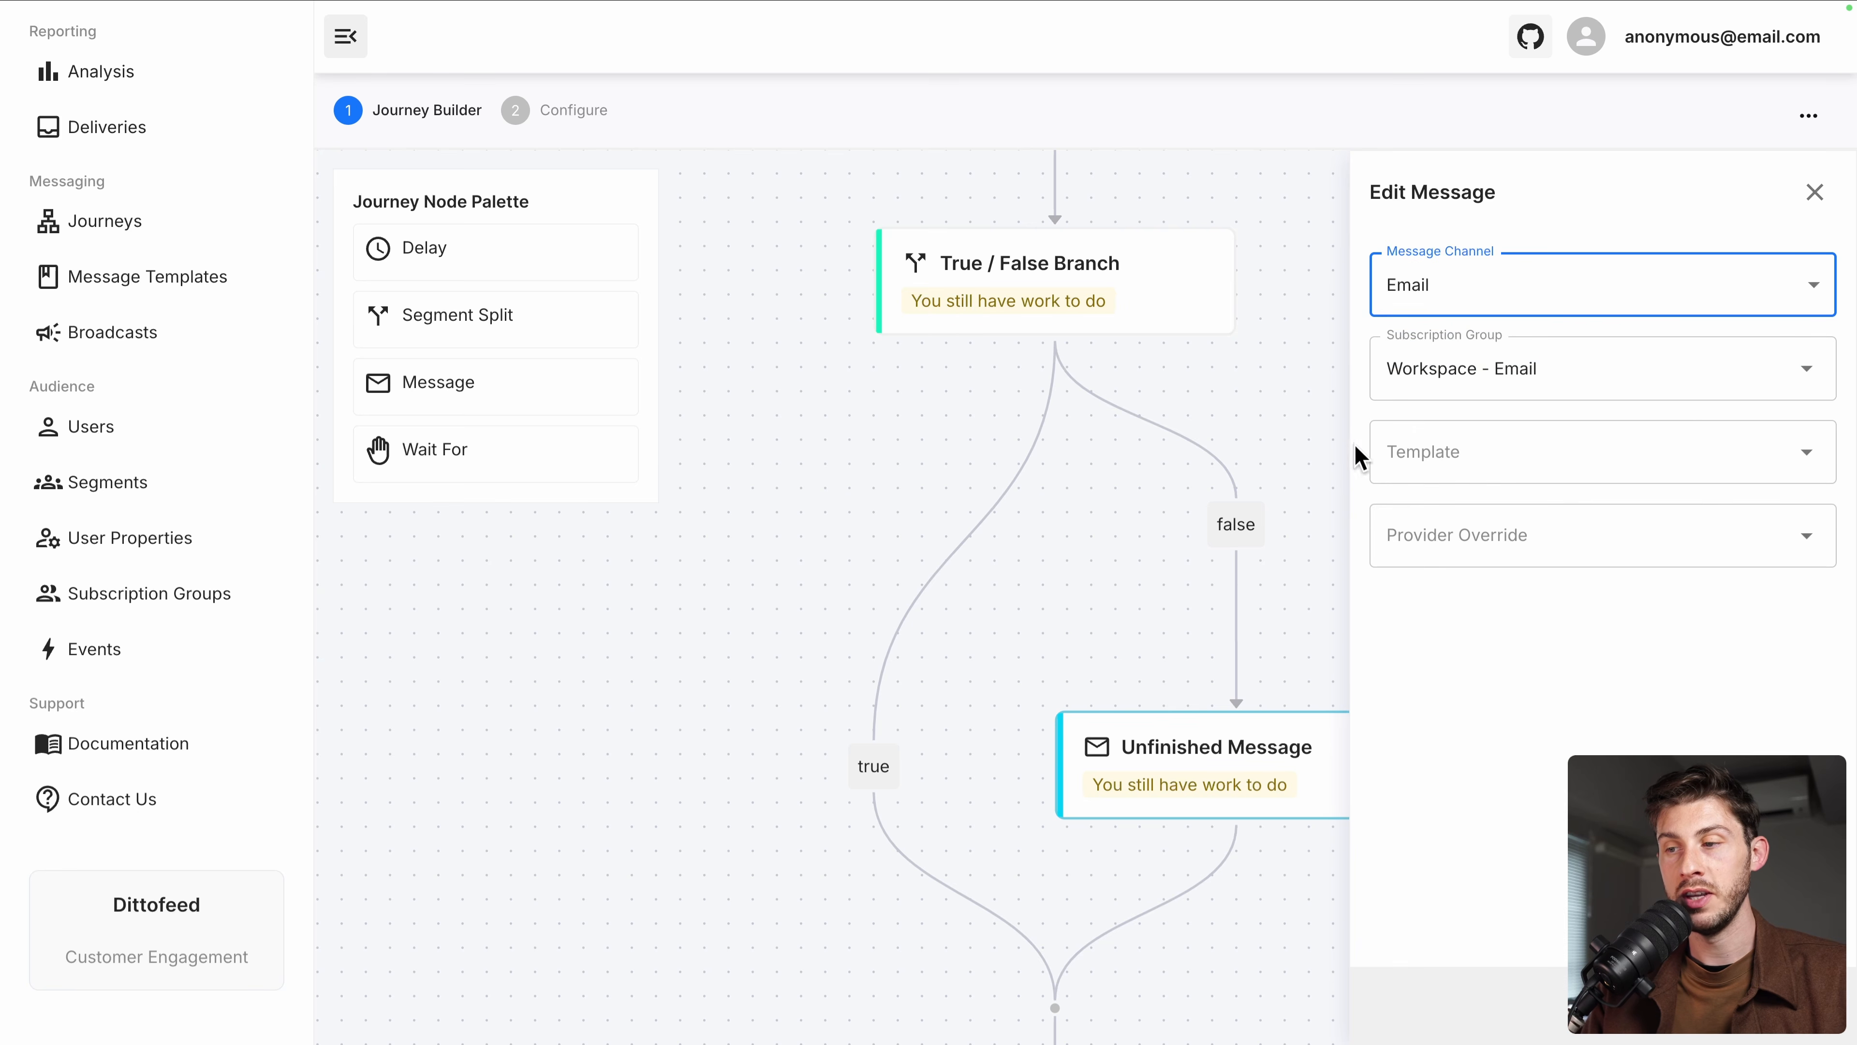
pyautogui.click(1483, 457)
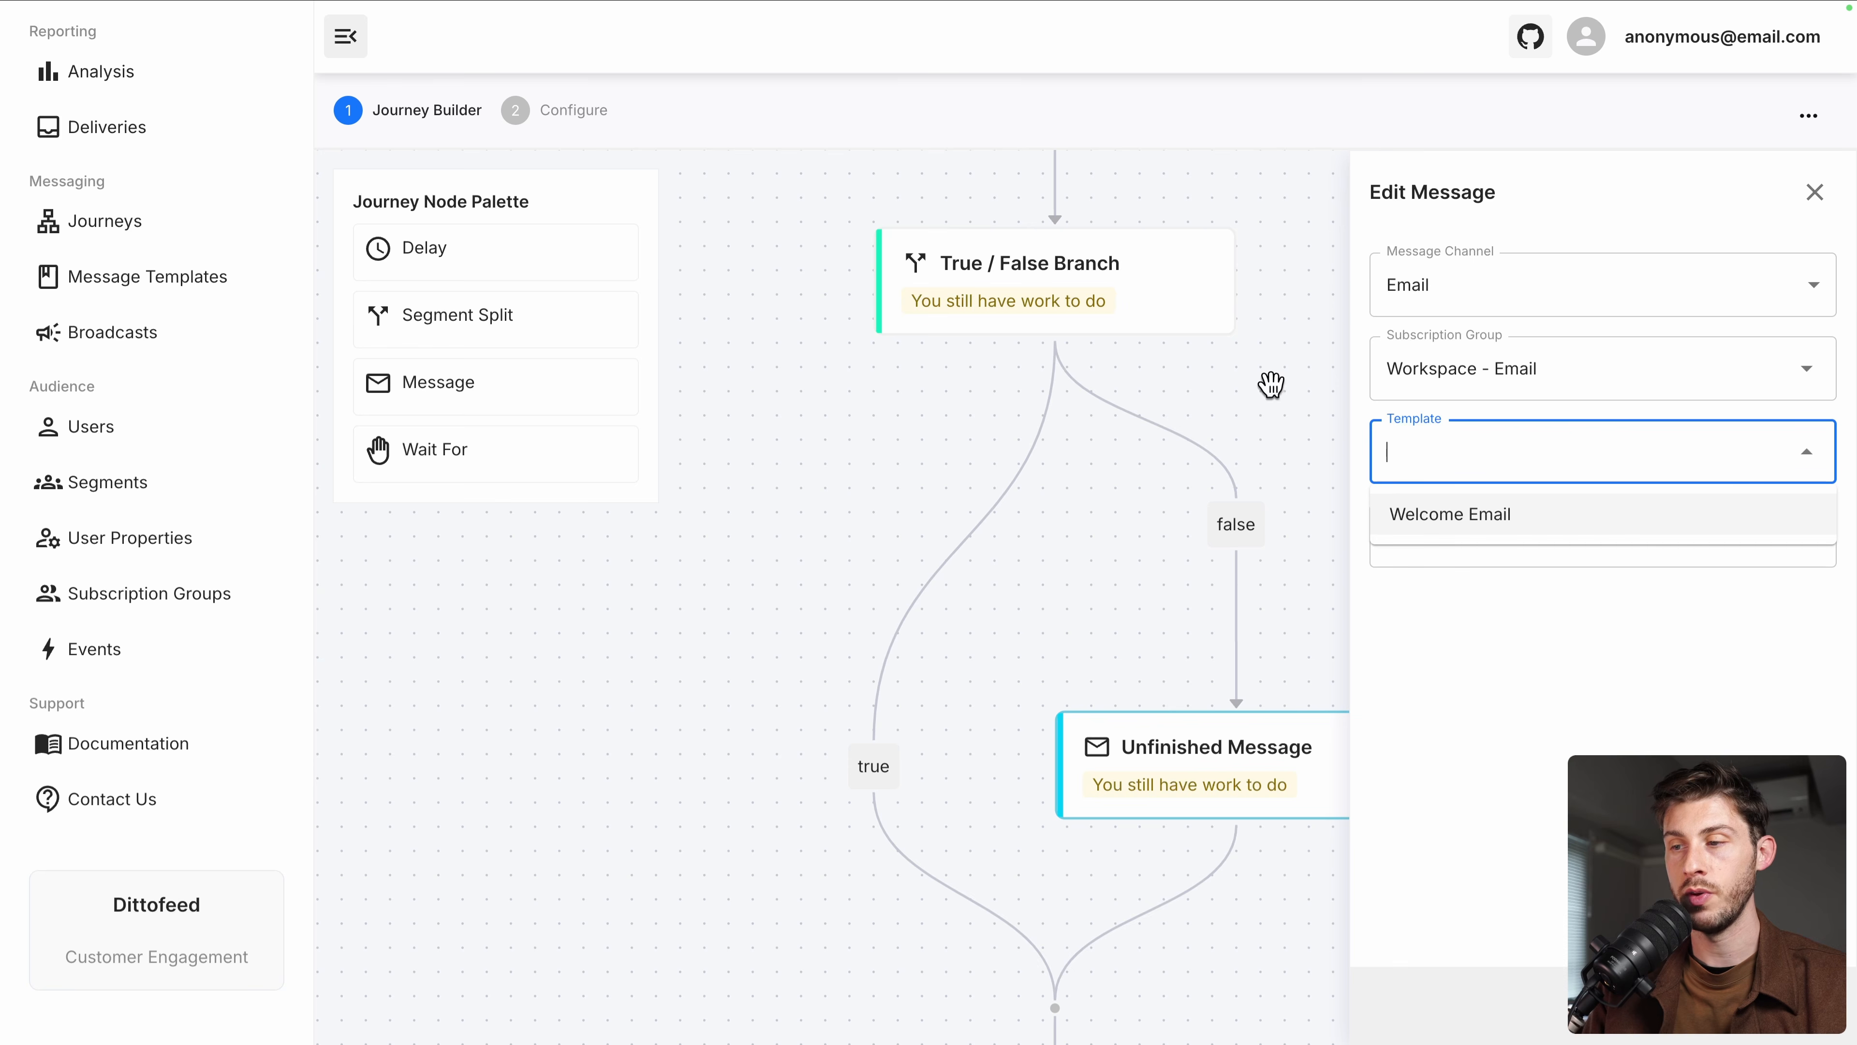
pyautogui.click(1461, 519)
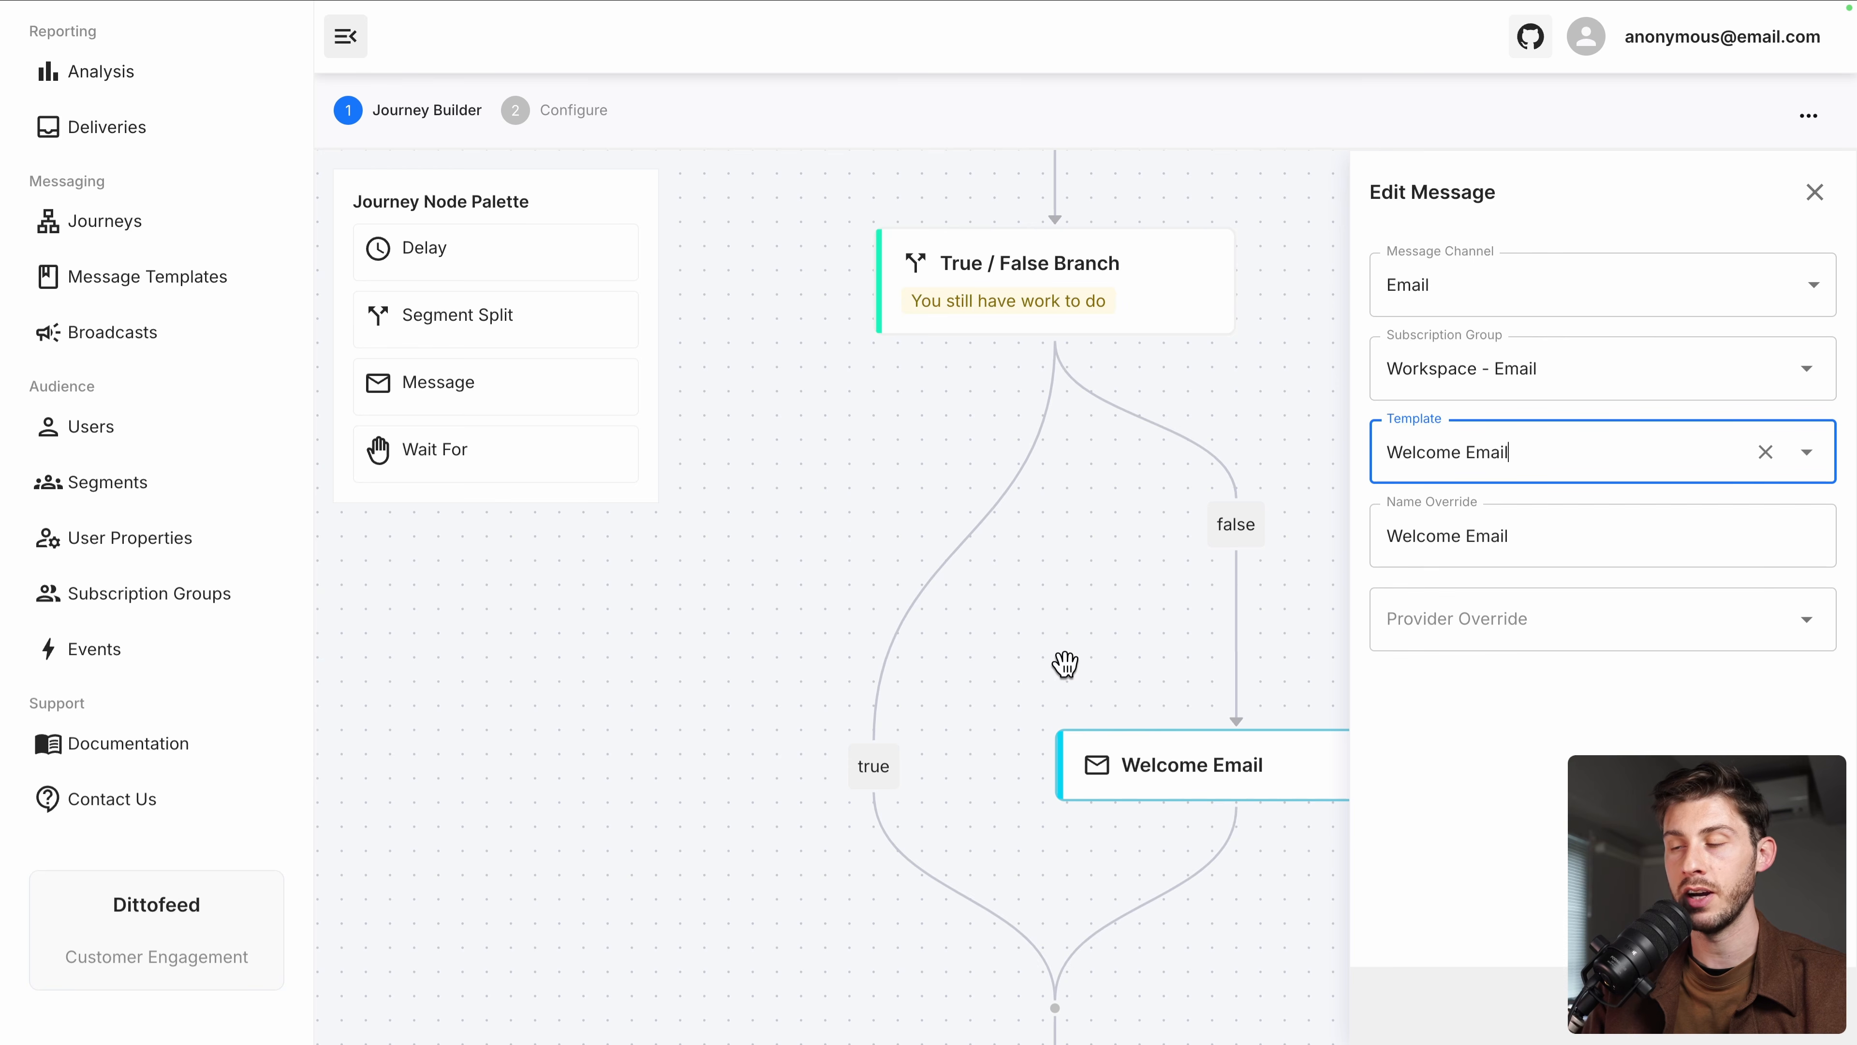
pyautogui.click(1509, 622)
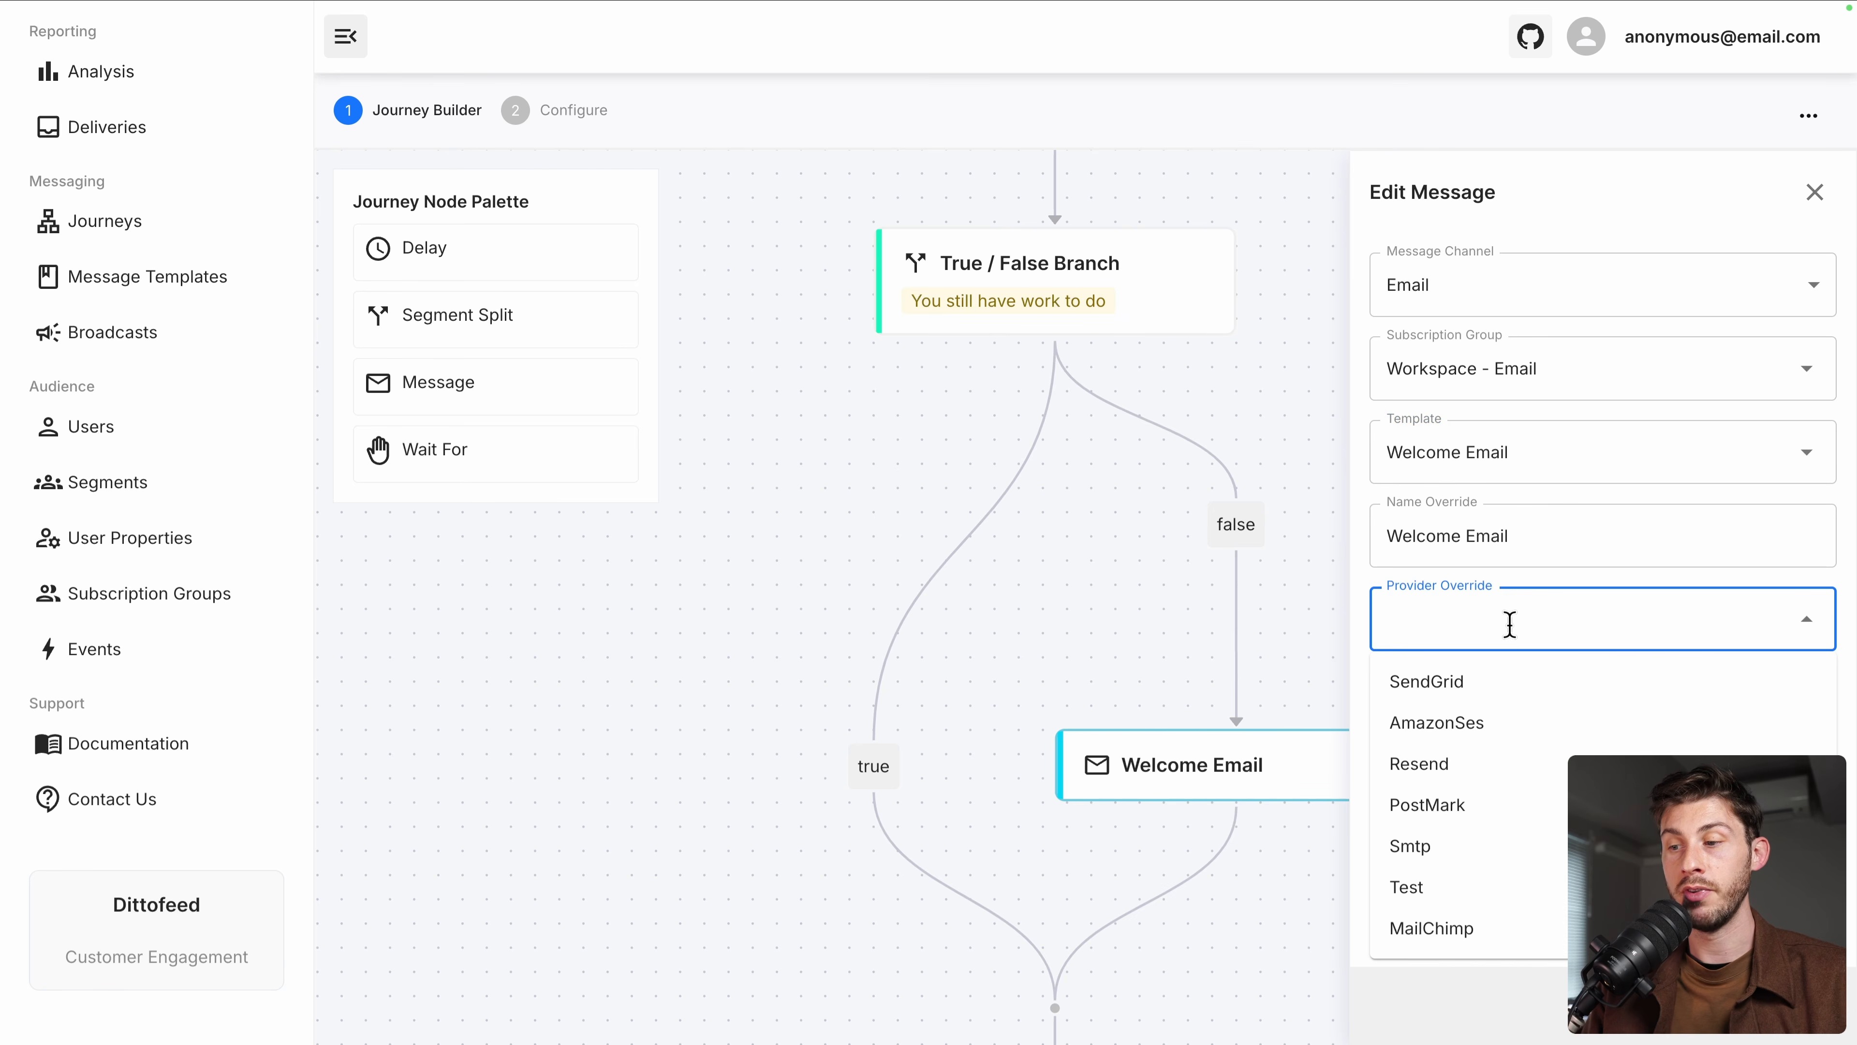
pyautogui.click(1487, 849)
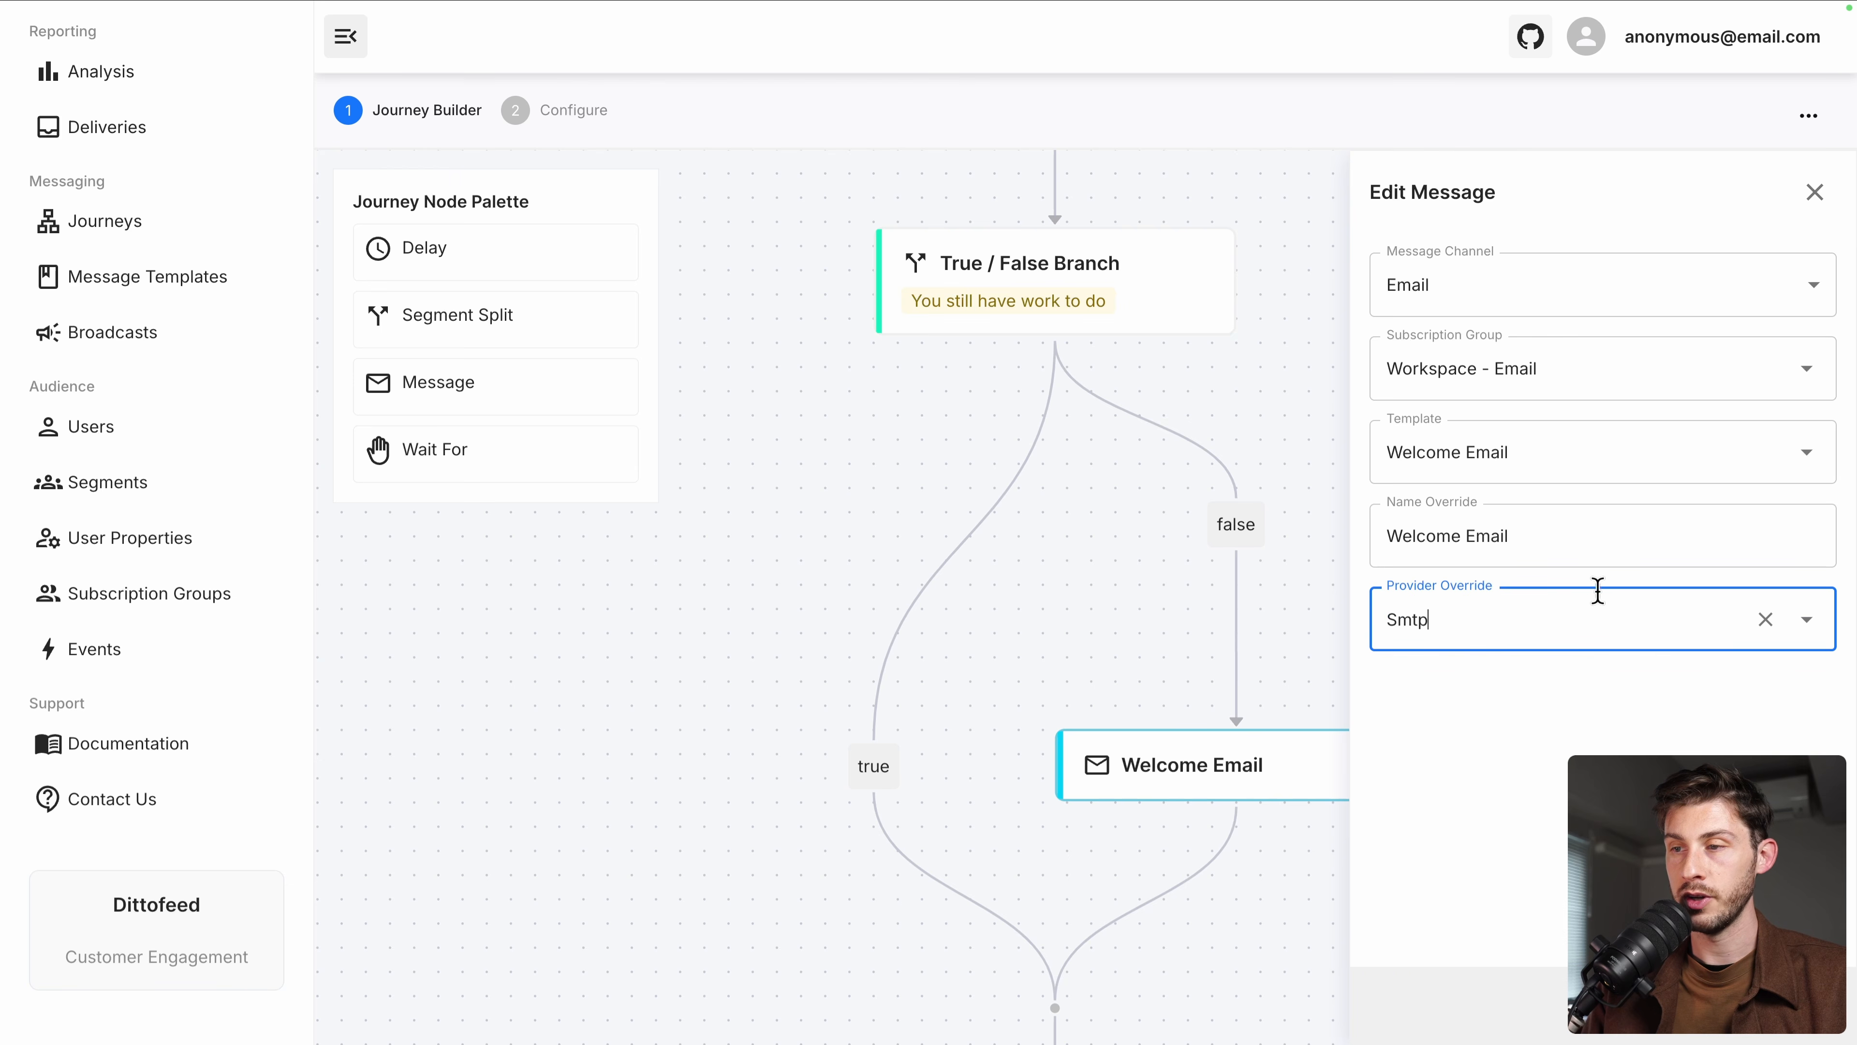
pyautogui.click(1814, 192)
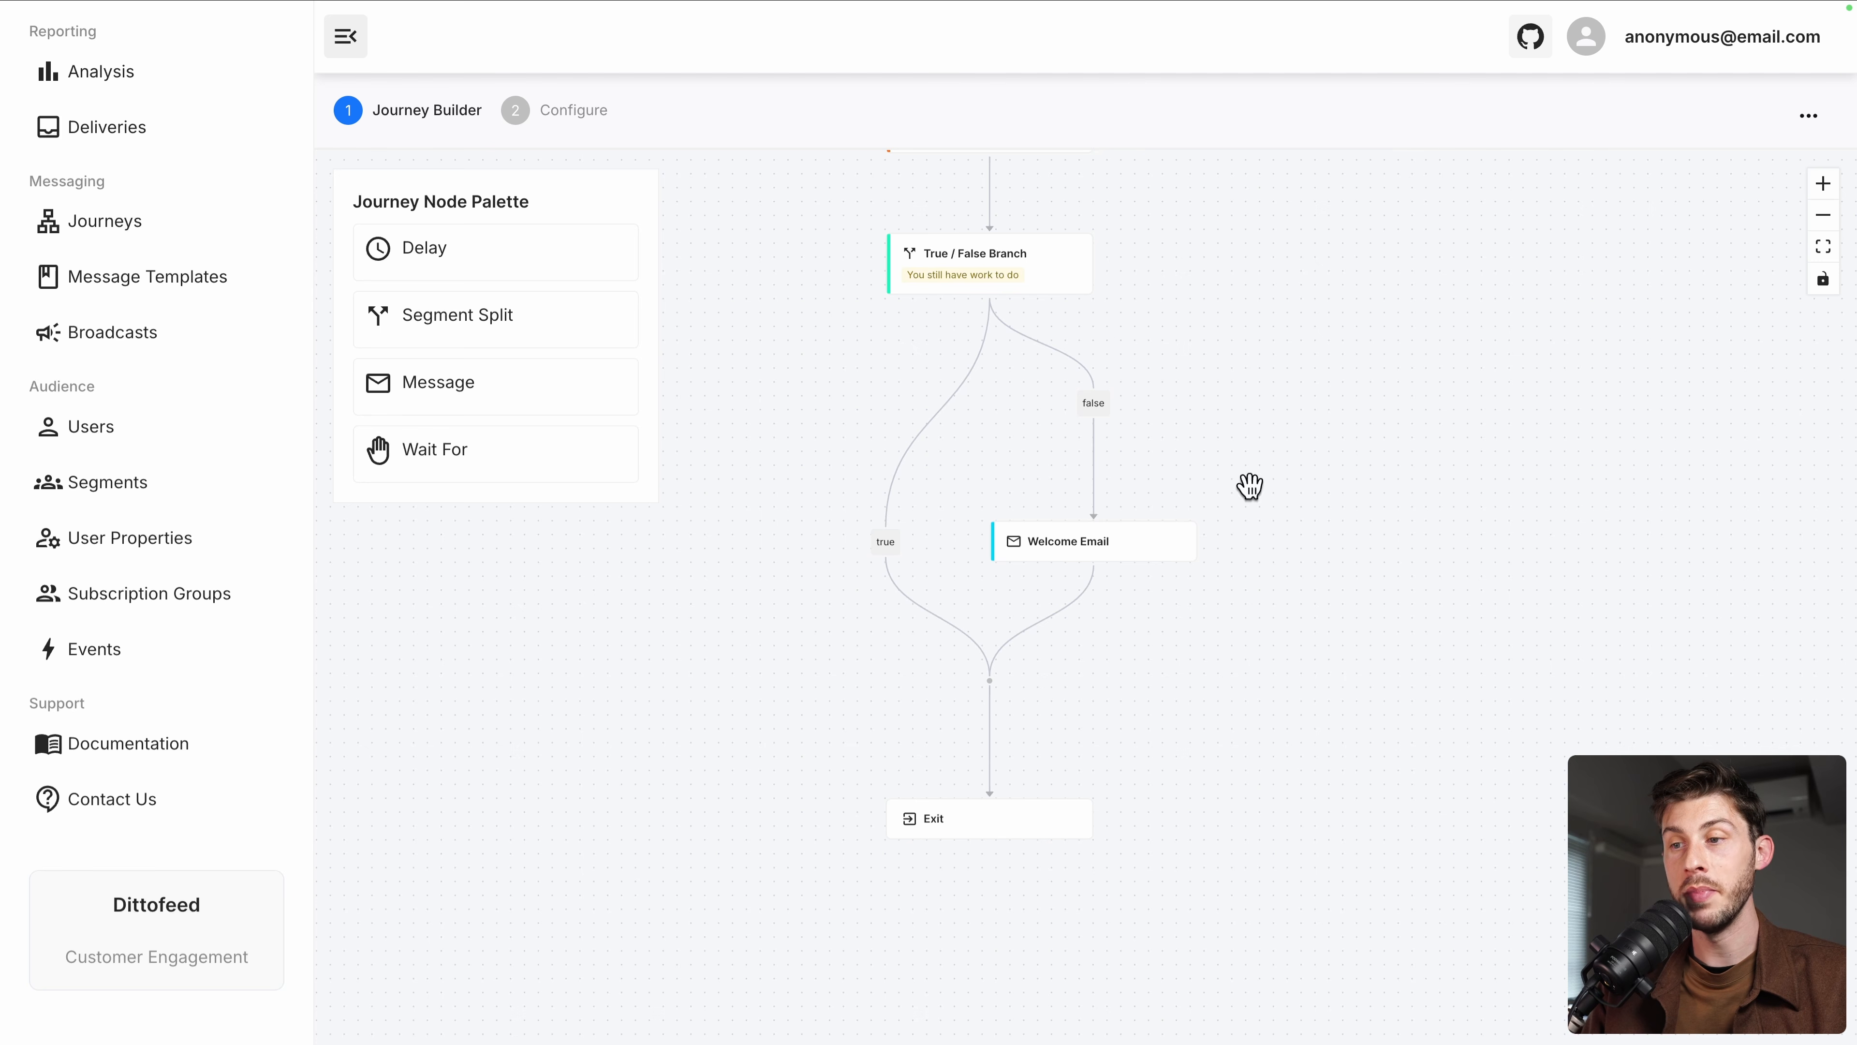
# Create a new segment named 'User Made Purchase 1 hour' from the Segments list
pyautogui.click(117, 486)
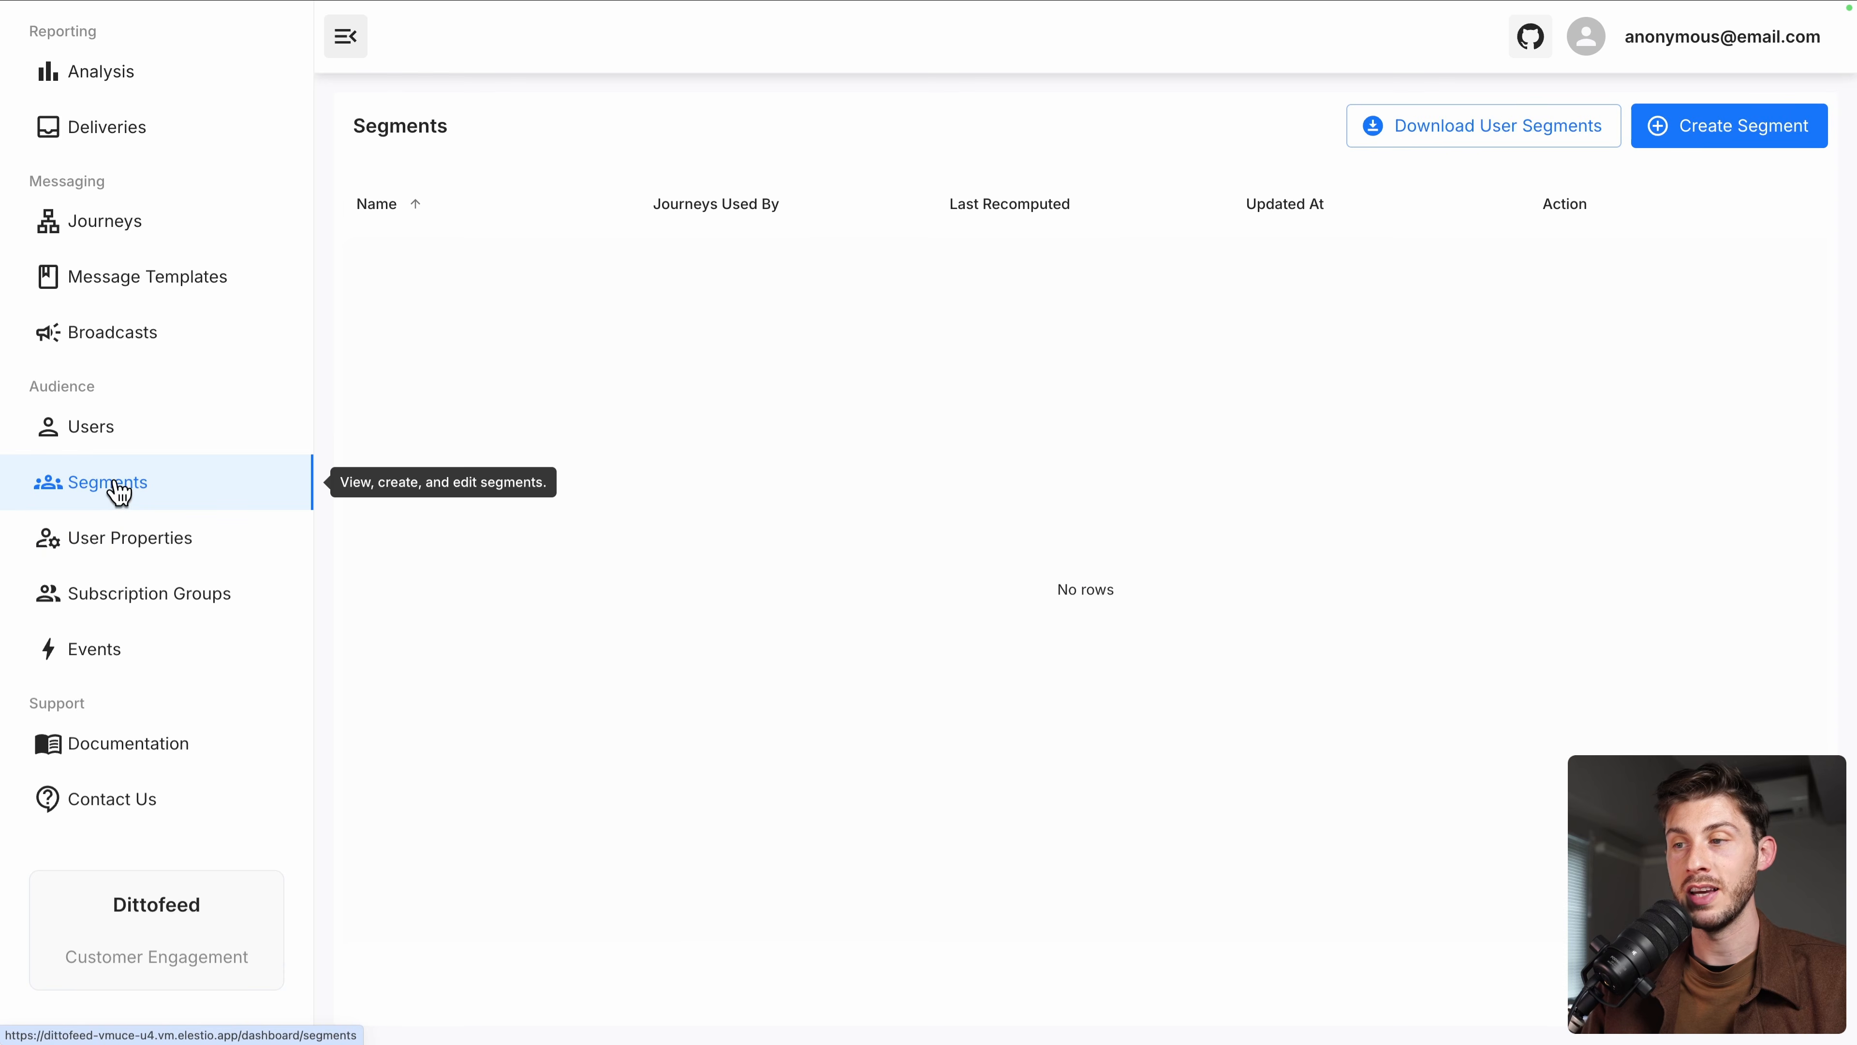
pyautogui.click(1700, 138)
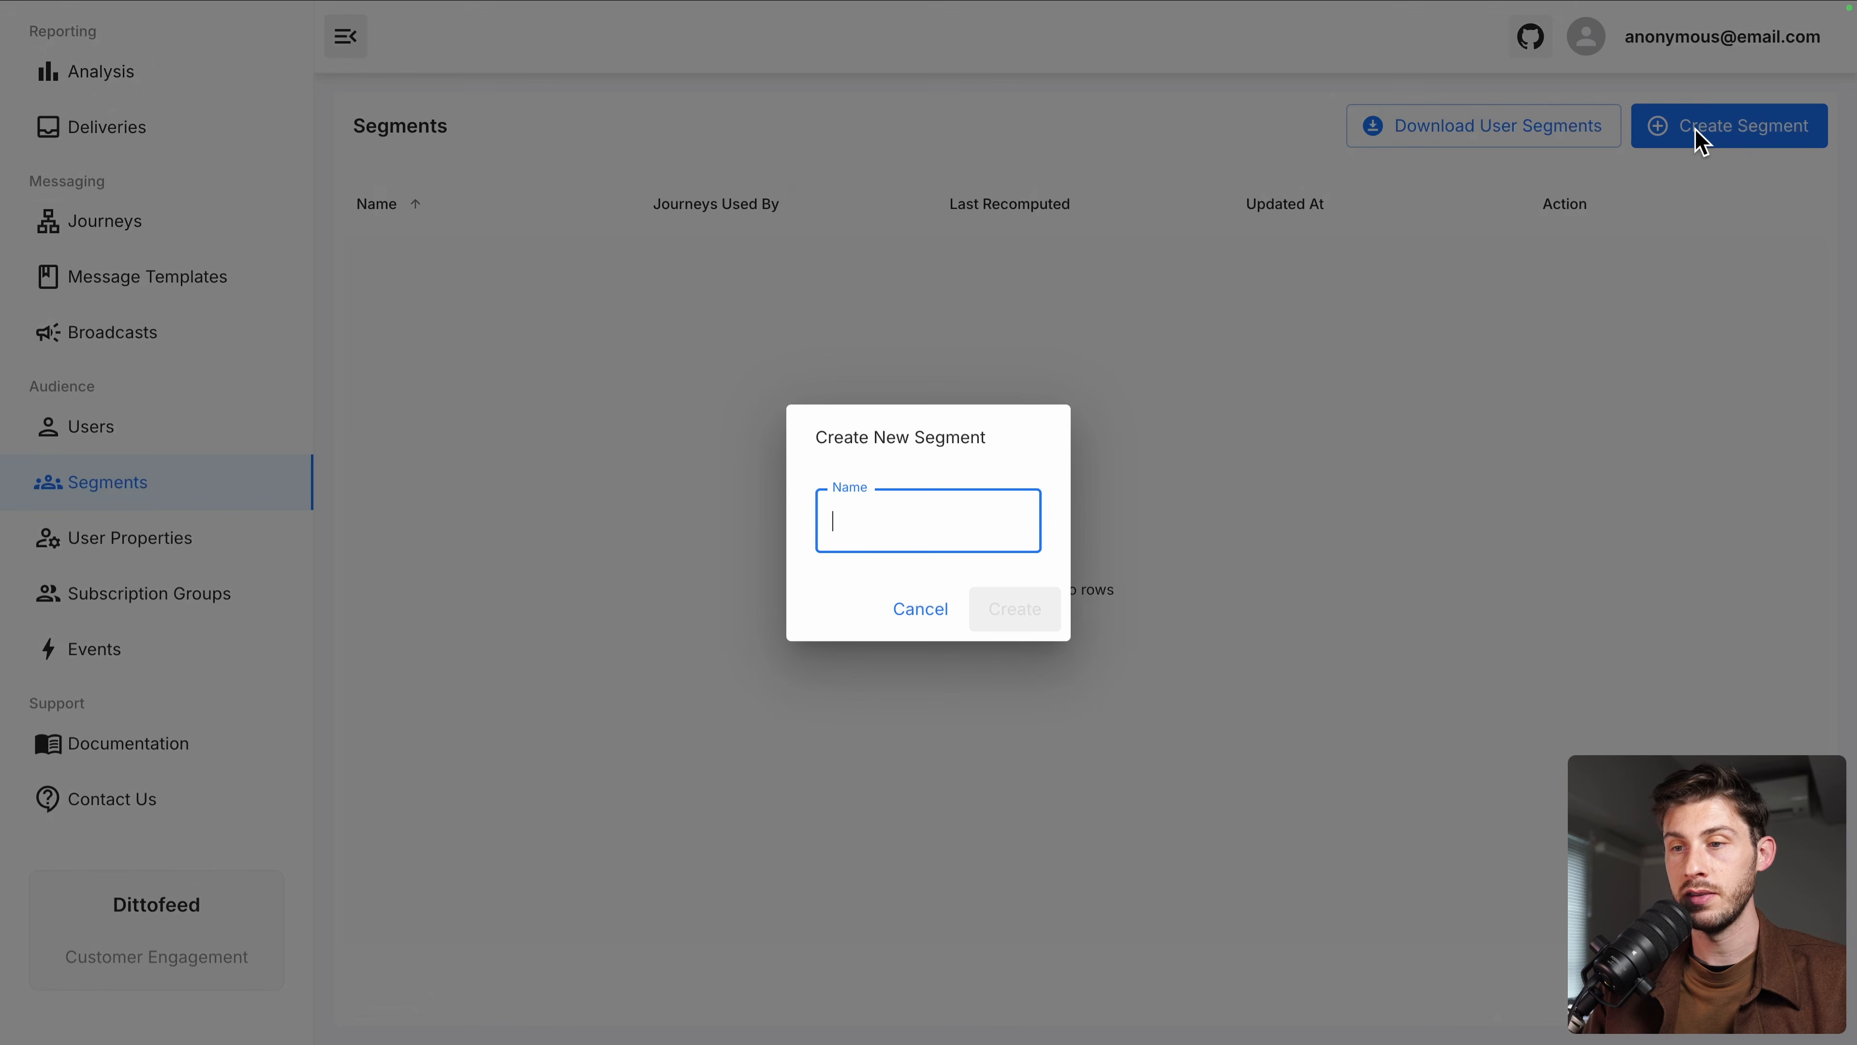
pyautogui.write('User Made')
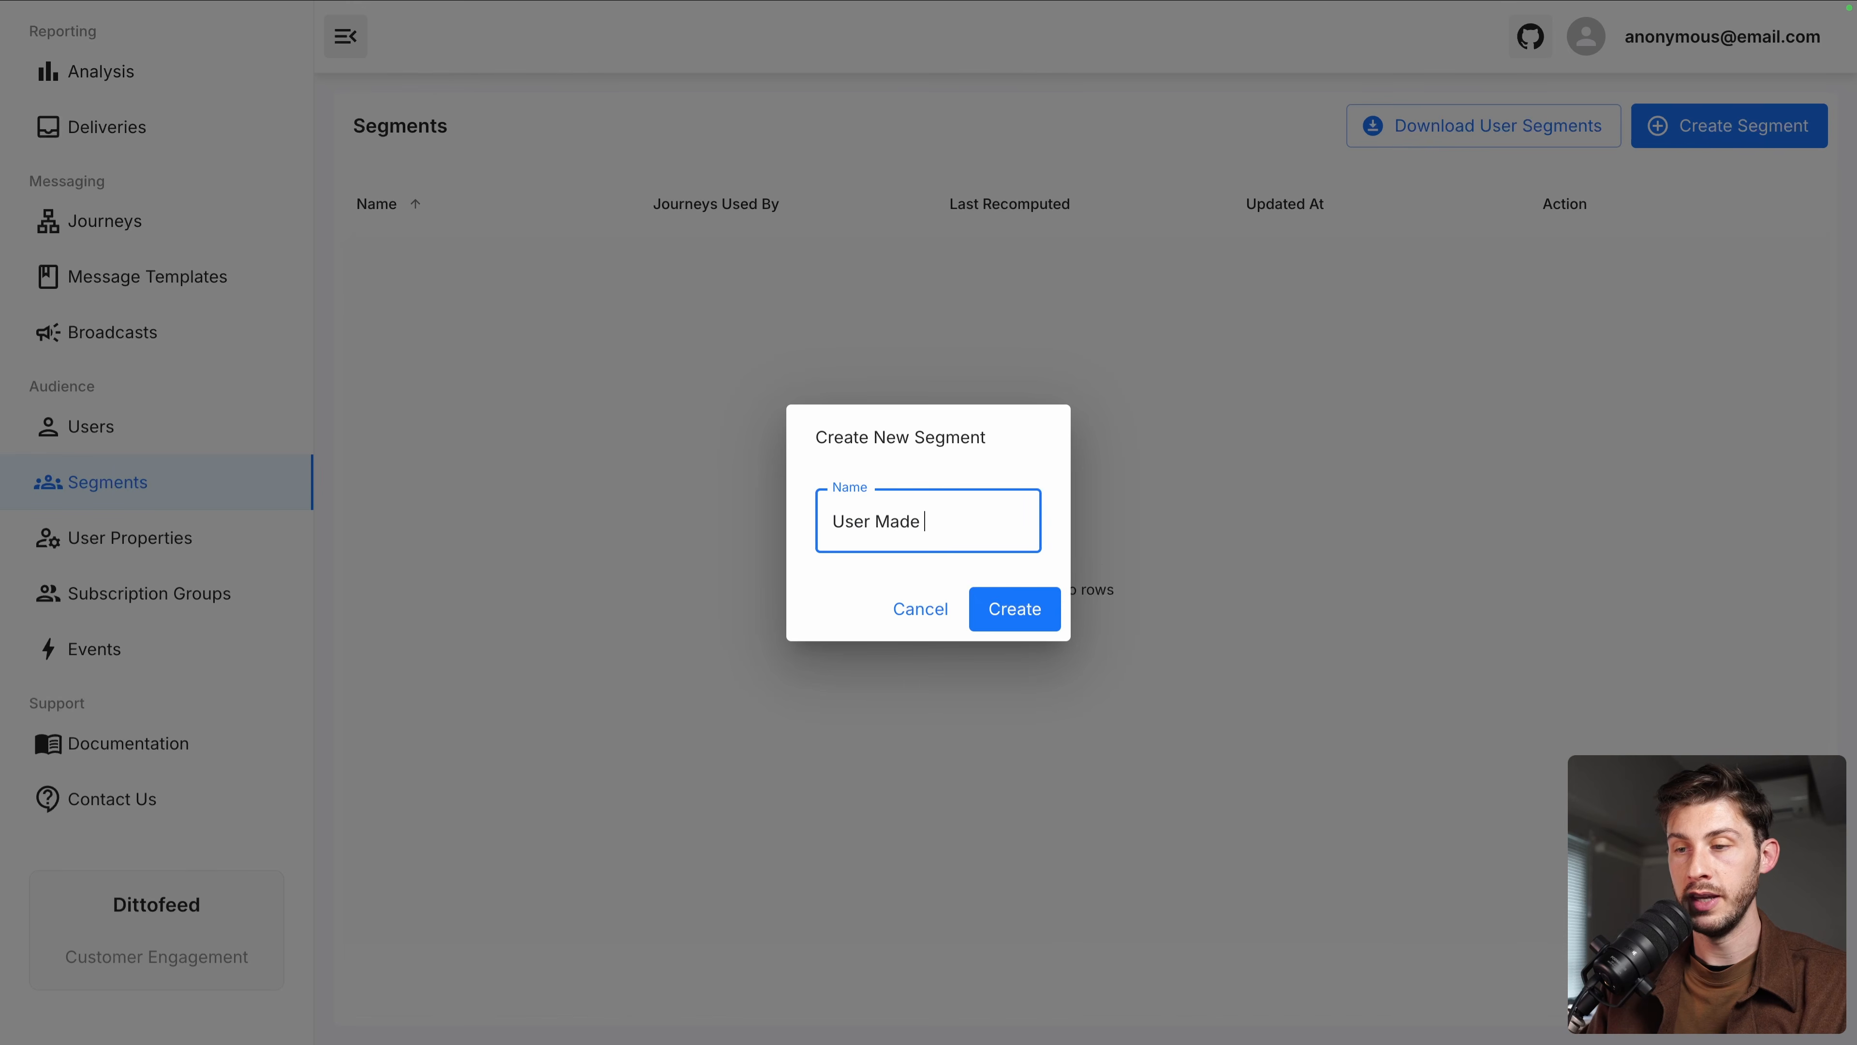
pyautogui.write(' Purchase 1 hour')
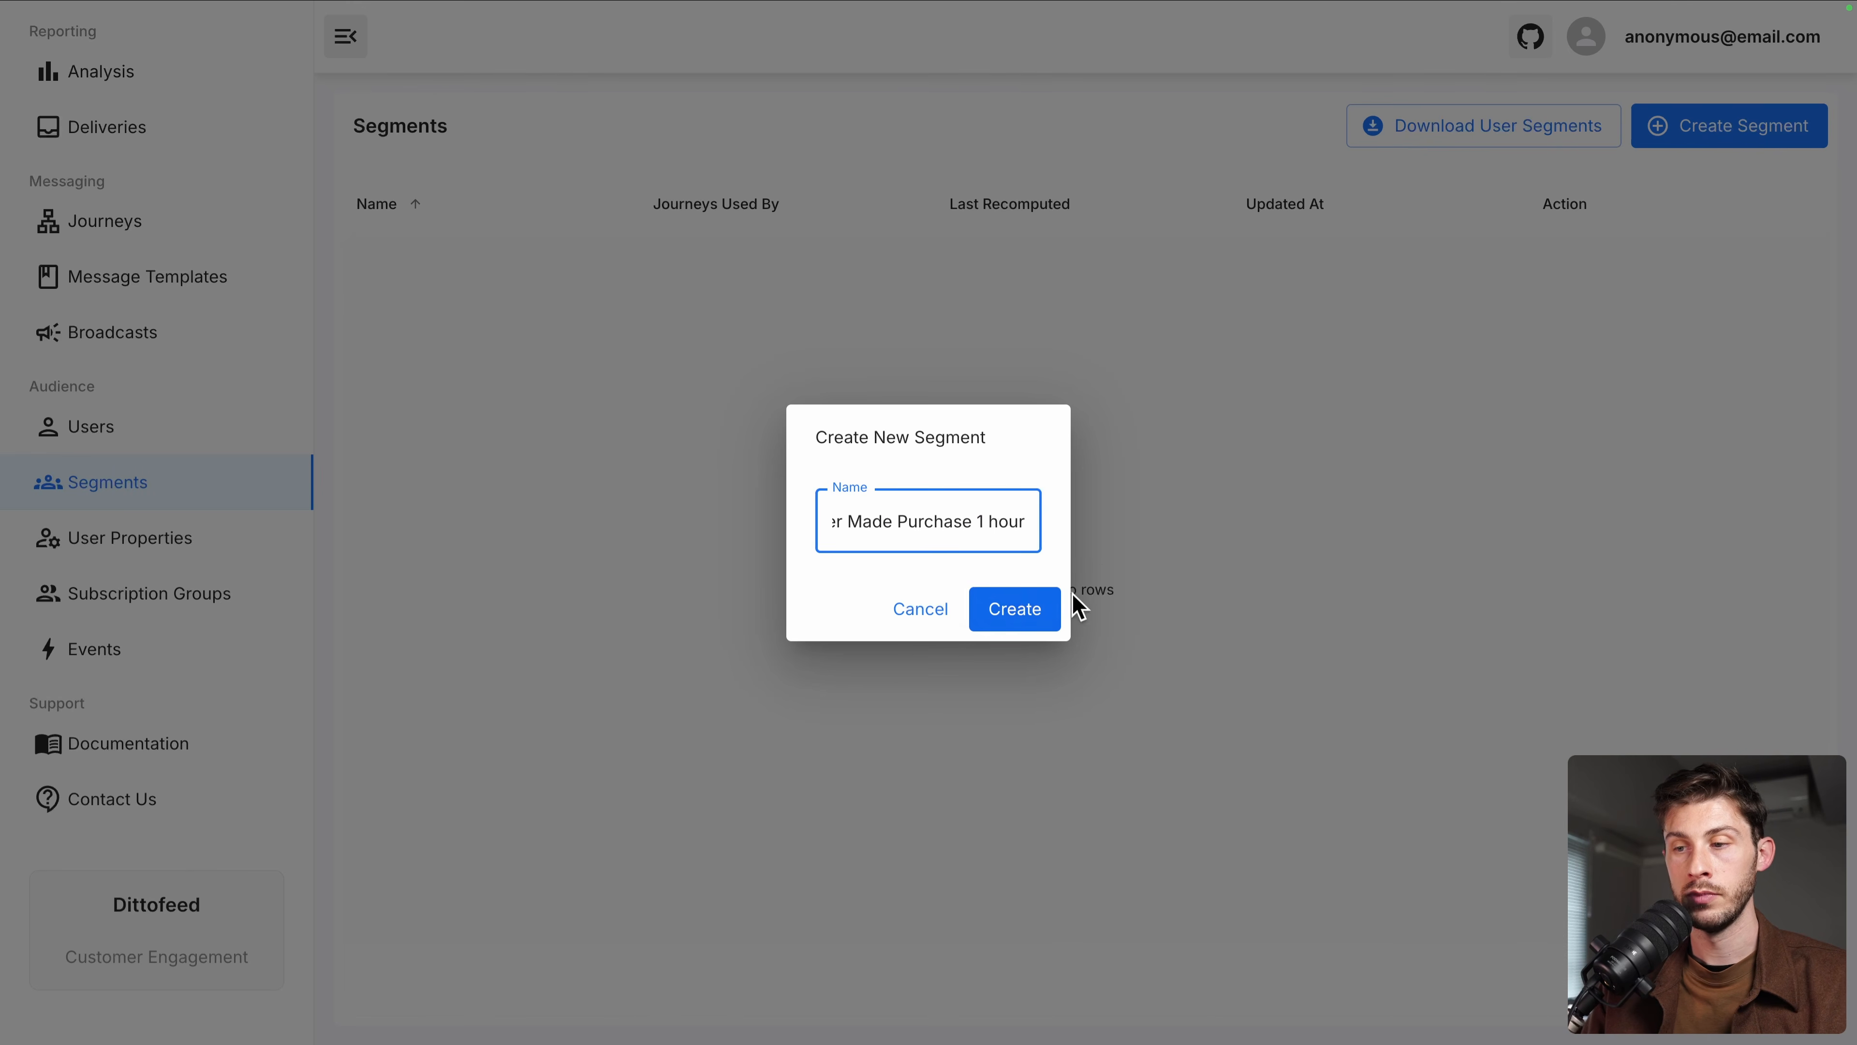
pyautogui.click(1032, 607)
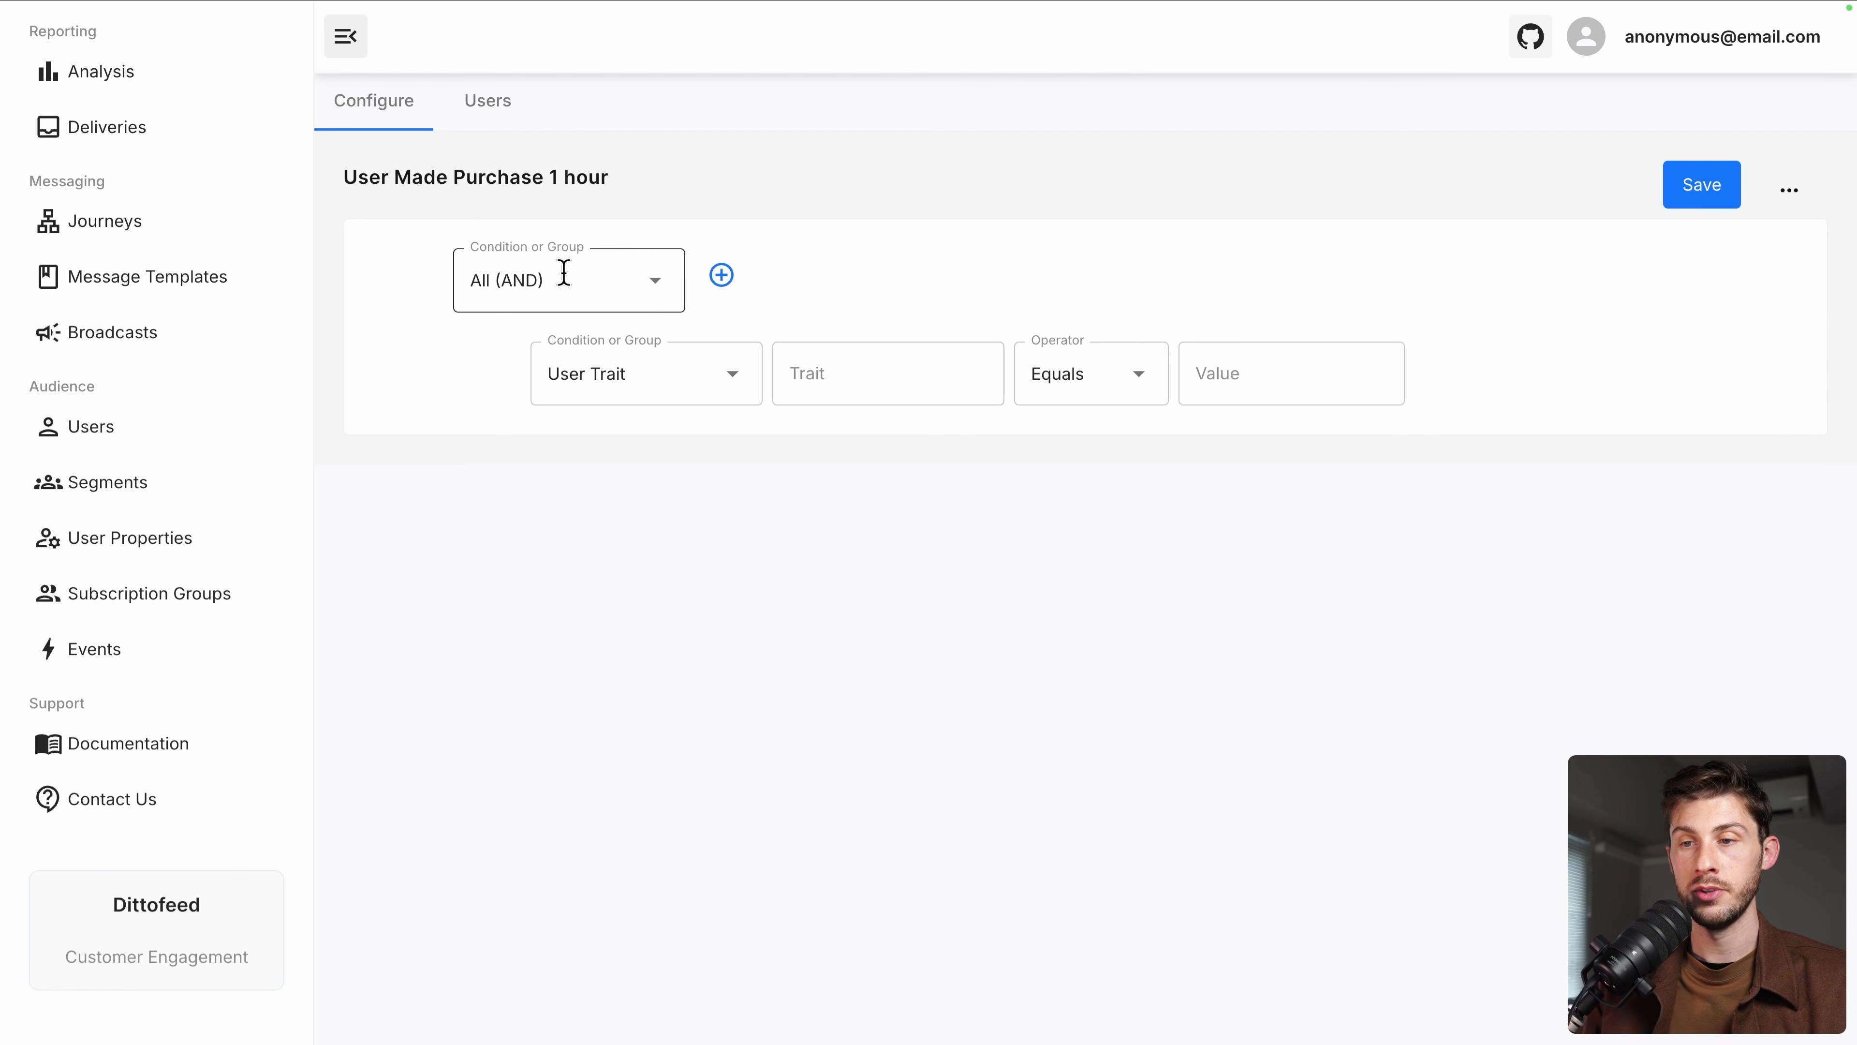
# Set the segment condition to a performed 'purchase' event
pyautogui.click(614, 369)
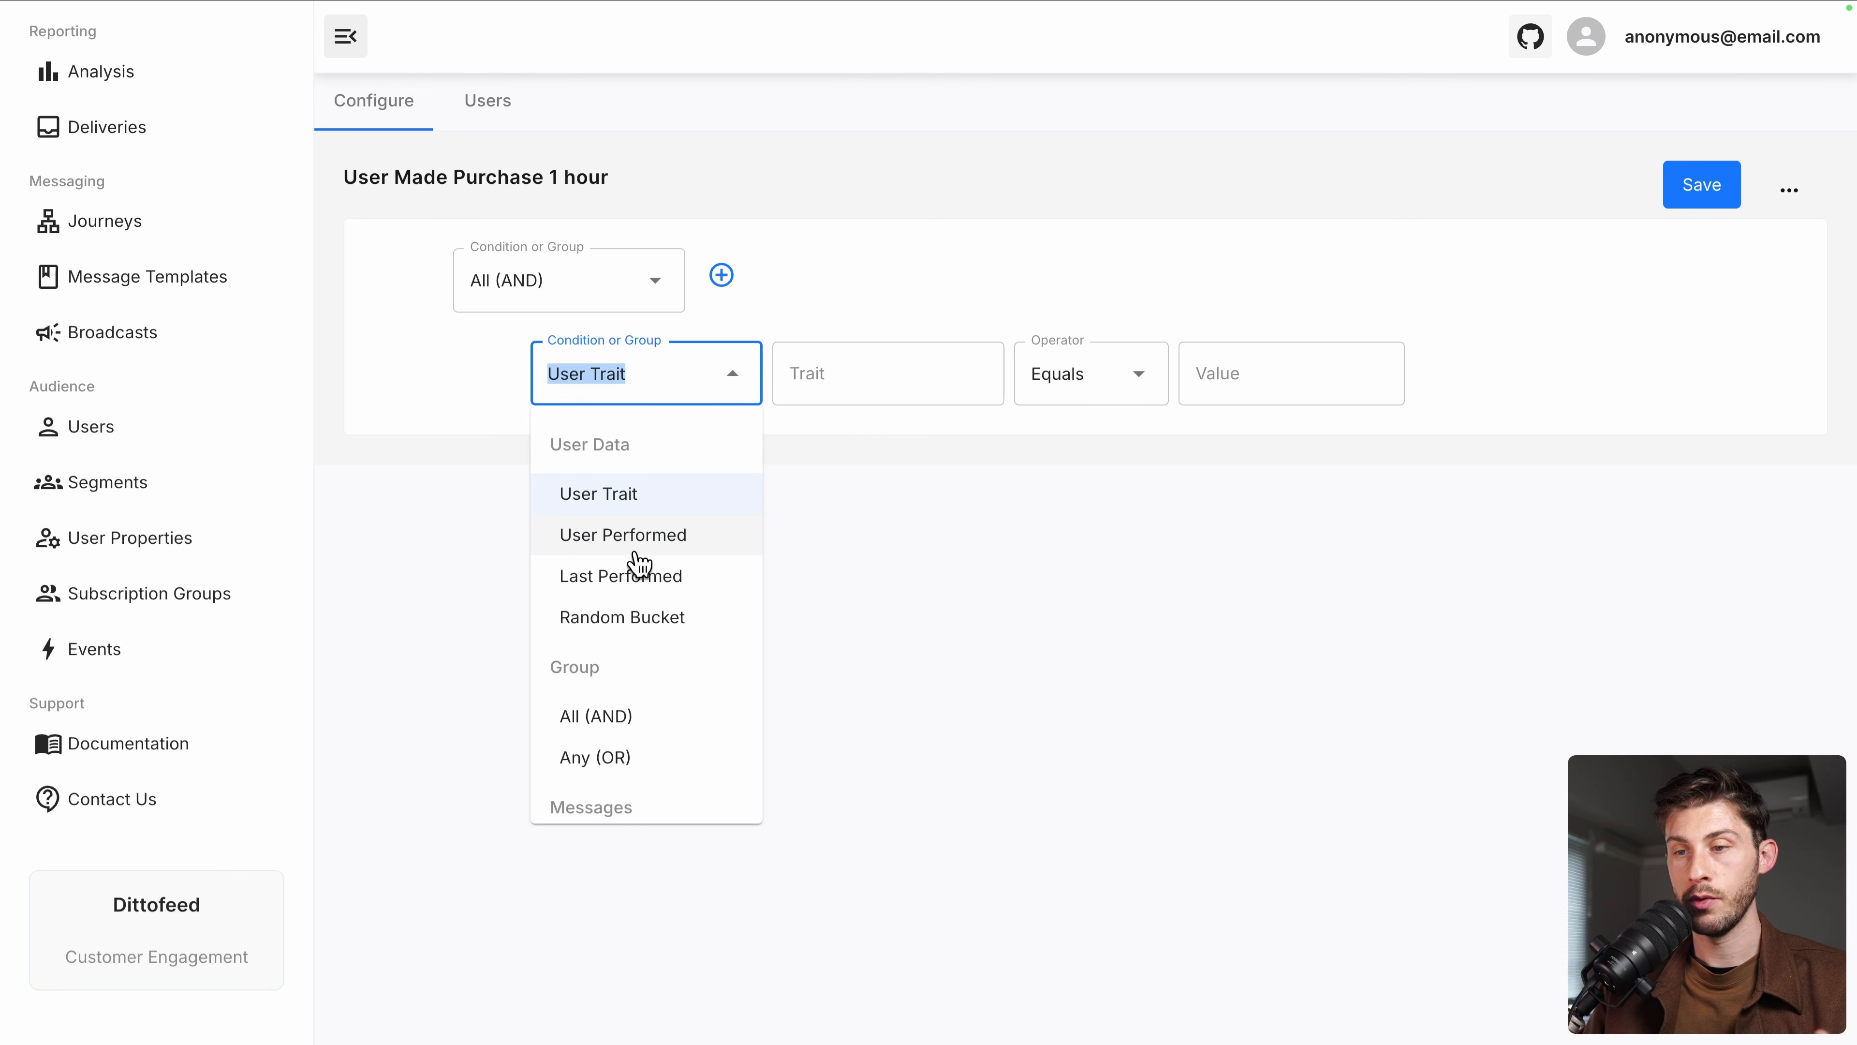
pyautogui.click(624, 541)
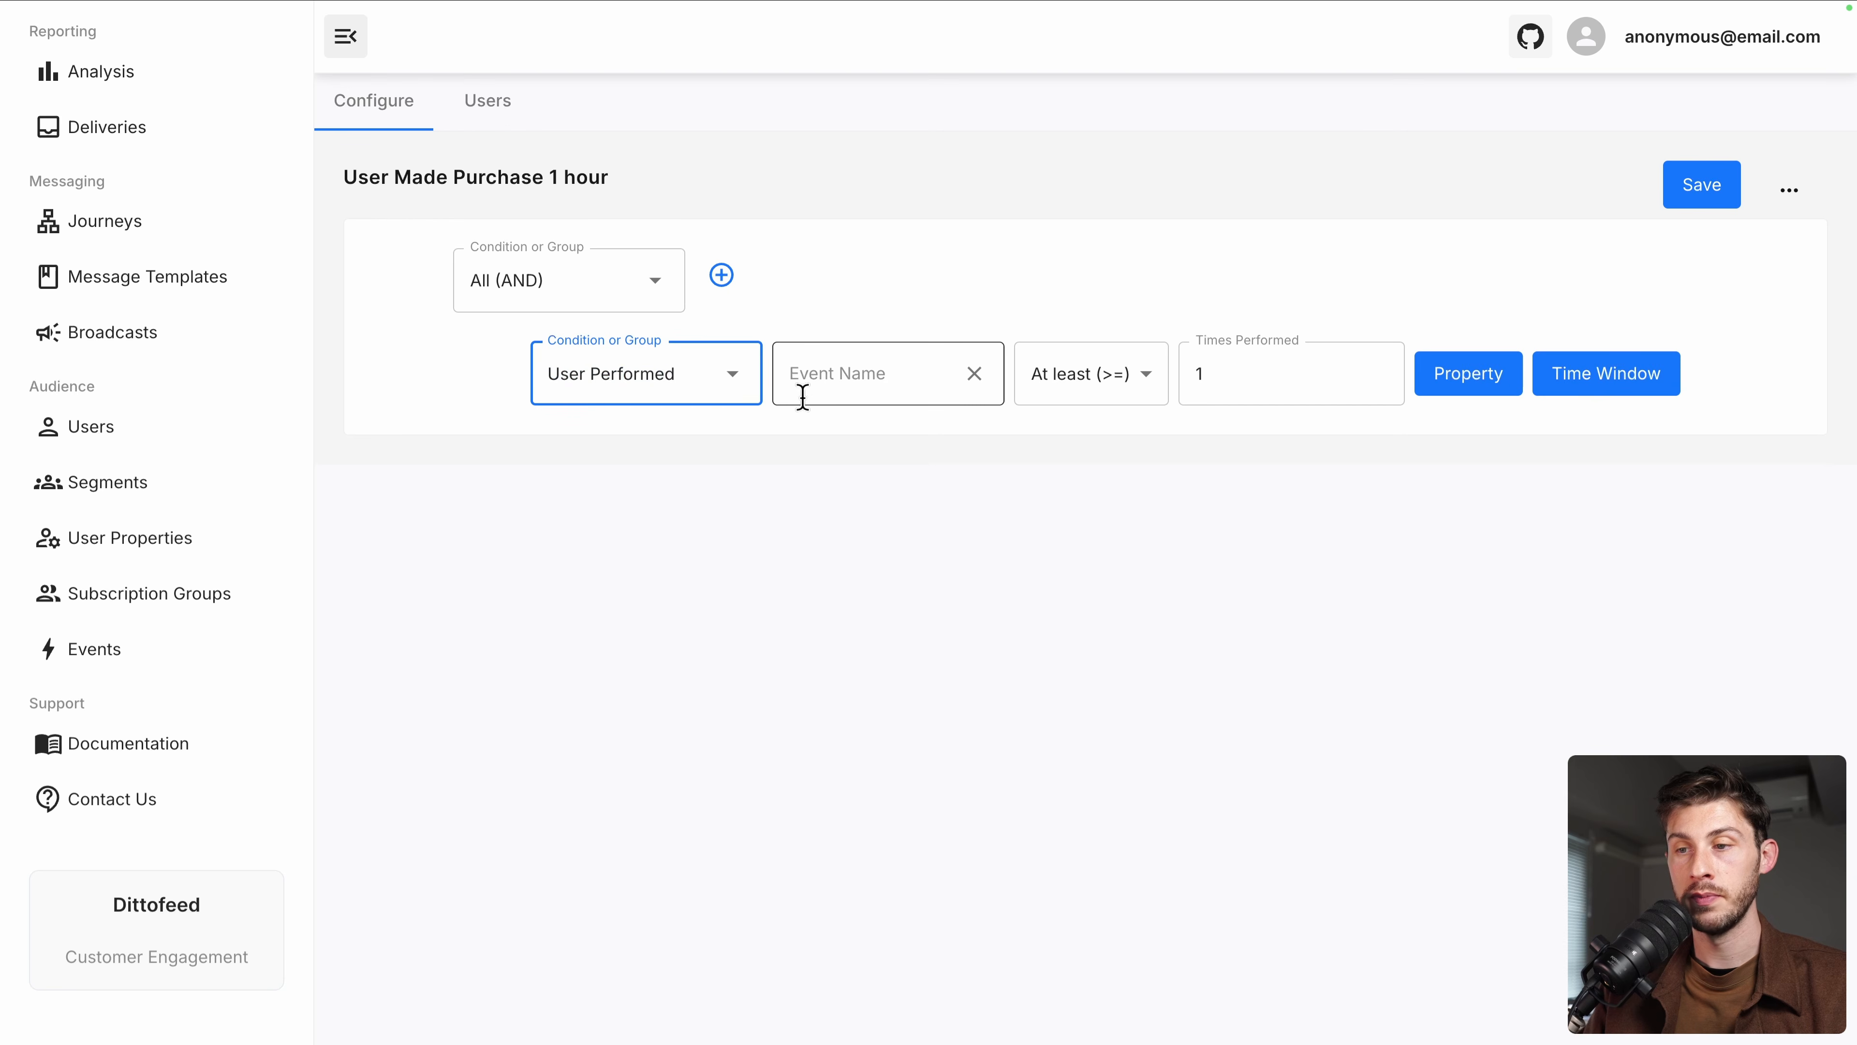
pyautogui.click(825, 379)
pyautogui.write('purchase')
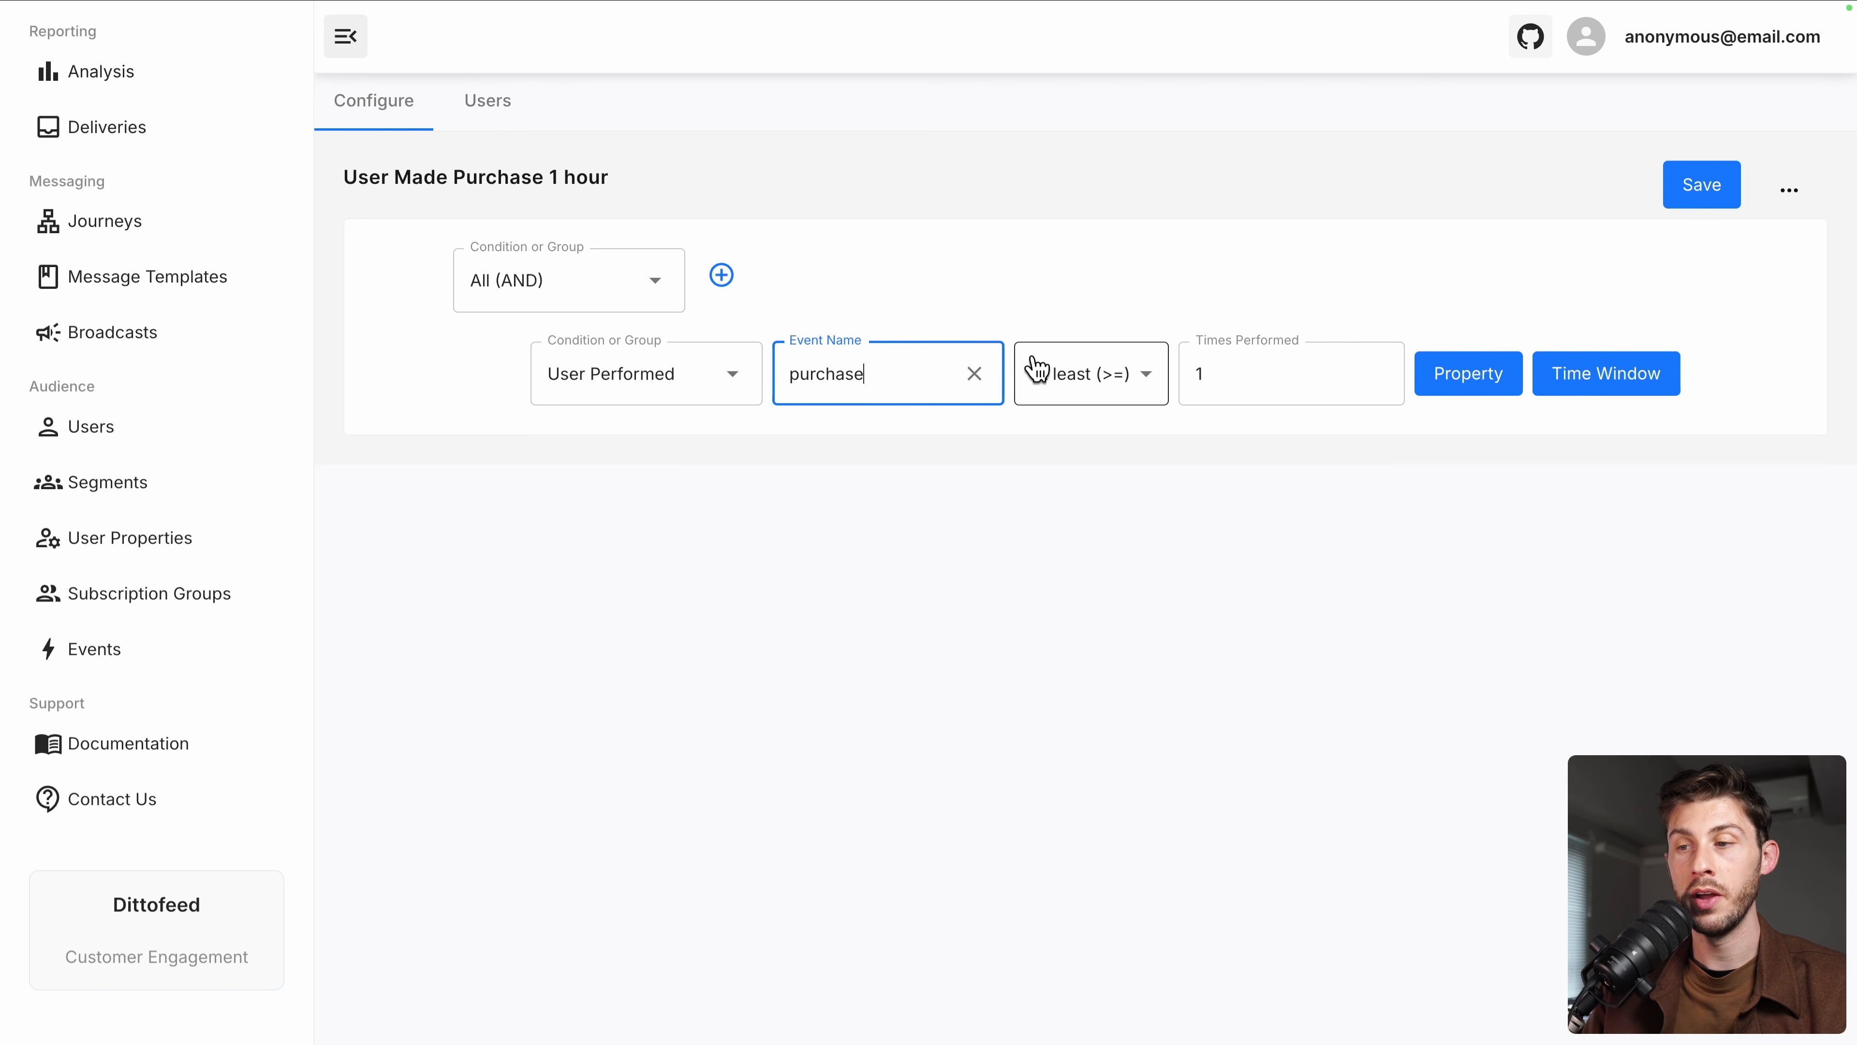
# Limit the purchase condition to a 60-minute window, save, and view the segment's users
pyautogui.click(1601, 376)
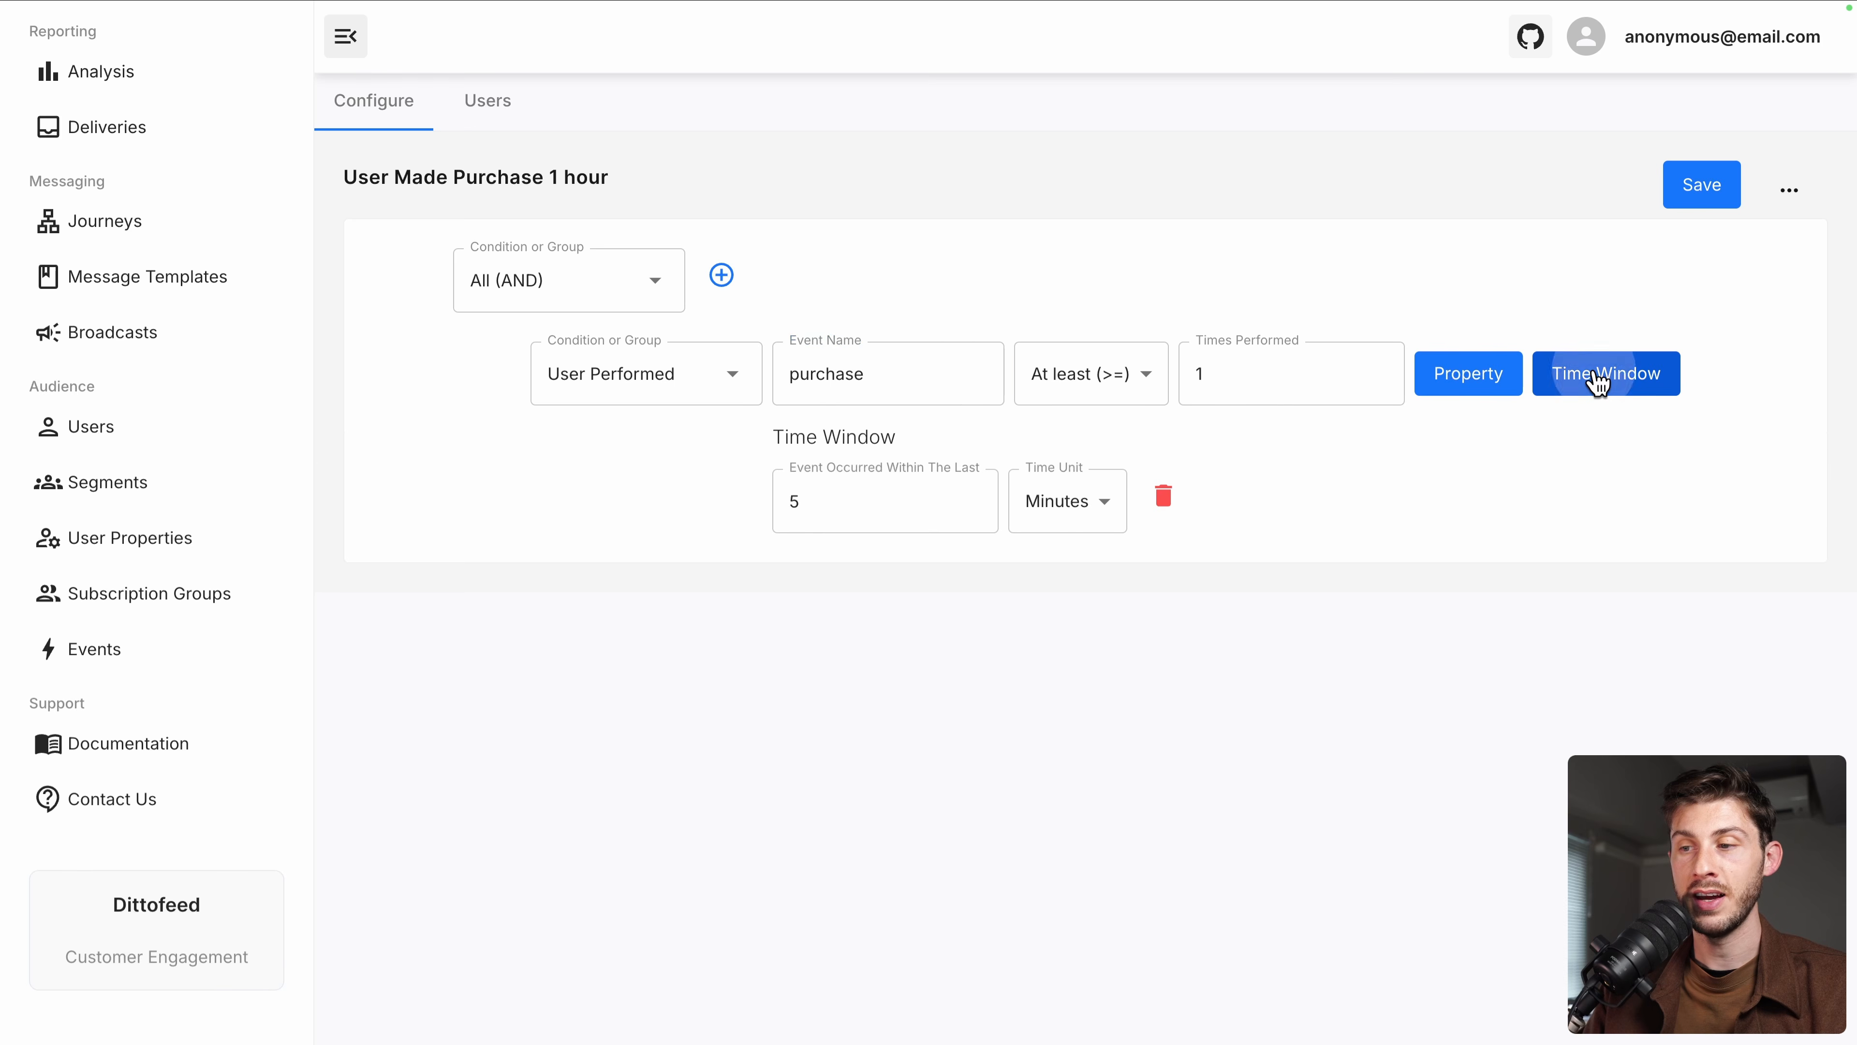
pyautogui.click(871, 504)
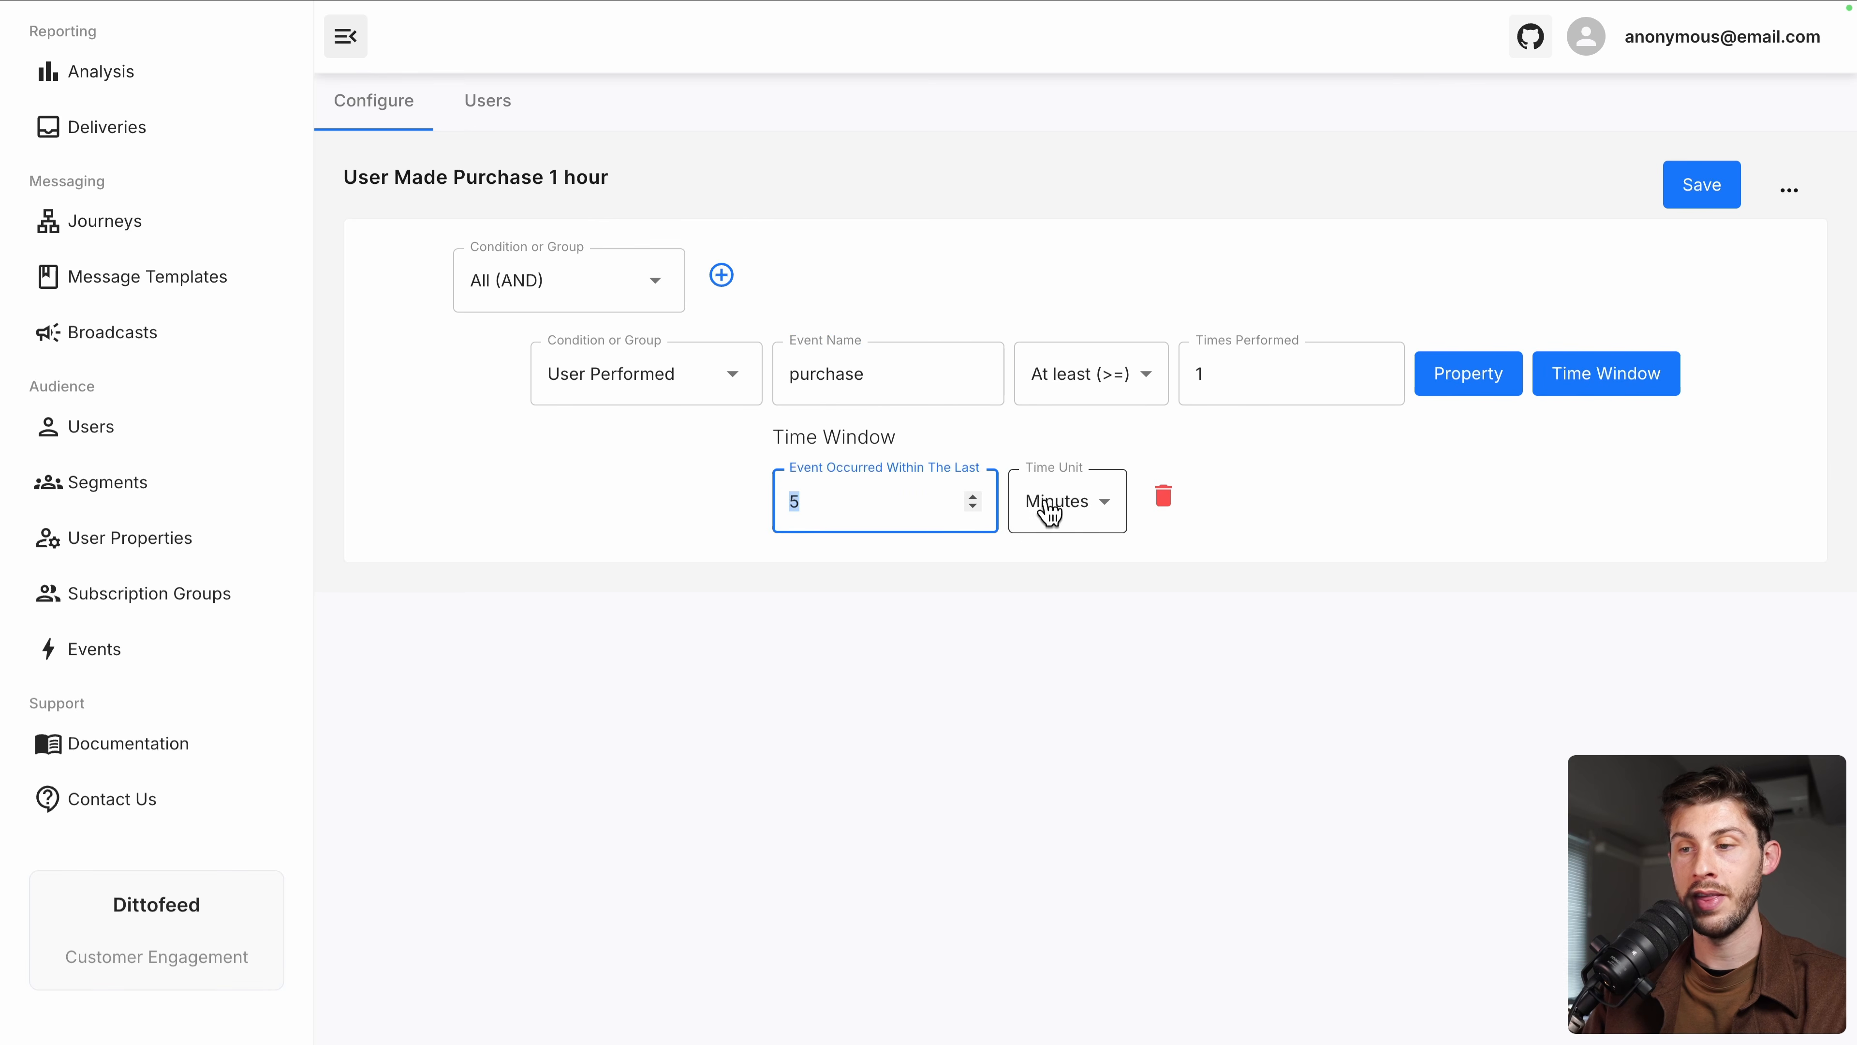
pyautogui.write('60')
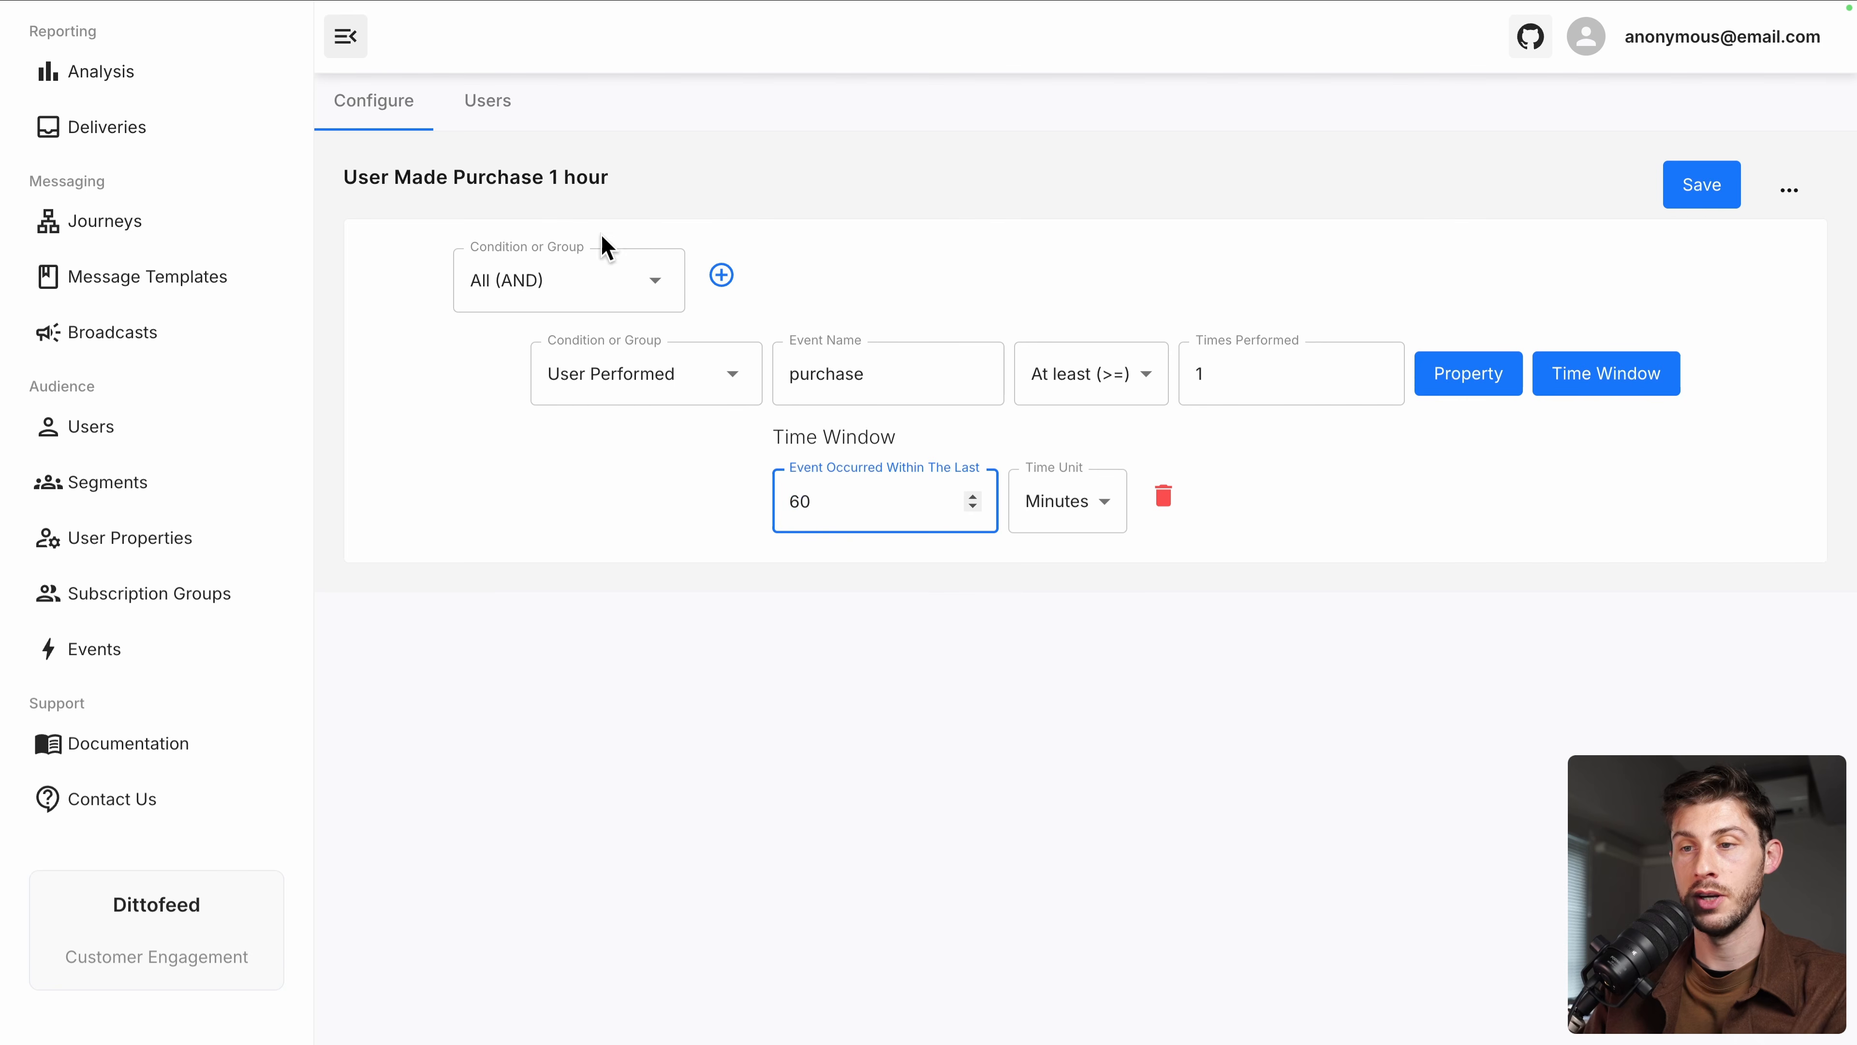
pyautogui.click(1097, 677)
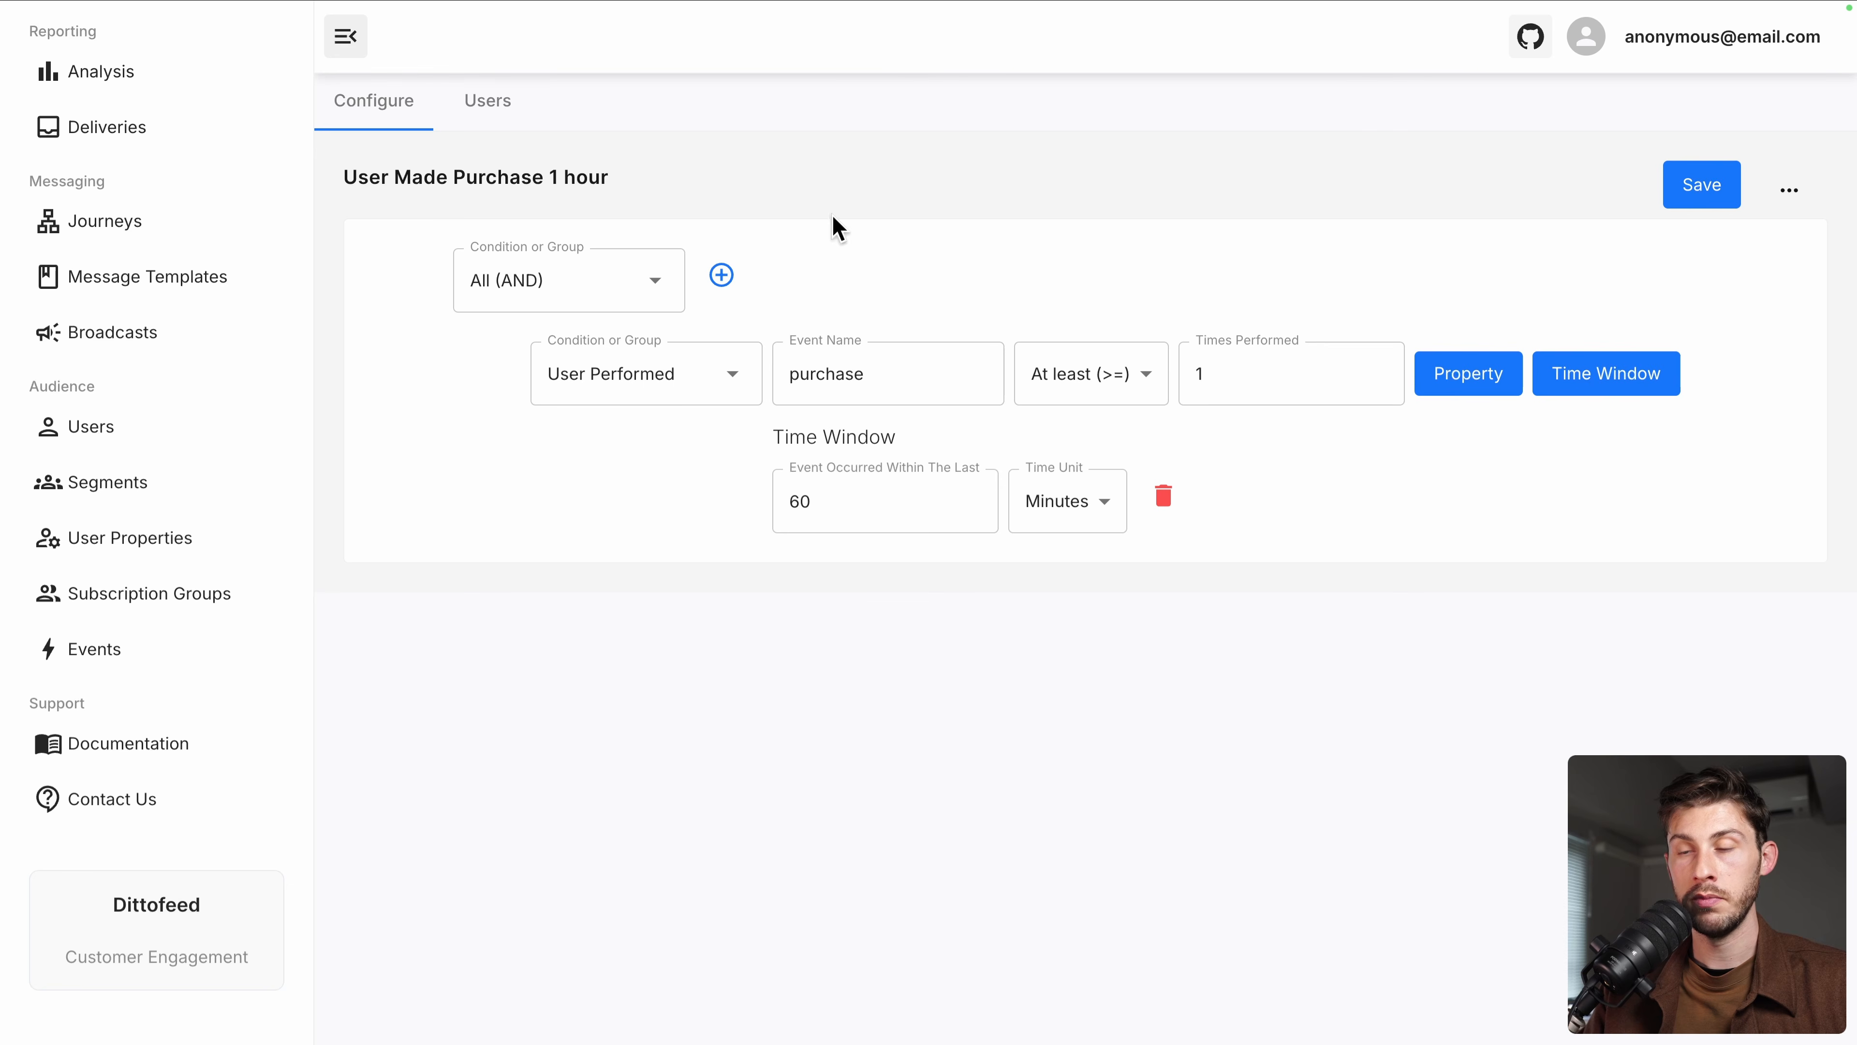
pyautogui.click(1691, 205)
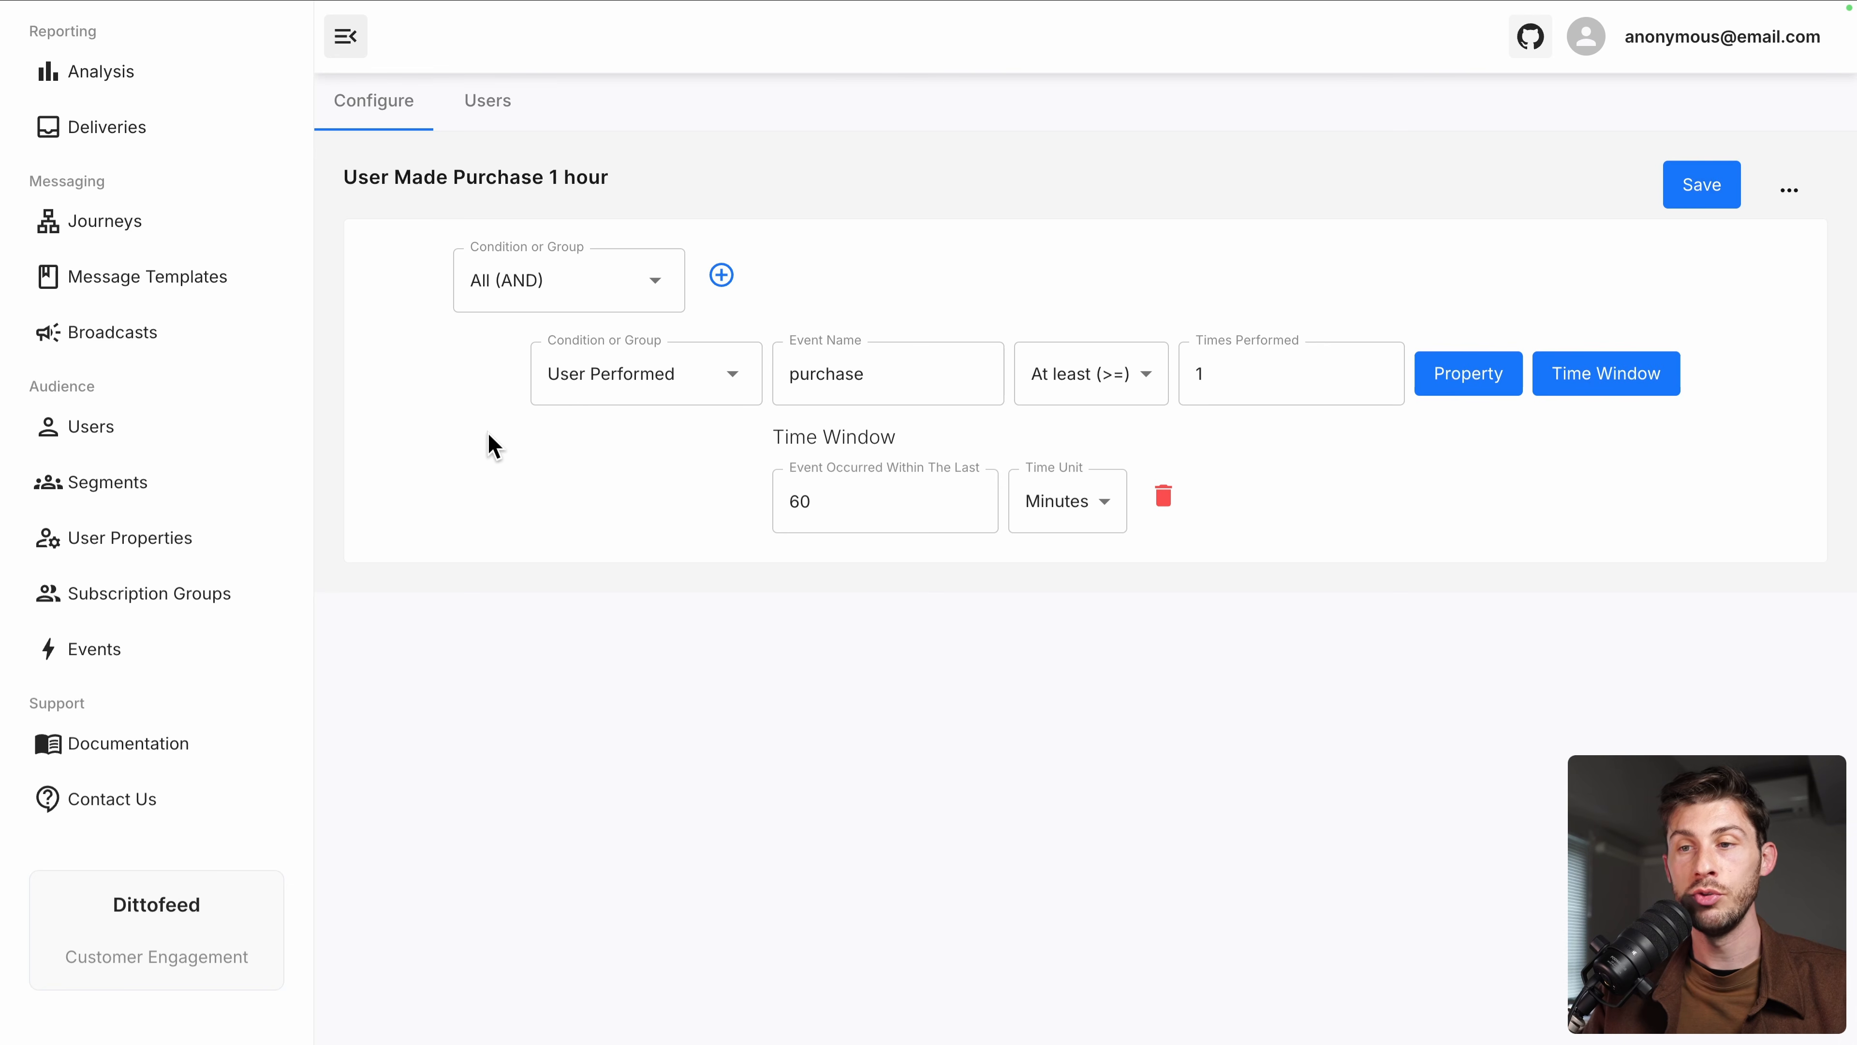
pyautogui.click(479, 110)
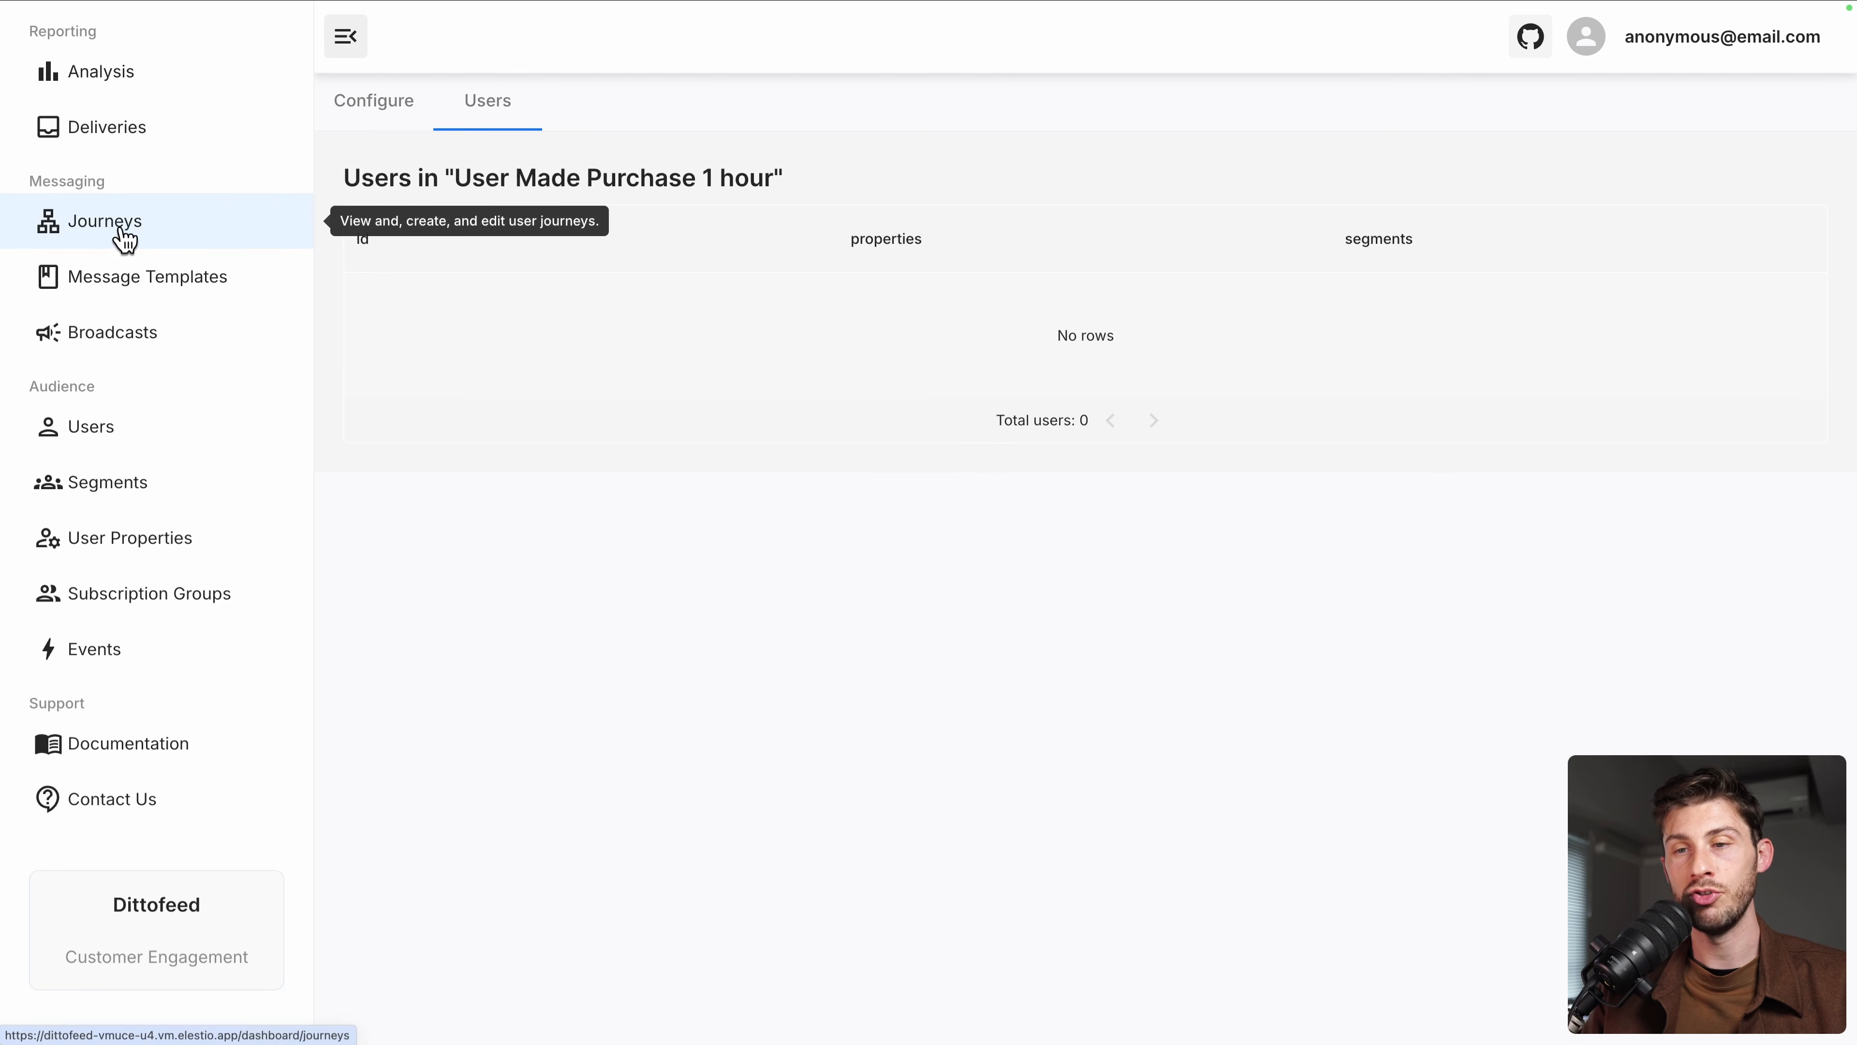
# Browse the SMS, Webhook and Push Notification templates, then open the Welcome Email template
pyautogui.click(122, 291)
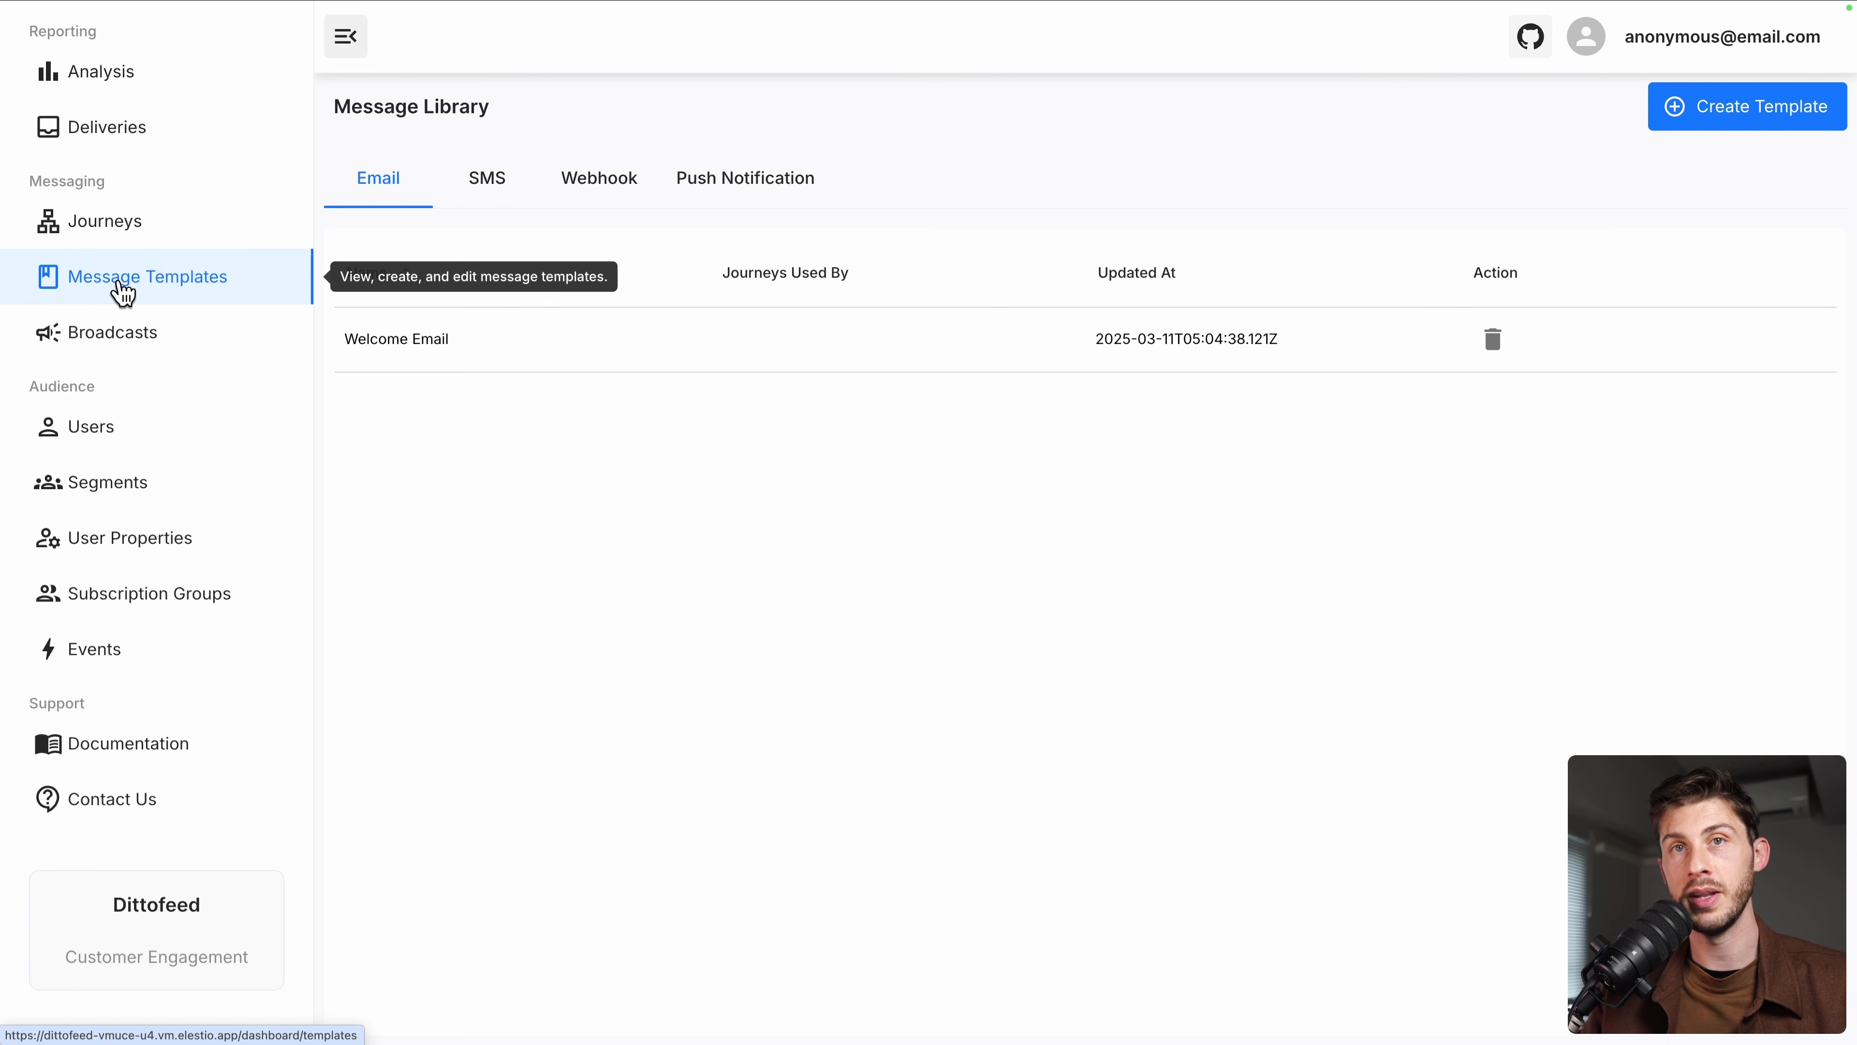
pyautogui.click(510, 194)
pyautogui.click(603, 194)
pyautogui.click(723, 196)
pyautogui.click(594, 196)
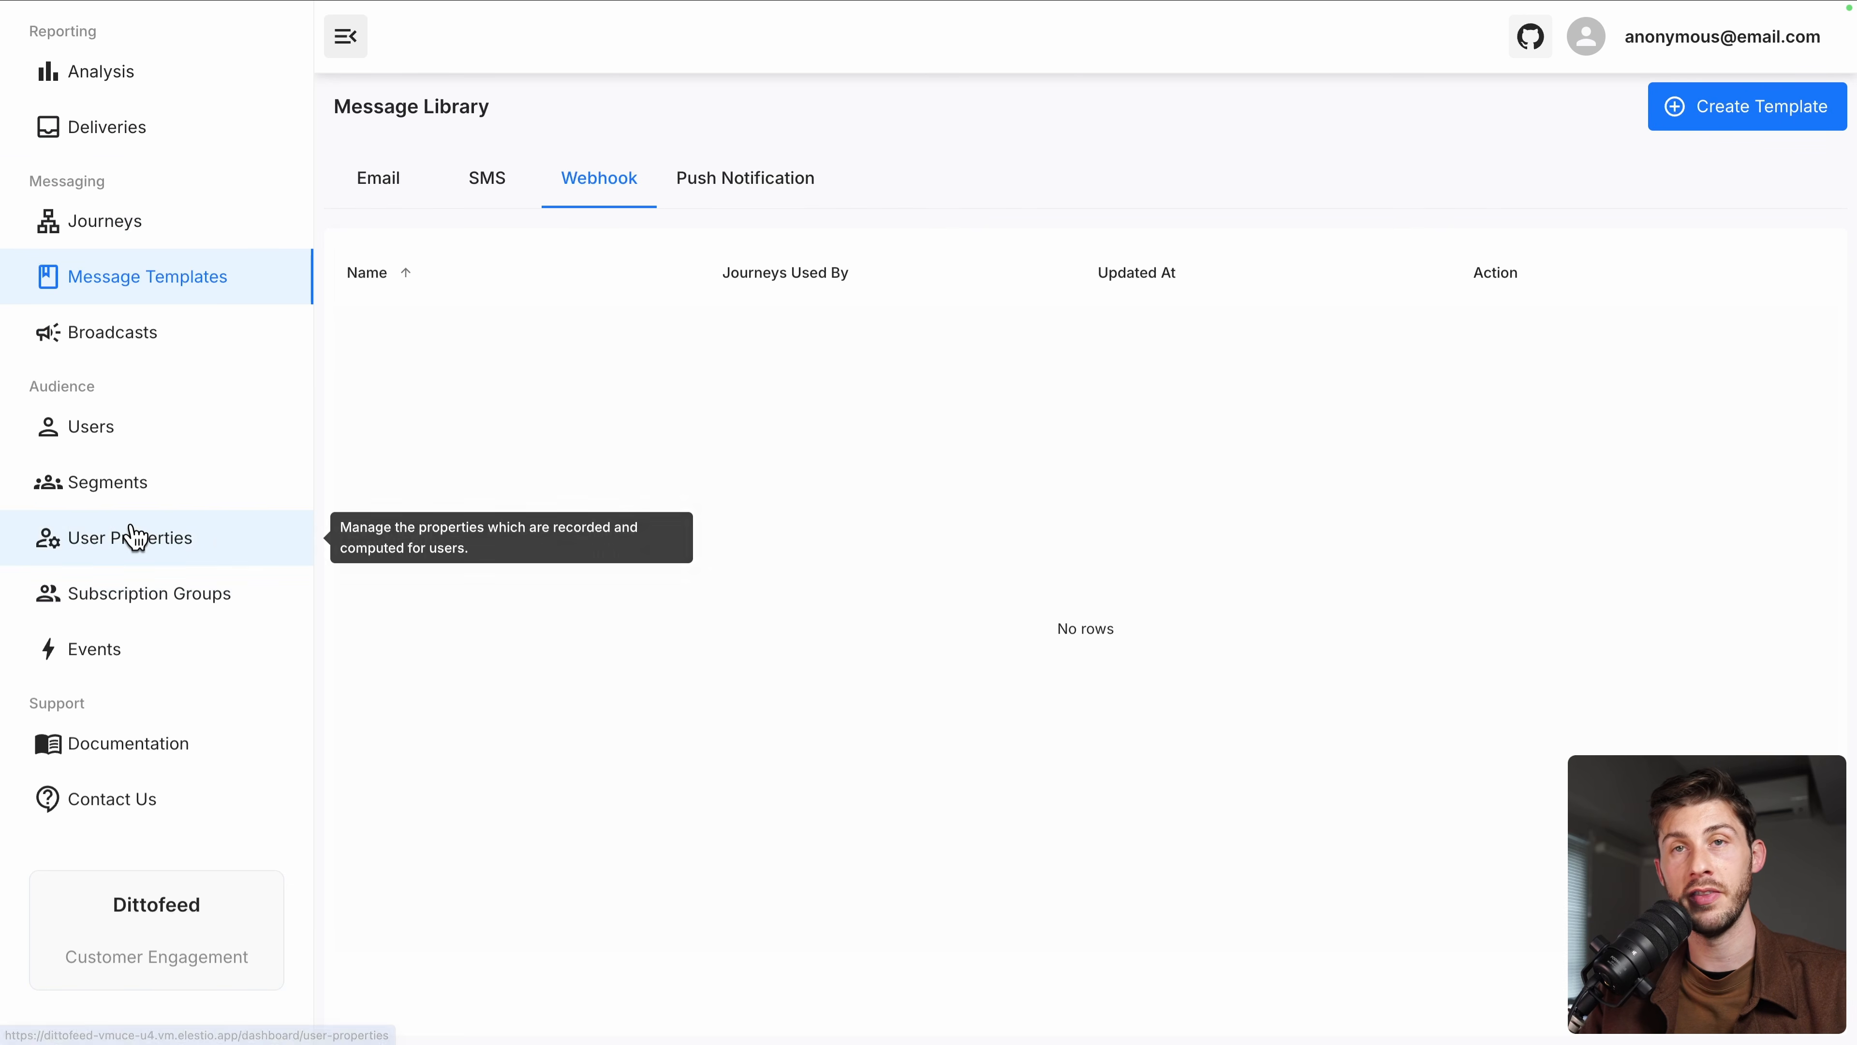
pyautogui.click(405, 171)
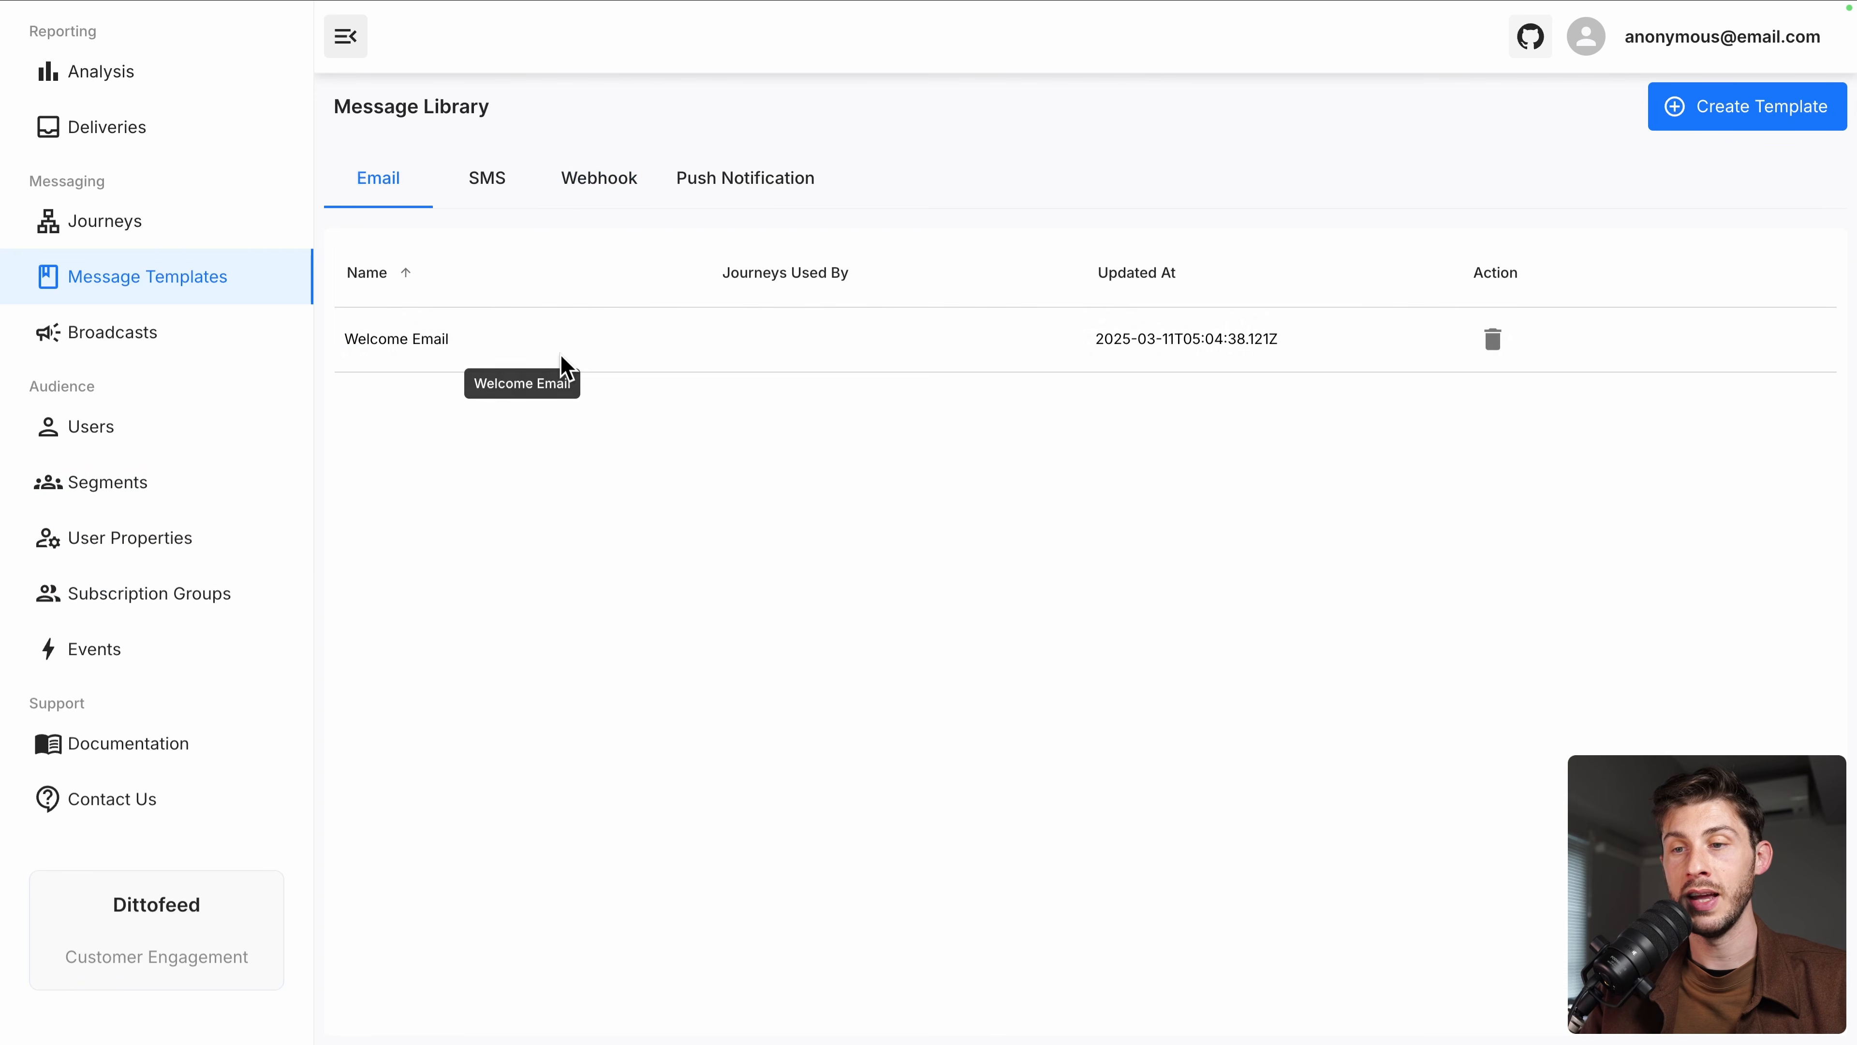
pyautogui.click(489, 344)
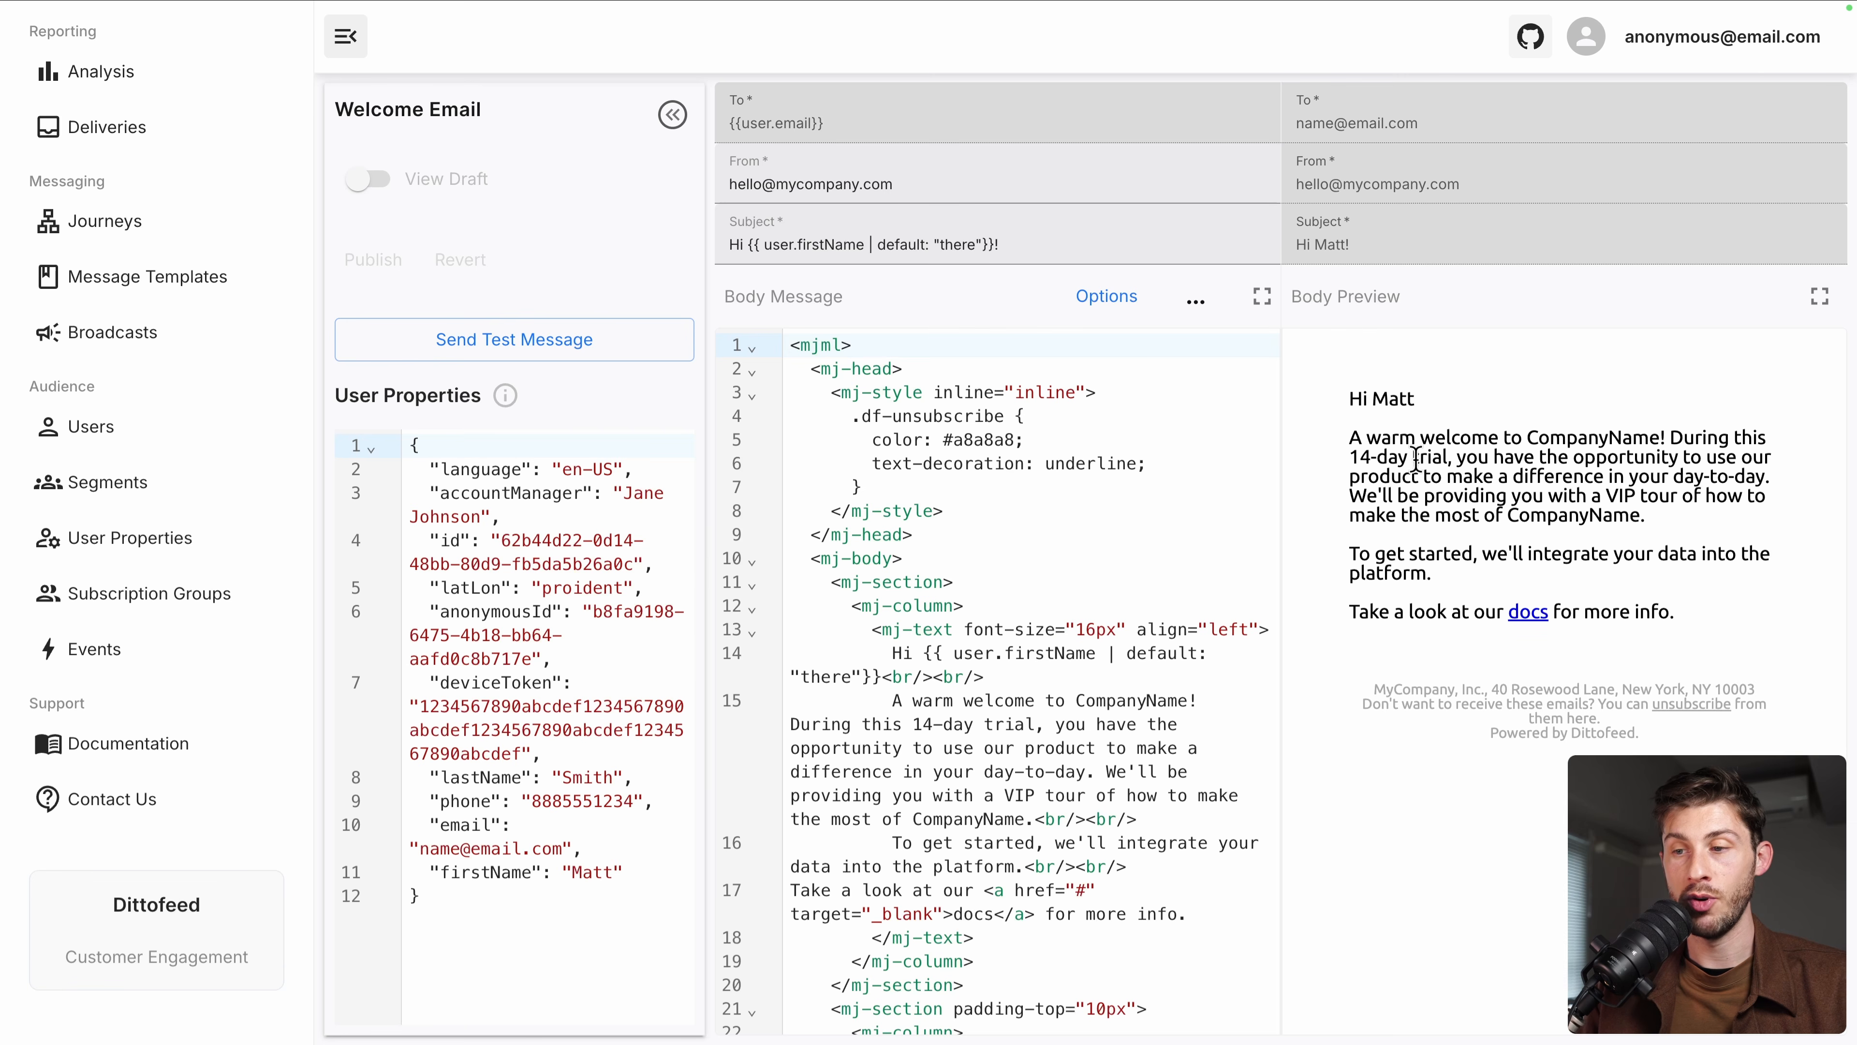
pyautogui.click(1058, 604)
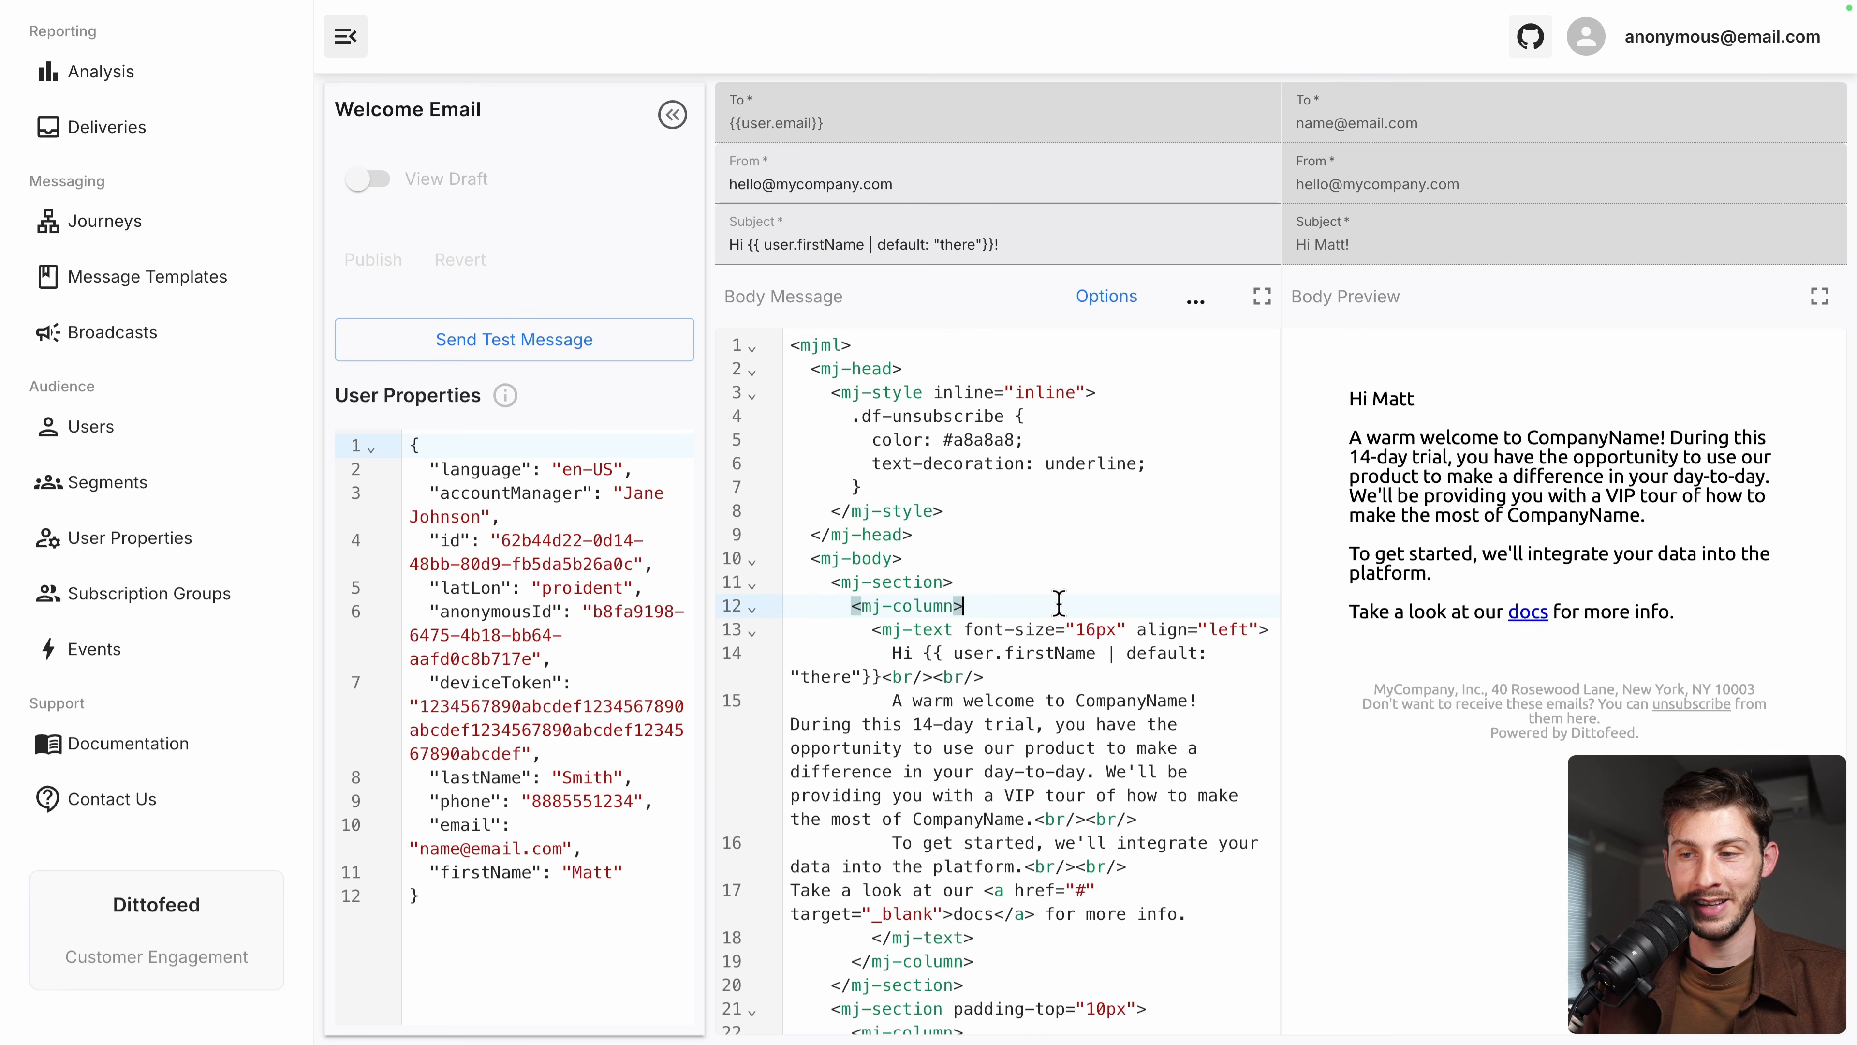
pyautogui.scroll(-3, 1034, 647)
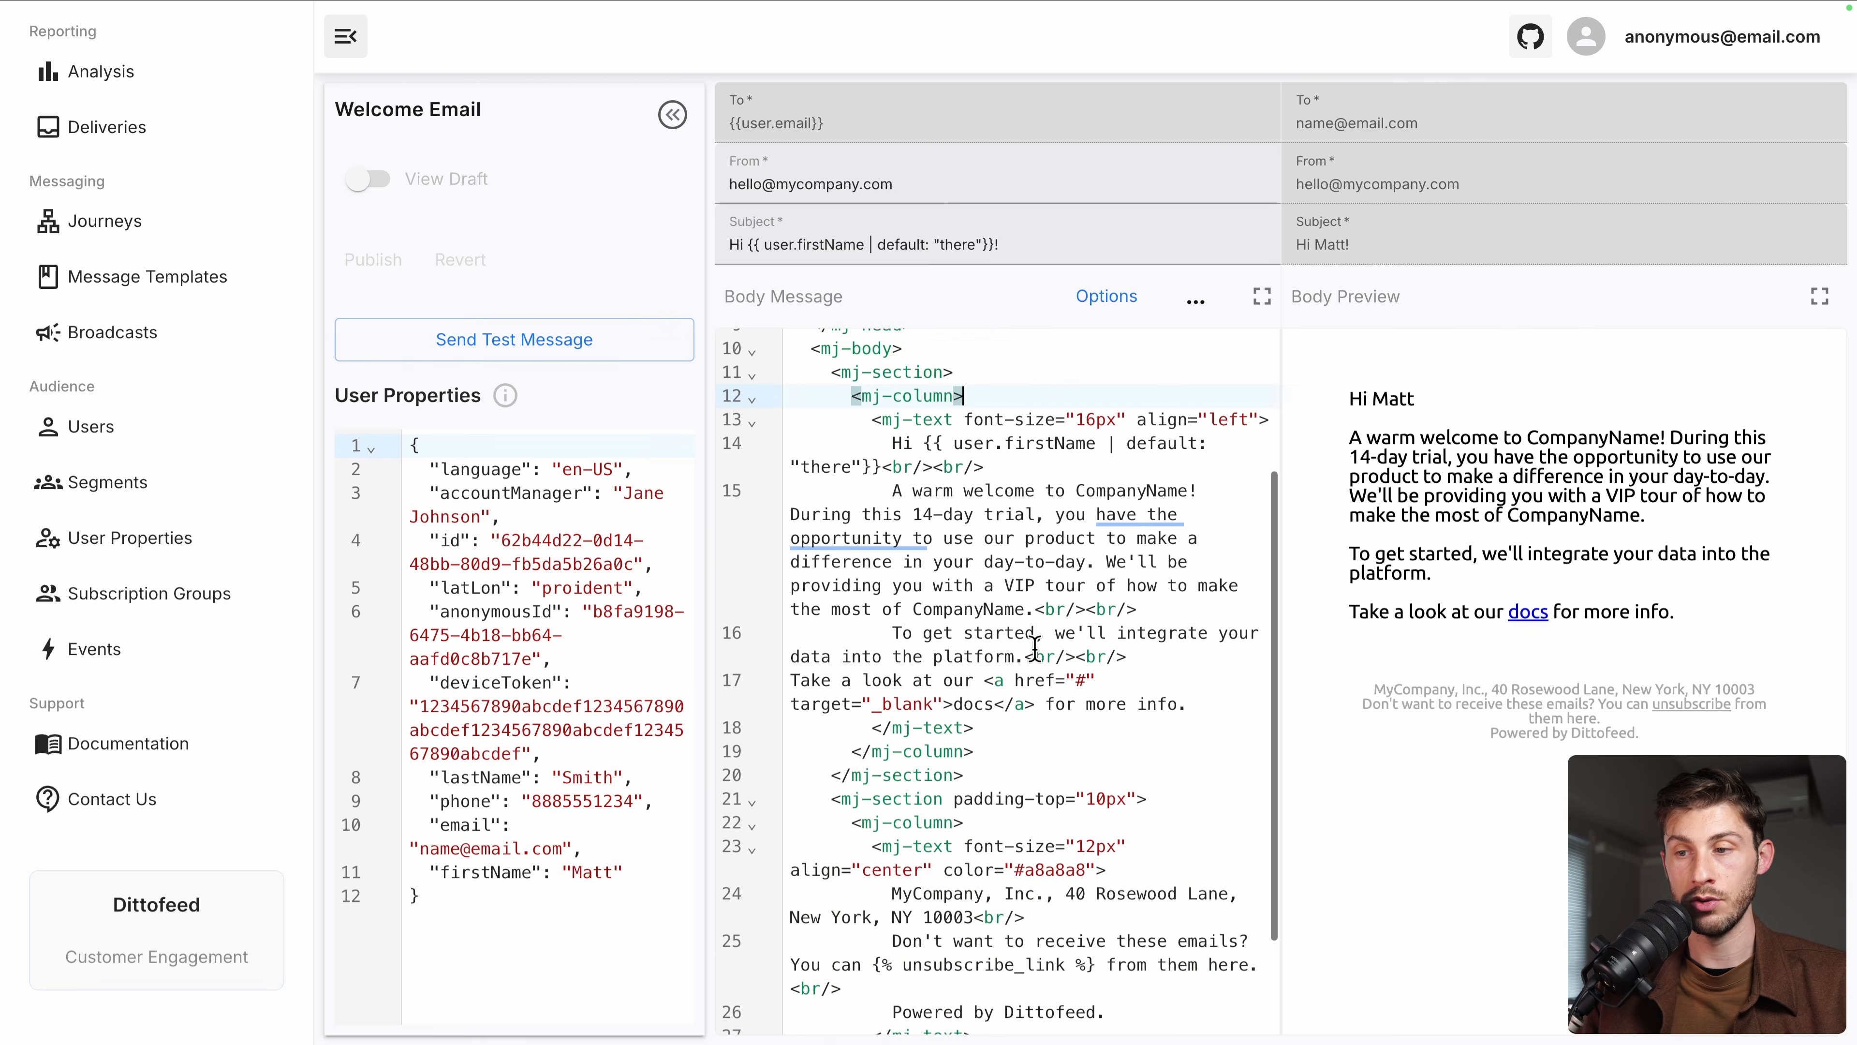
pyautogui.scroll(-2, 1034, 647)
pyautogui.scroll(2, 980, 512)
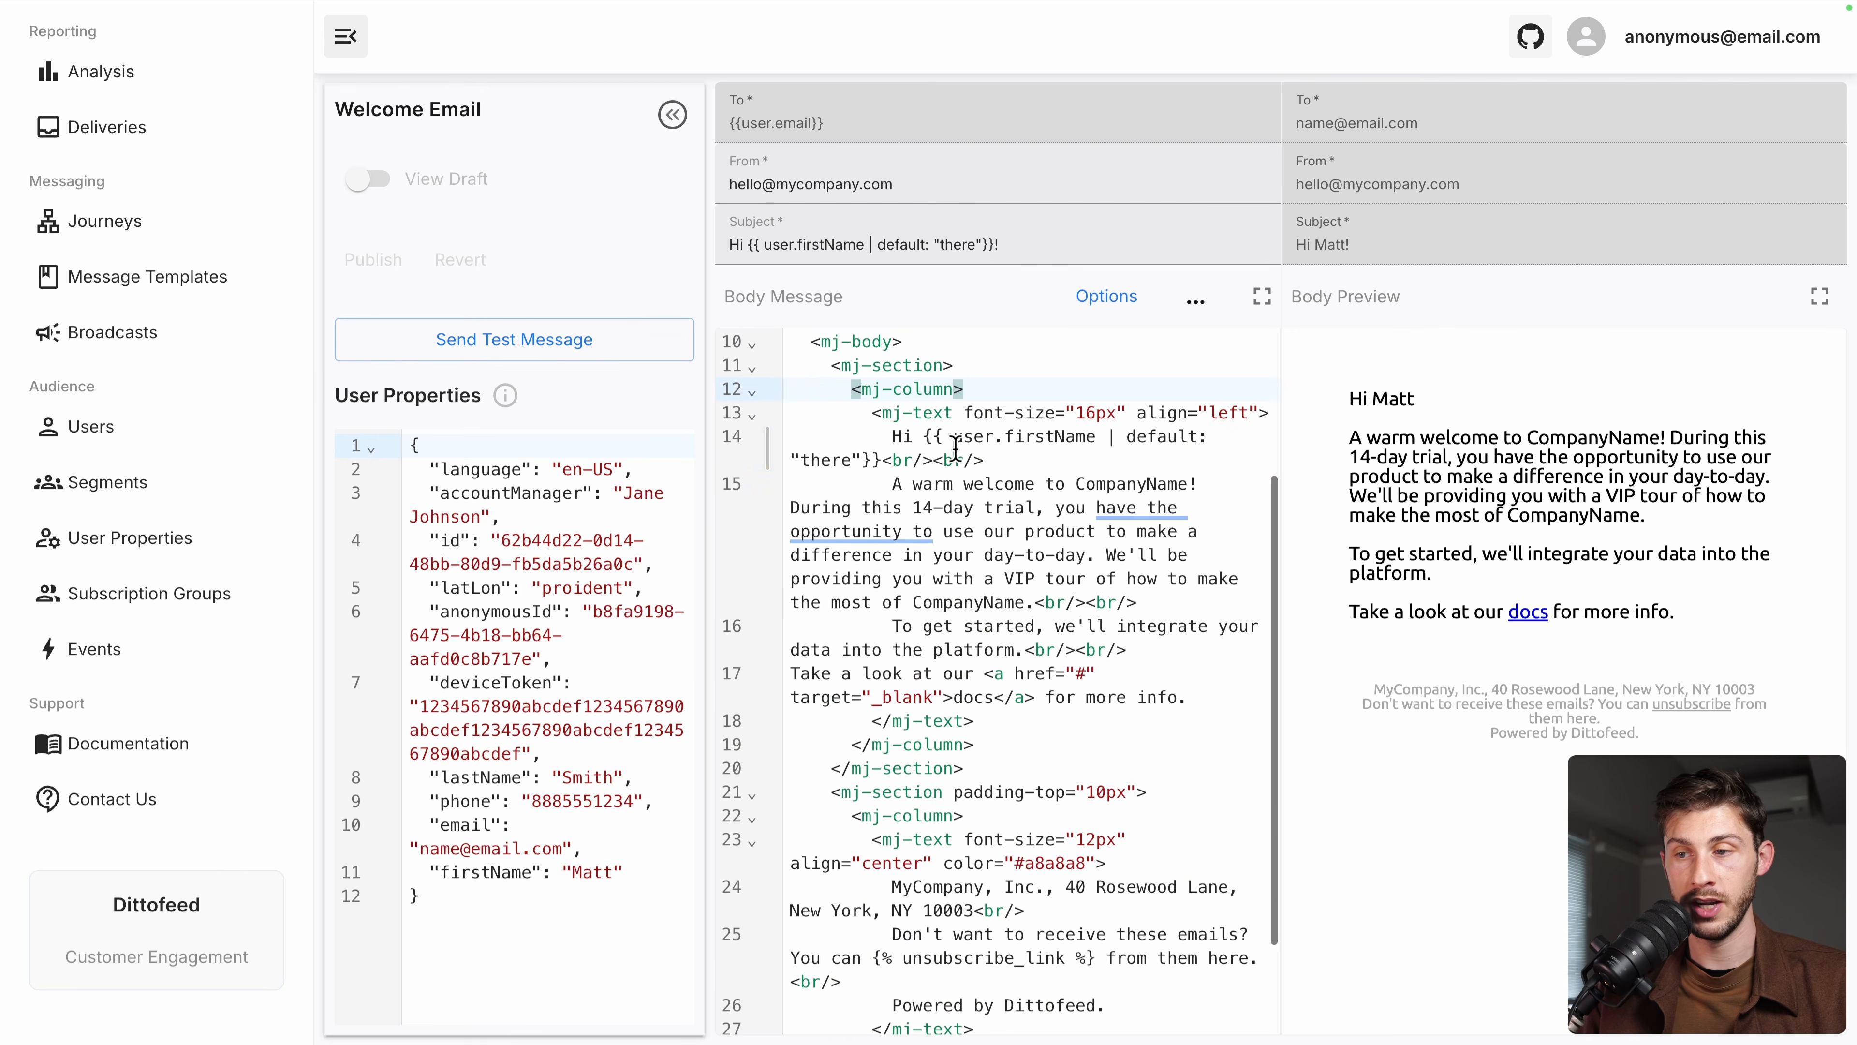
pyautogui.moveTo(922, 437); pyautogui.dragTo(1174, 448)
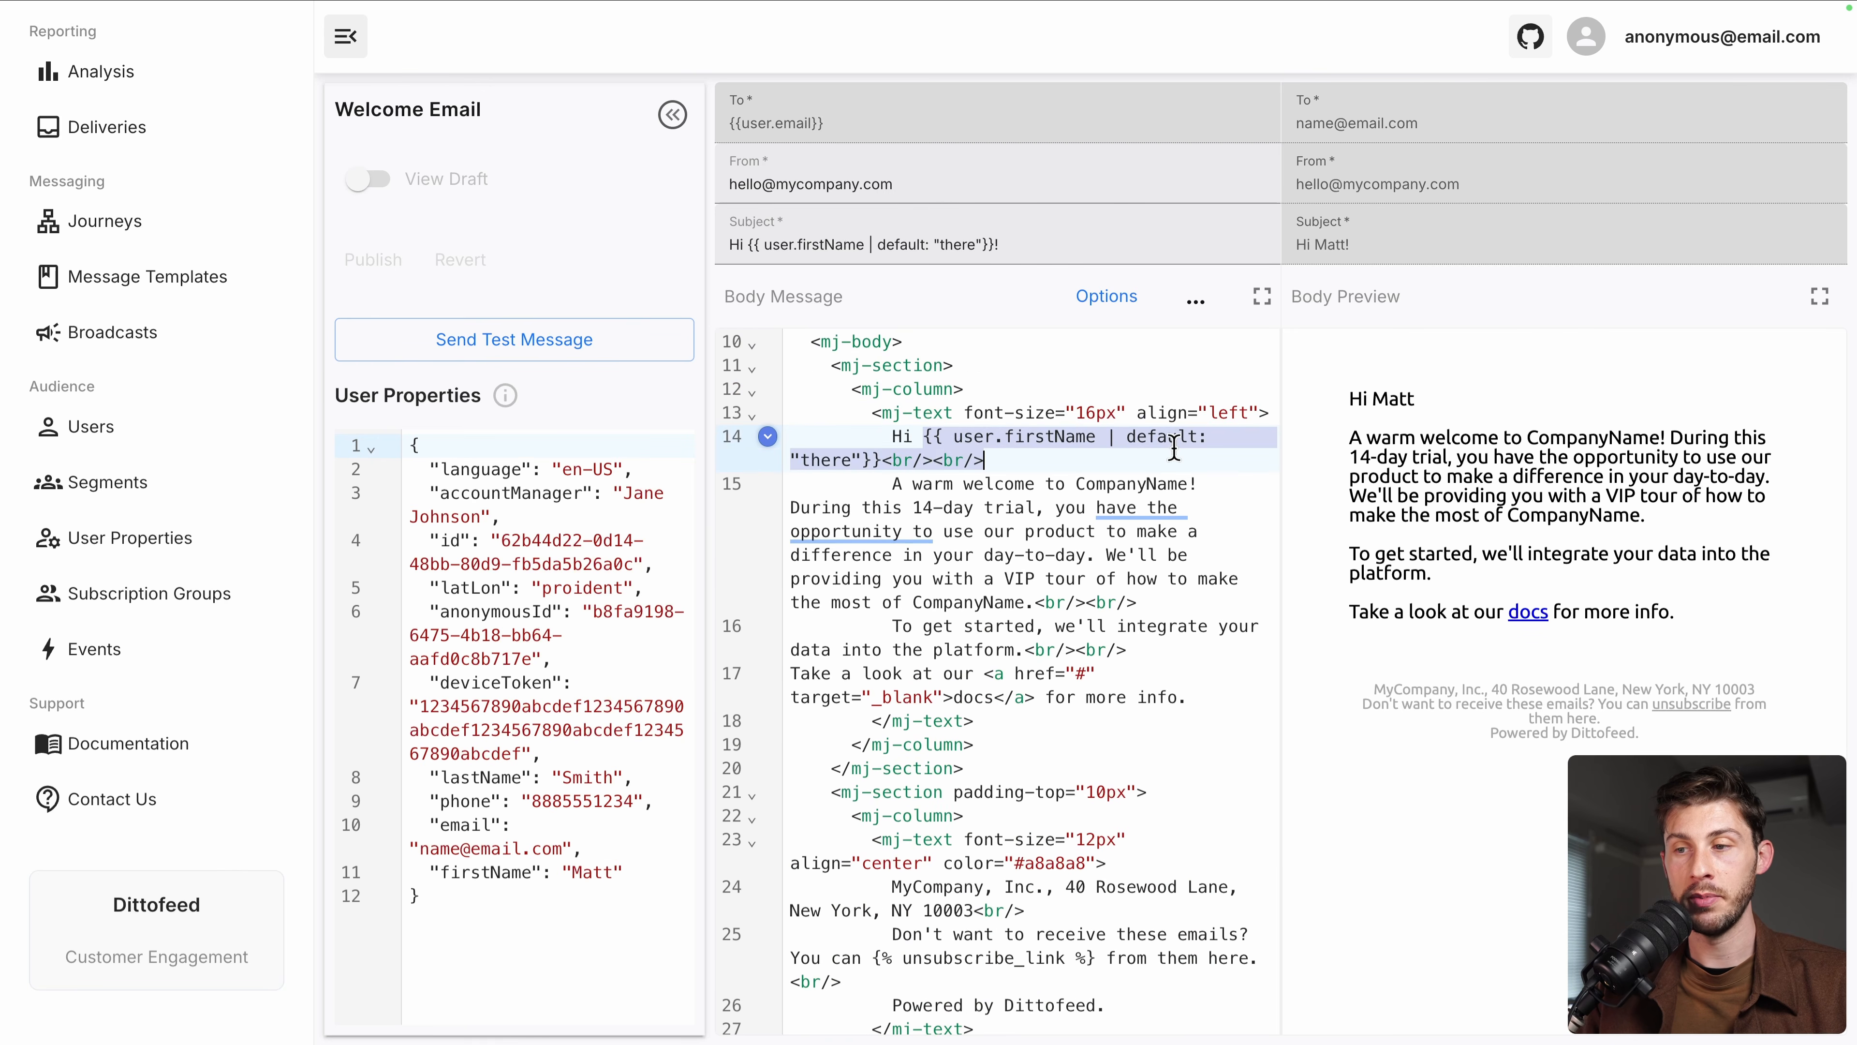
pyautogui.click(974, 586)
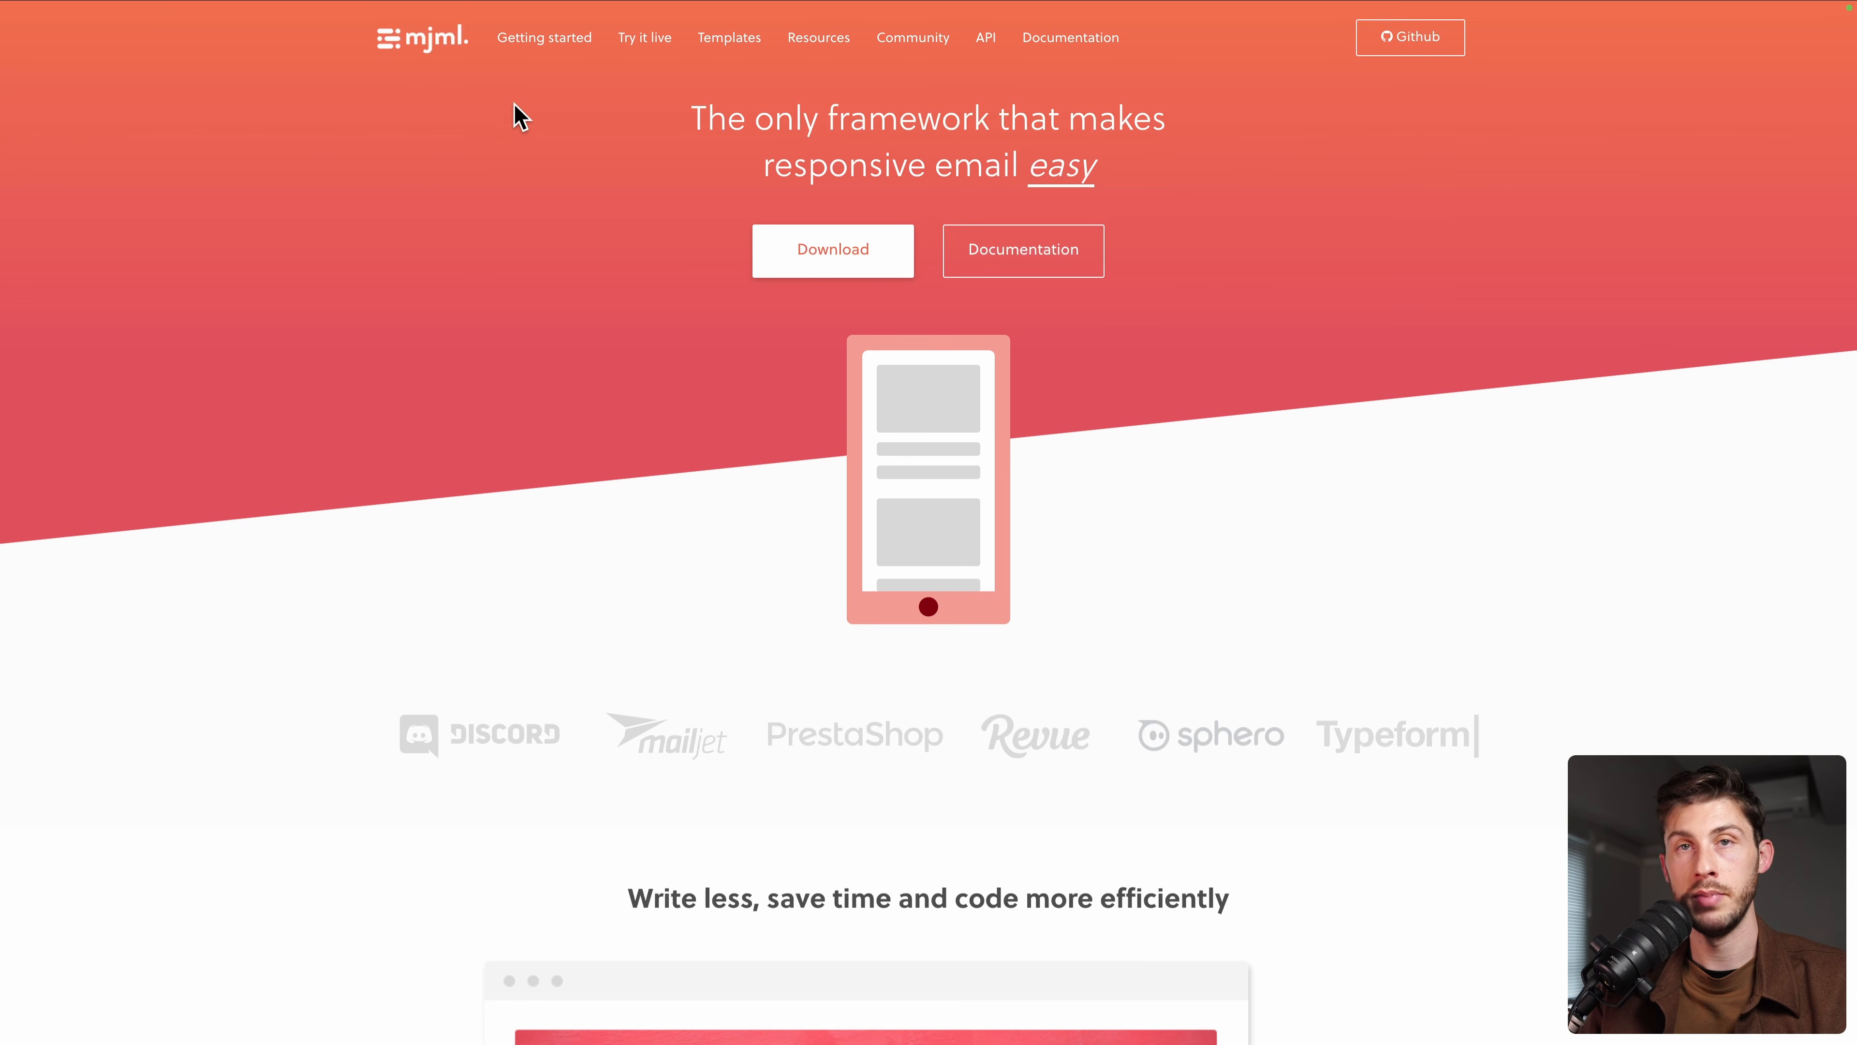
pyautogui.scroll(-3, 520, 115)
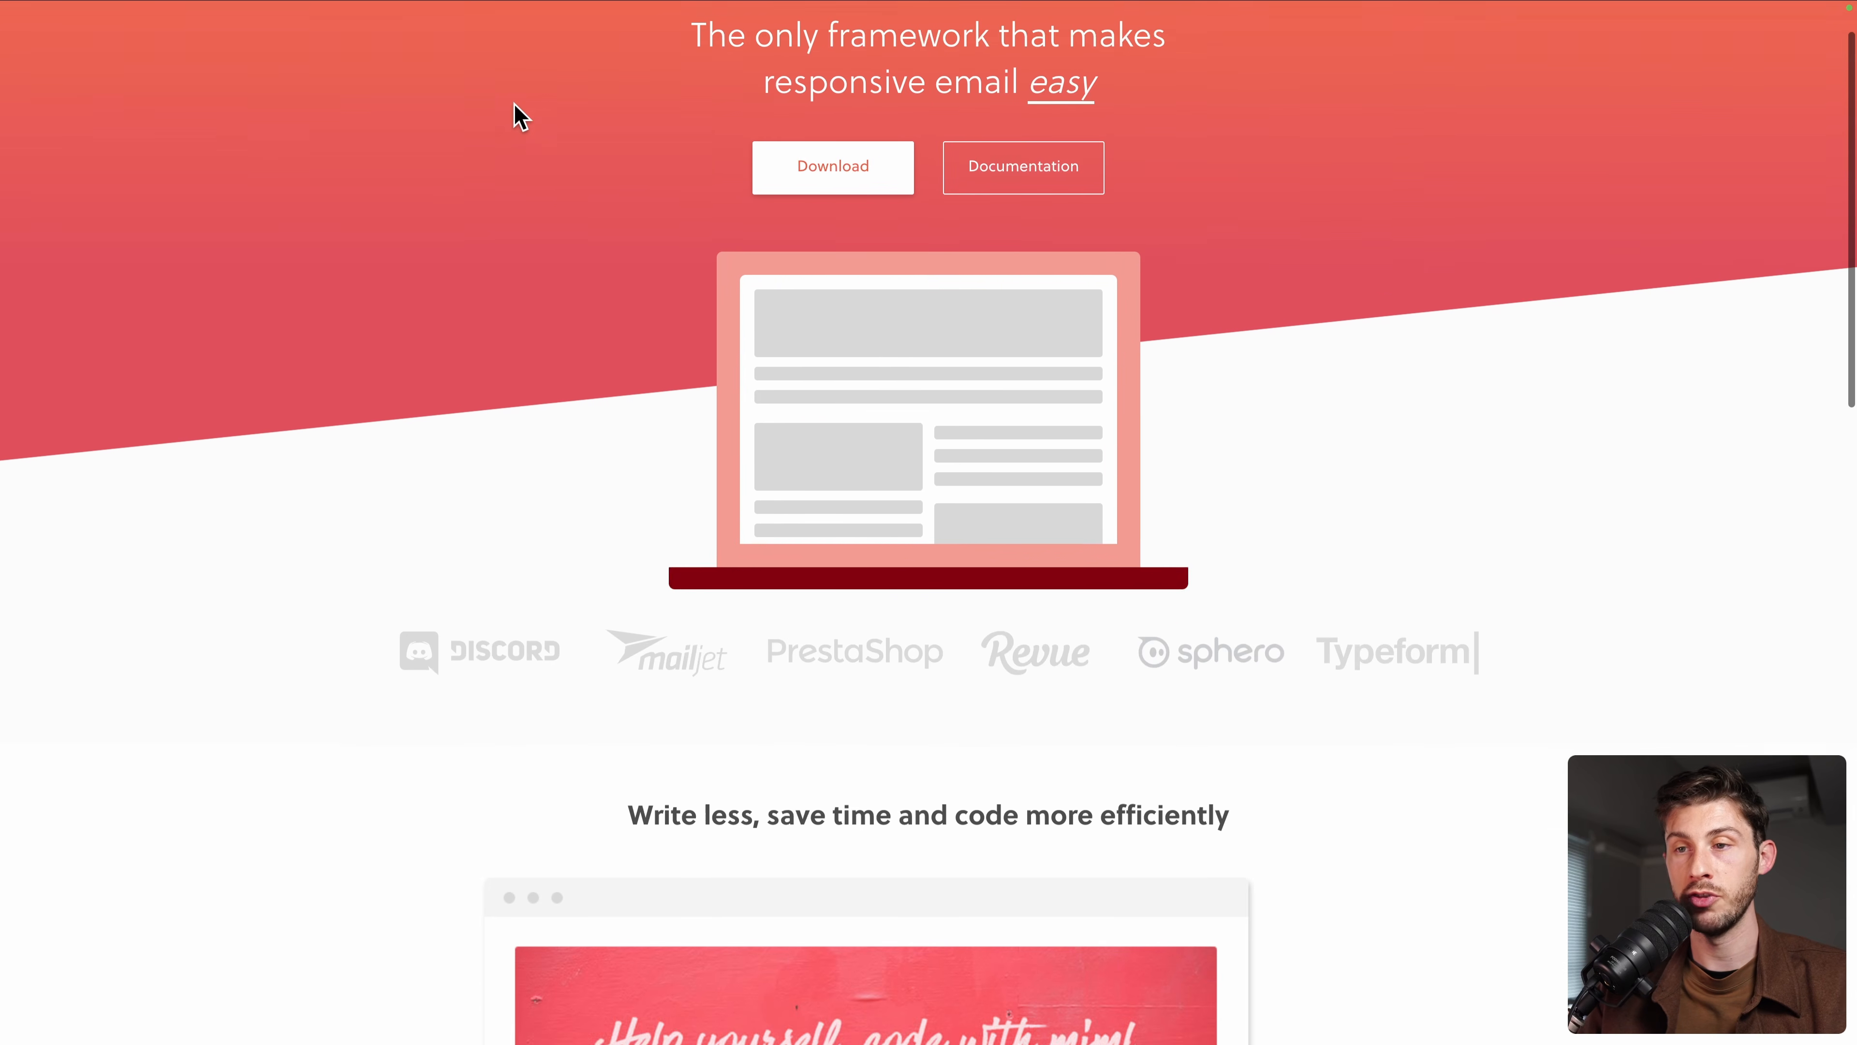
pyautogui.scroll(-6, 520, 116)
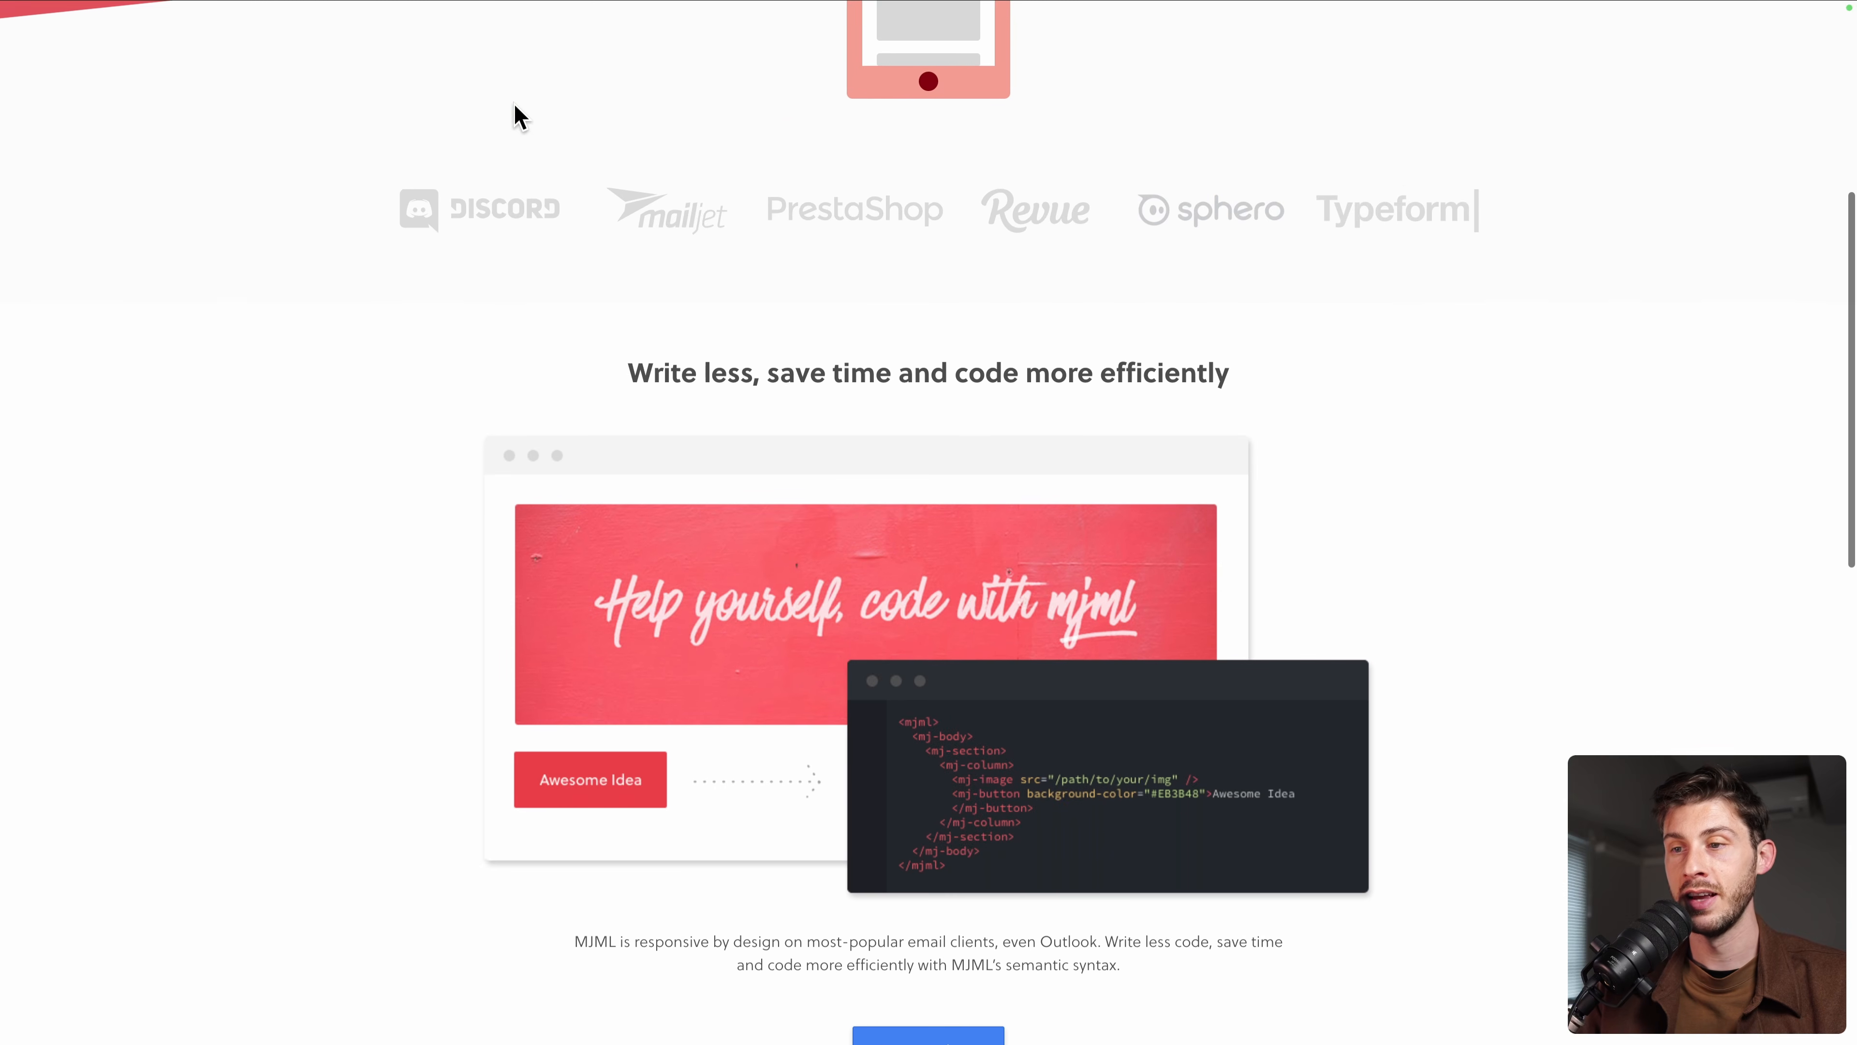
pyautogui.scroll(-1, 519, 115)
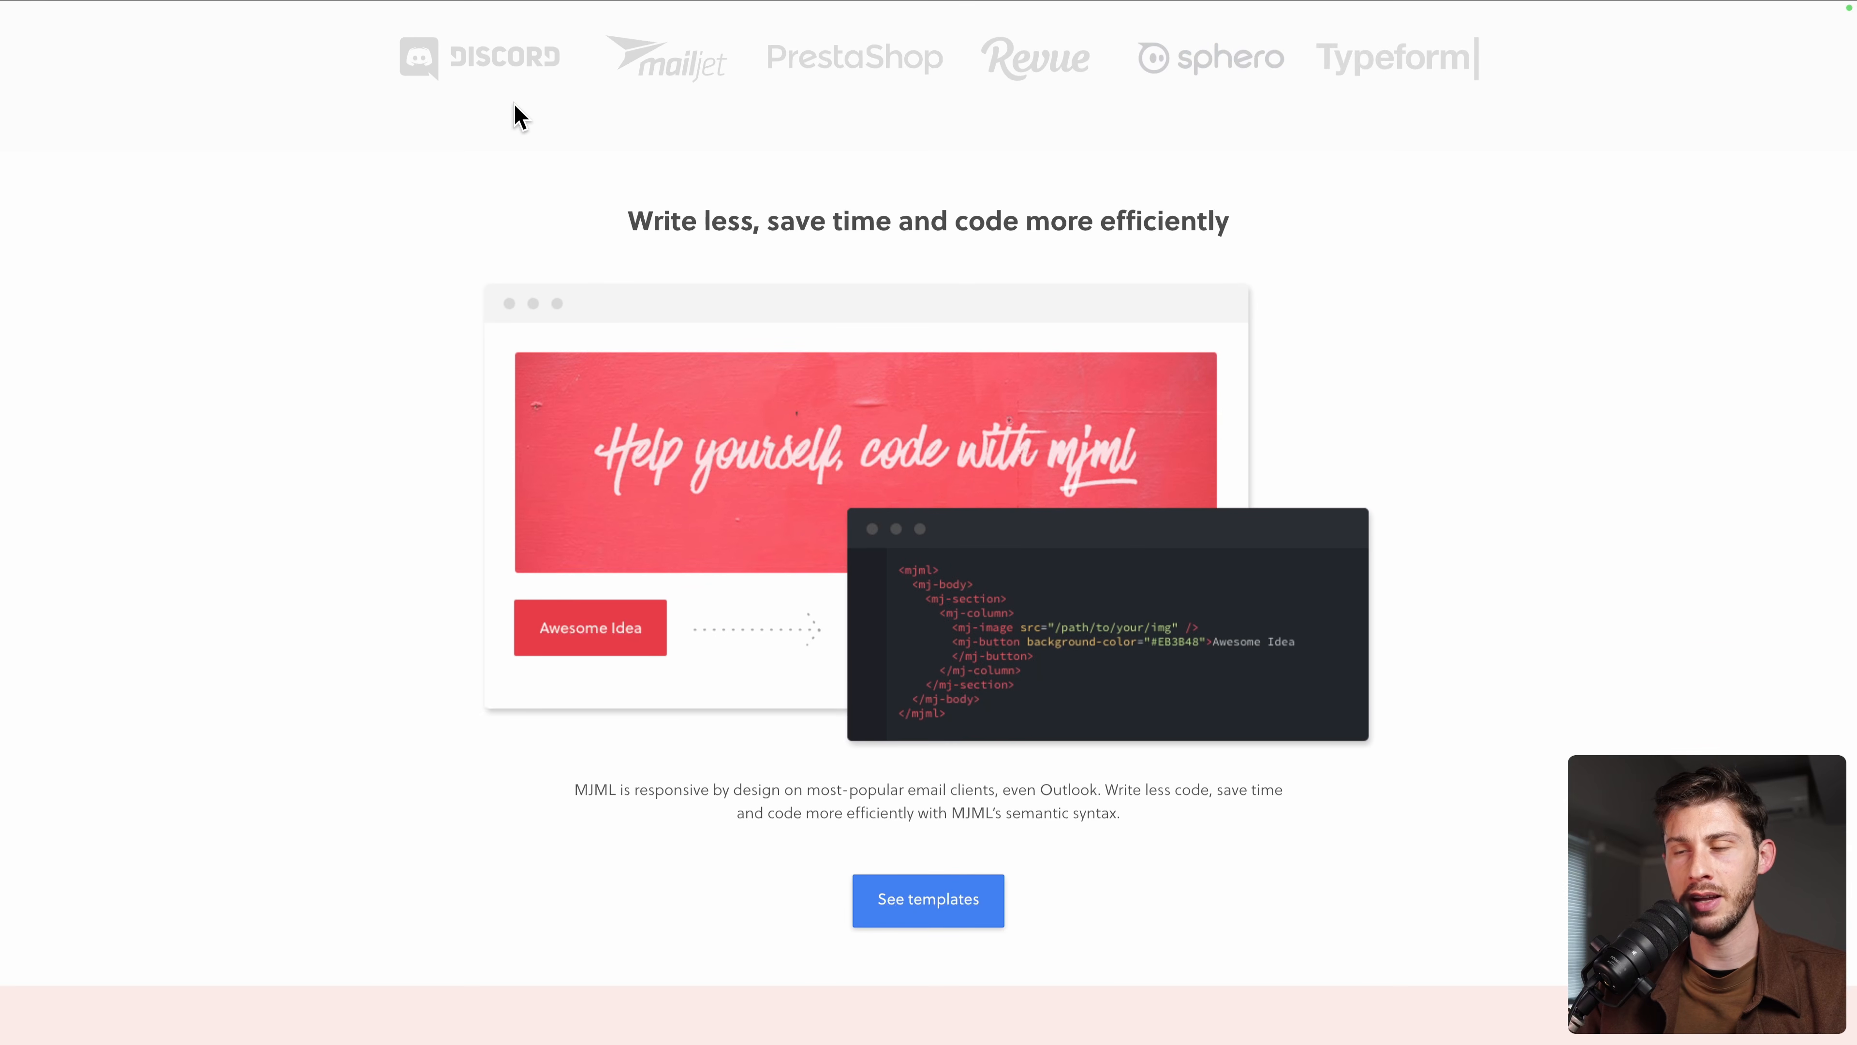
pyautogui.scroll(2, 516, 116)
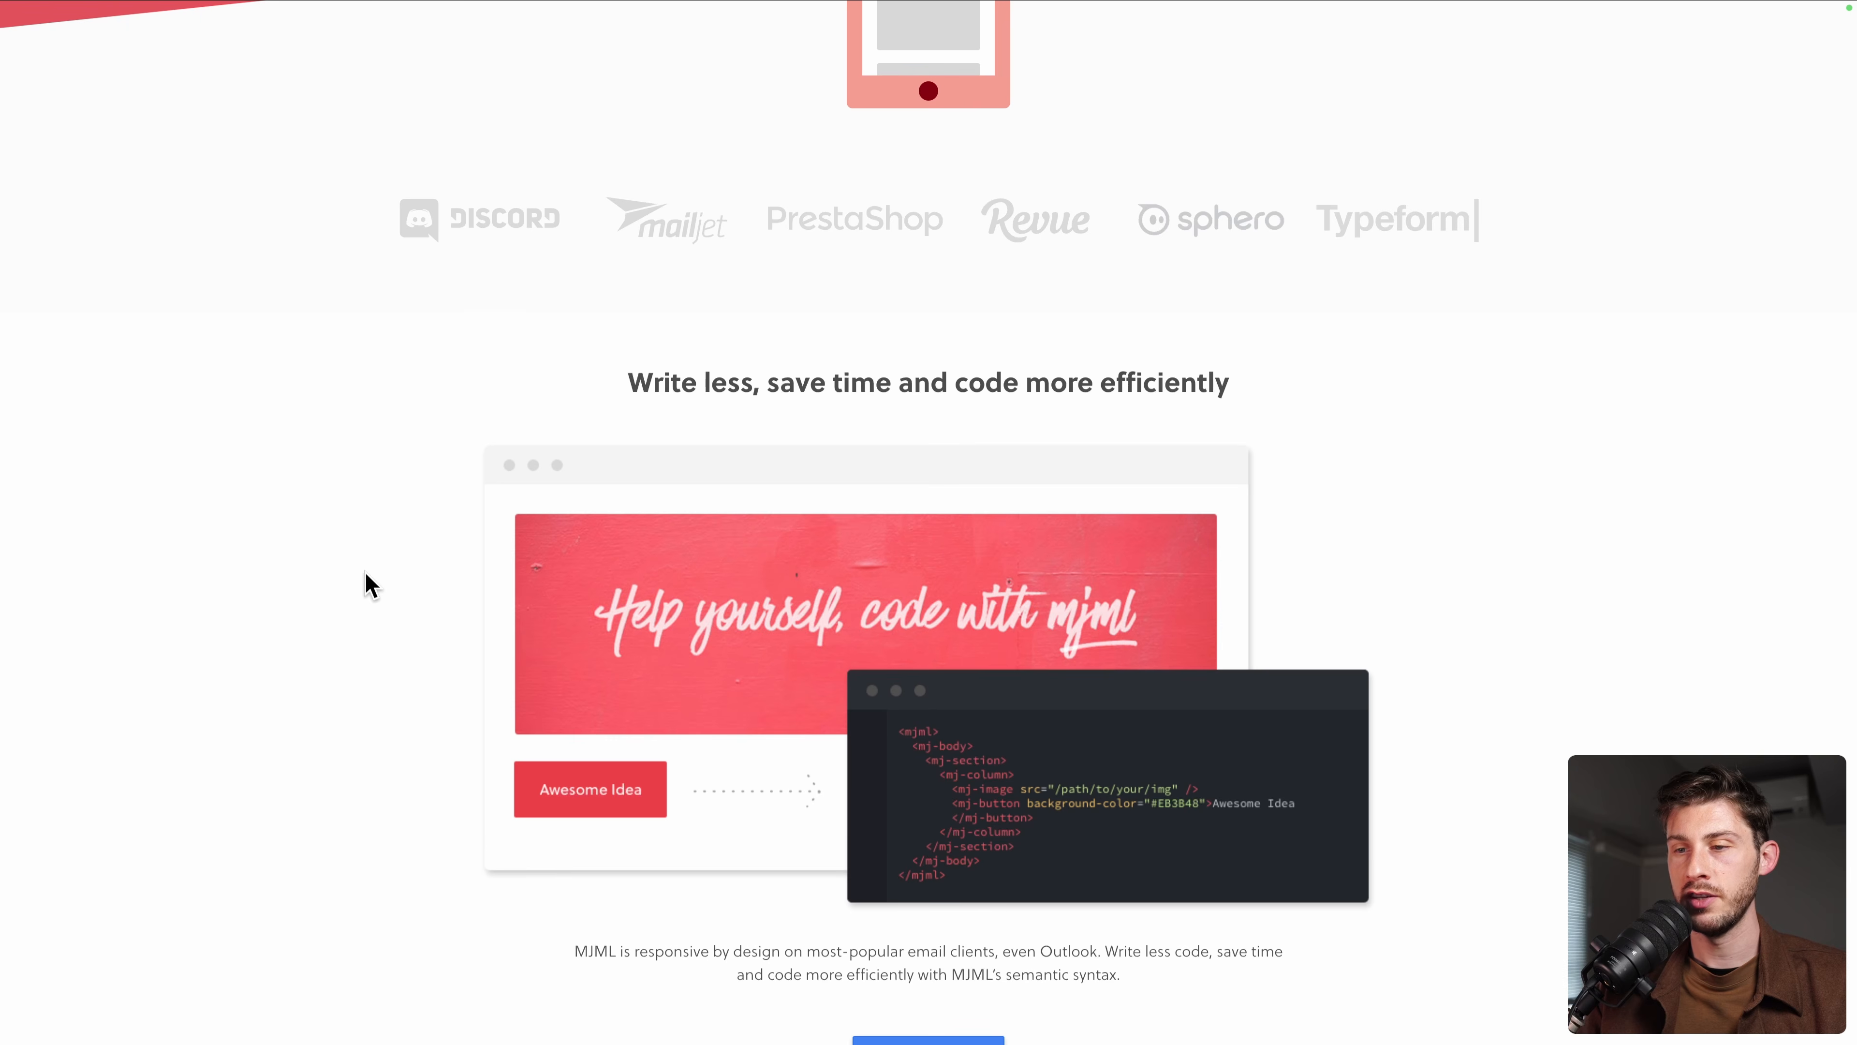
pyautogui.scroll(-5, 369, 585)
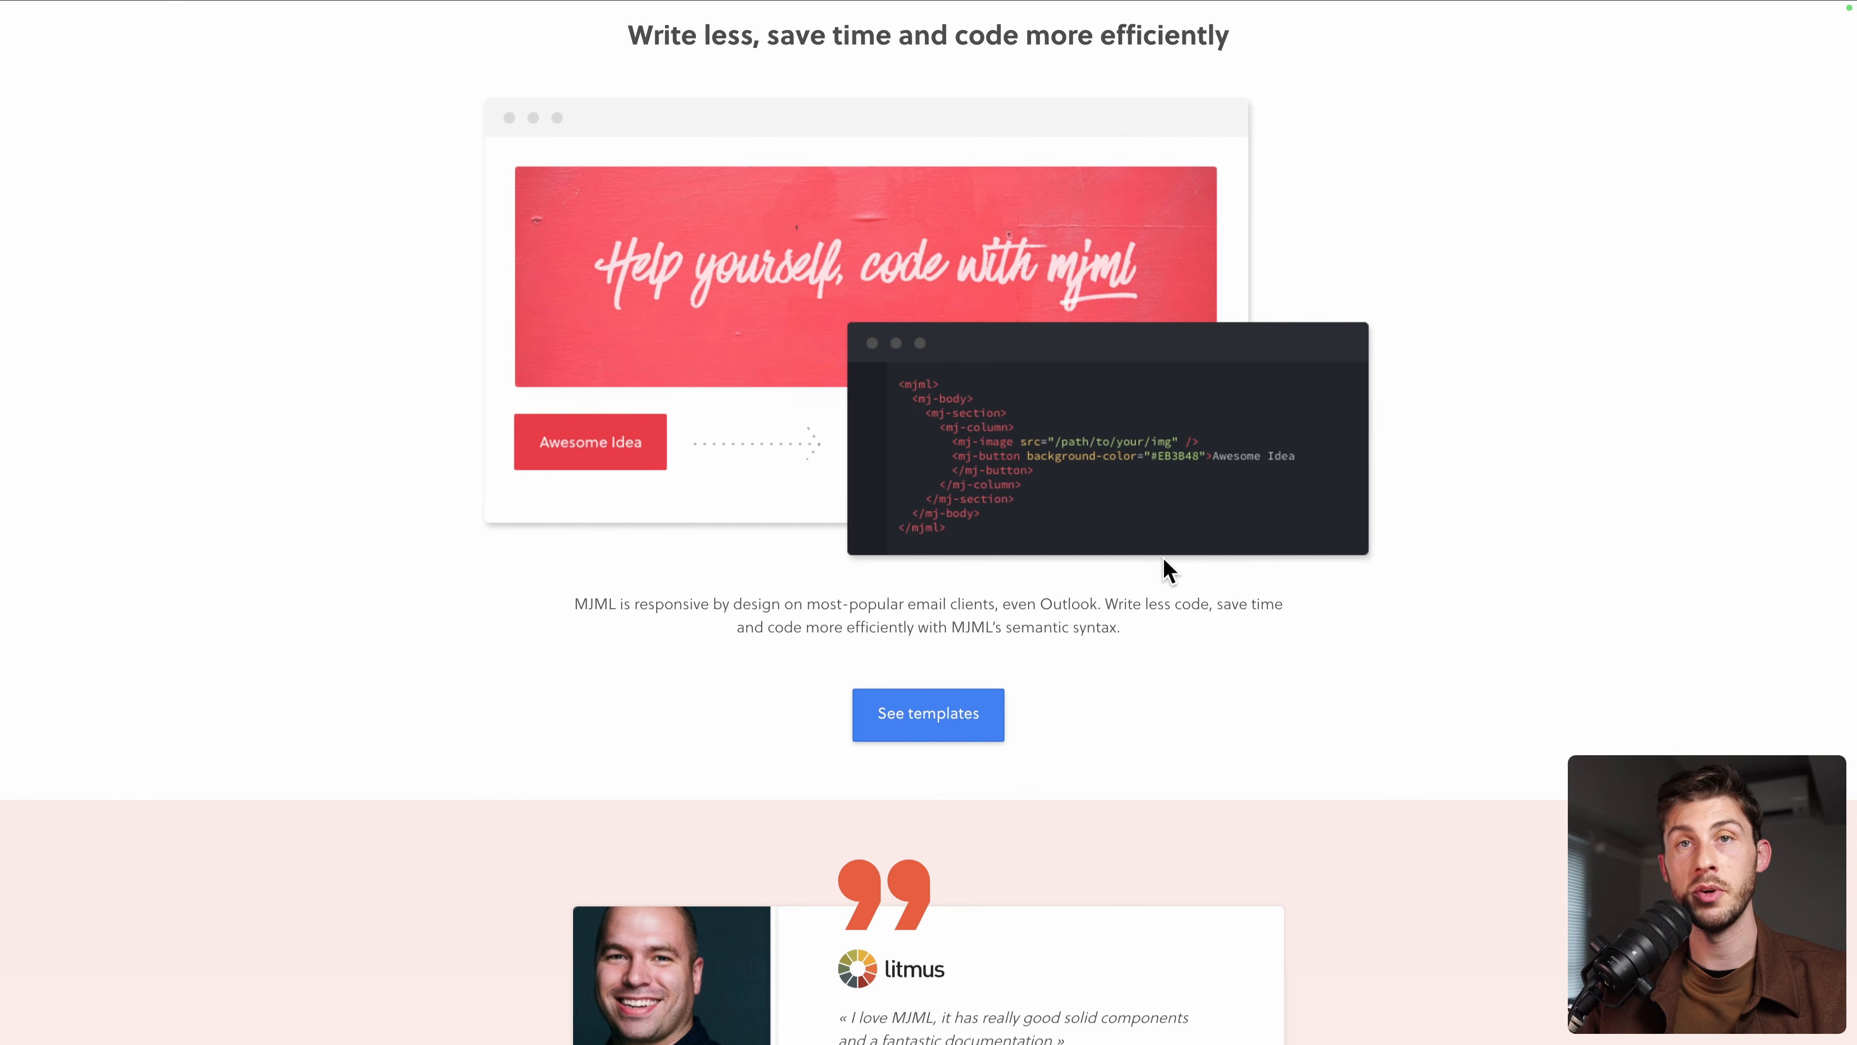
pyautogui.scroll(-1, 541, 684)
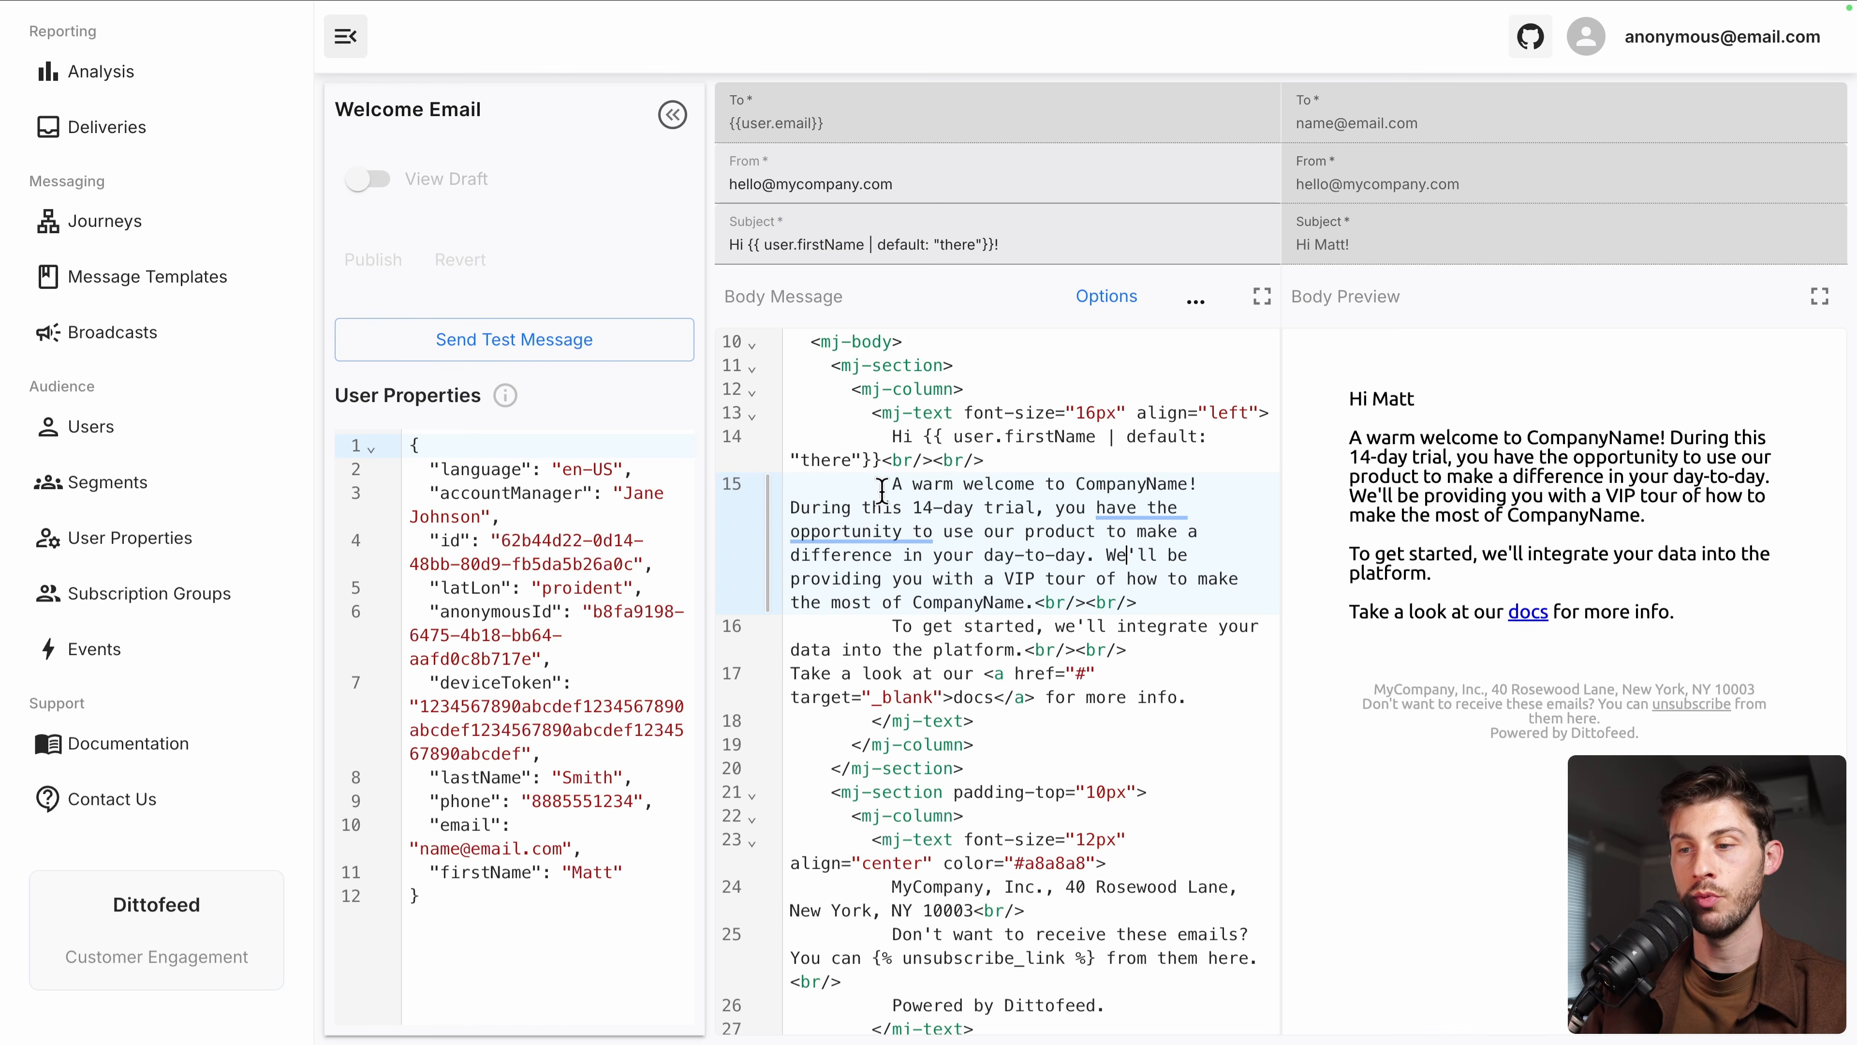
# Replace the paragraphs after the greeting with 'If you purchase now, we offer you 30% with this Cou'
pyautogui.scroll(-3, 923, 677)
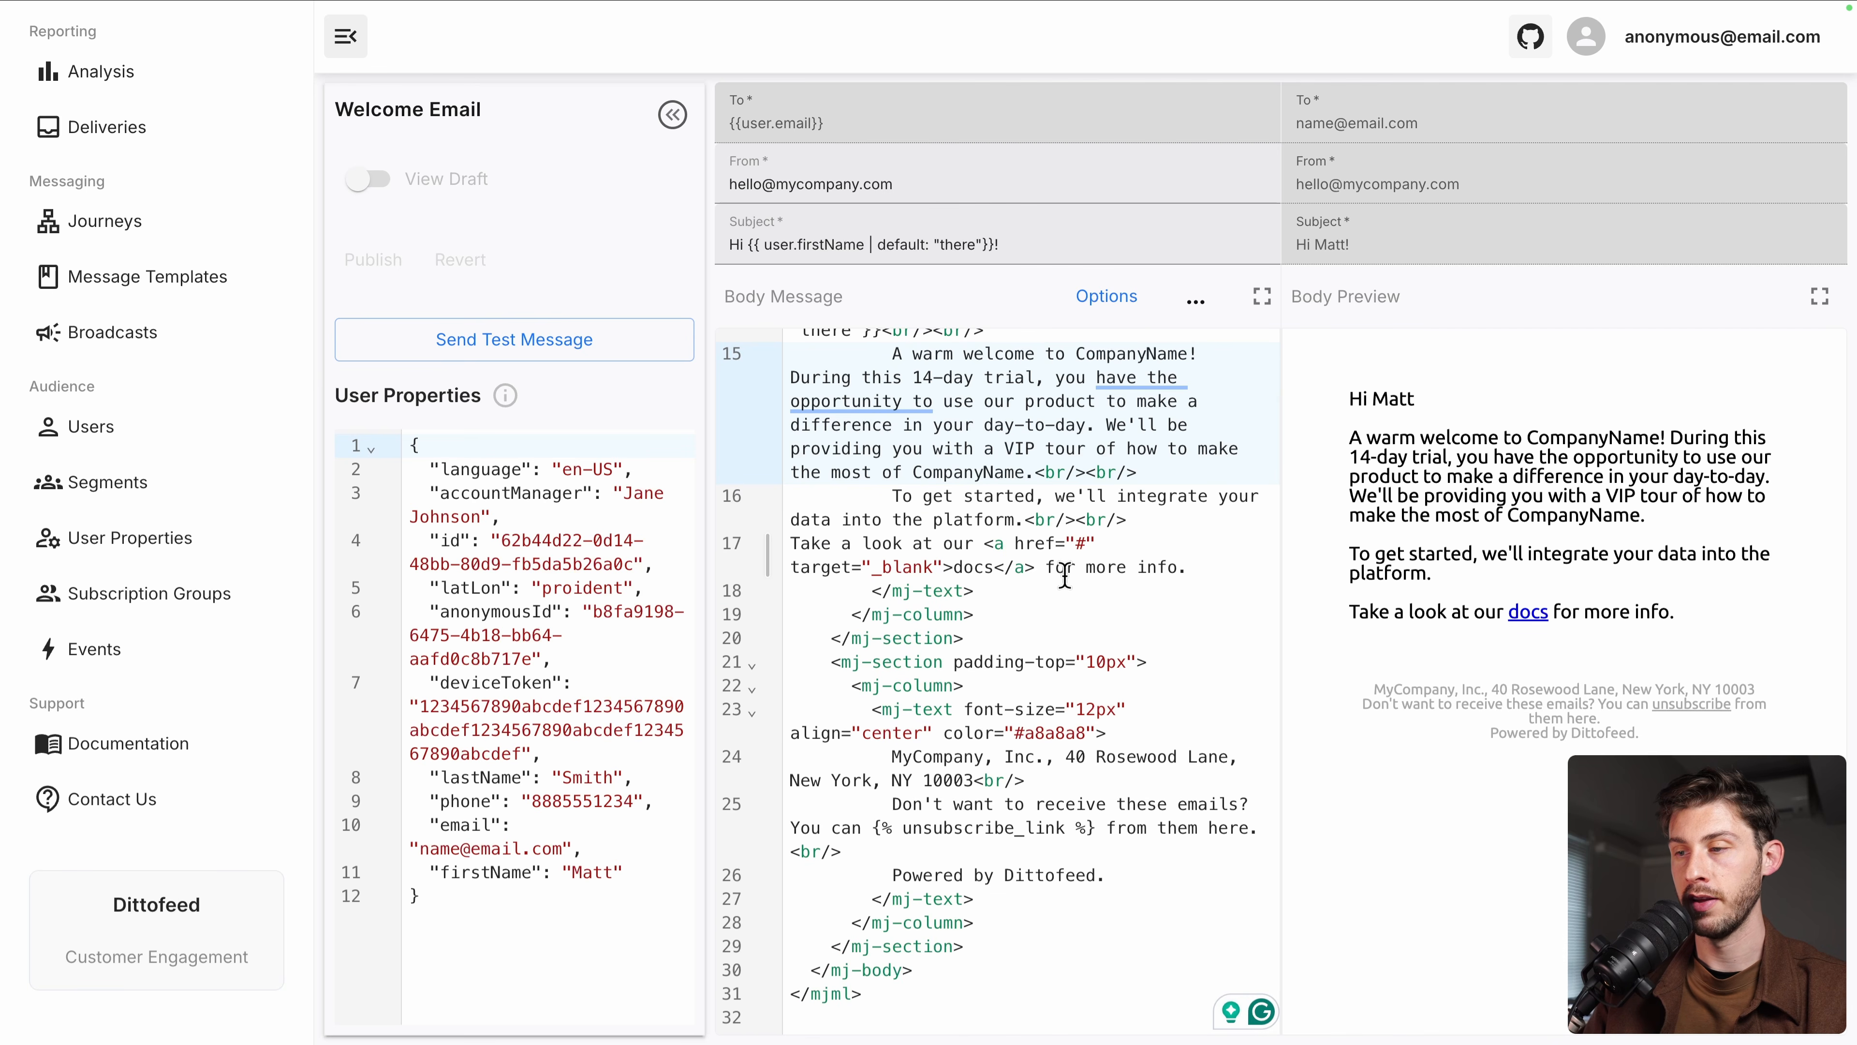
pyautogui.keyDown('shift'); pyautogui.click(1205, 565); pyautogui.keyUp('shift')
pyautogui.press('BackSpace')
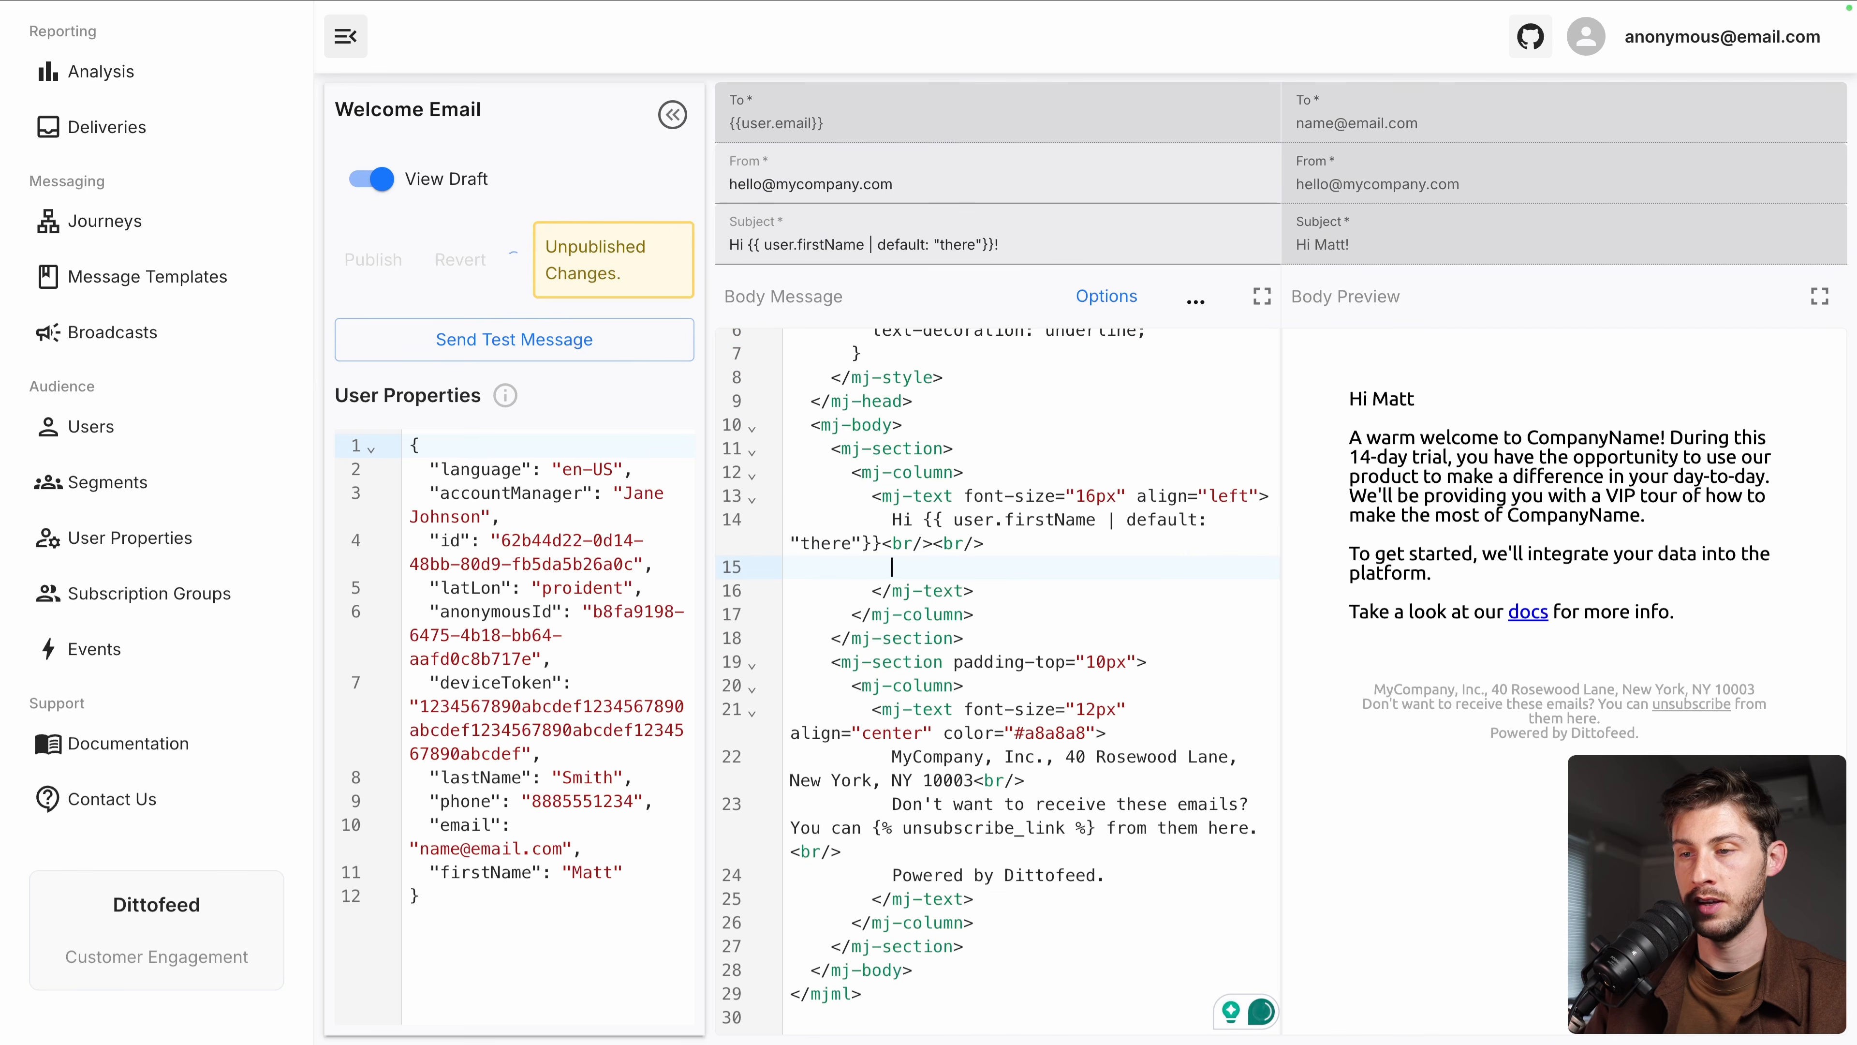
pyautogui.write('If you p')
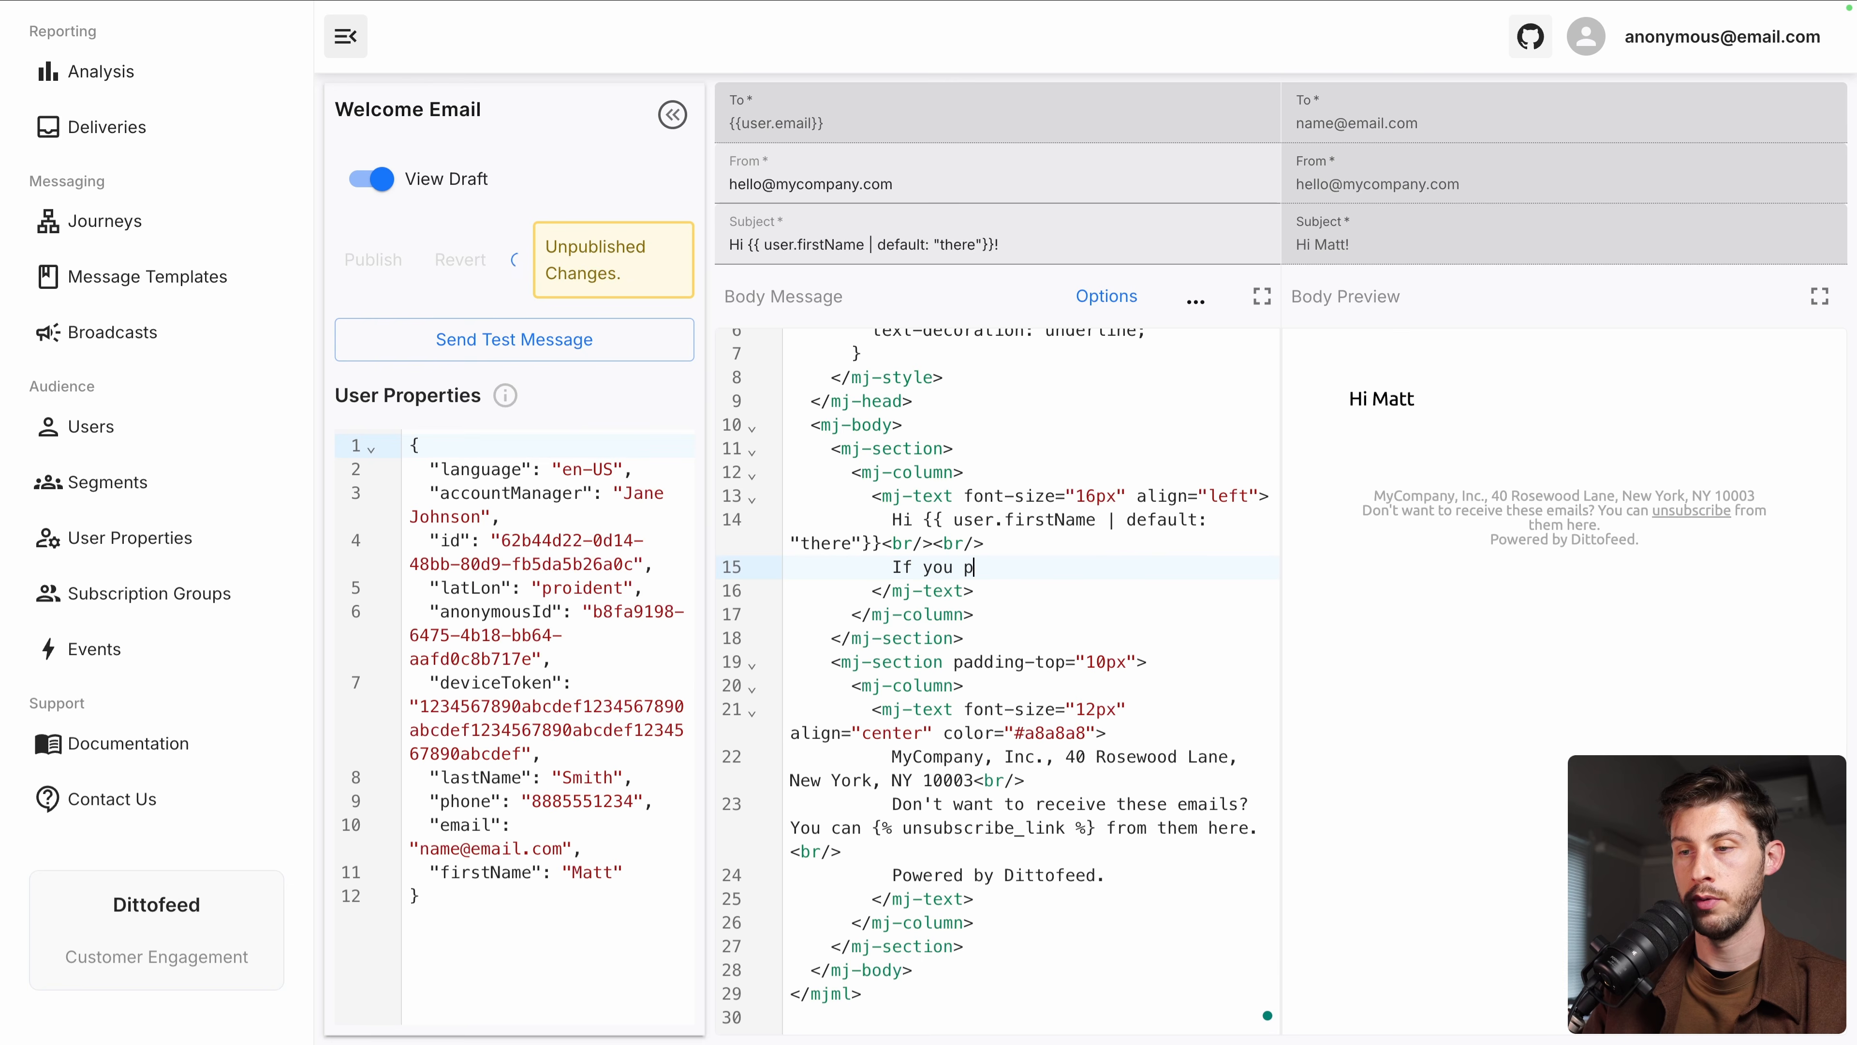
pyautogui.write('urchase now, we ')
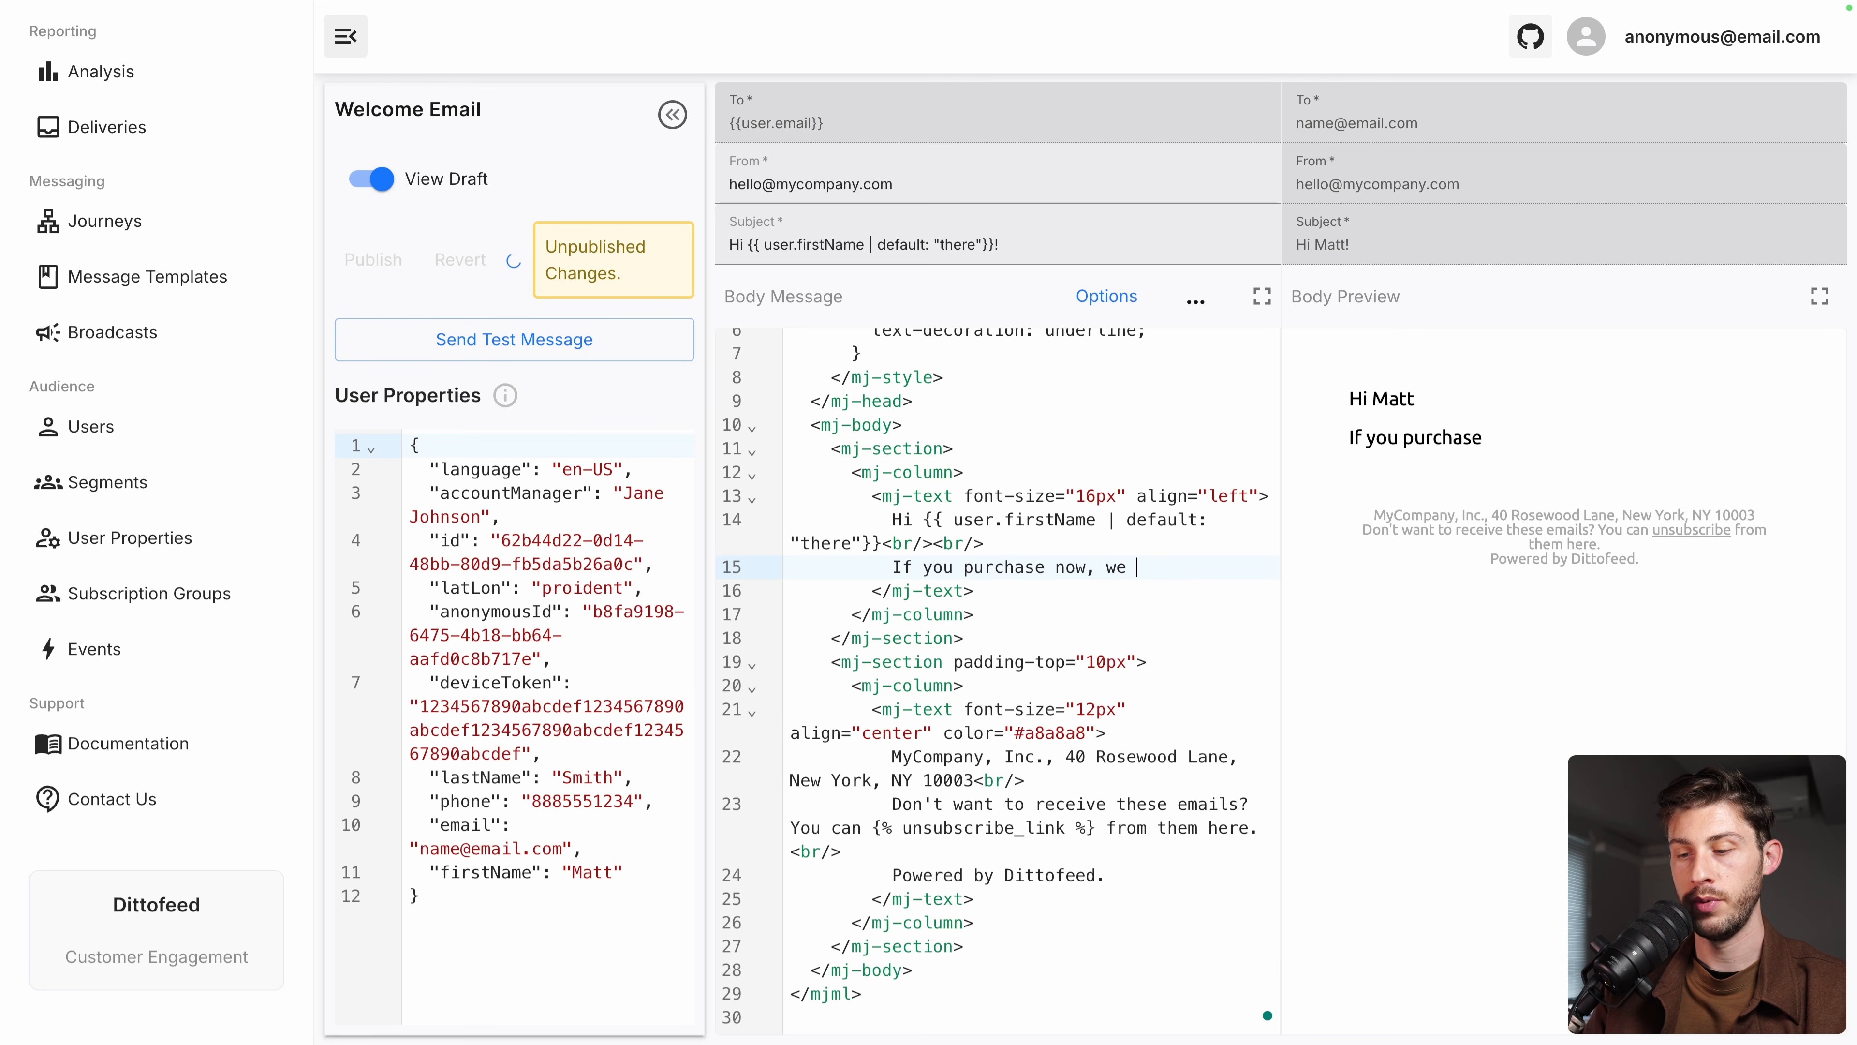
pyautogui.write('offer you 30%')
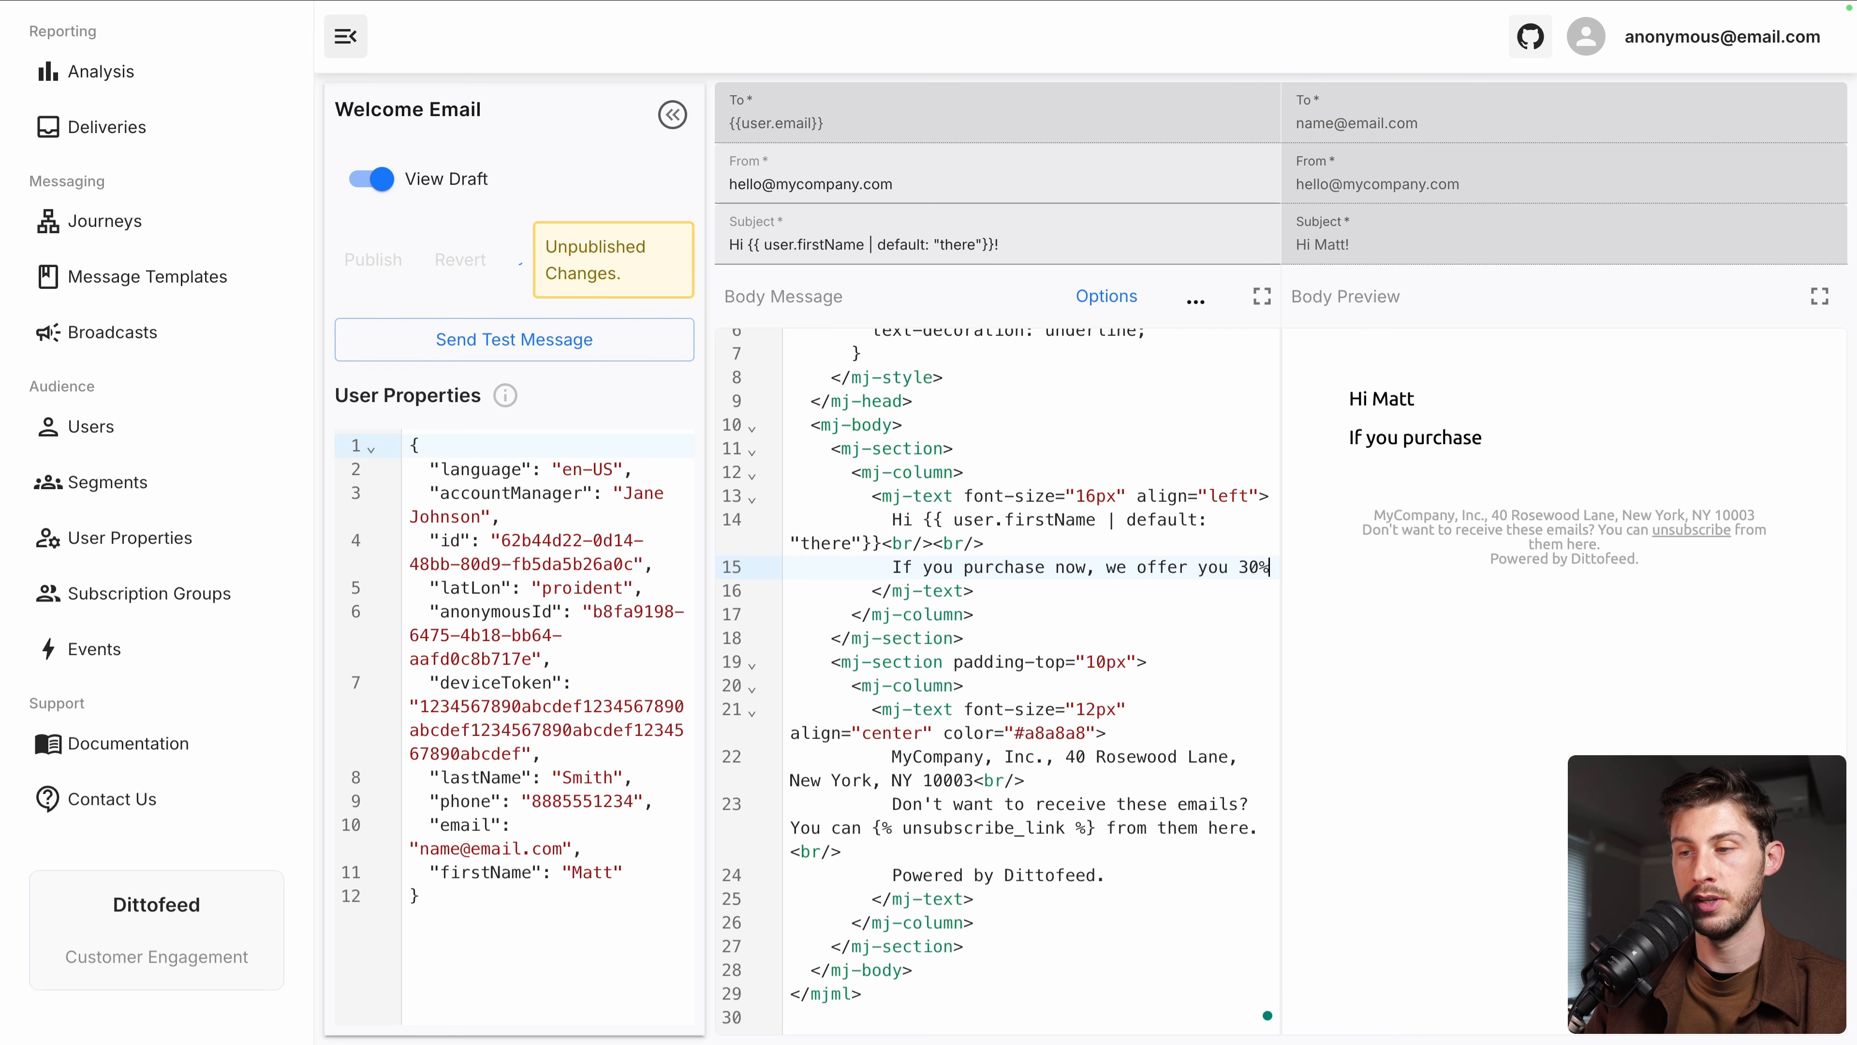
pyautogui.write(' with this ')
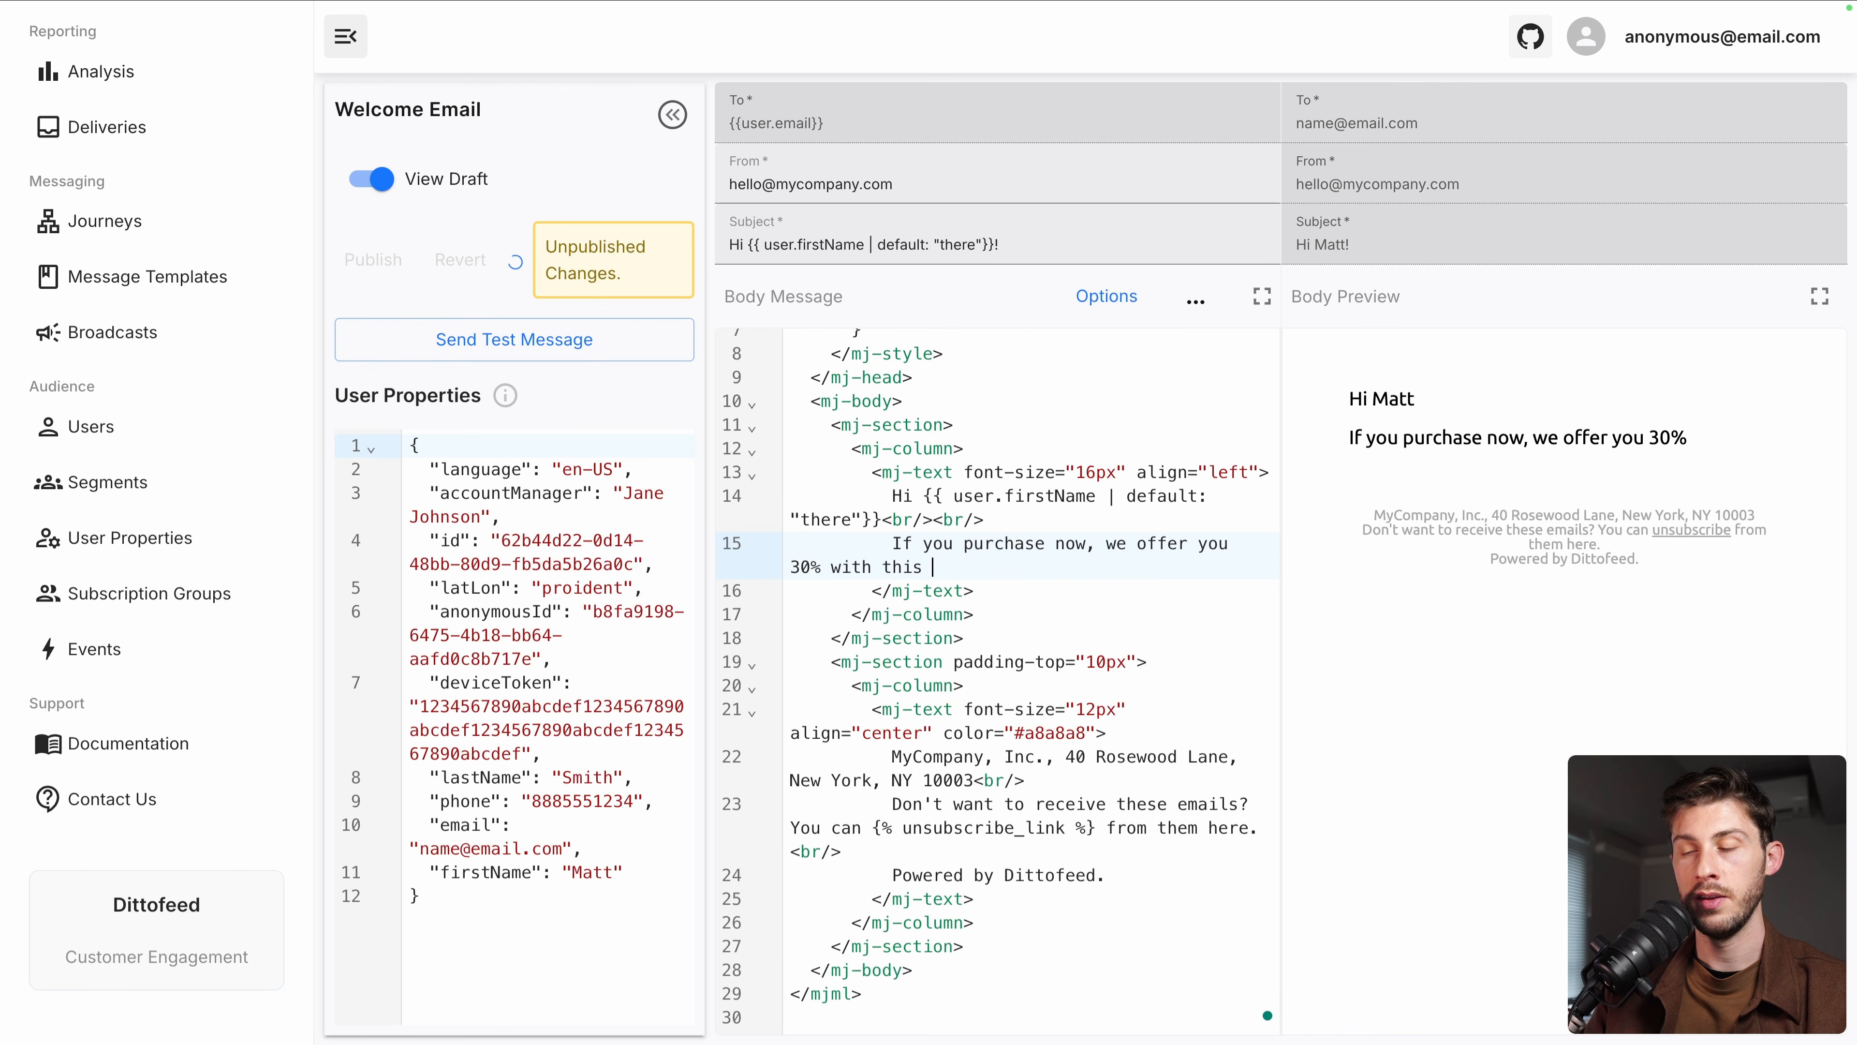
pyautogui.write('CouPON')
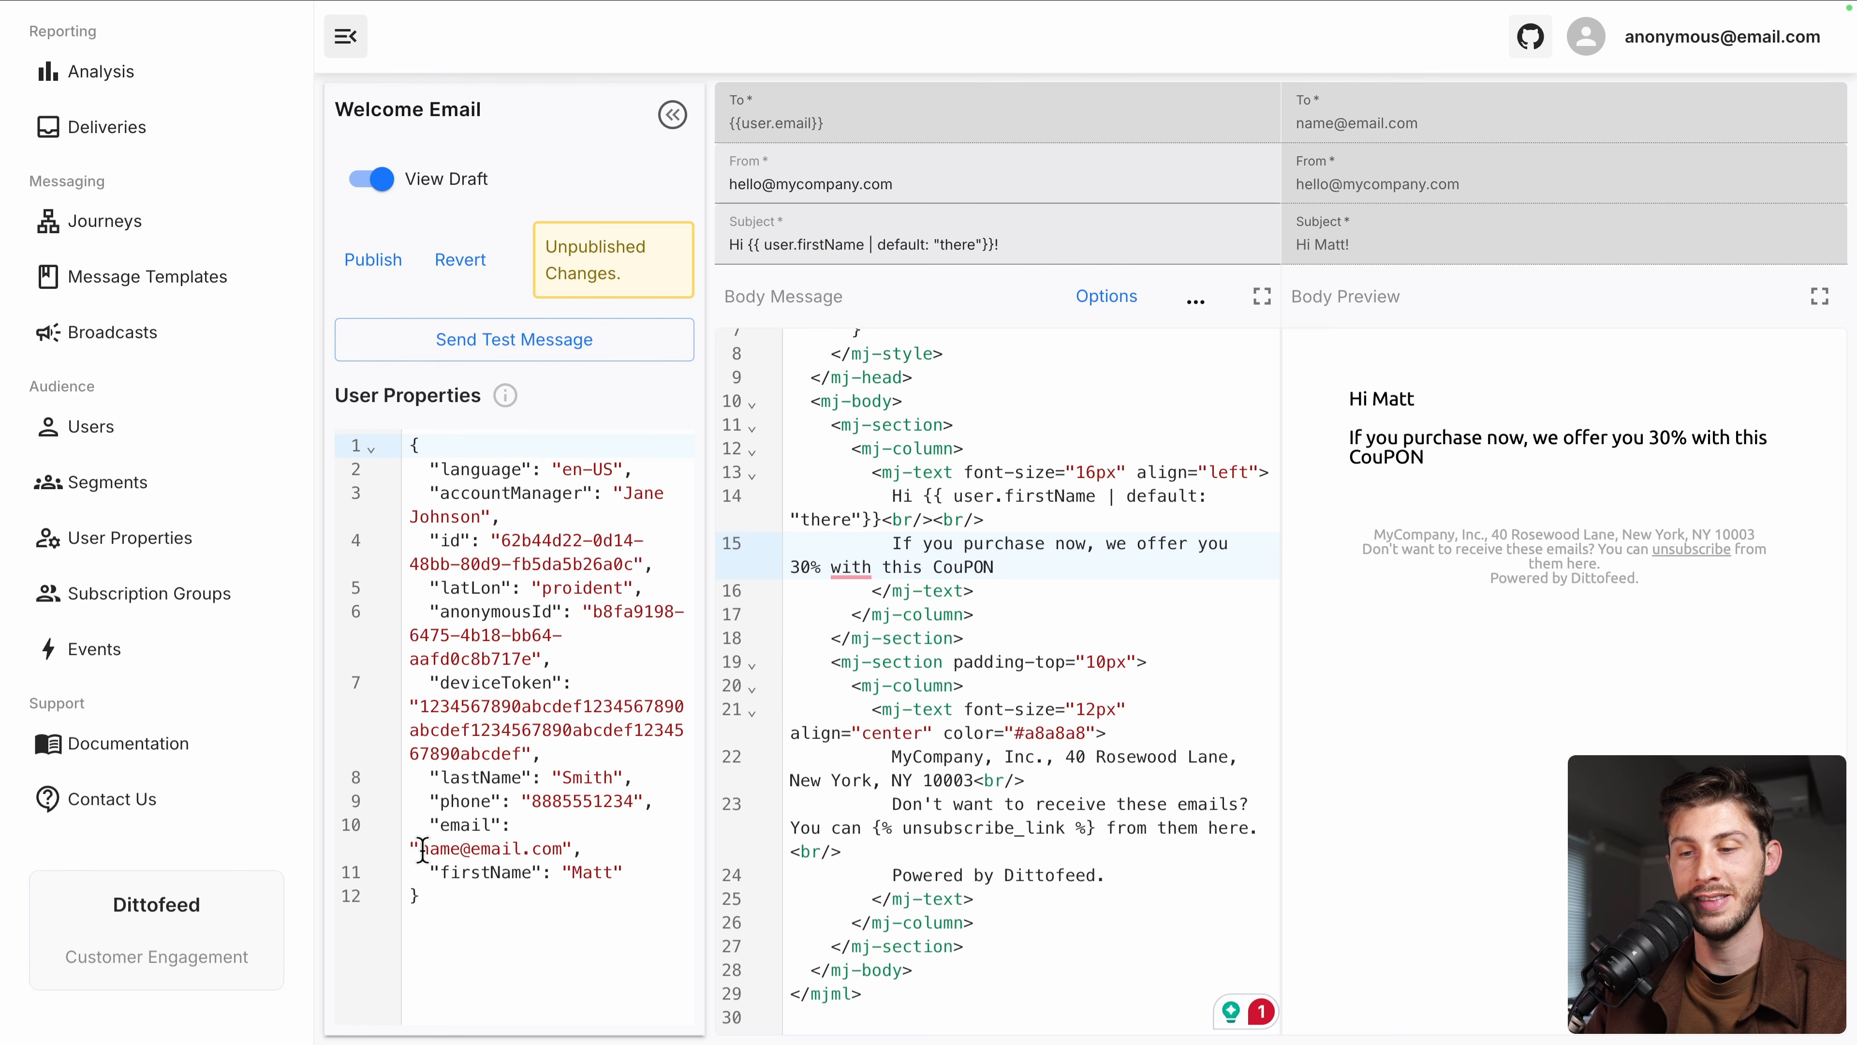
# Give the test user a real email address and send an SMTP test, which fails for missing host
pyautogui.moveTo(422, 850); pyautogui.dragTo(575, 848)
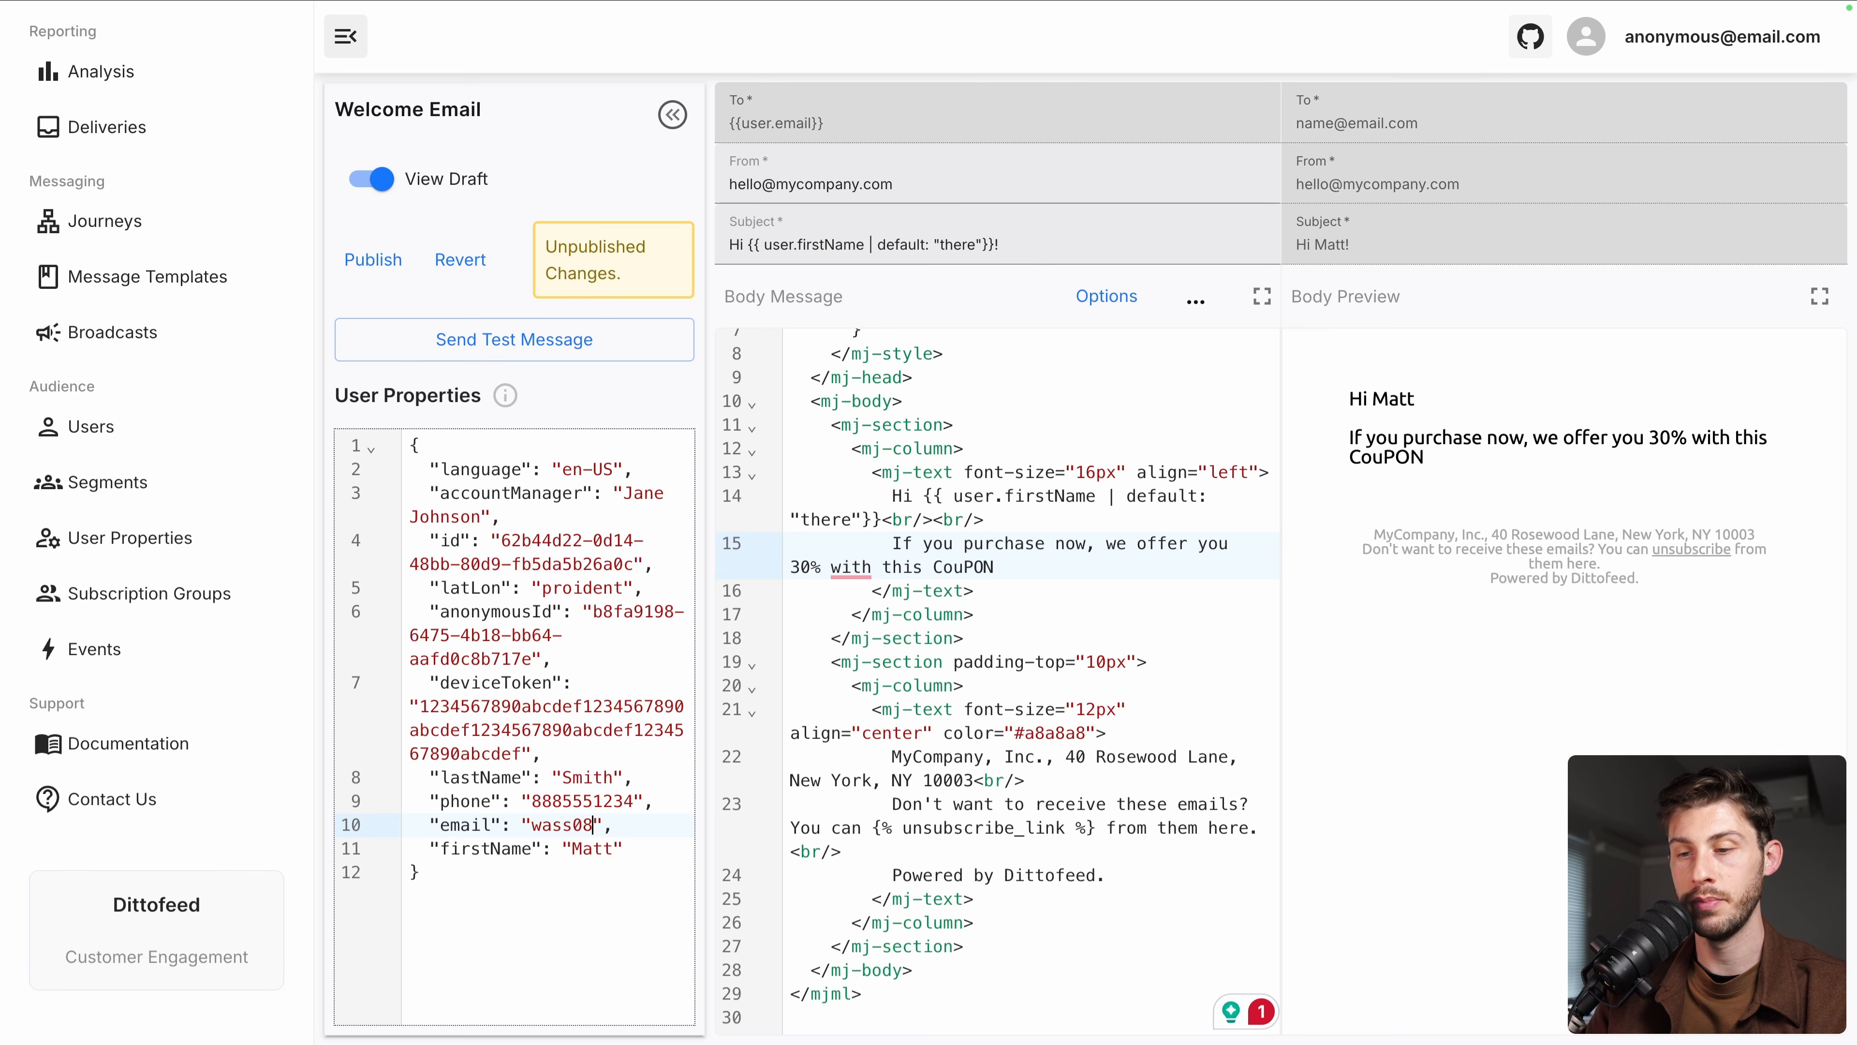
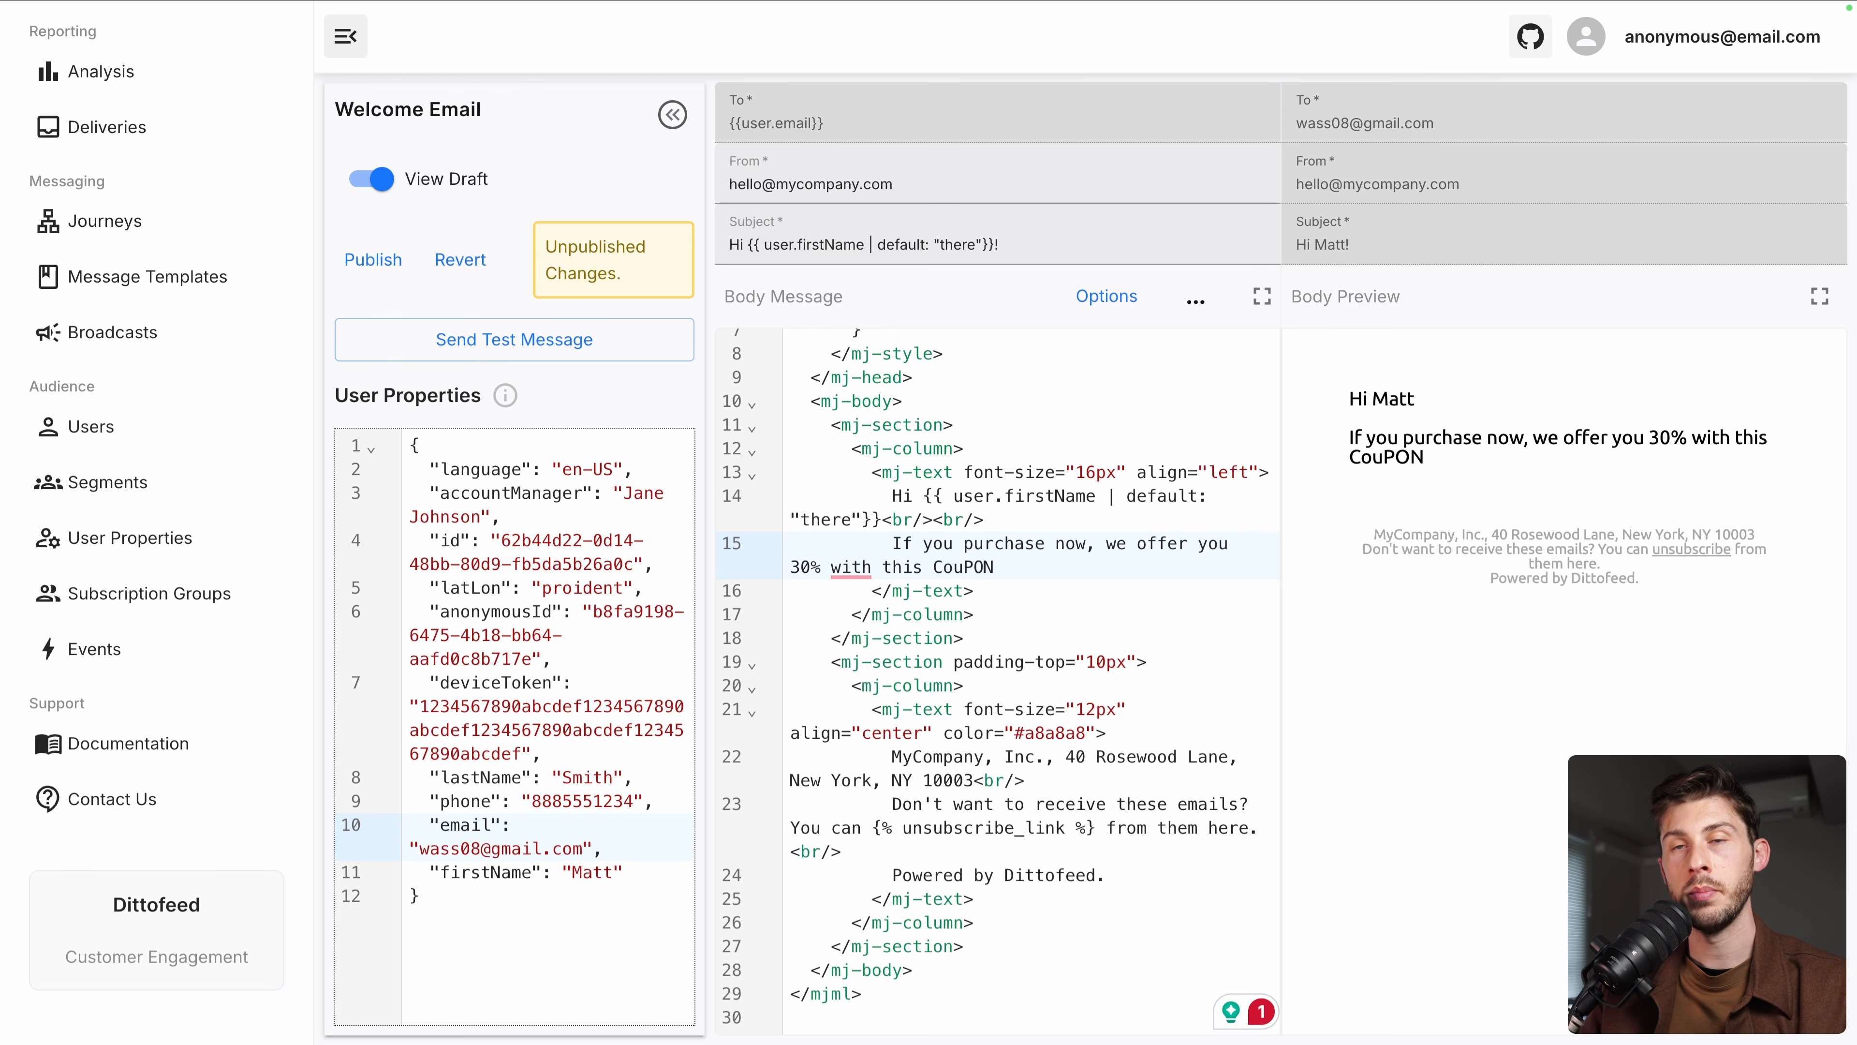
pyautogui.click(518, 343)
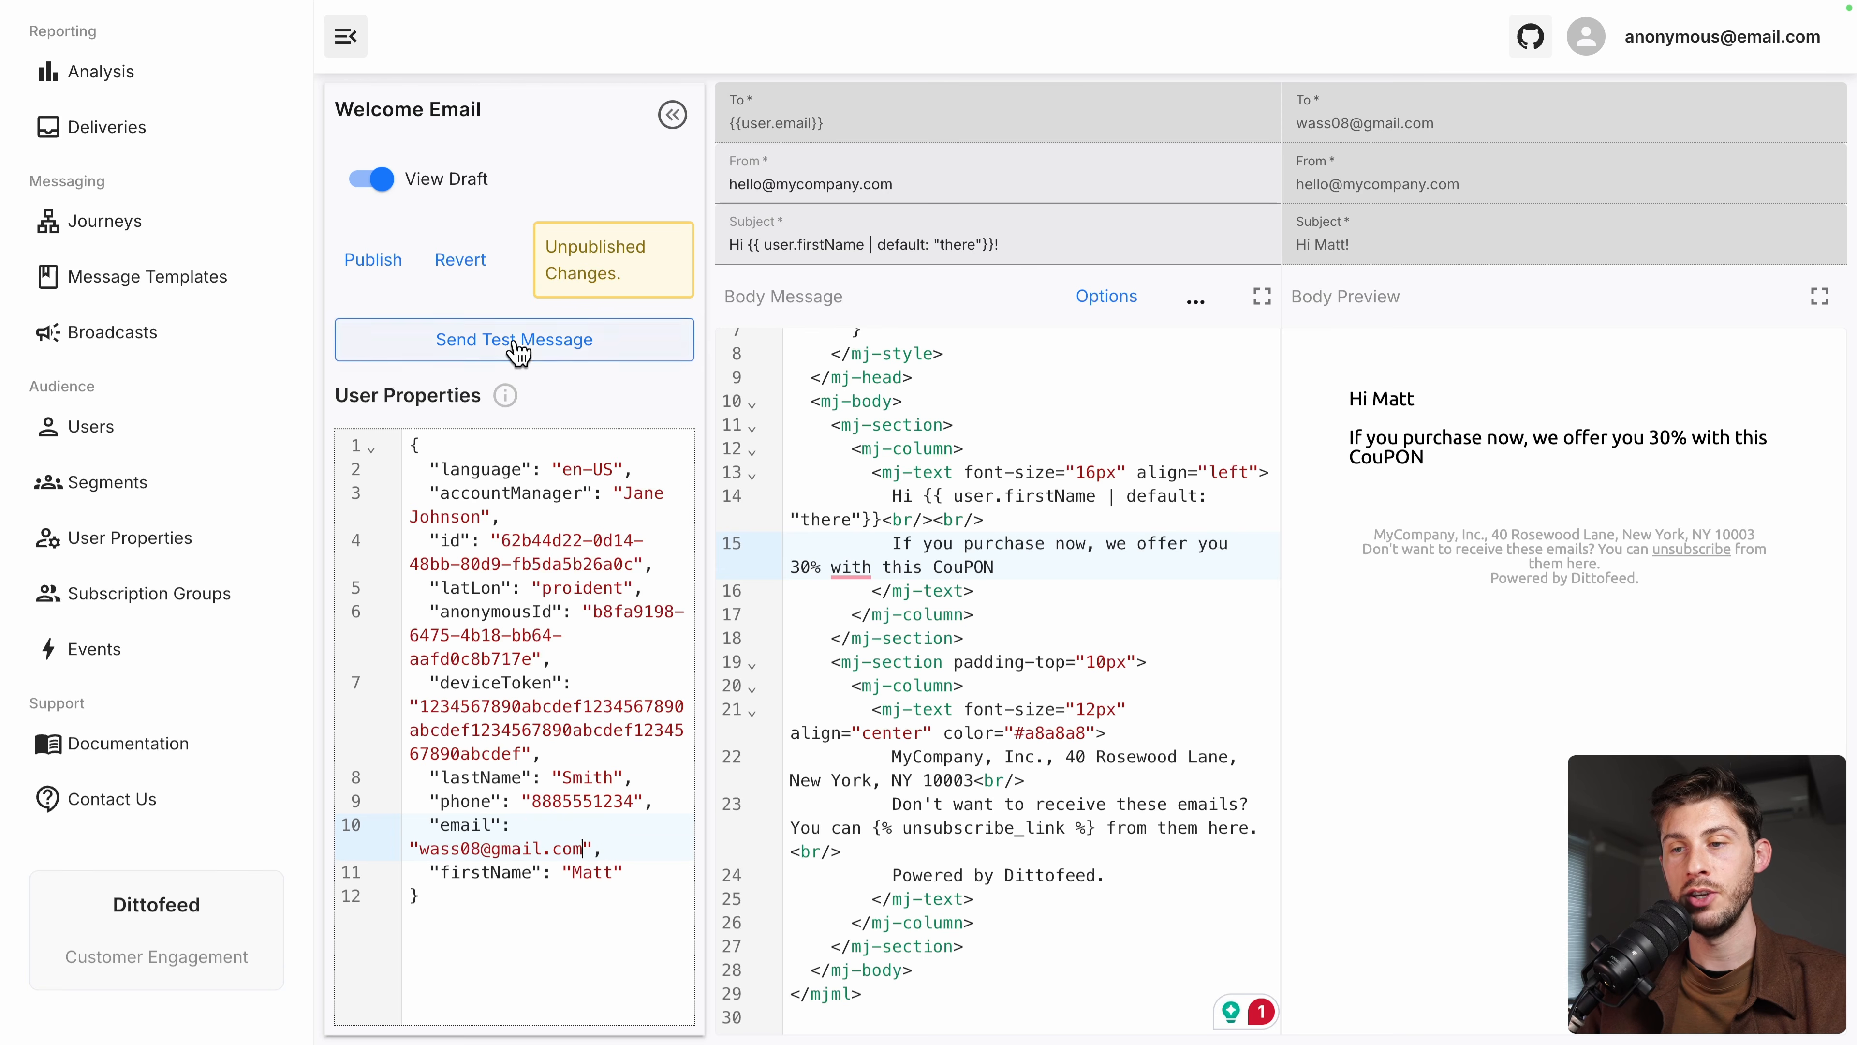
pyautogui.click(864, 534)
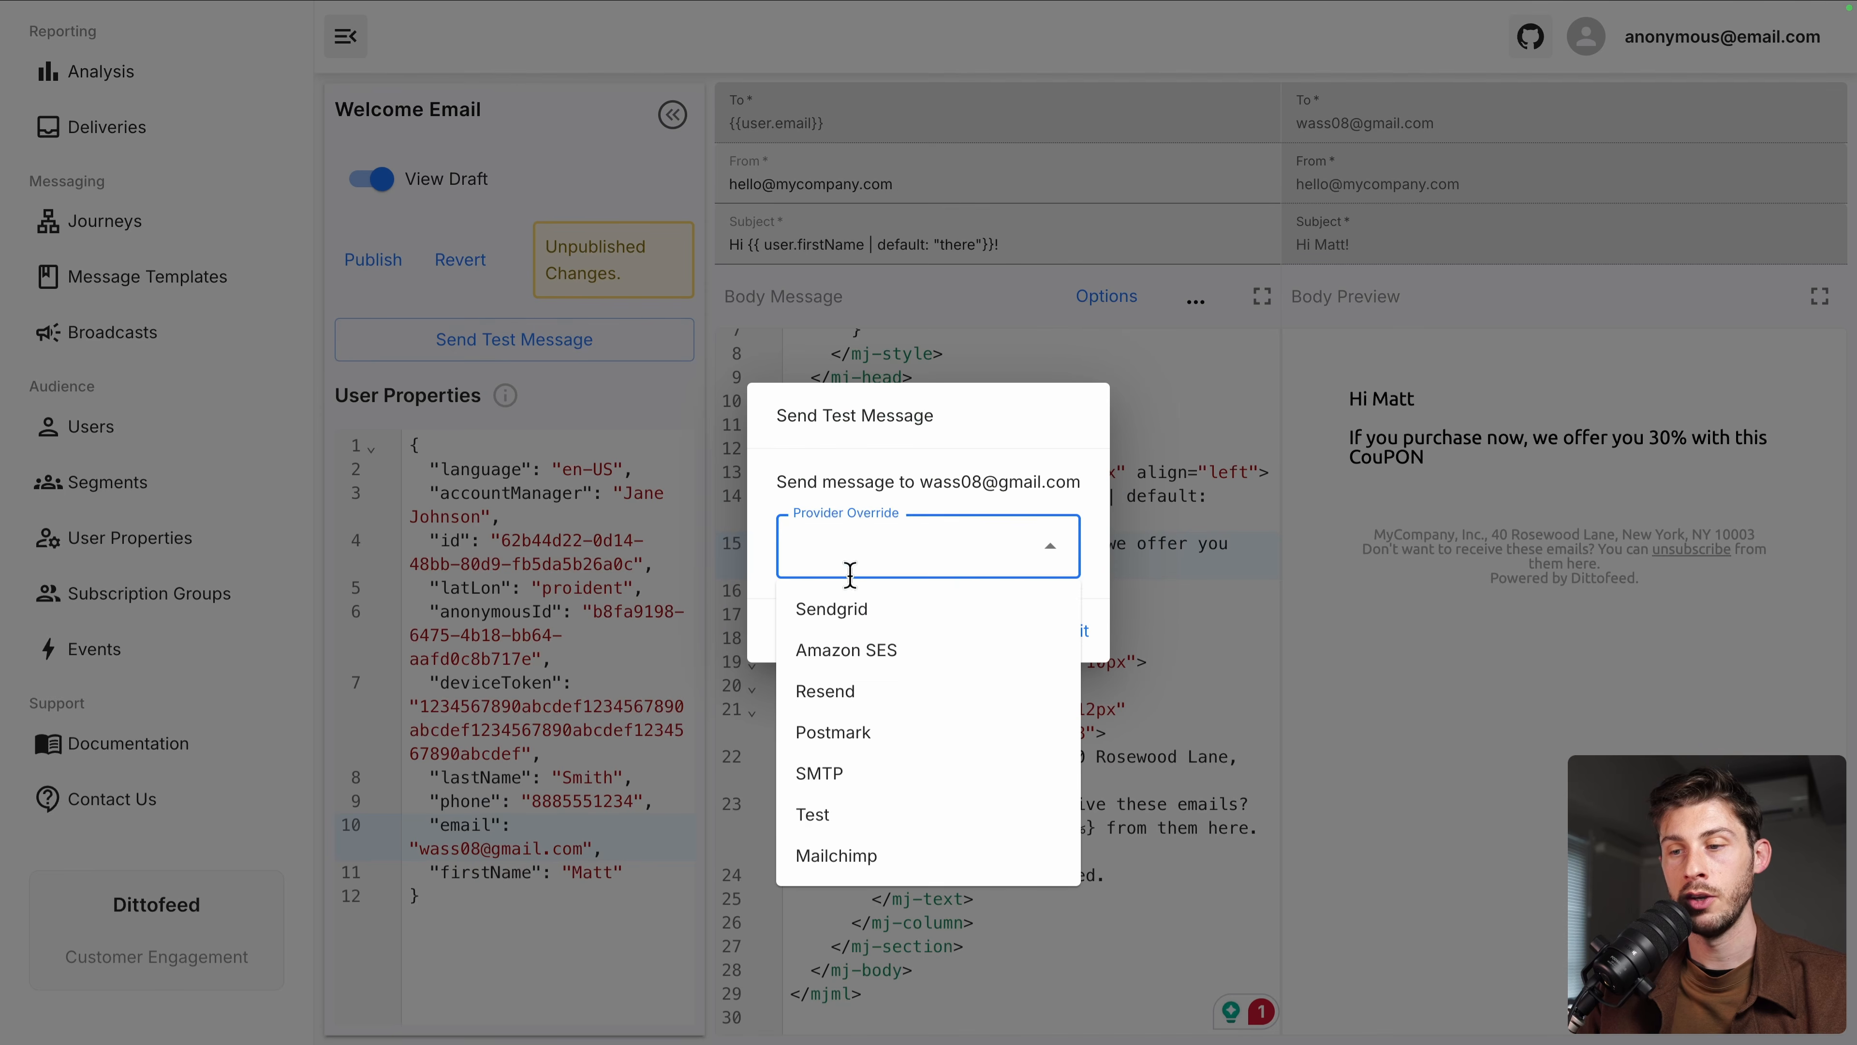
pyautogui.click(924, 781)
pyautogui.click(1064, 635)
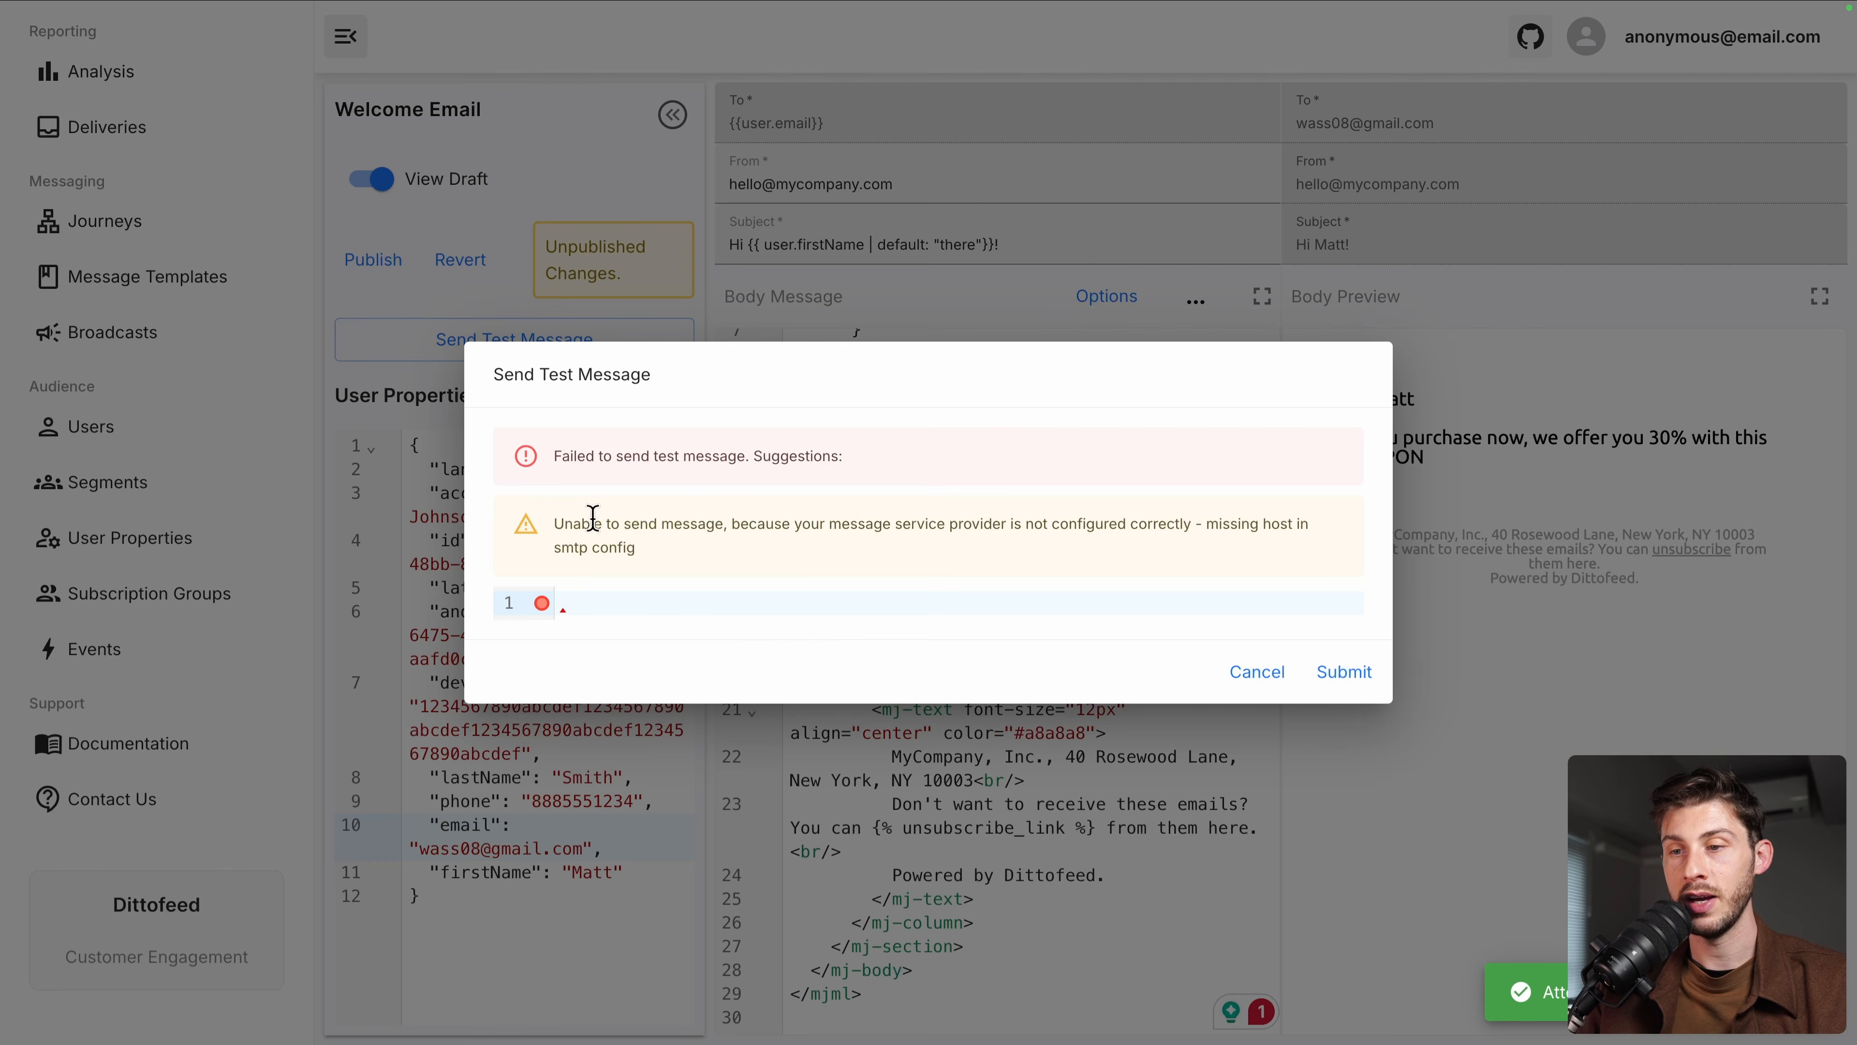
pyautogui.moveTo(1203, 524); pyautogui.dragTo(1170, 562)
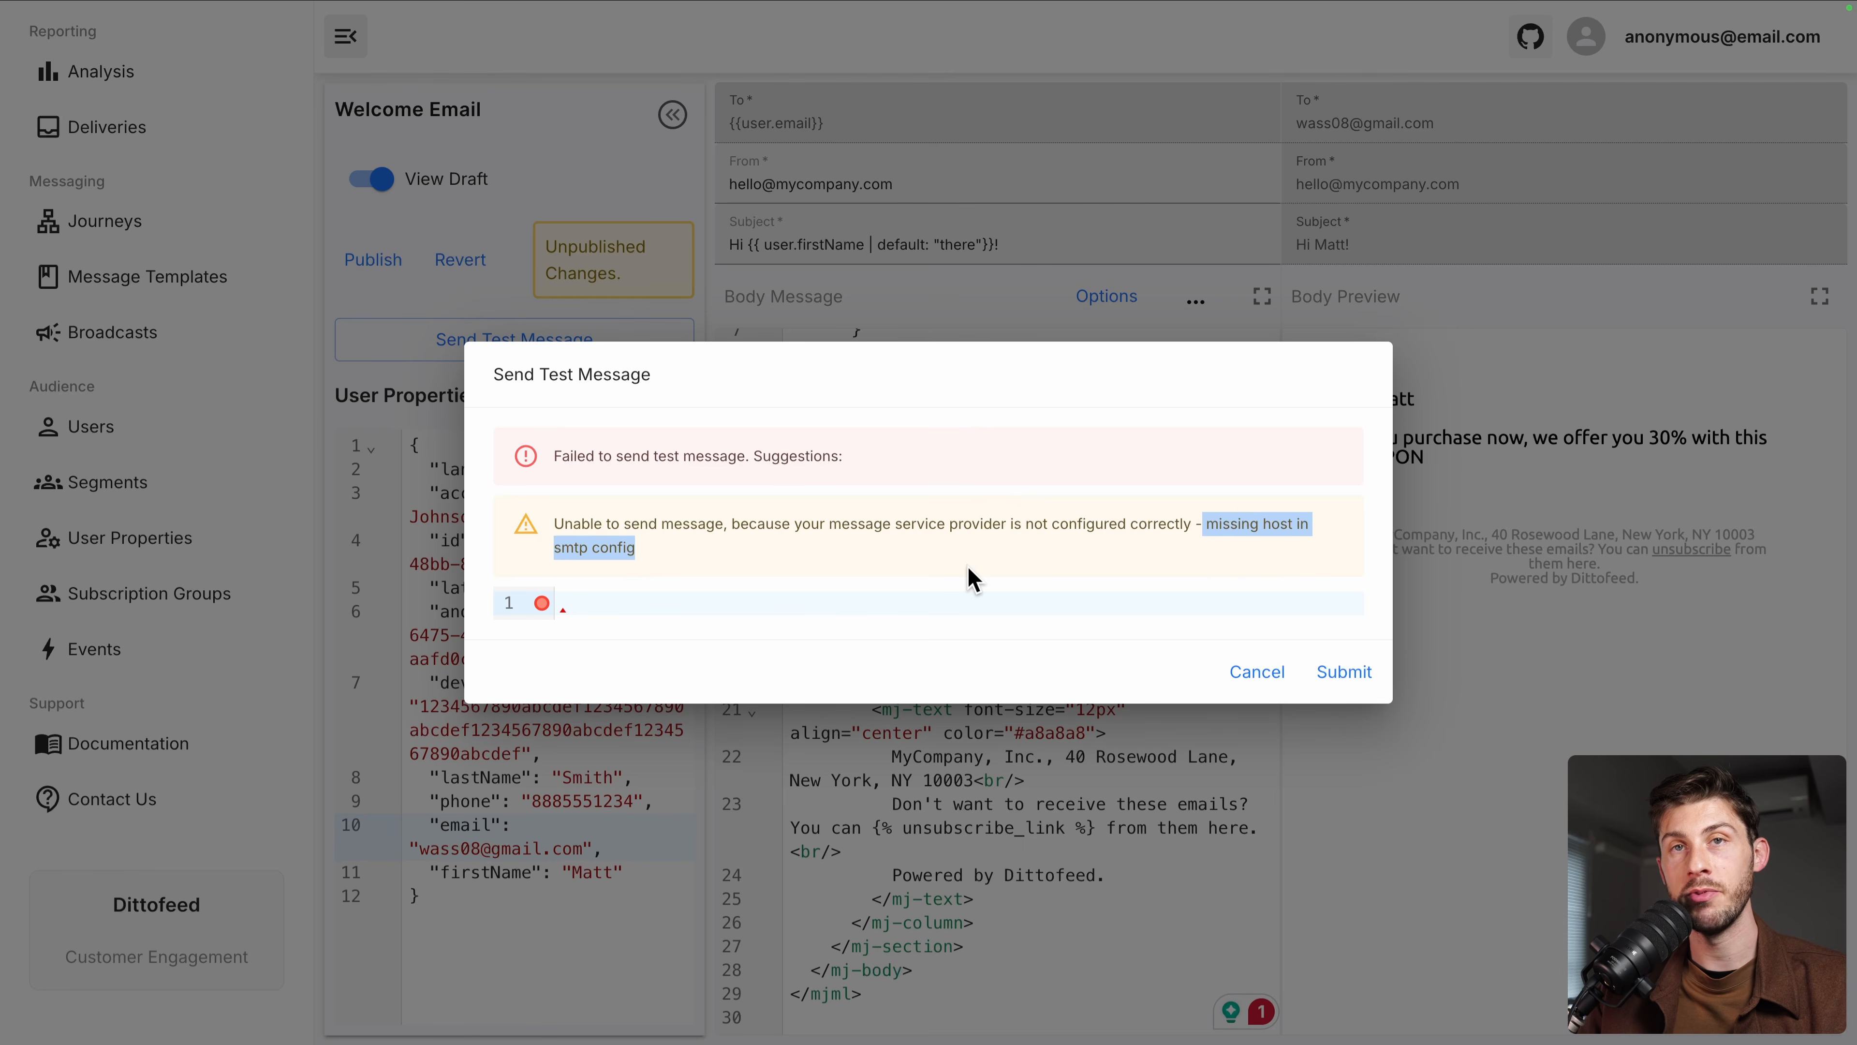
pyautogui.press('Escape')
# Open the workspace settings and scroll down to the SMTP section
pyautogui.click(1624, 53)
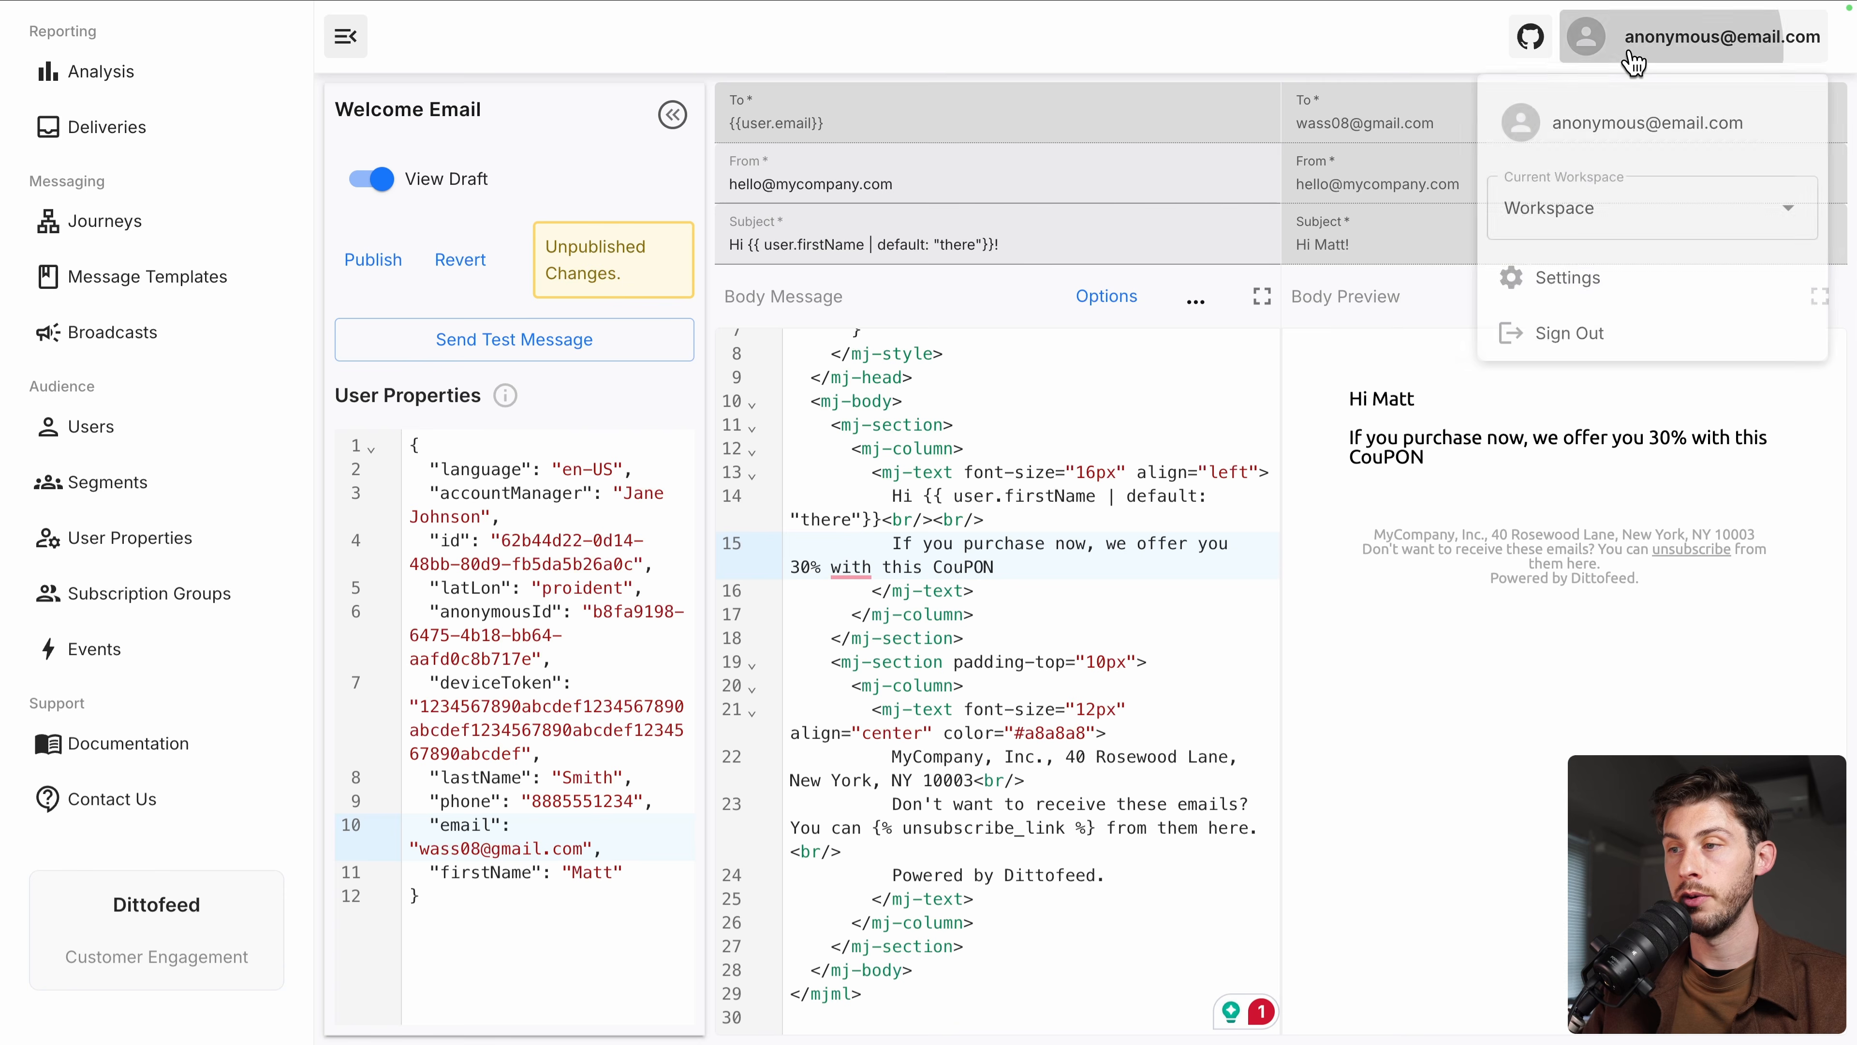
pyautogui.click(1506, 276)
pyautogui.scroll(-1, 584, 446)
pyautogui.scroll(-20, 585, 446)
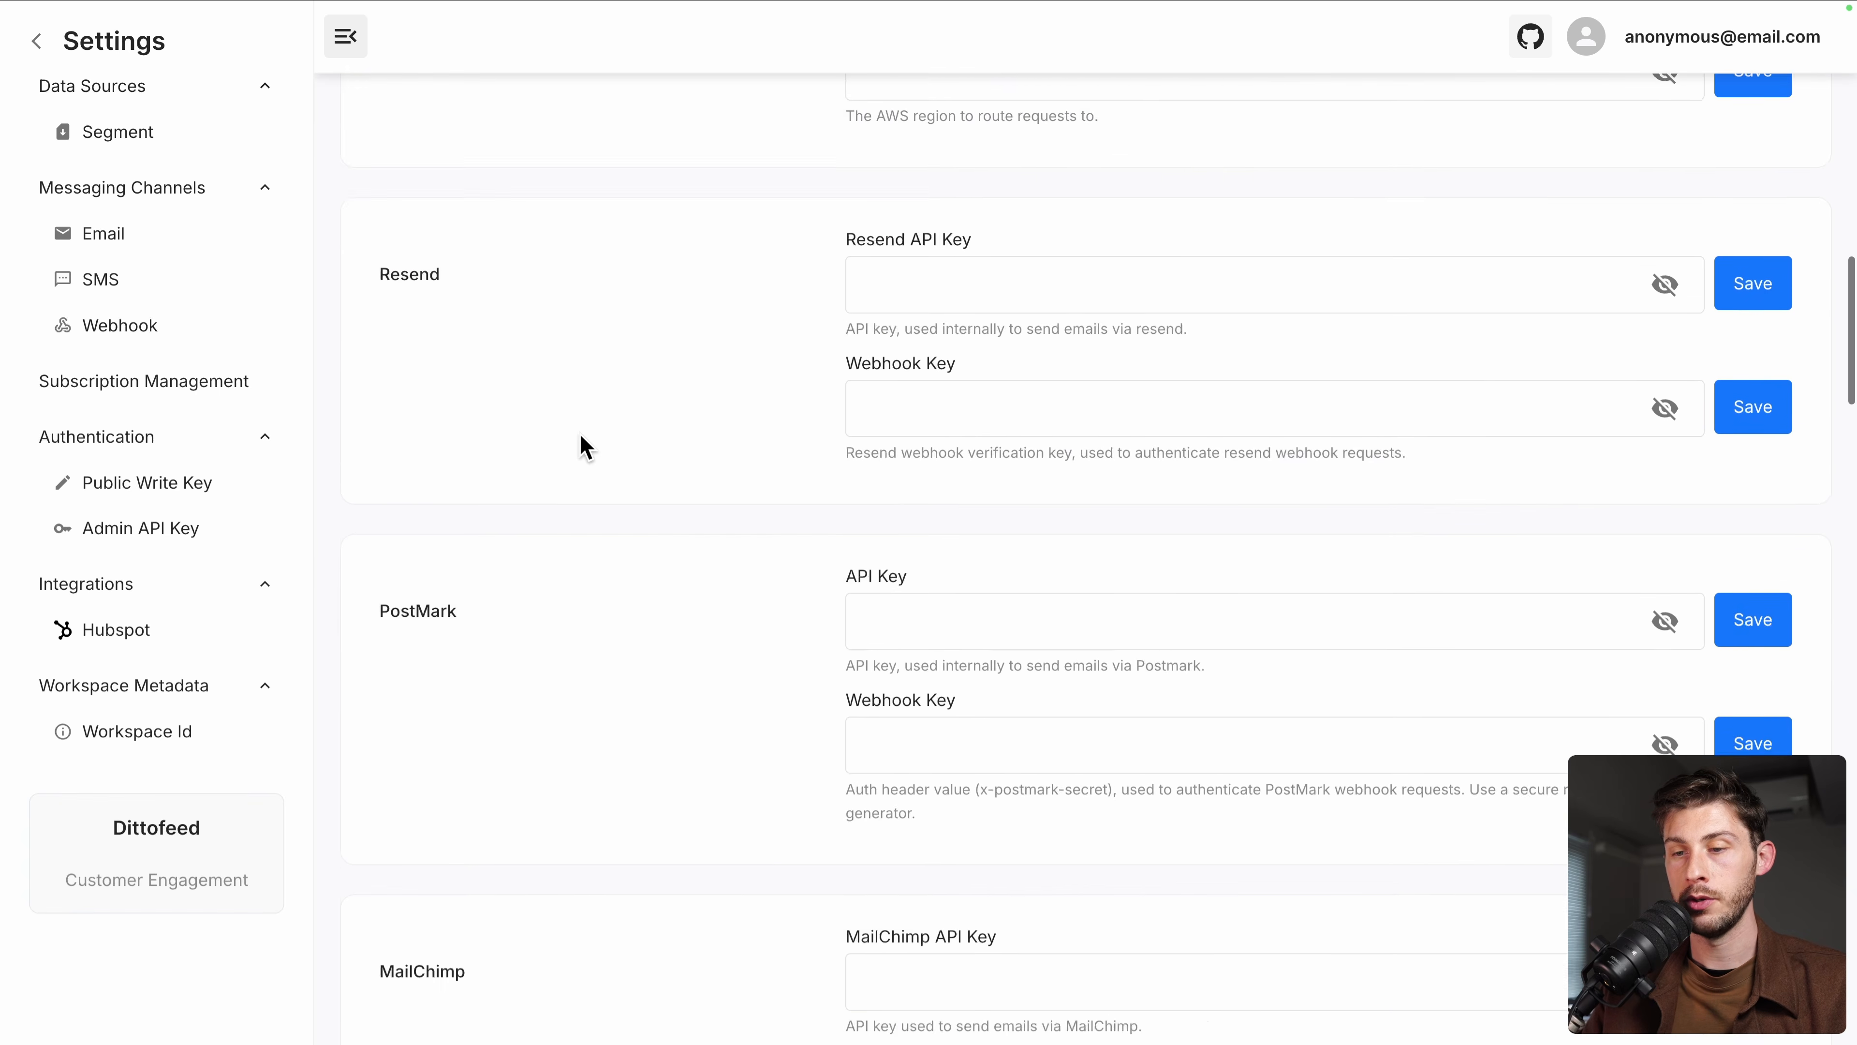
pyautogui.scroll(-9, 583, 444)
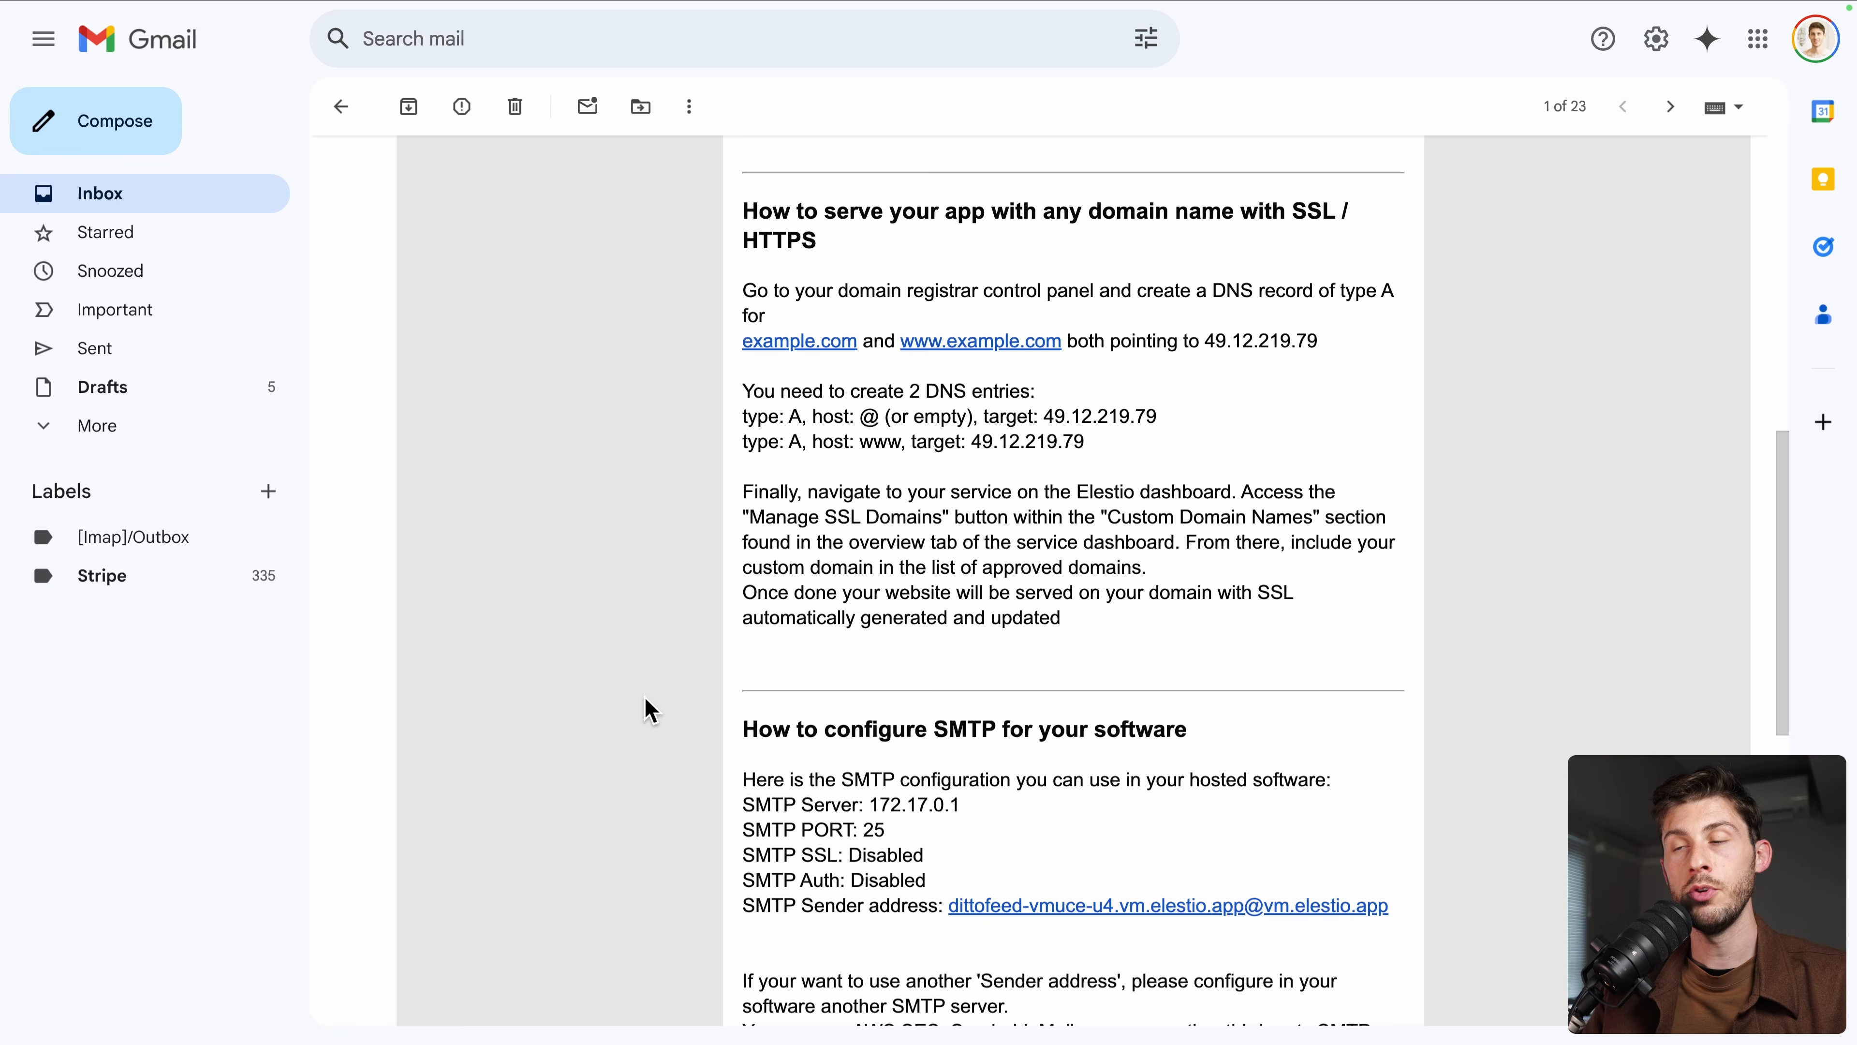
pyautogui.scroll(10, 645, 696)
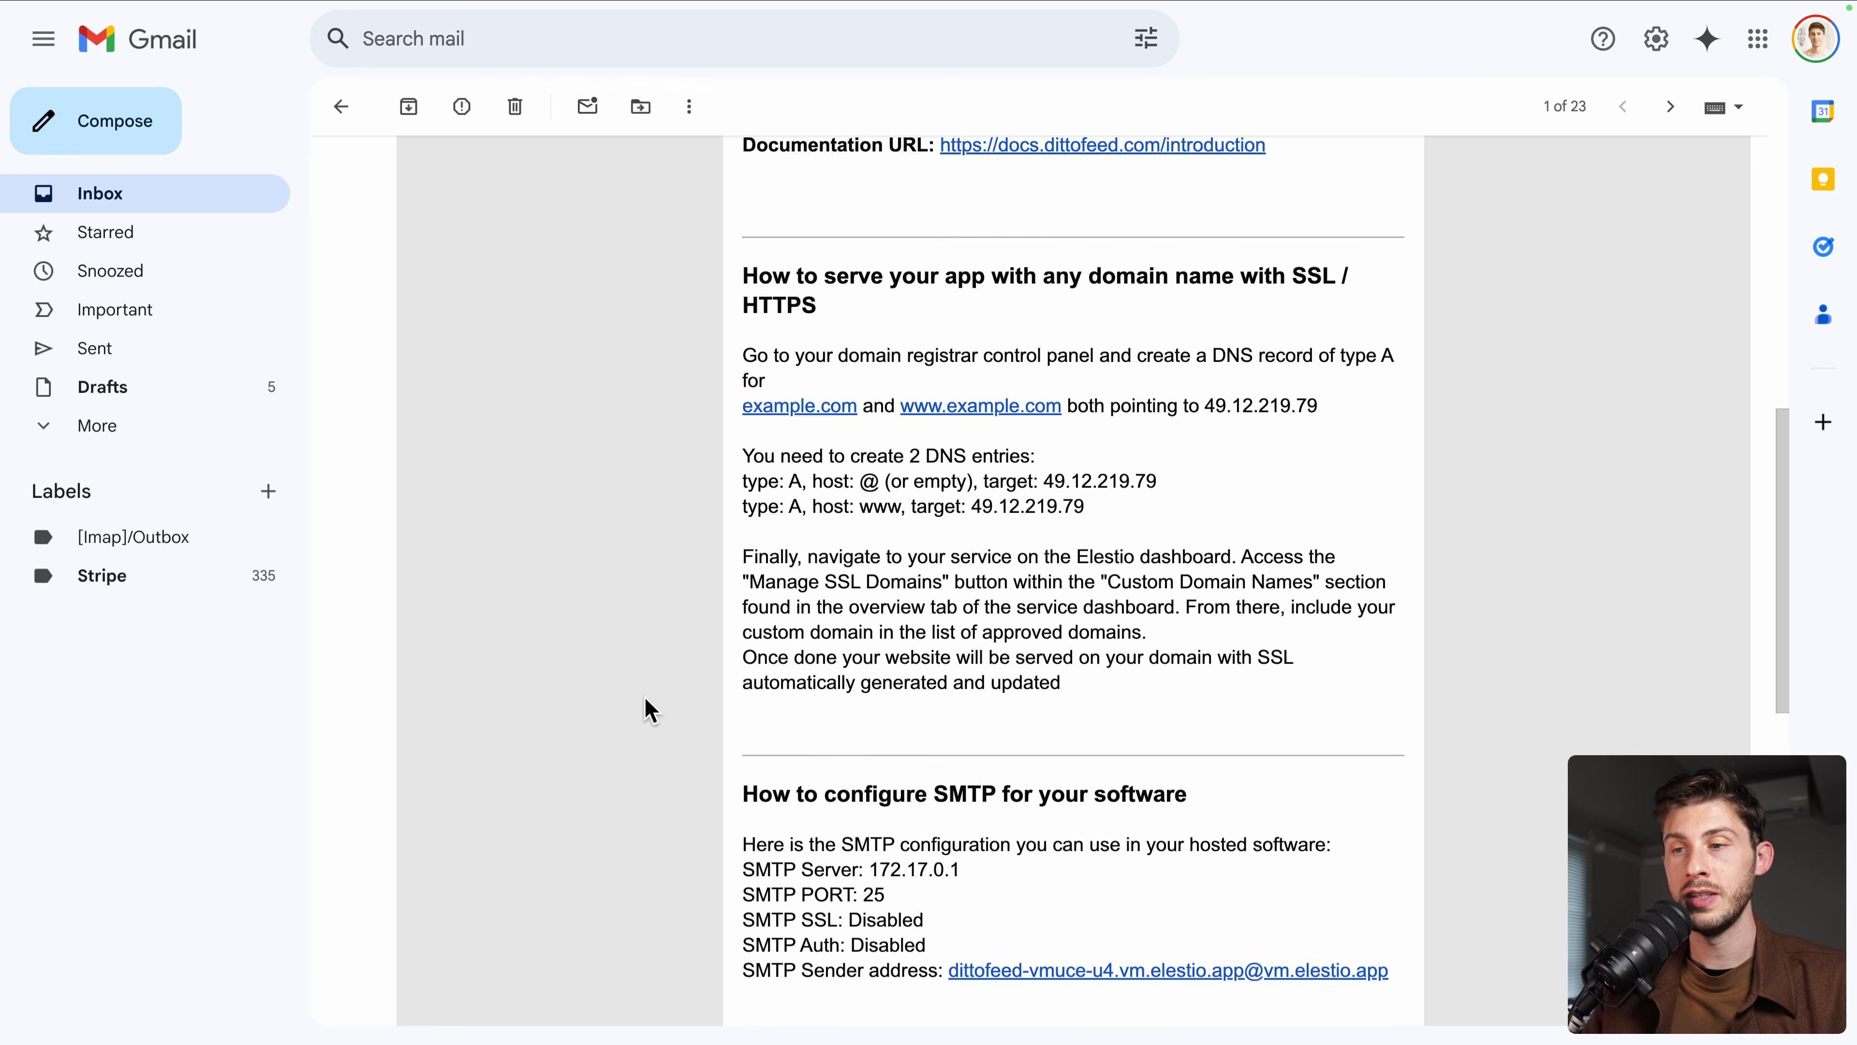
pyautogui.scroll(-12, 648, 710)
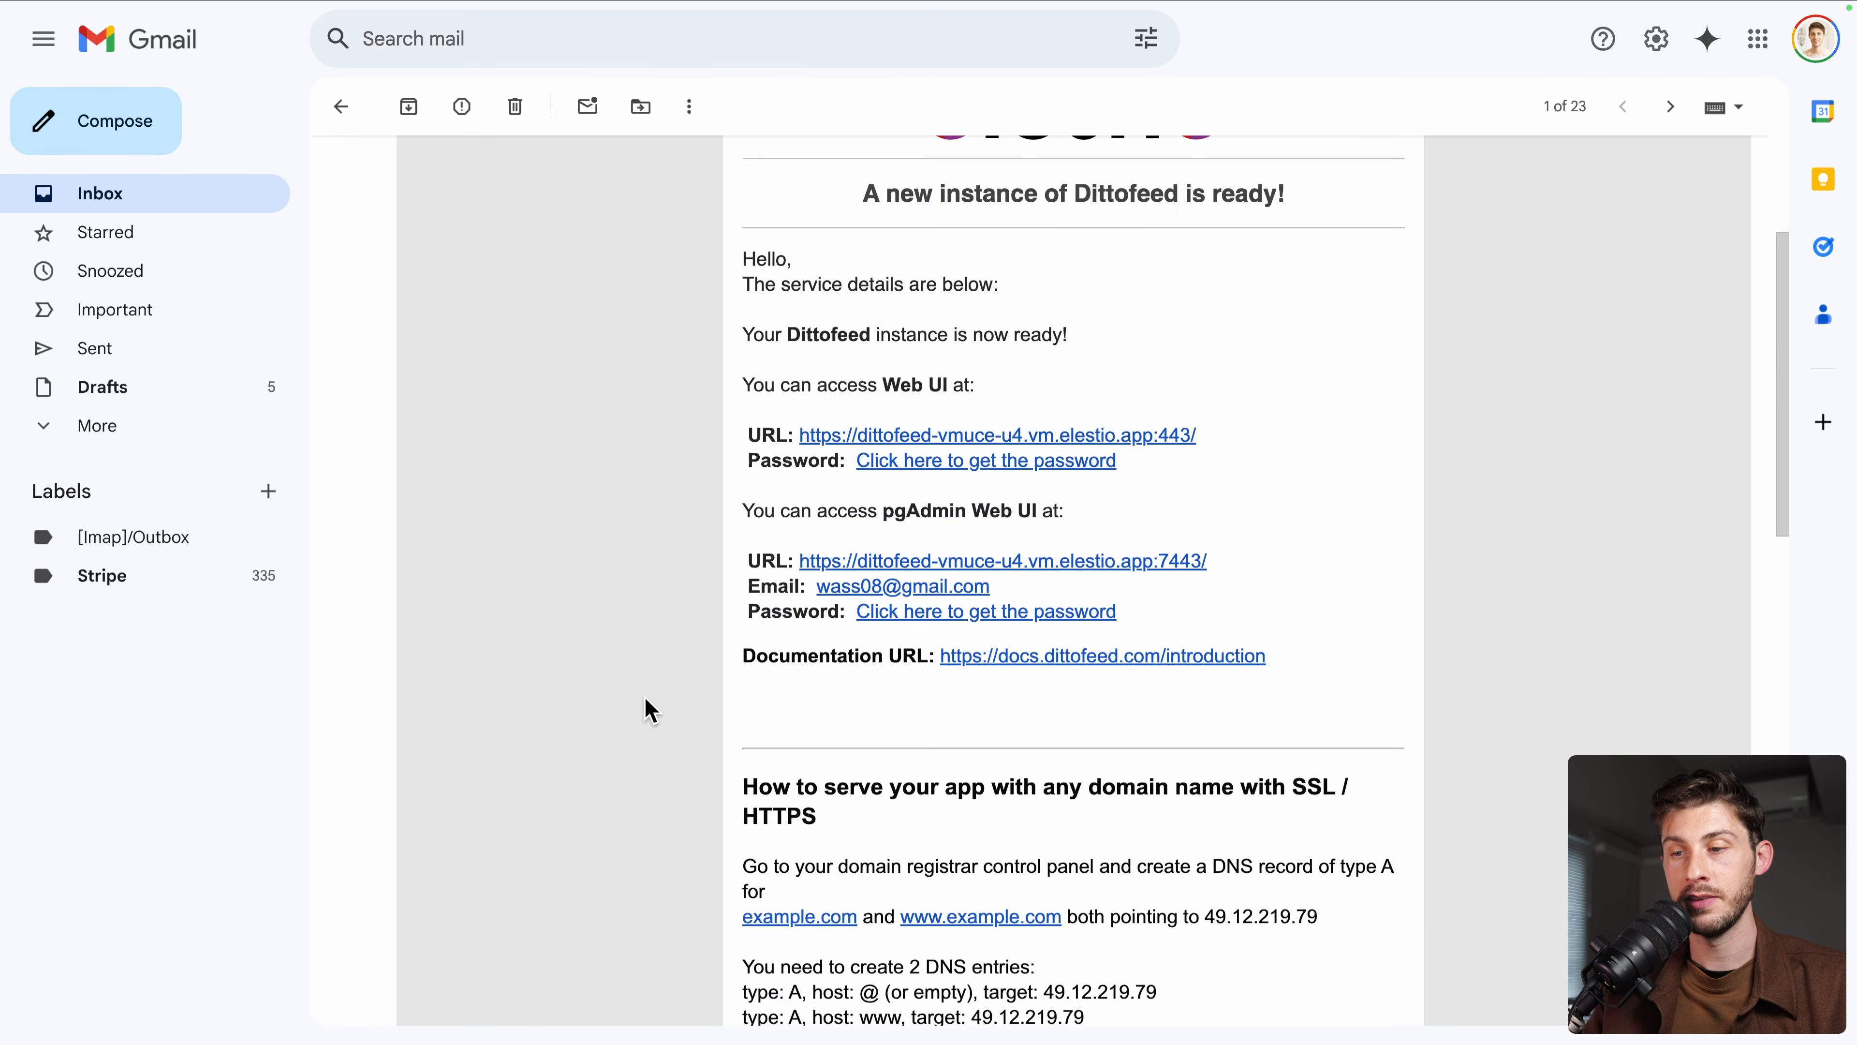
pyautogui.scroll(-4, 649, 710)
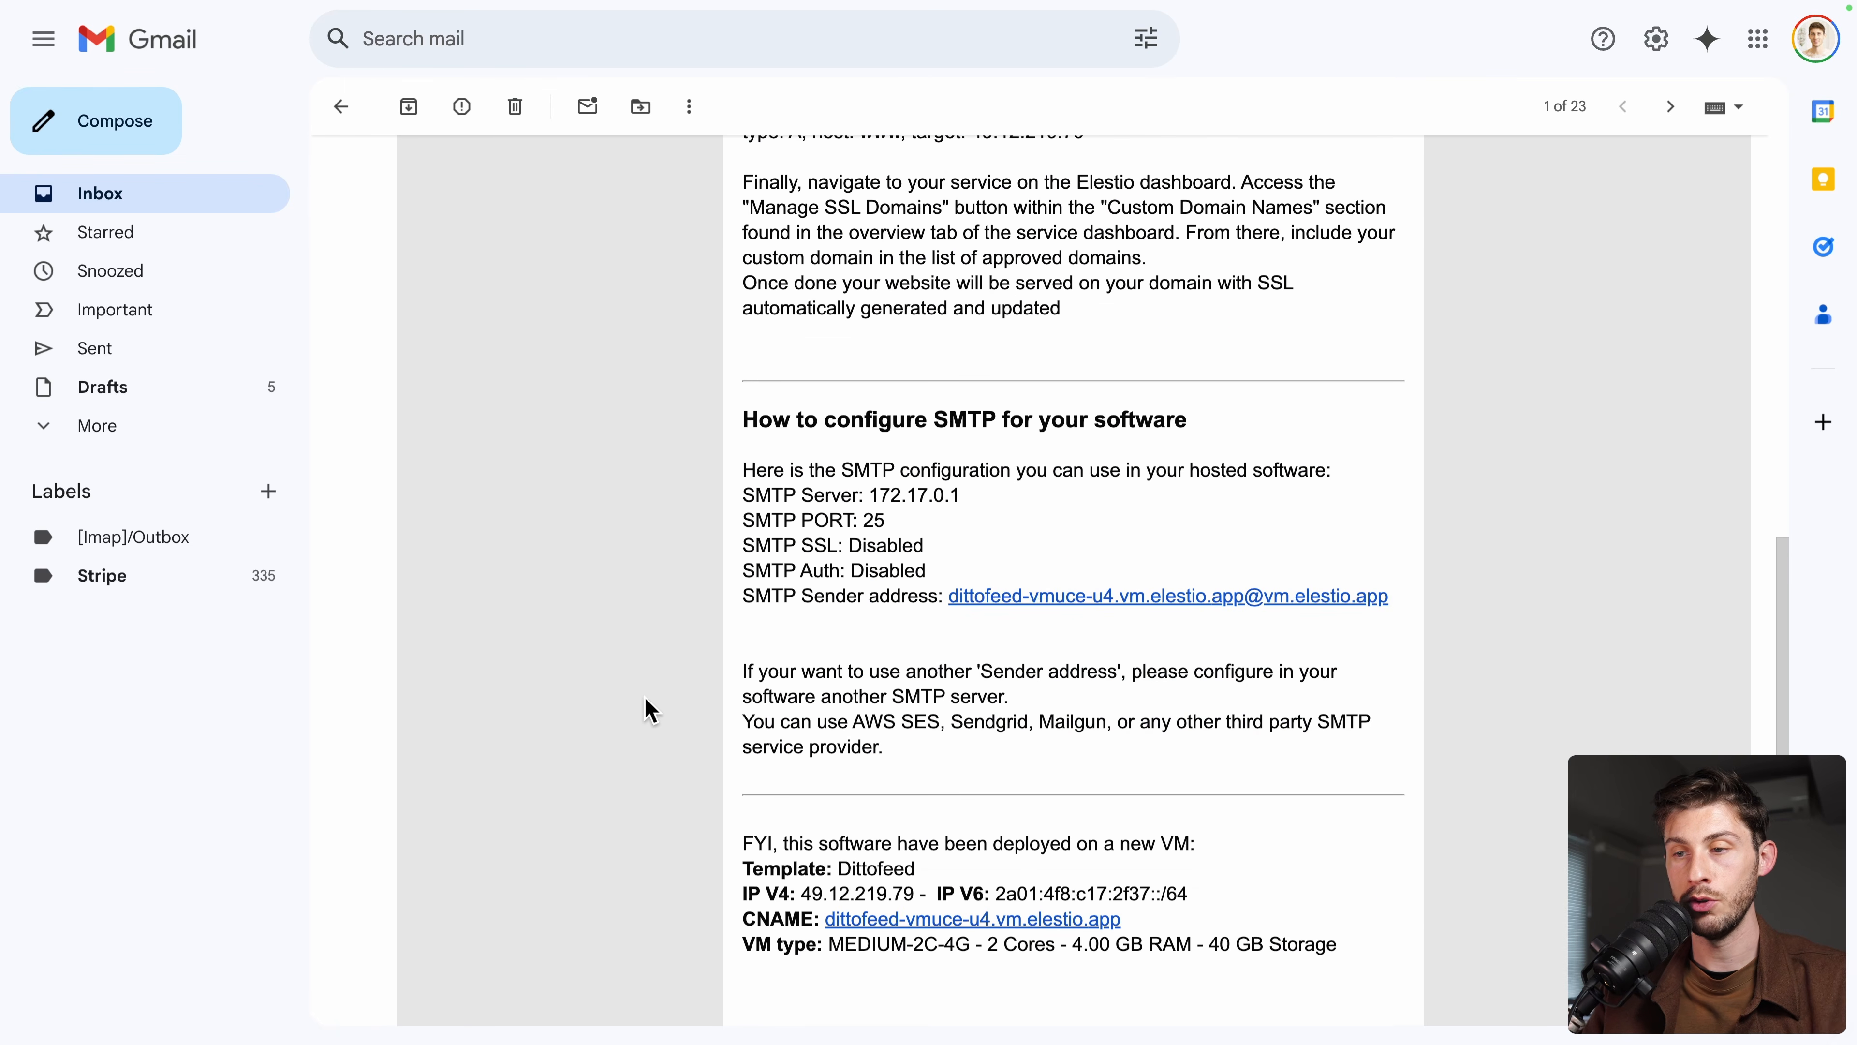
# Save SMTP host 172.17.0.1 and port 25, then return to the dashboard
pyautogui.moveTo(871, 416); pyautogui.dragTo(987, 419)
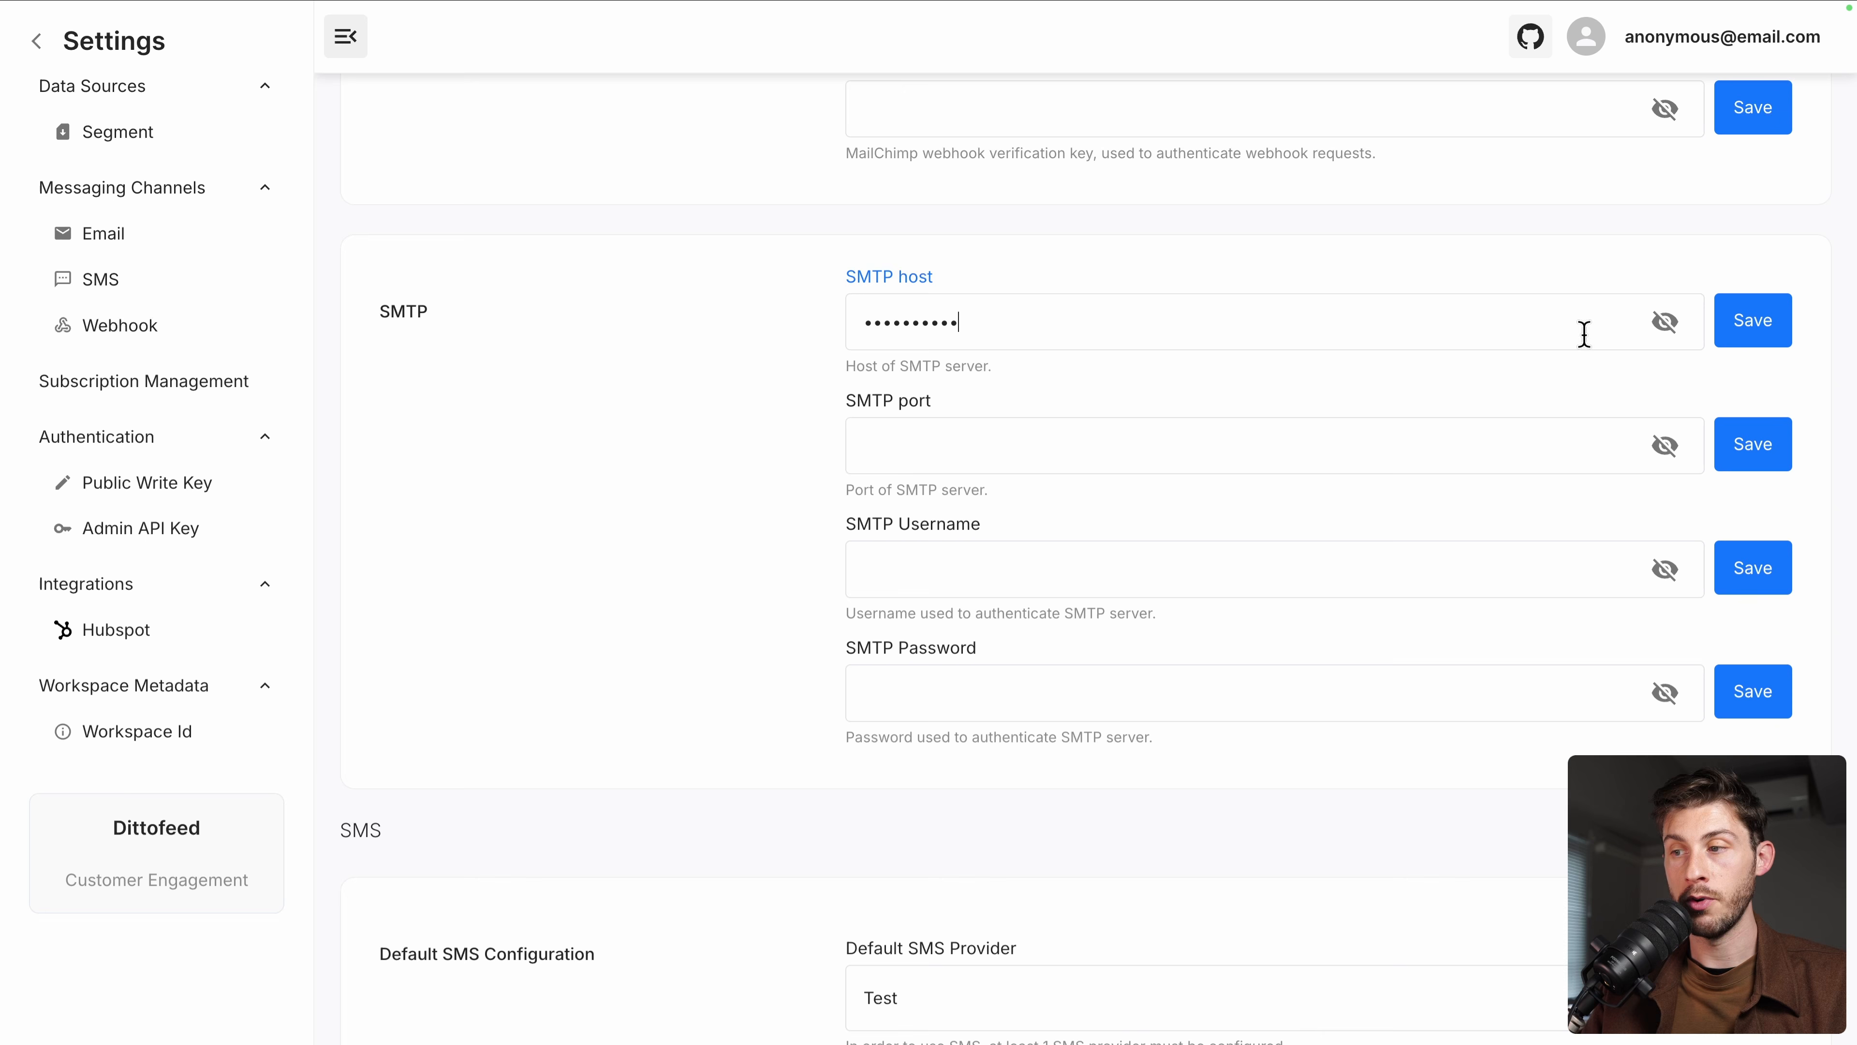
pyautogui.click(1665, 323)
pyautogui.click(1664, 445)
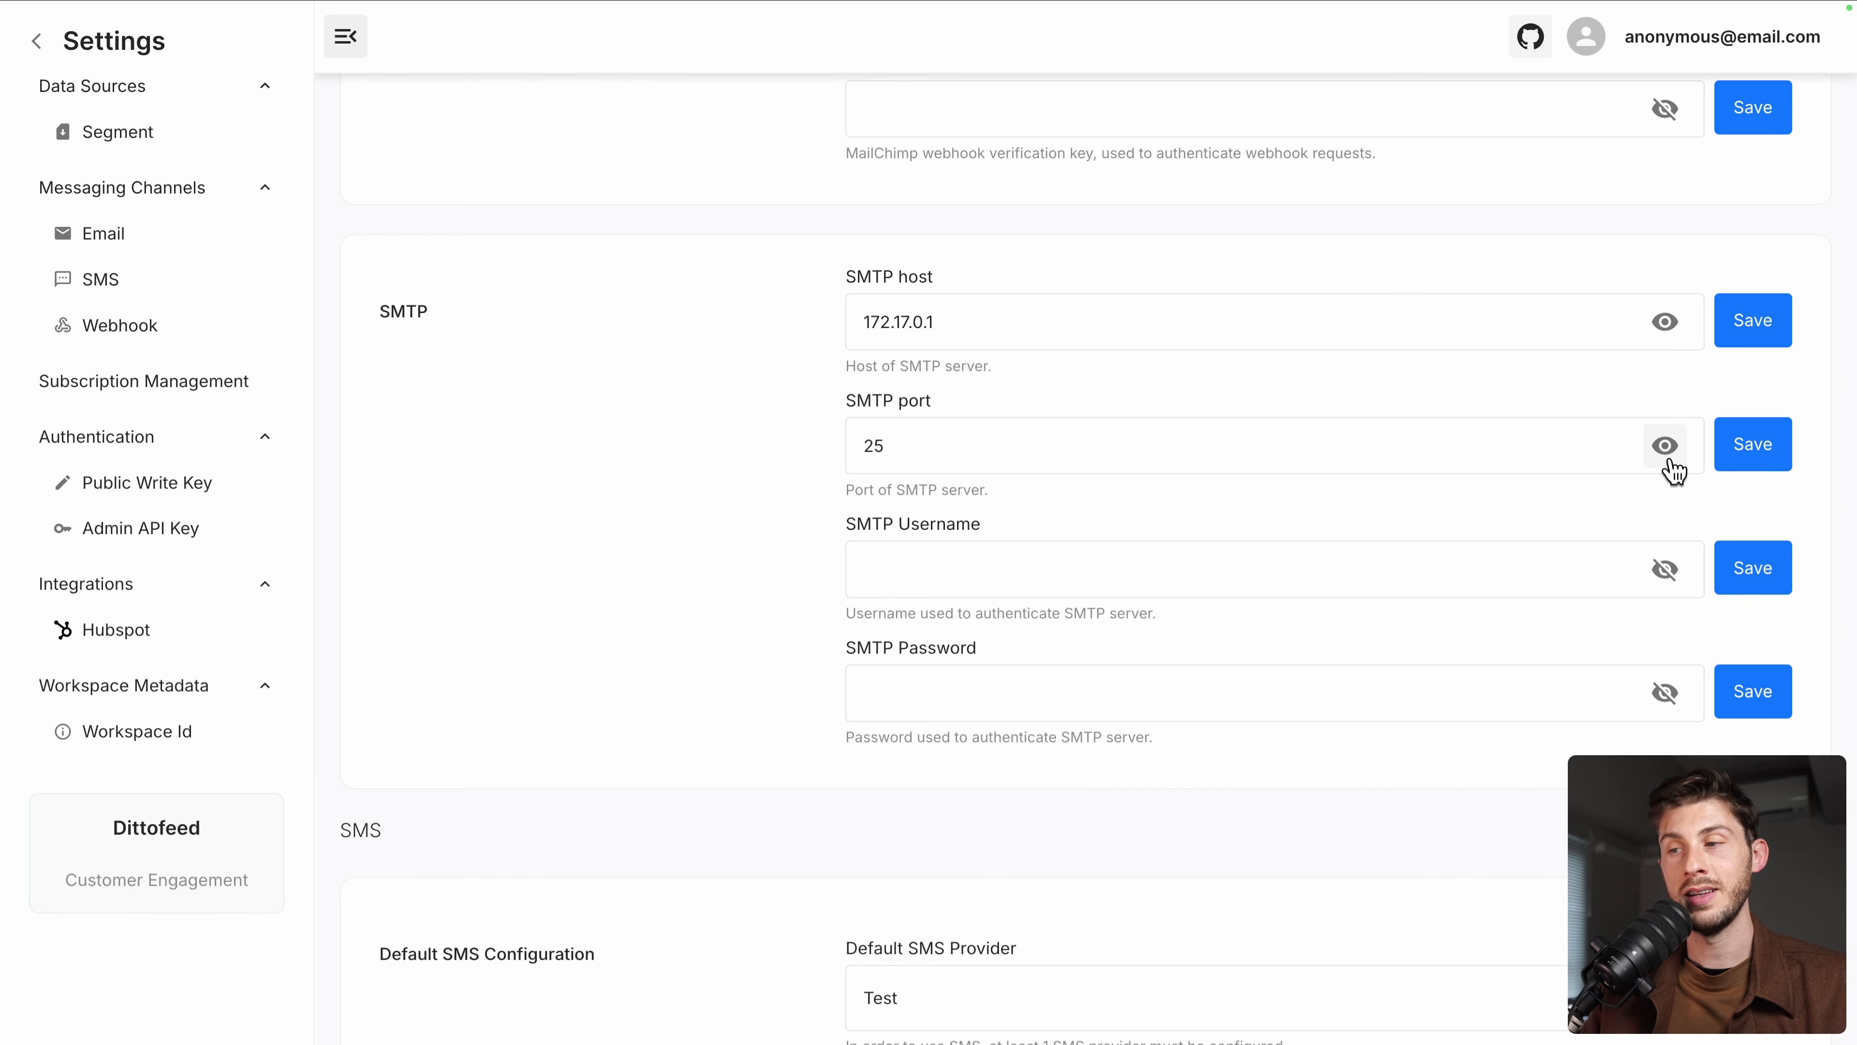
pyautogui.click(1753, 322)
pyautogui.click(1751, 445)
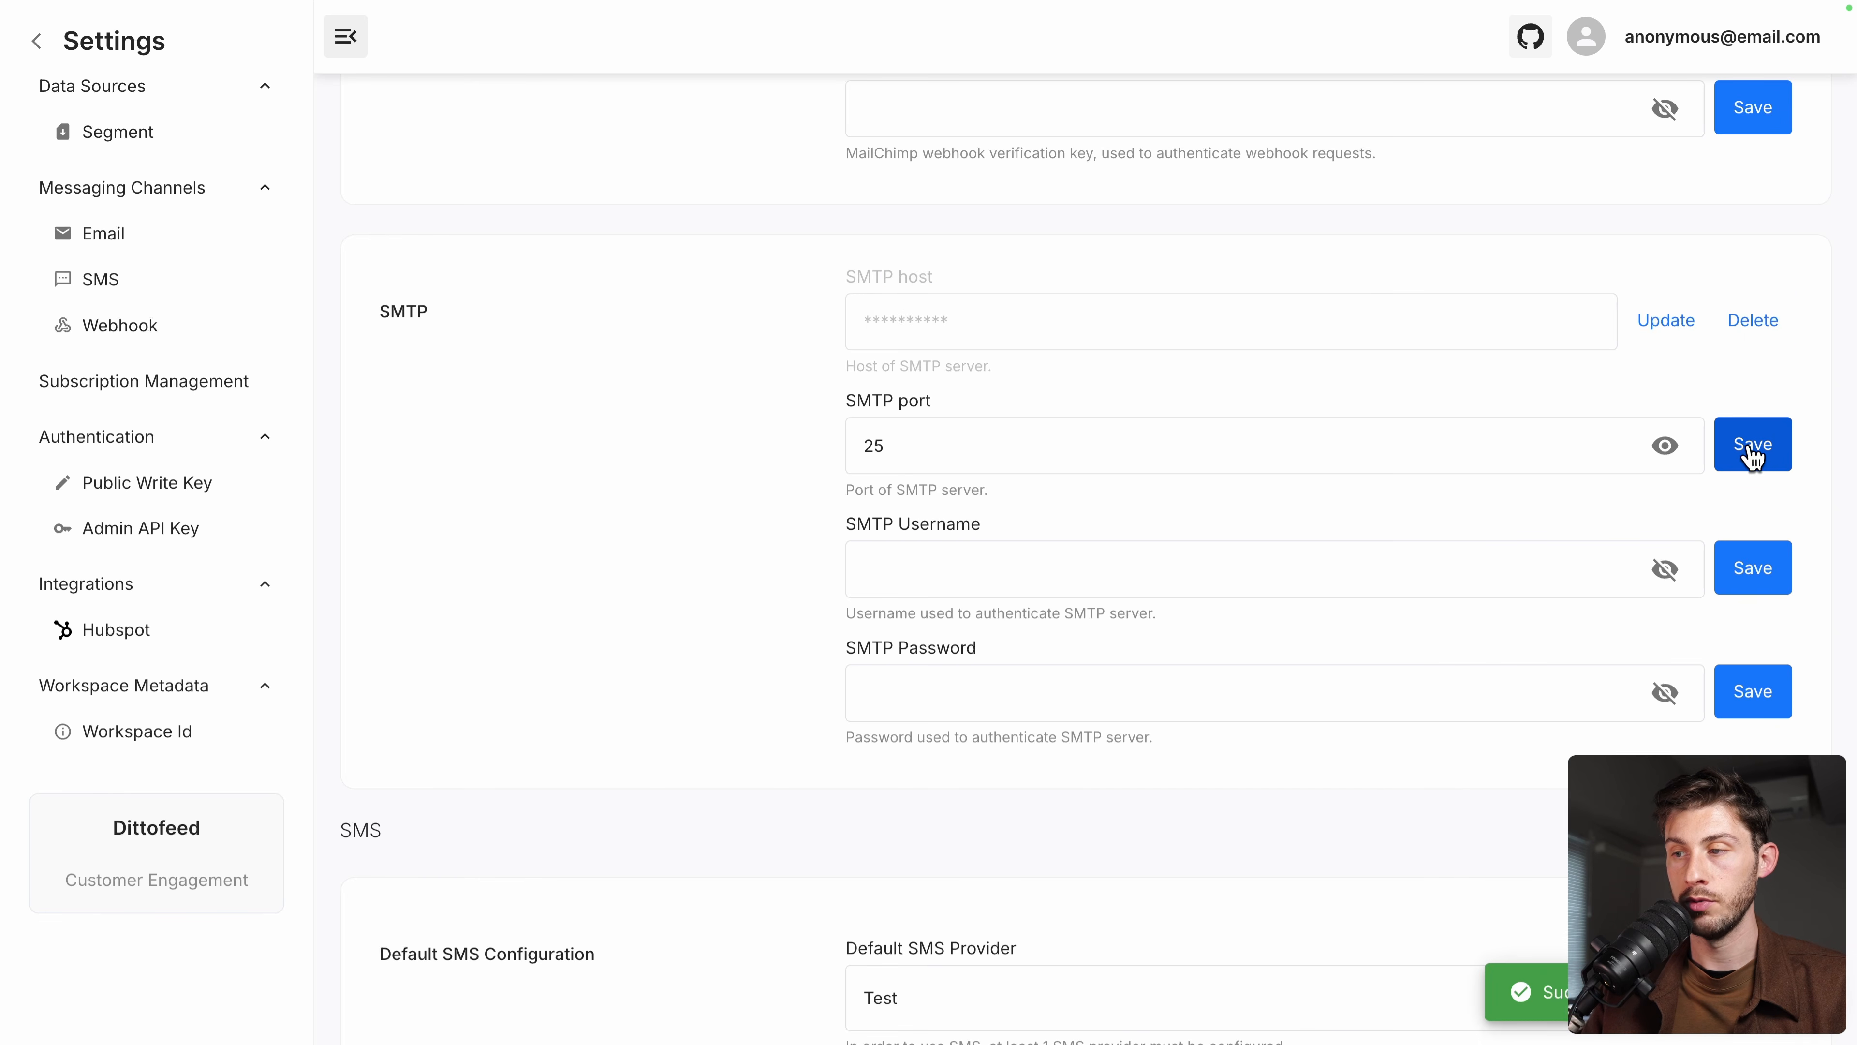
pyautogui.click(276, 287)
pyautogui.click(38, 42)
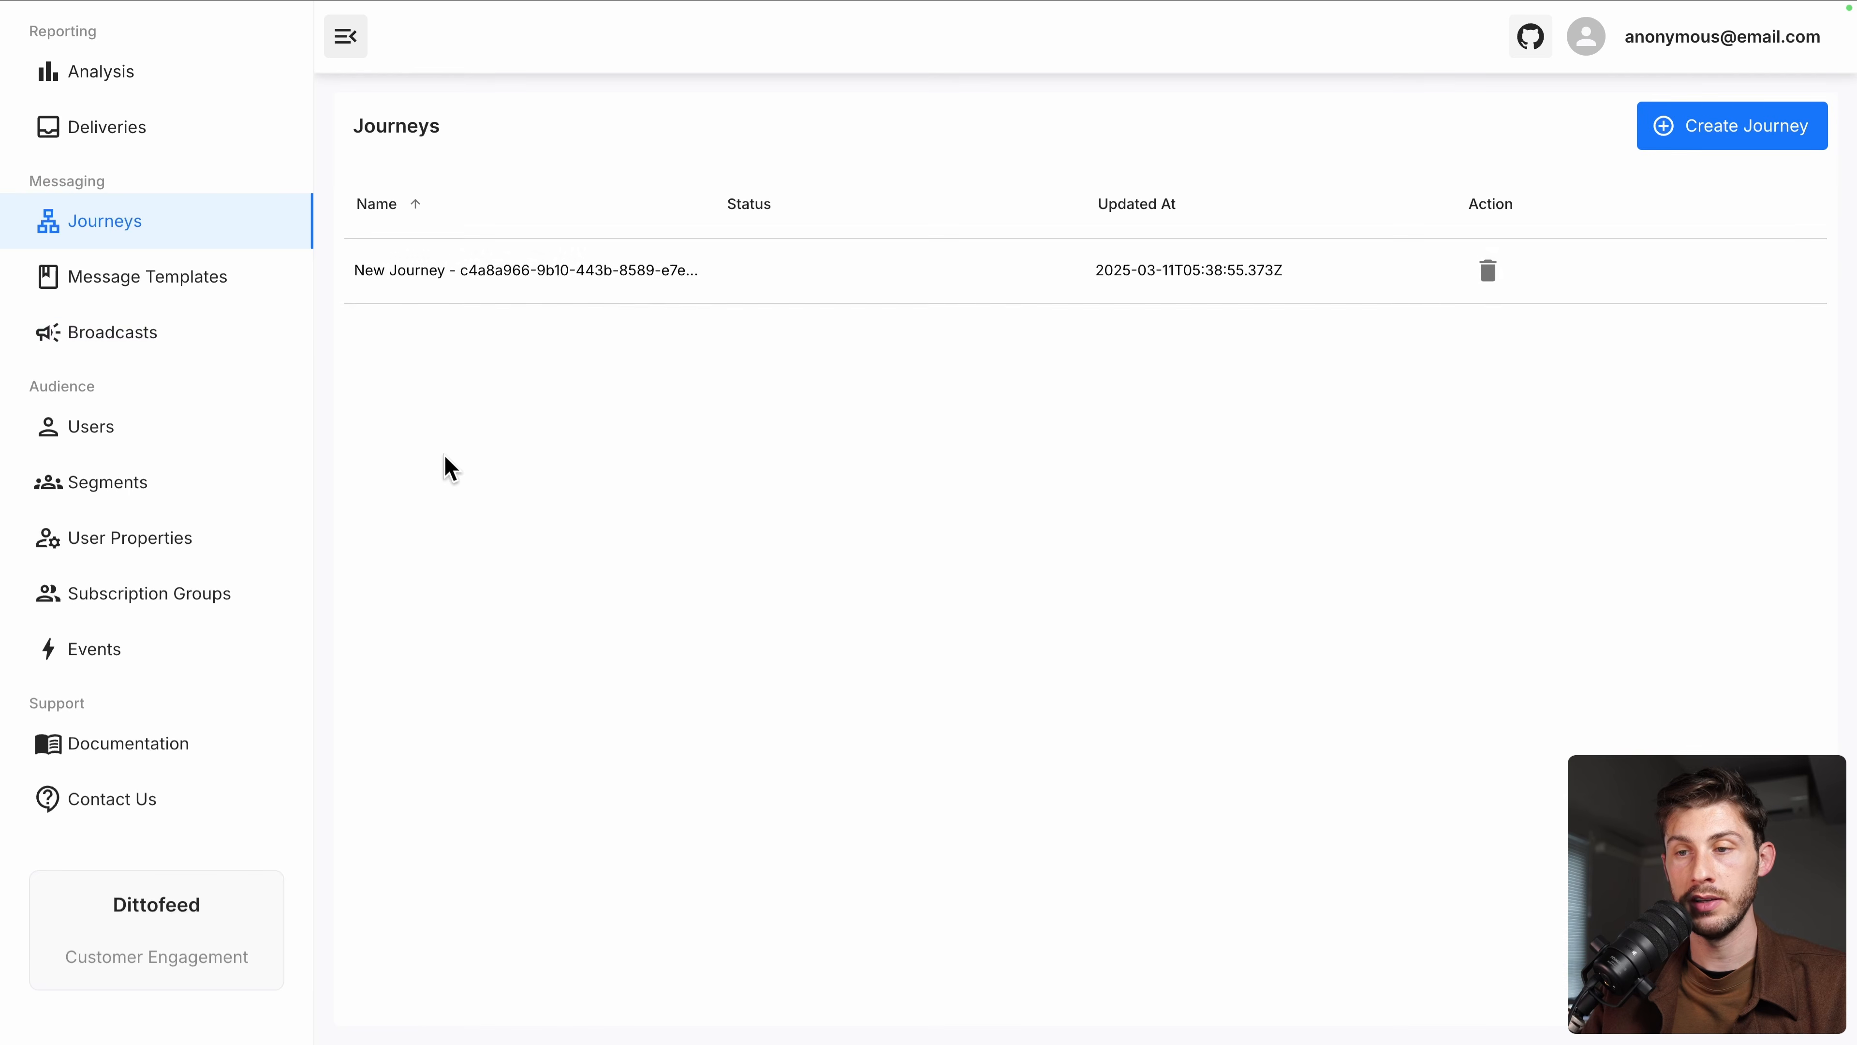
# Open the Welcome Email template and enter the test user's email address
pyautogui.click(170, 281)
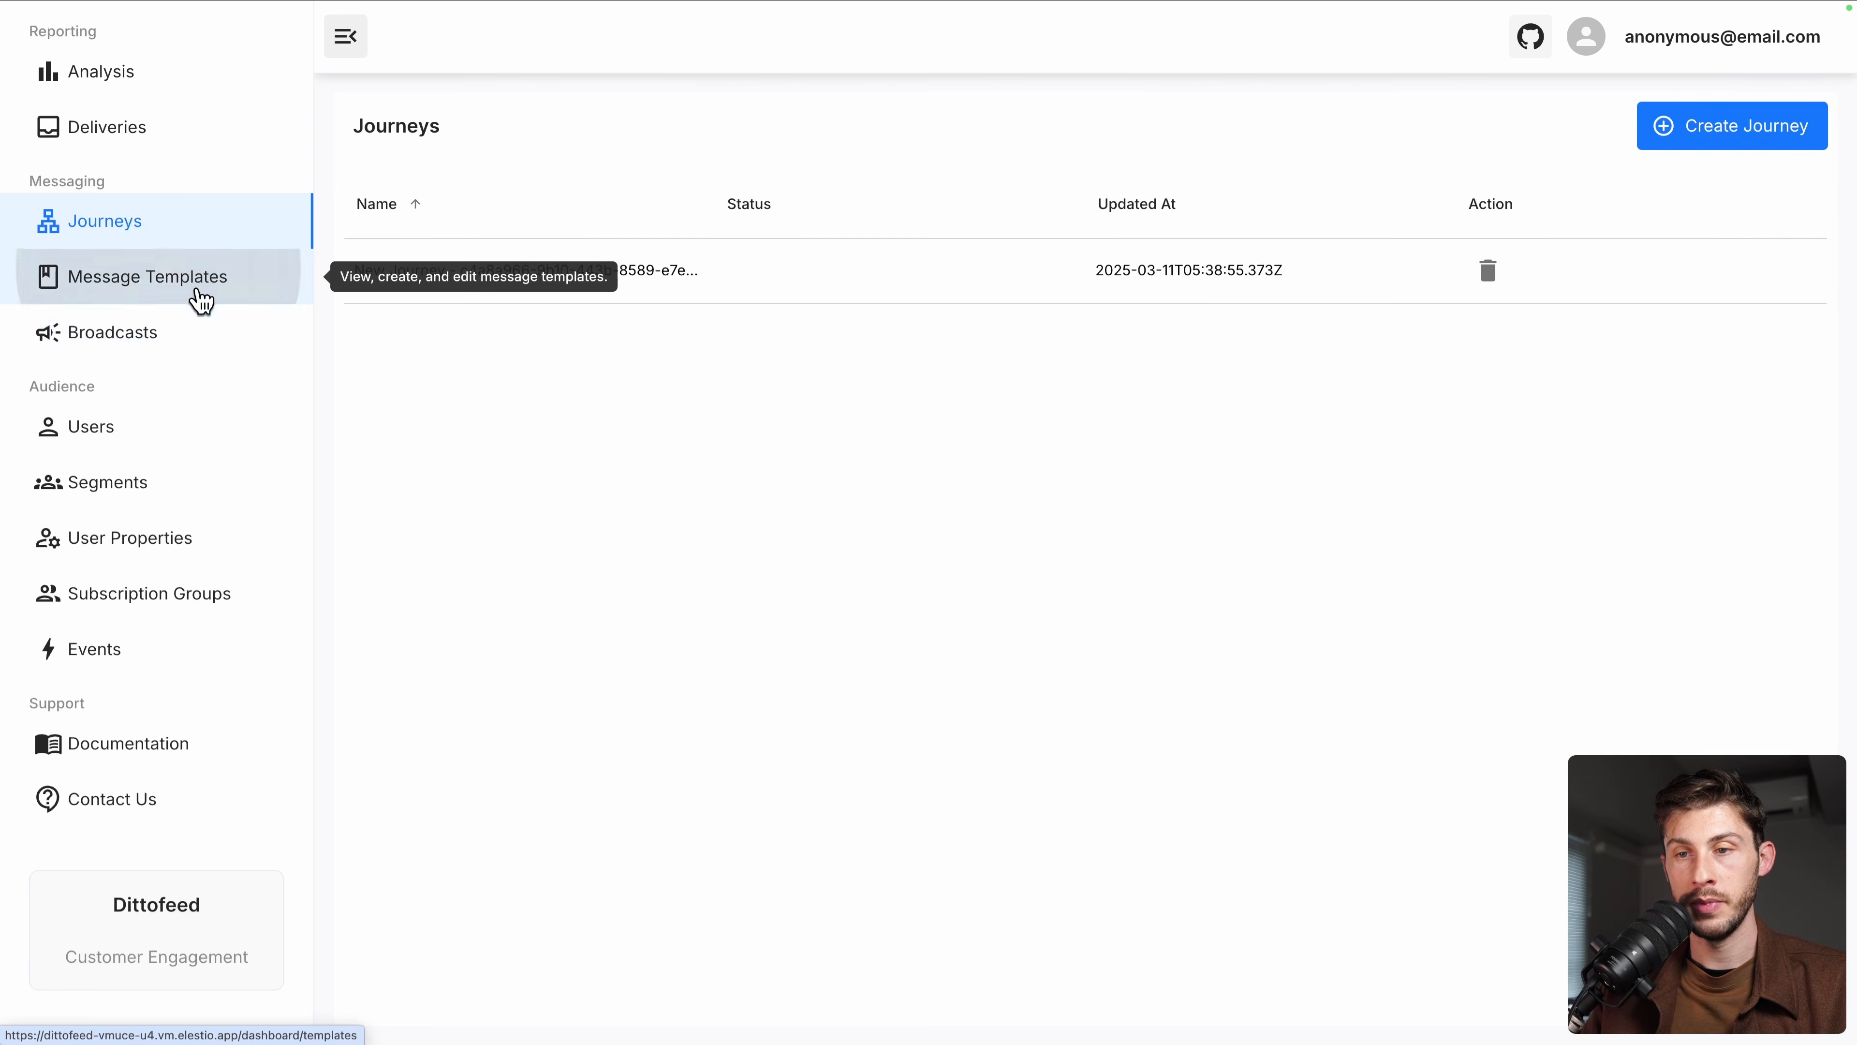
pyautogui.click(563, 349)
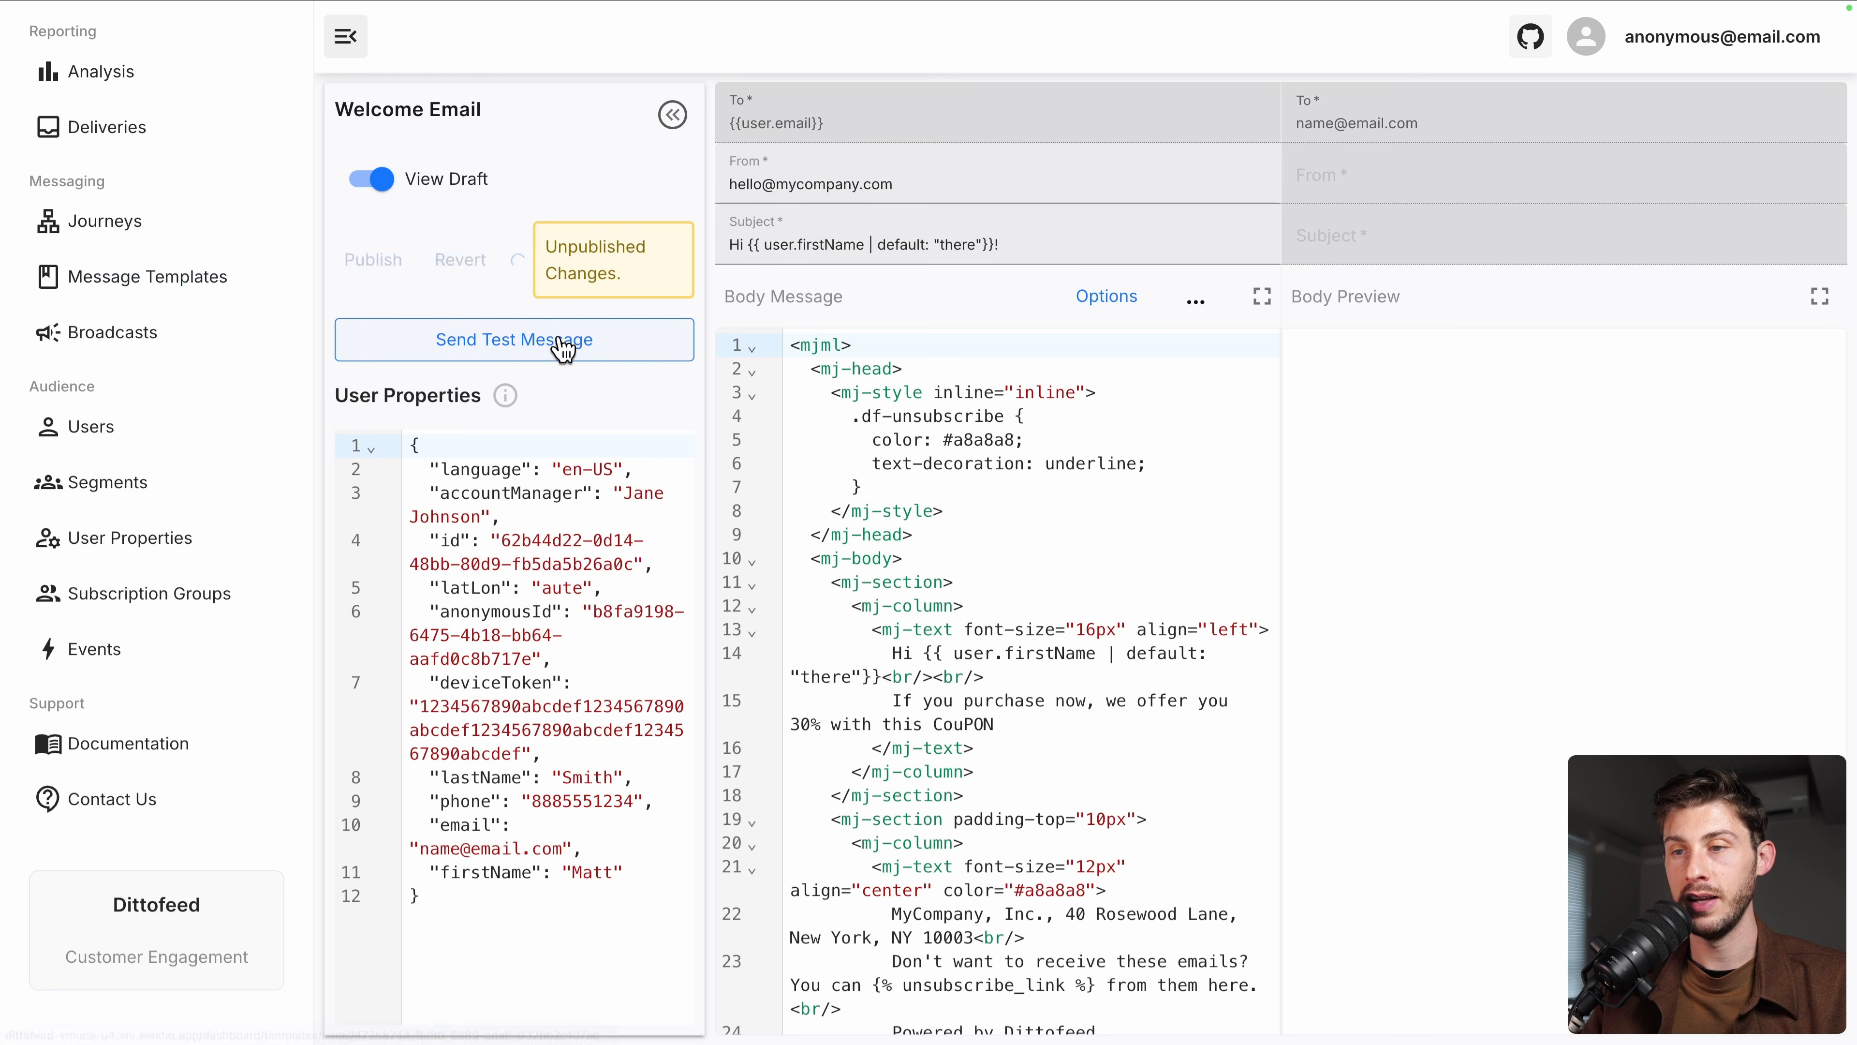
pyautogui.click(422, 849)
pyautogui.moveTo(421, 849); pyautogui.dragTo(544, 849)
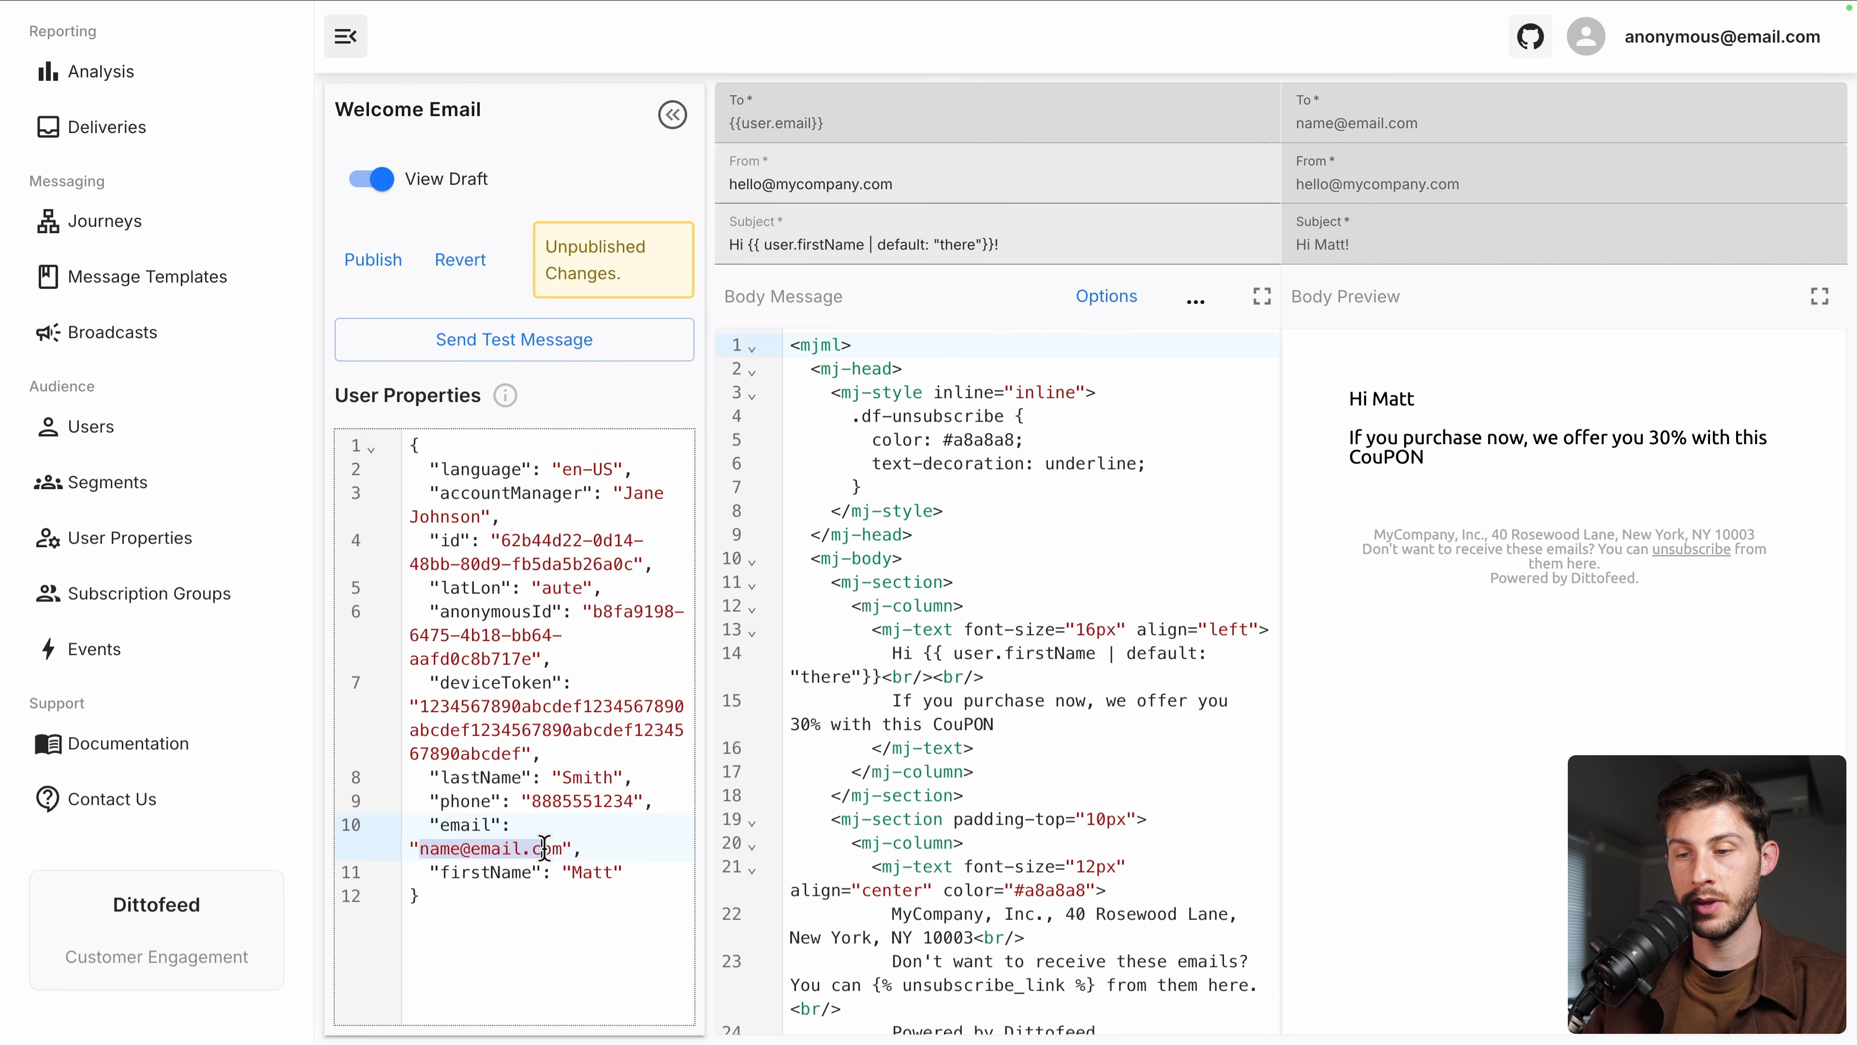
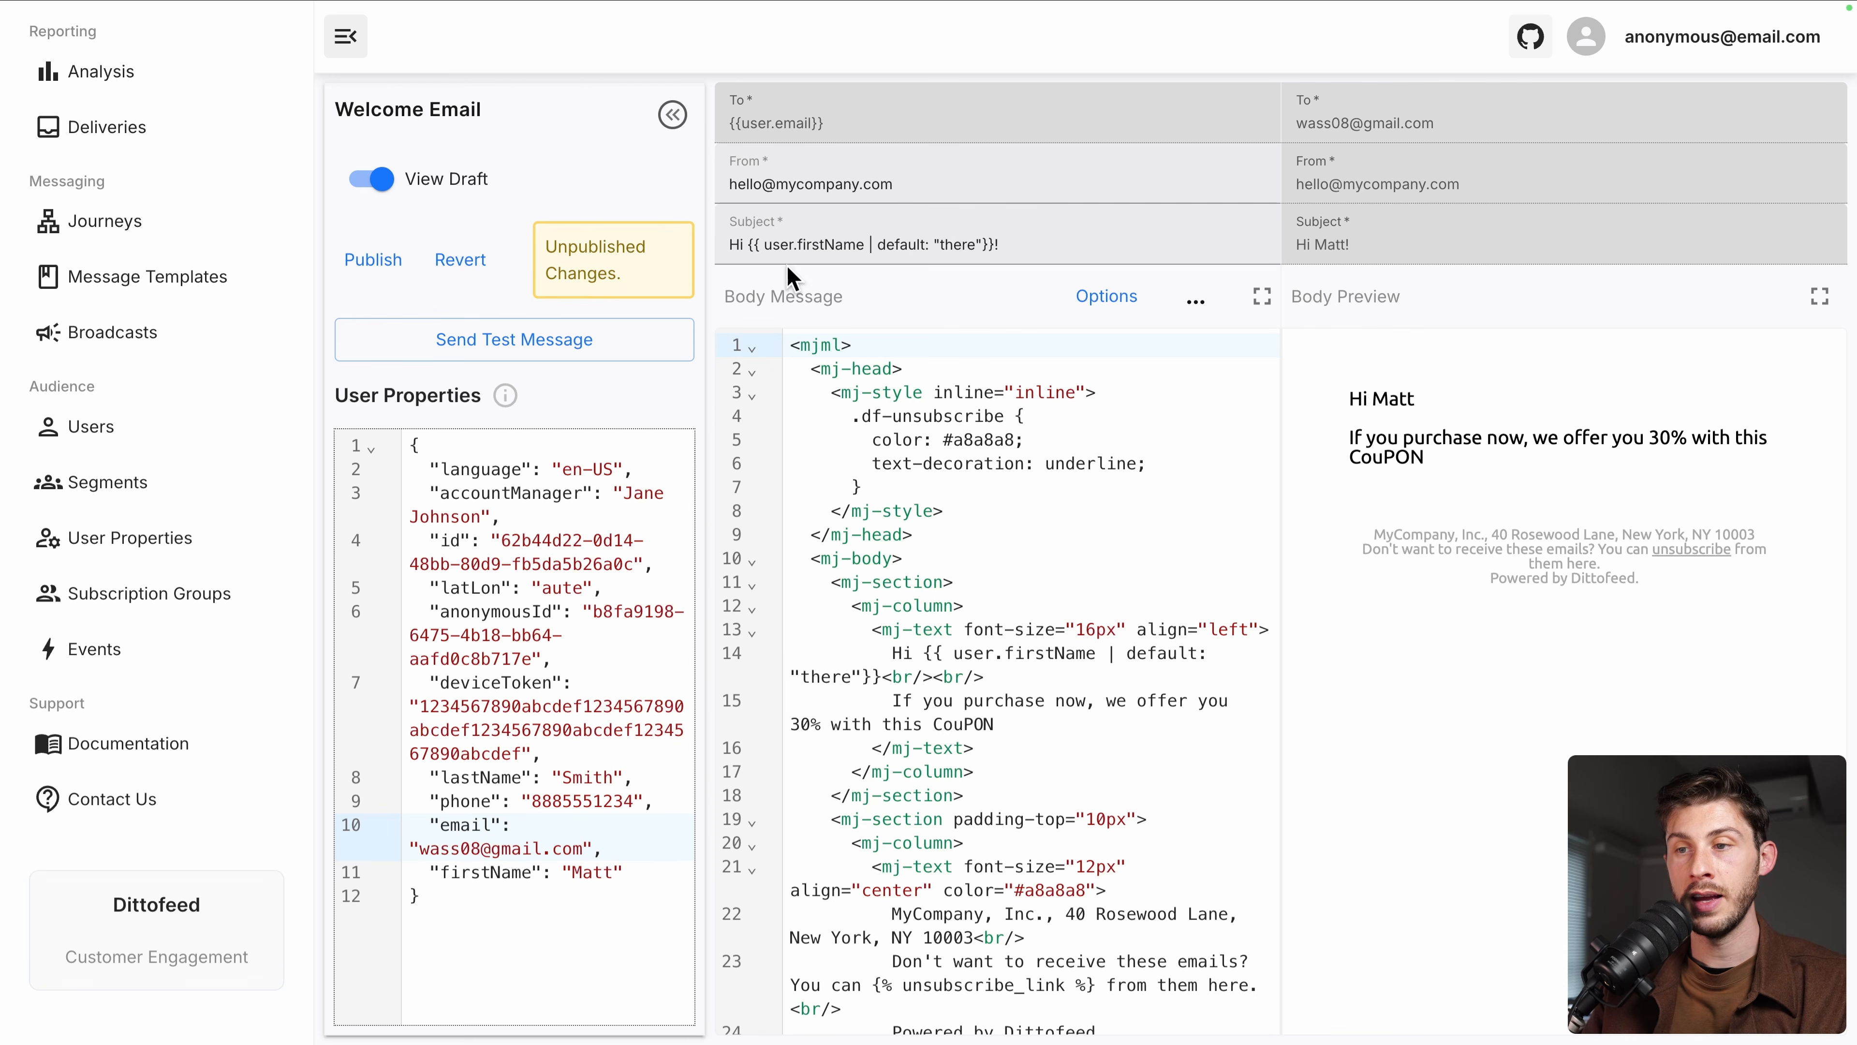
# Copy the Elestio SMTP sender address and paste it as the template's From address
pyautogui.moveTo(729, 184); pyautogui.dragTo(903, 186)
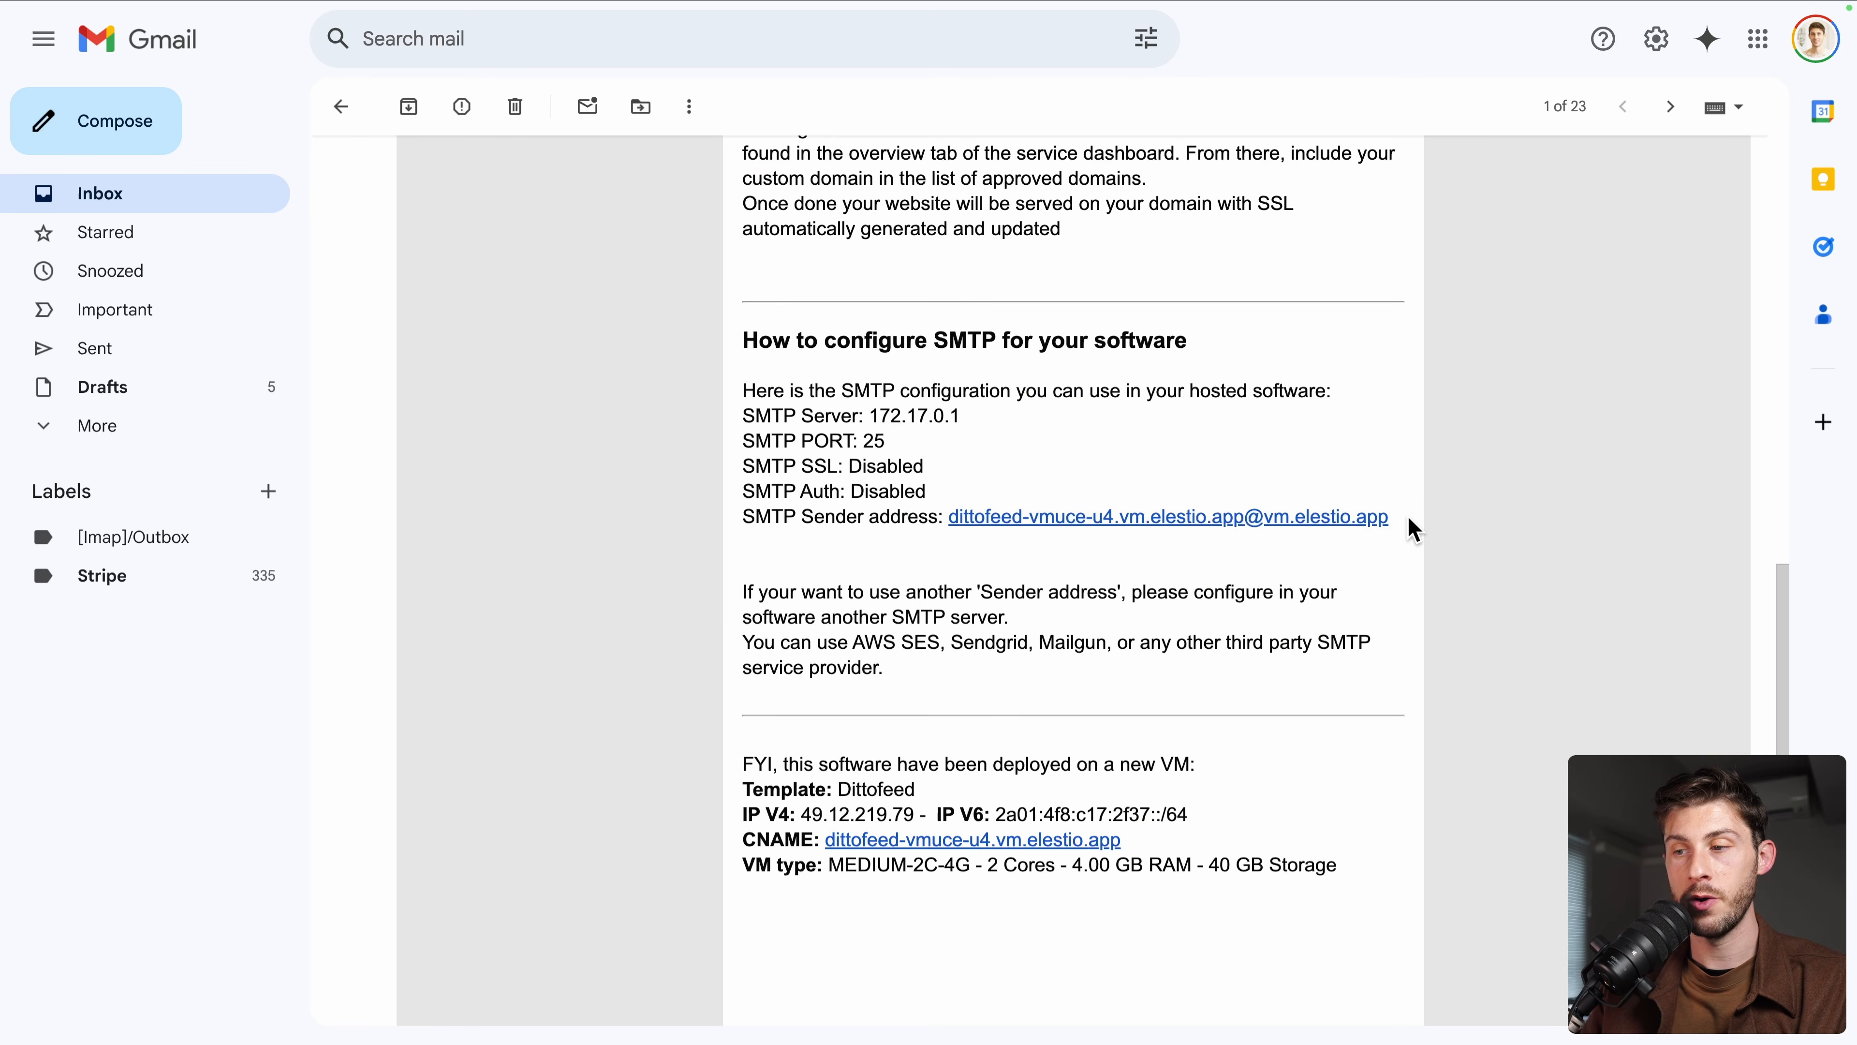
pyautogui.moveTo(1407, 517); pyautogui.dragTo(950, 508)
pyautogui.press('super+c')
pyautogui.click(1347, 553)
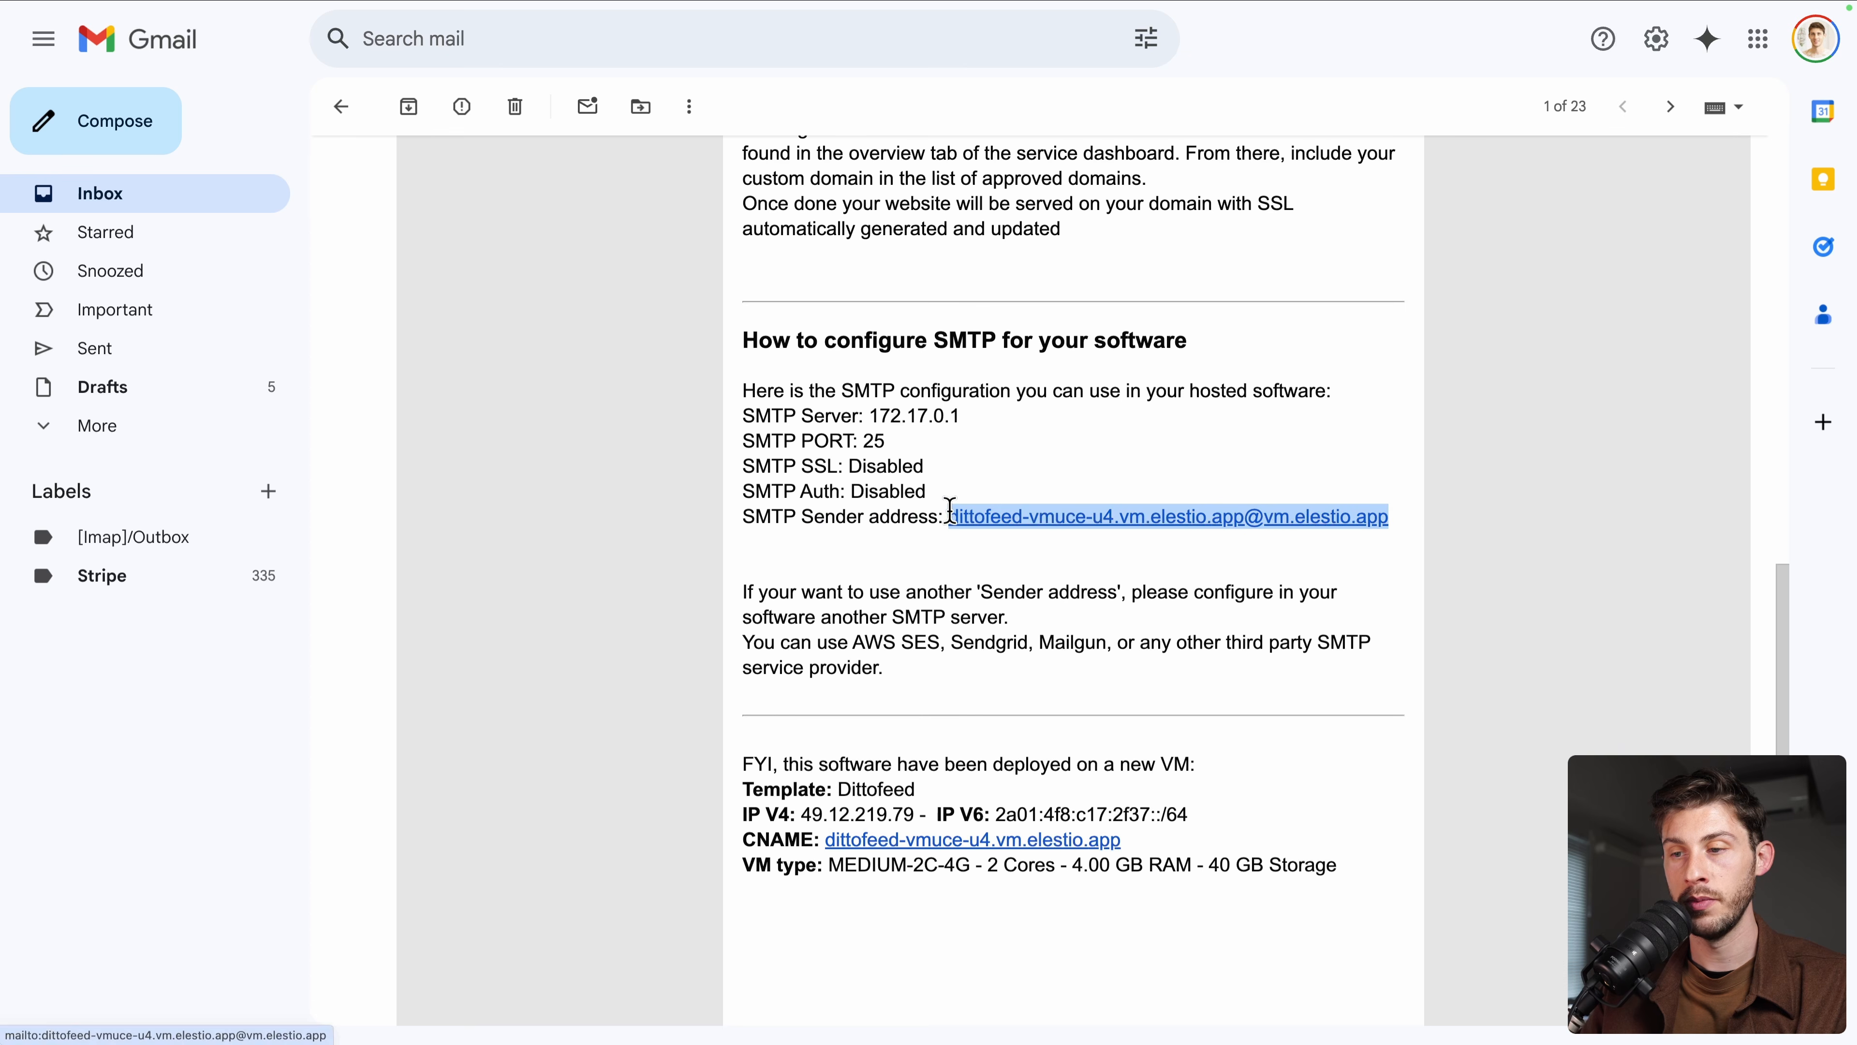
pyautogui.moveTo(739, 564); pyautogui.dragTo(997, 658)
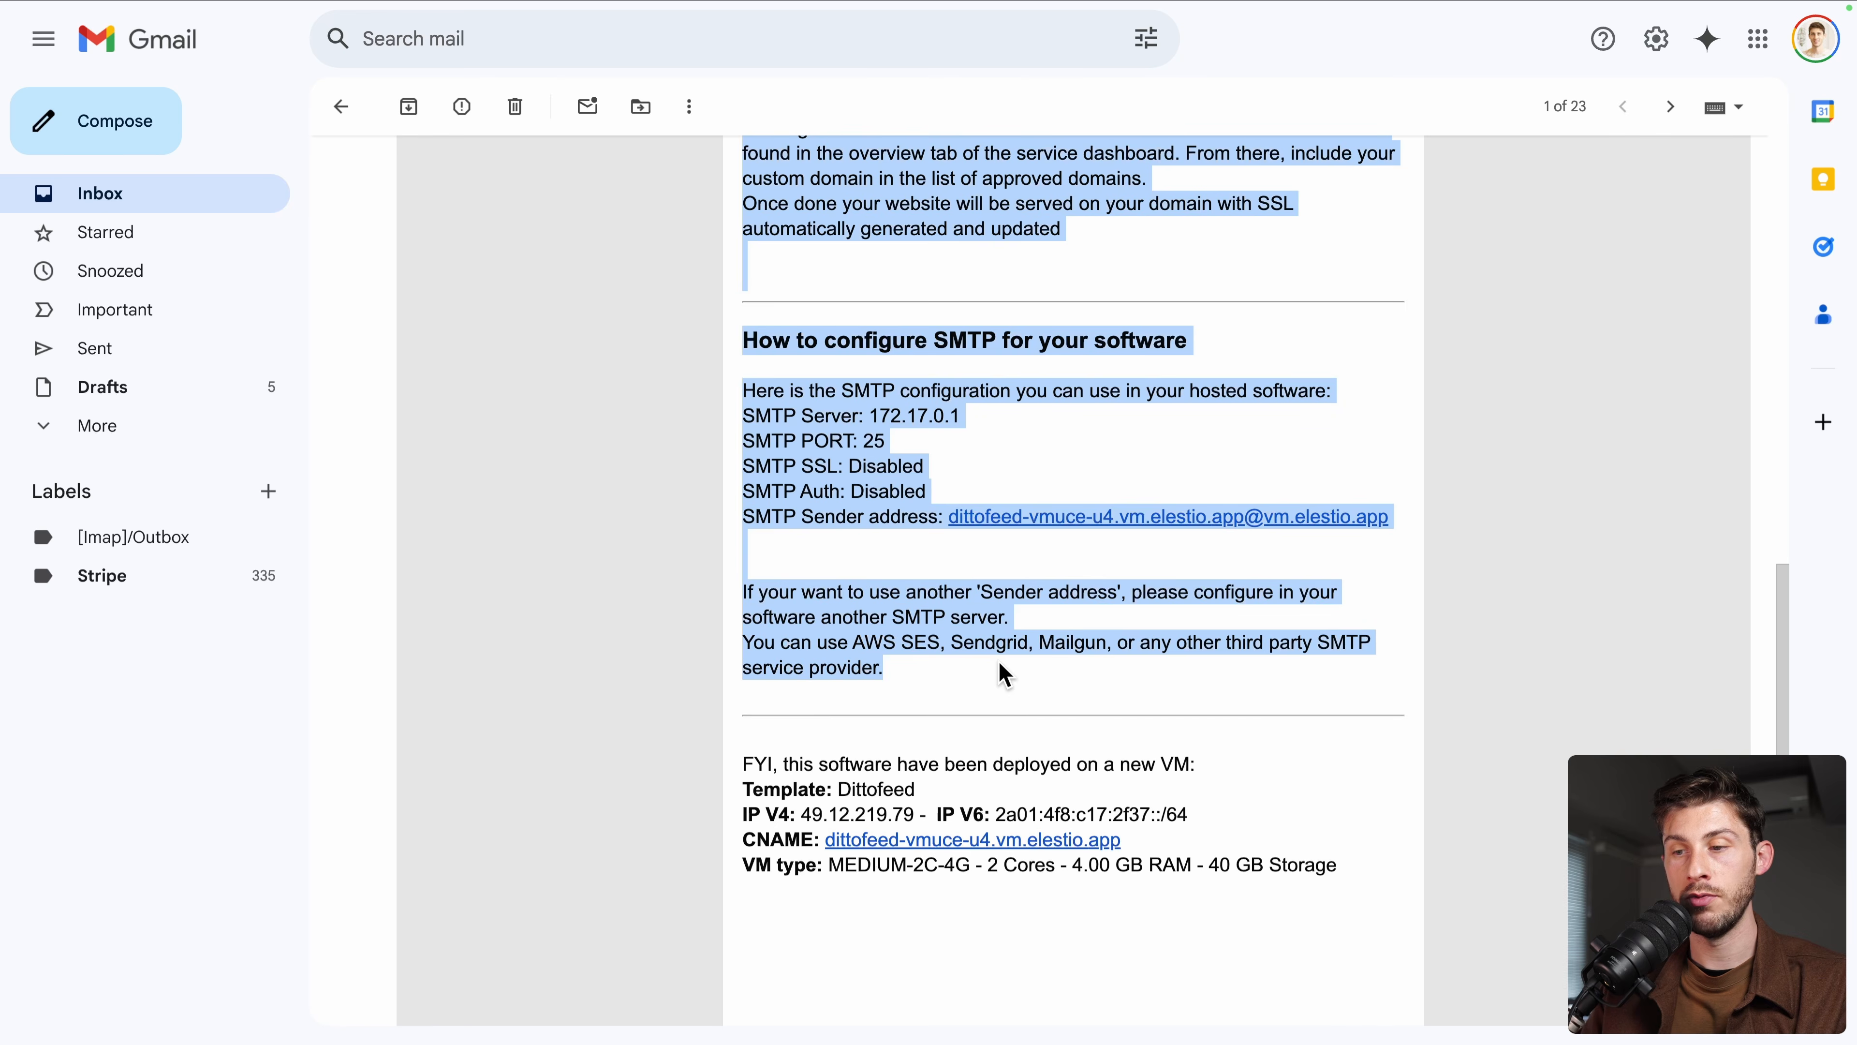
pyautogui.click(938, 667)
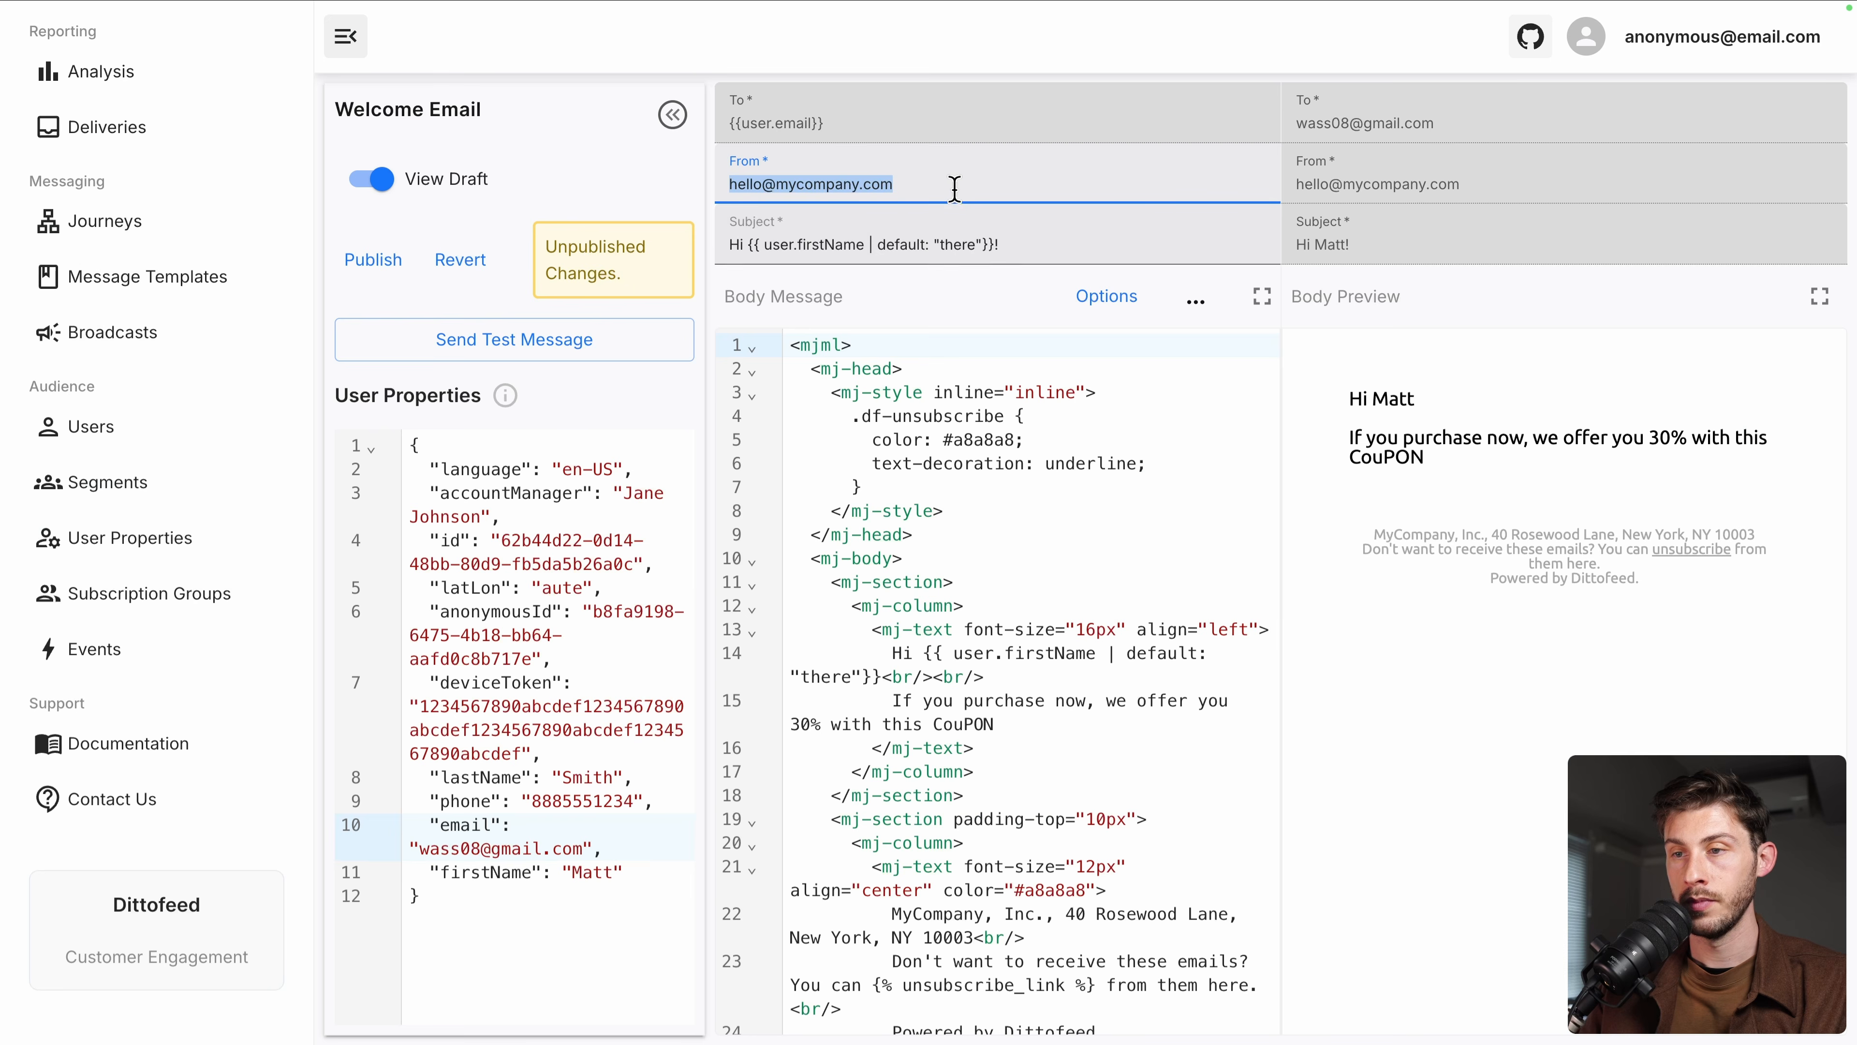
pyautogui.click(957, 186)
pyautogui.press('super+a')
pyautogui.press('super+v')
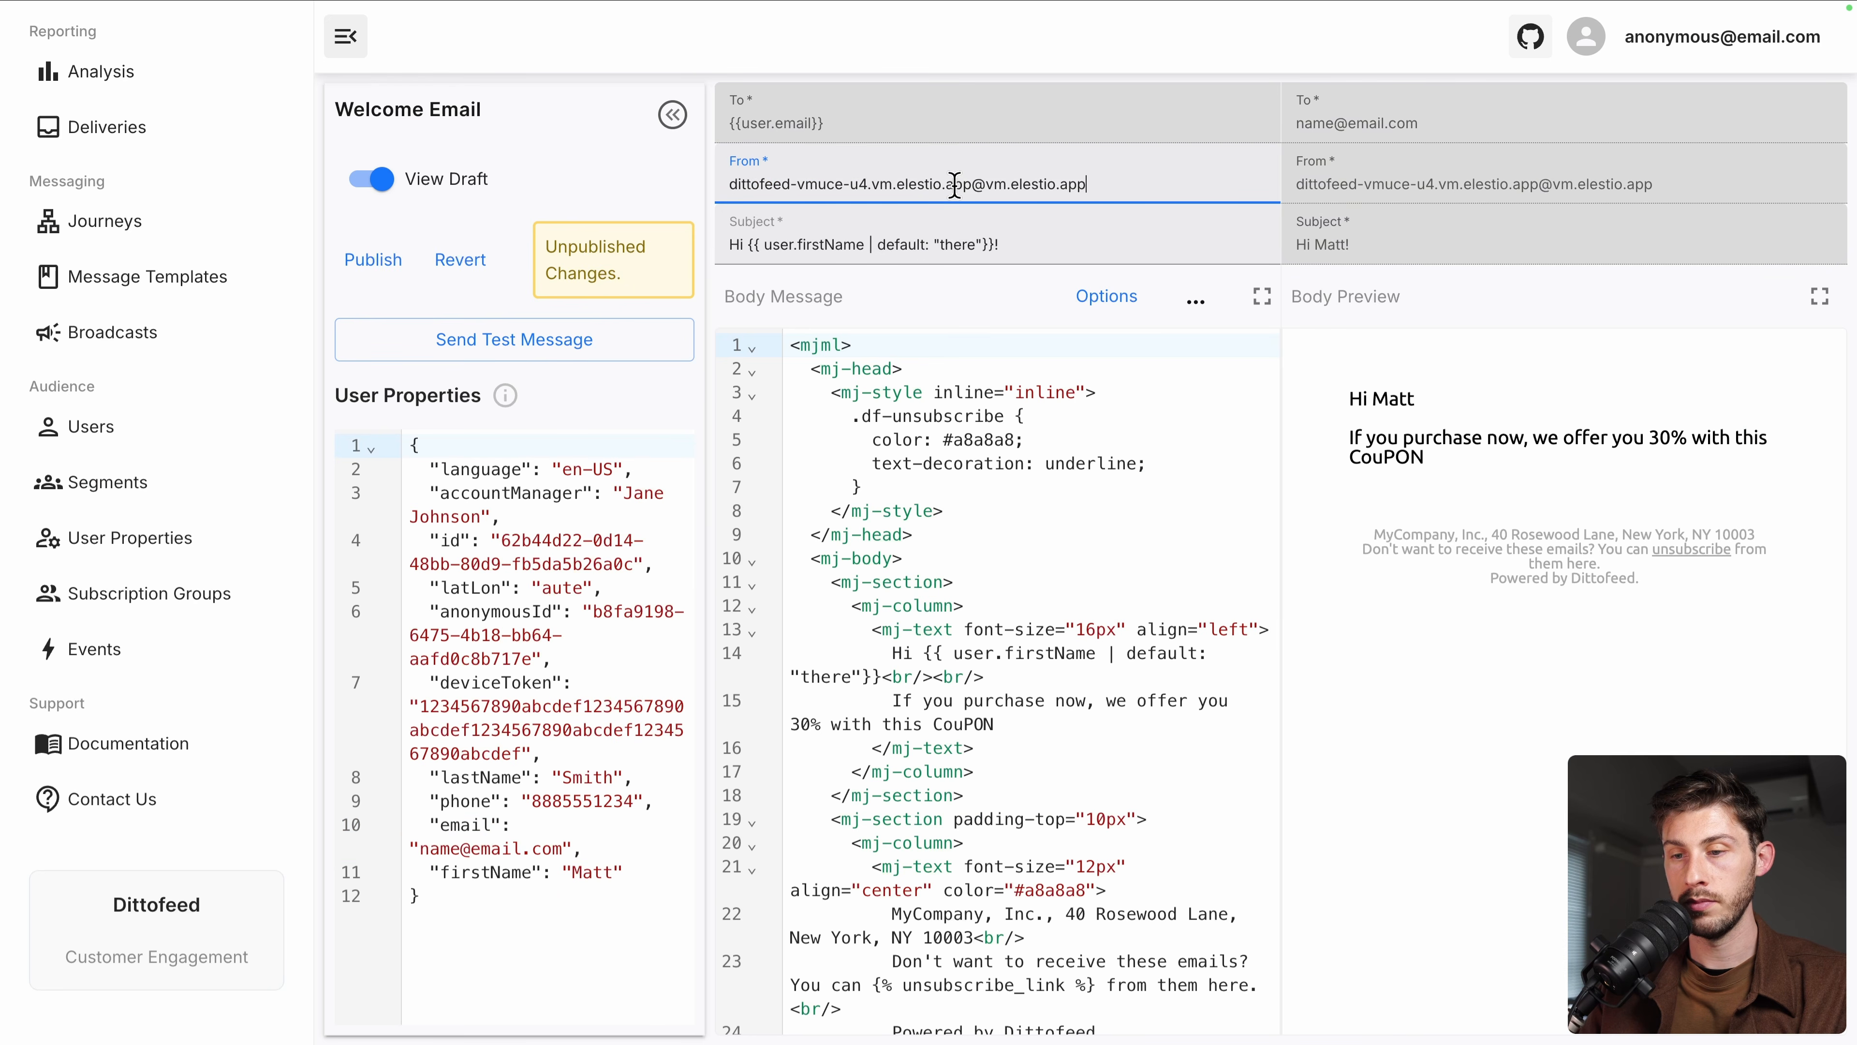
# Re-enter the test user's email address and send a test message through SMTP
pyautogui.moveTo(417, 850); pyautogui.dragTo(567, 850)
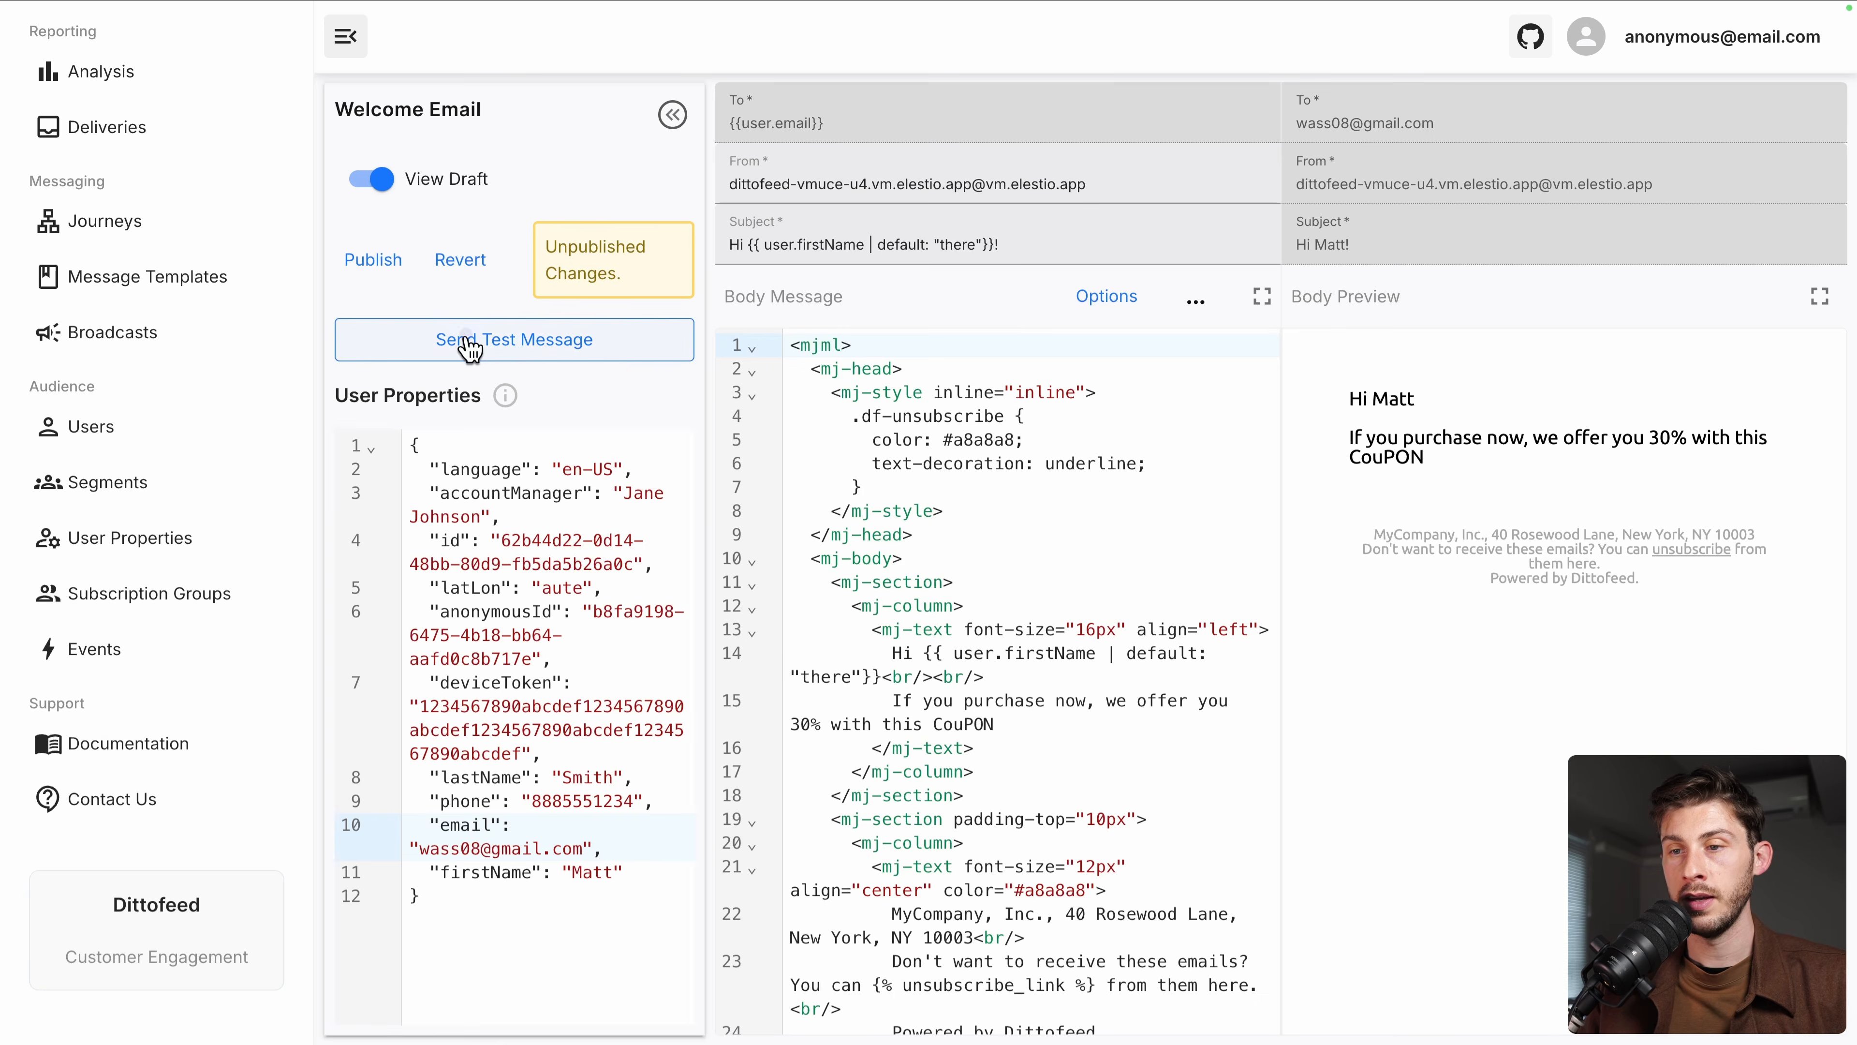
pyautogui.click(471, 344)
pyautogui.click(950, 547)
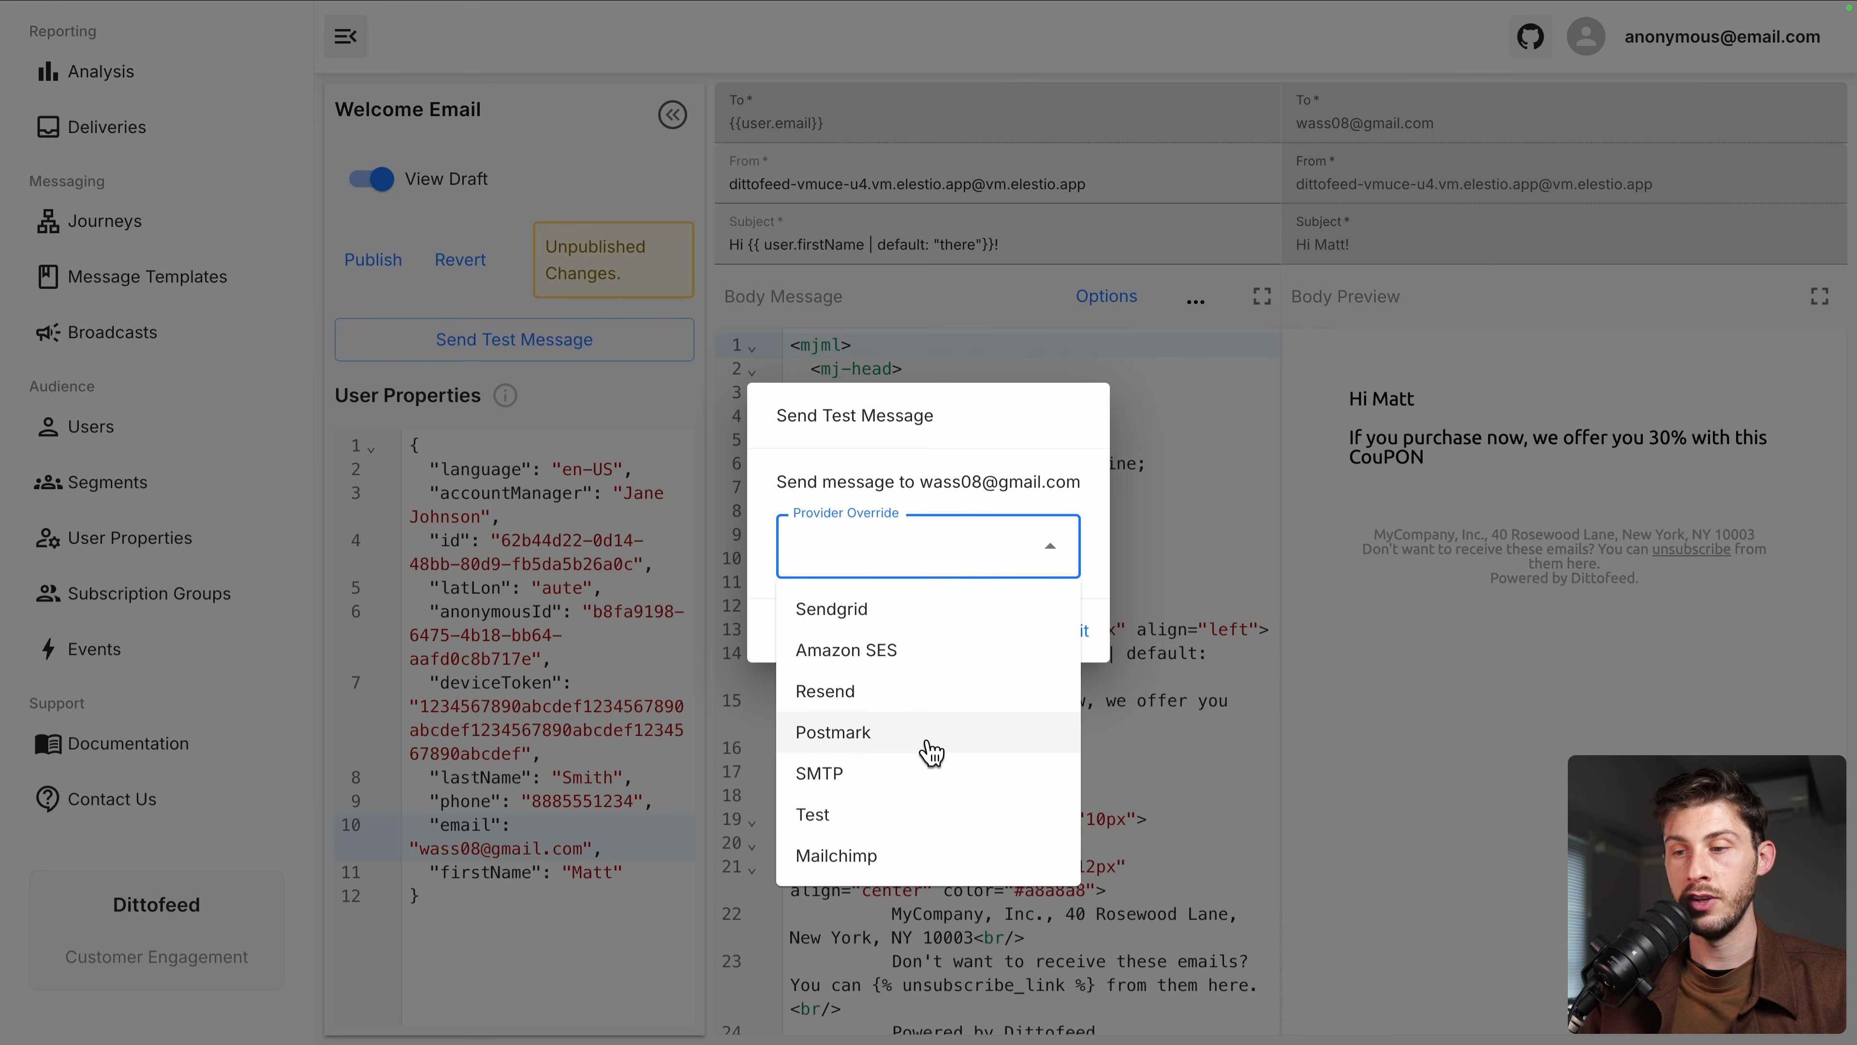
pyautogui.click(914, 774)
pyautogui.click(1058, 638)
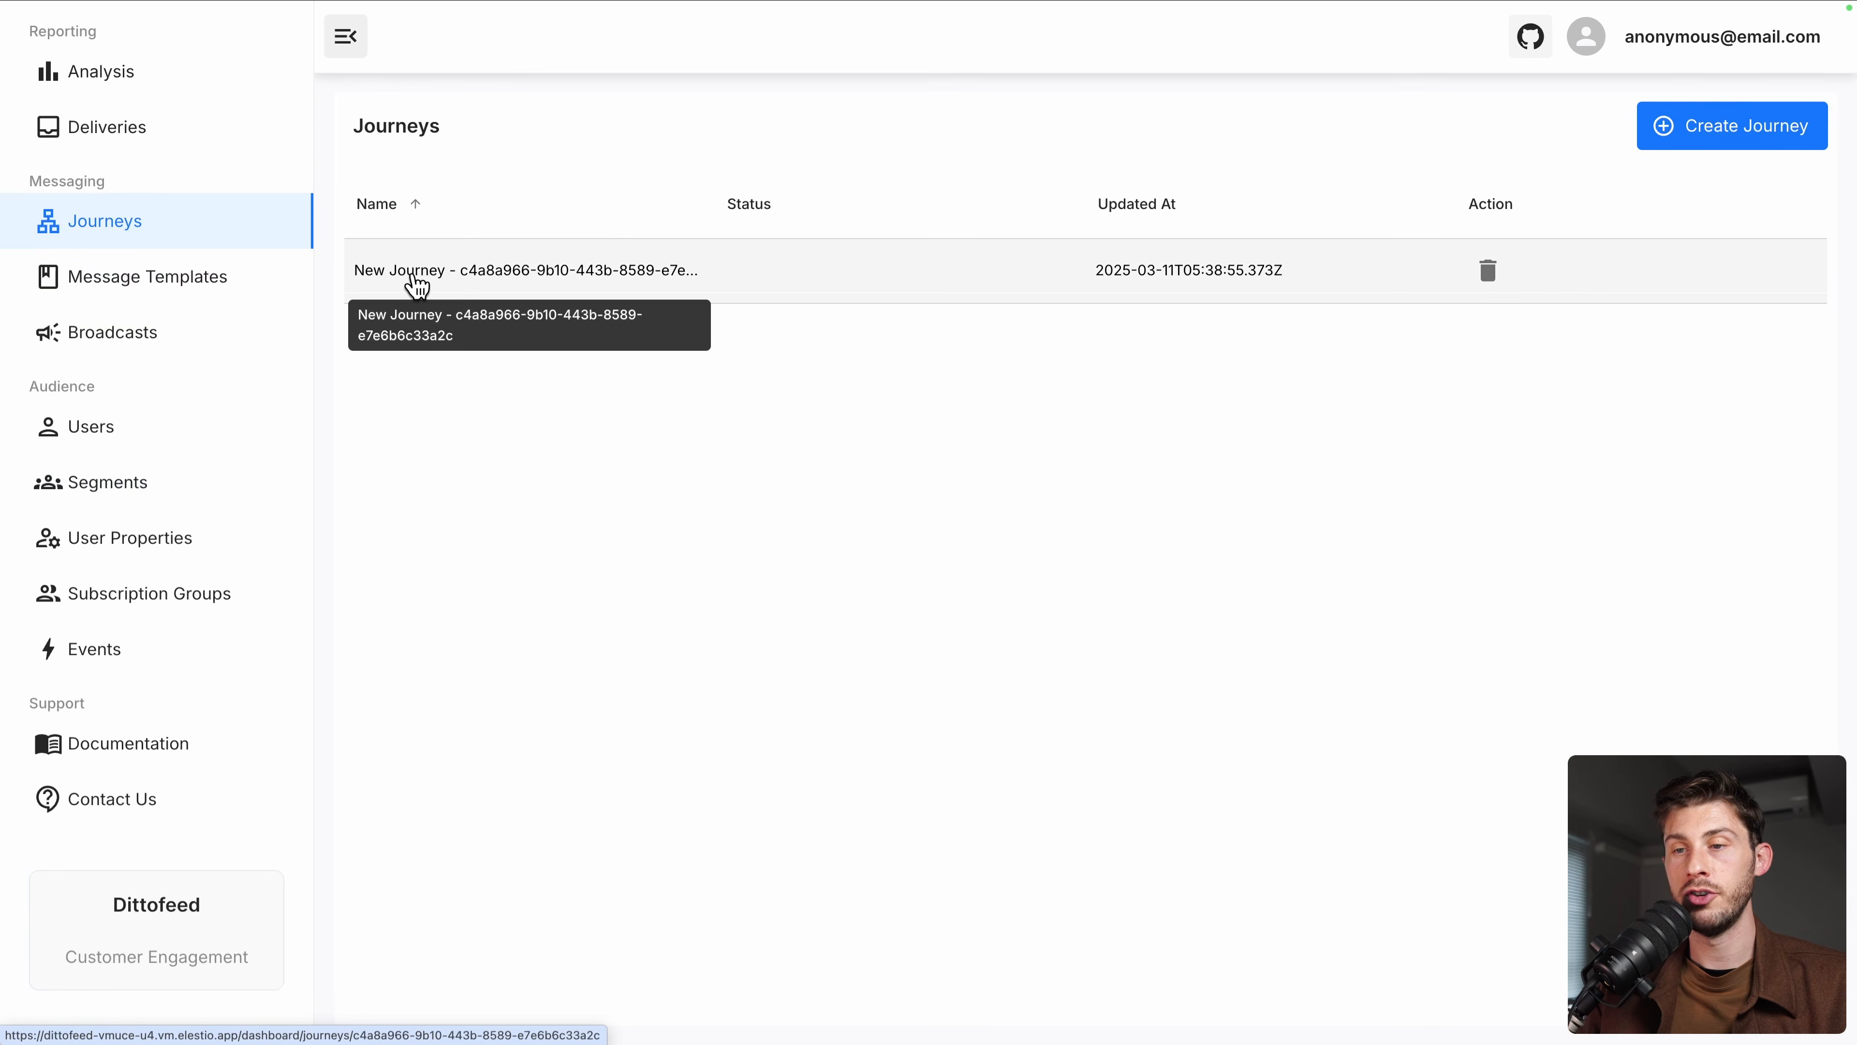
# Make the journey's True/False Branch split on the 'User Made Purchase 1 hour' segment
pyautogui.click(417, 277)
pyautogui.scroll(-5, 978, 435)
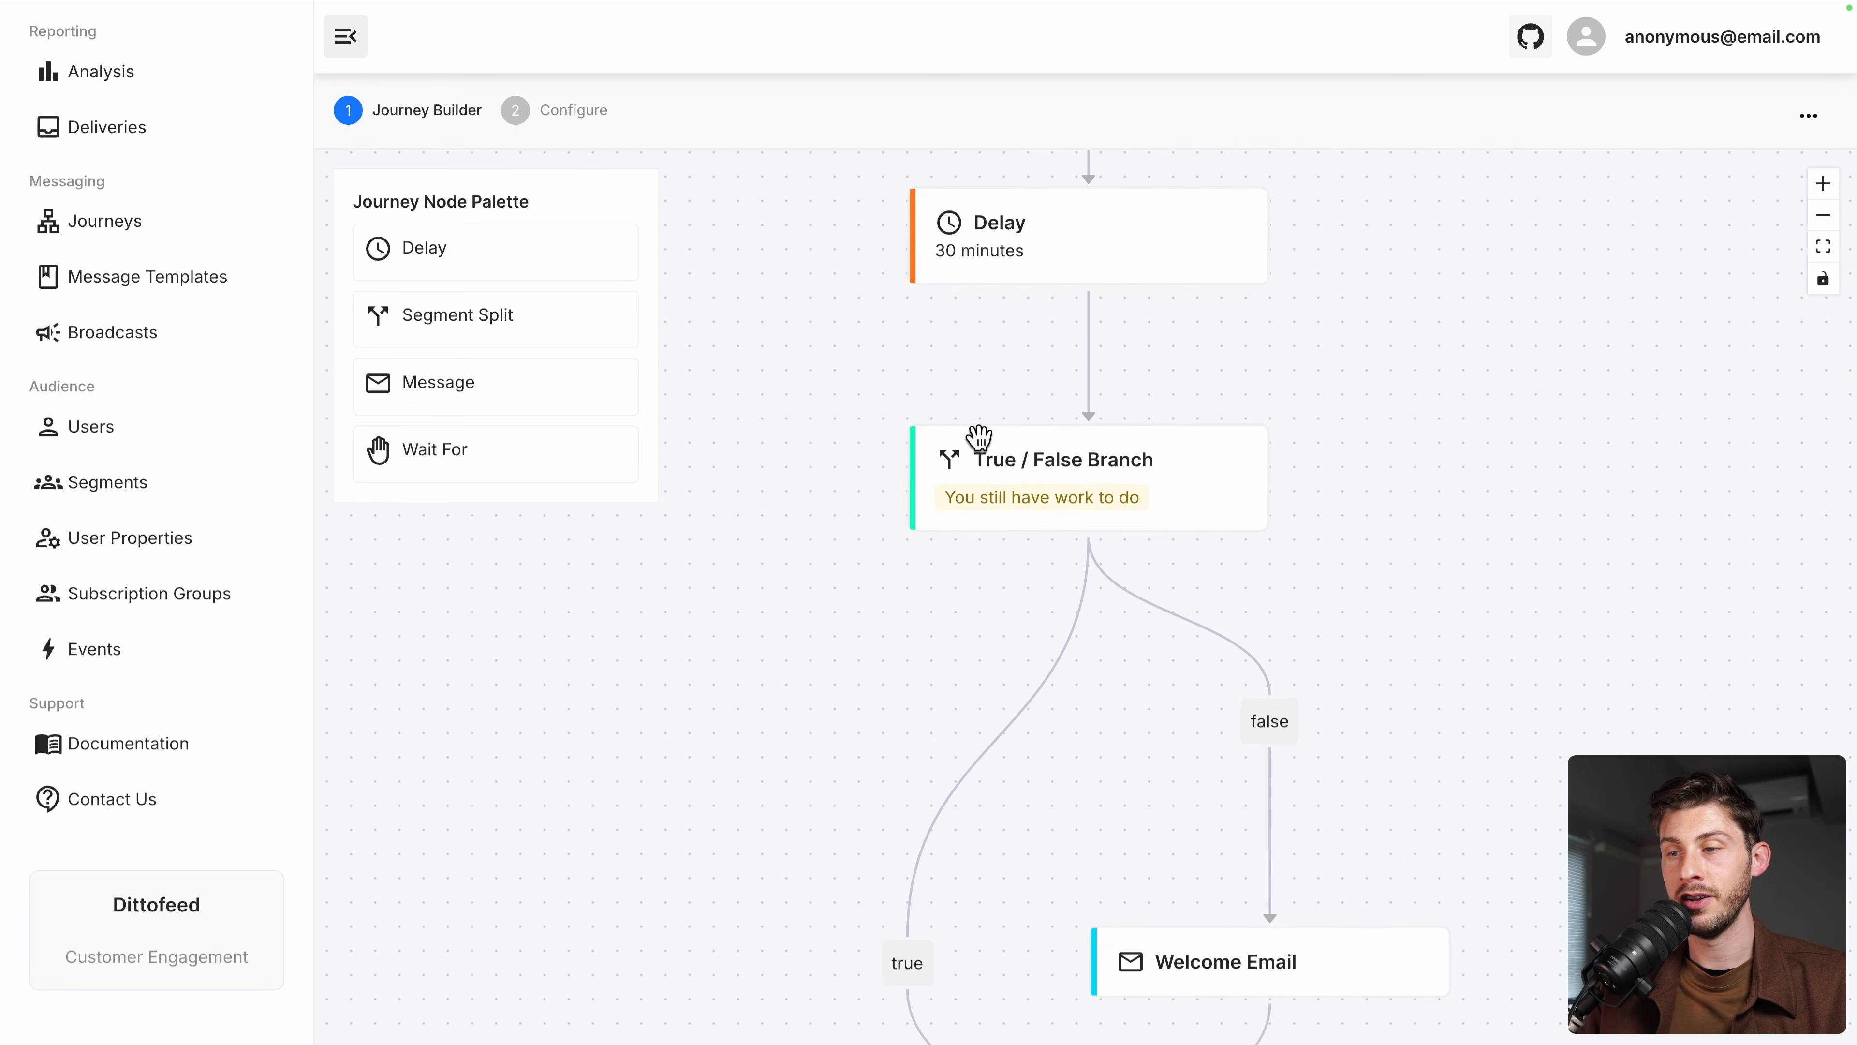
pyautogui.click(1084, 524)
pyautogui.click(1434, 314)
pyautogui.click(1437, 352)
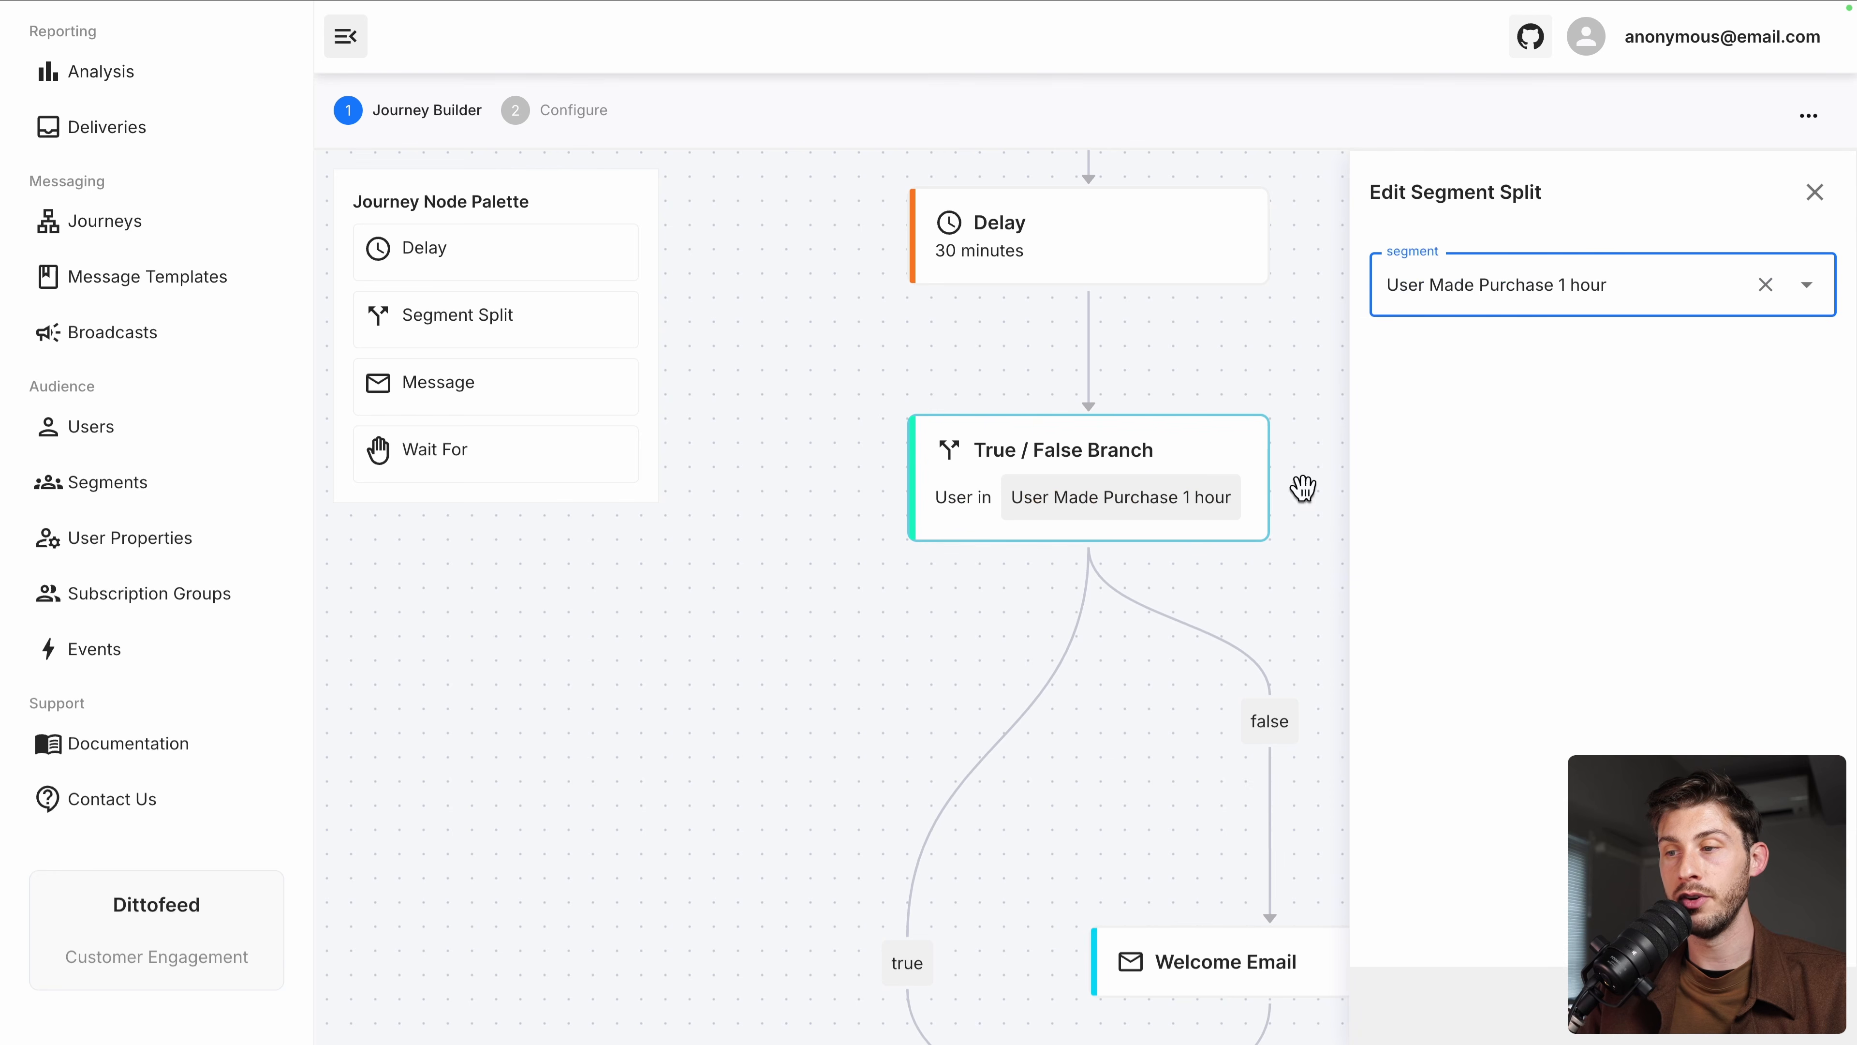
pyautogui.click(937, 625)
pyautogui.moveTo(1007, 692); pyautogui.dragTo(898, 526)
pyautogui.scroll(-5, 1277, 709)
pyautogui.scroll(-3, 1277, 709)
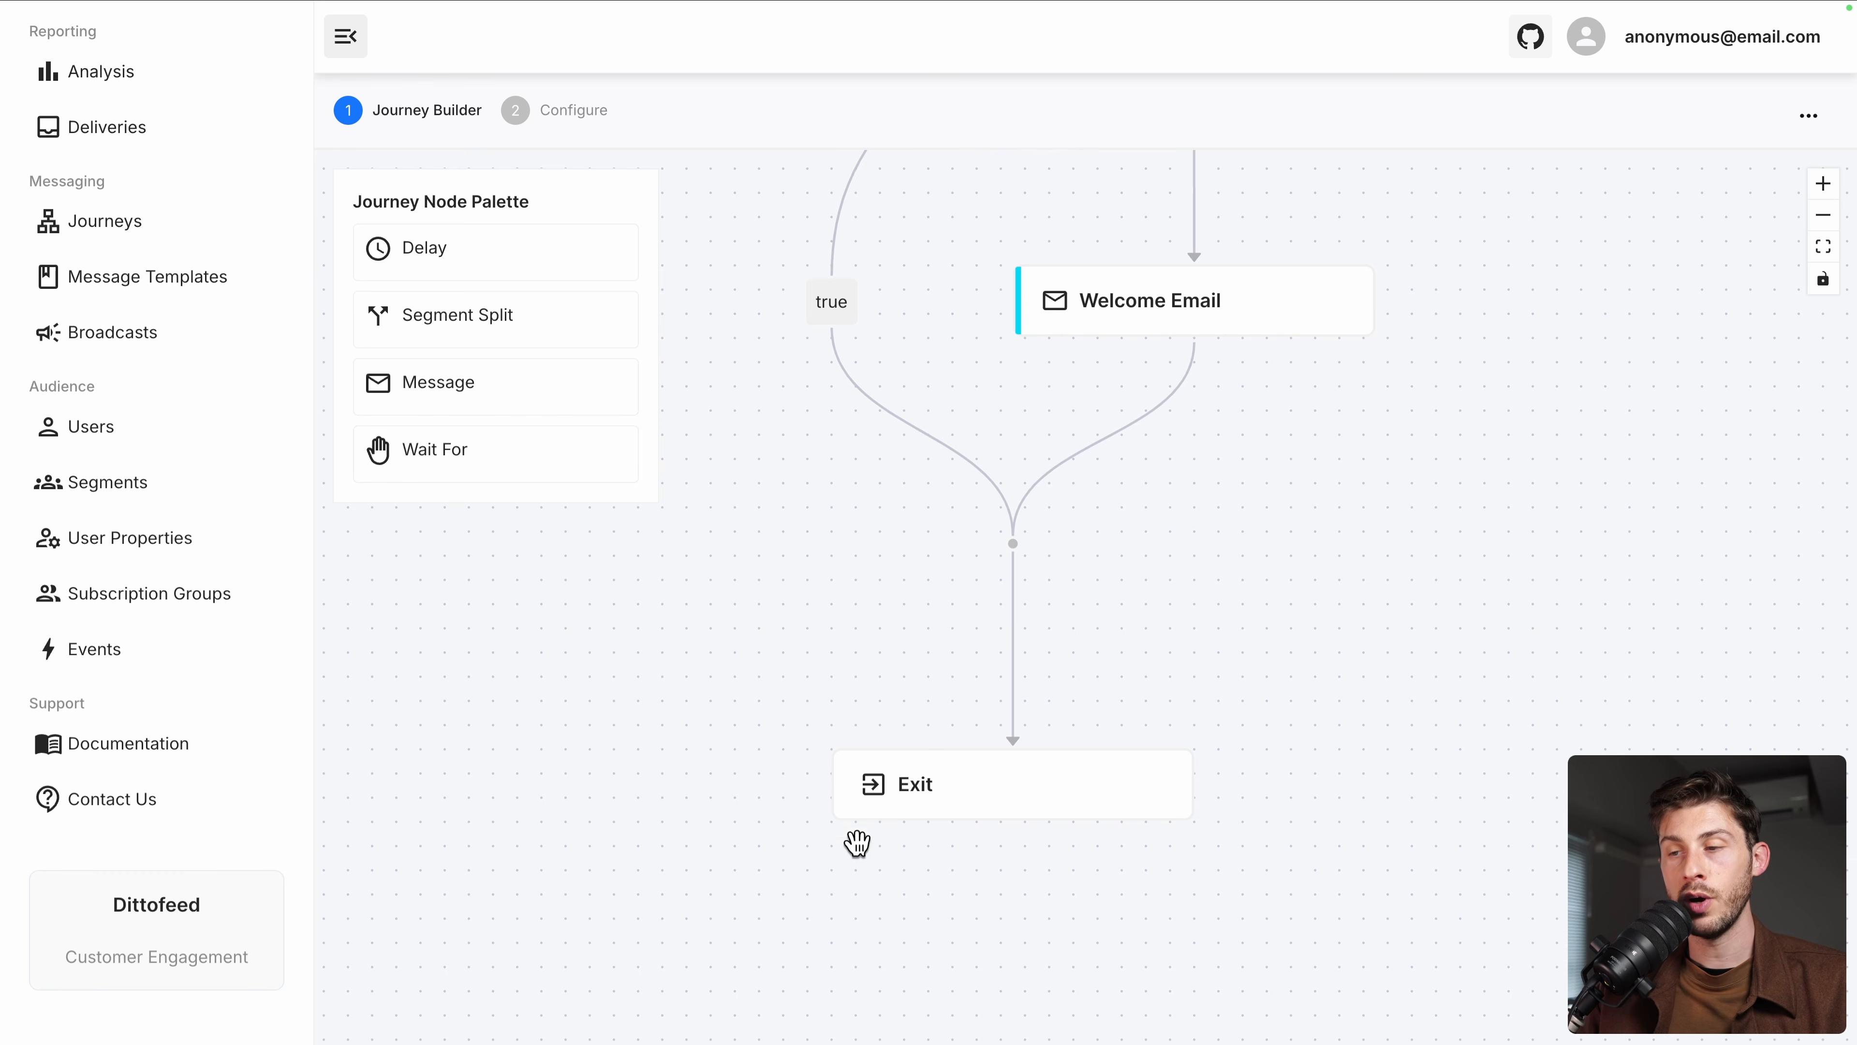
pyautogui.click(923, 799)
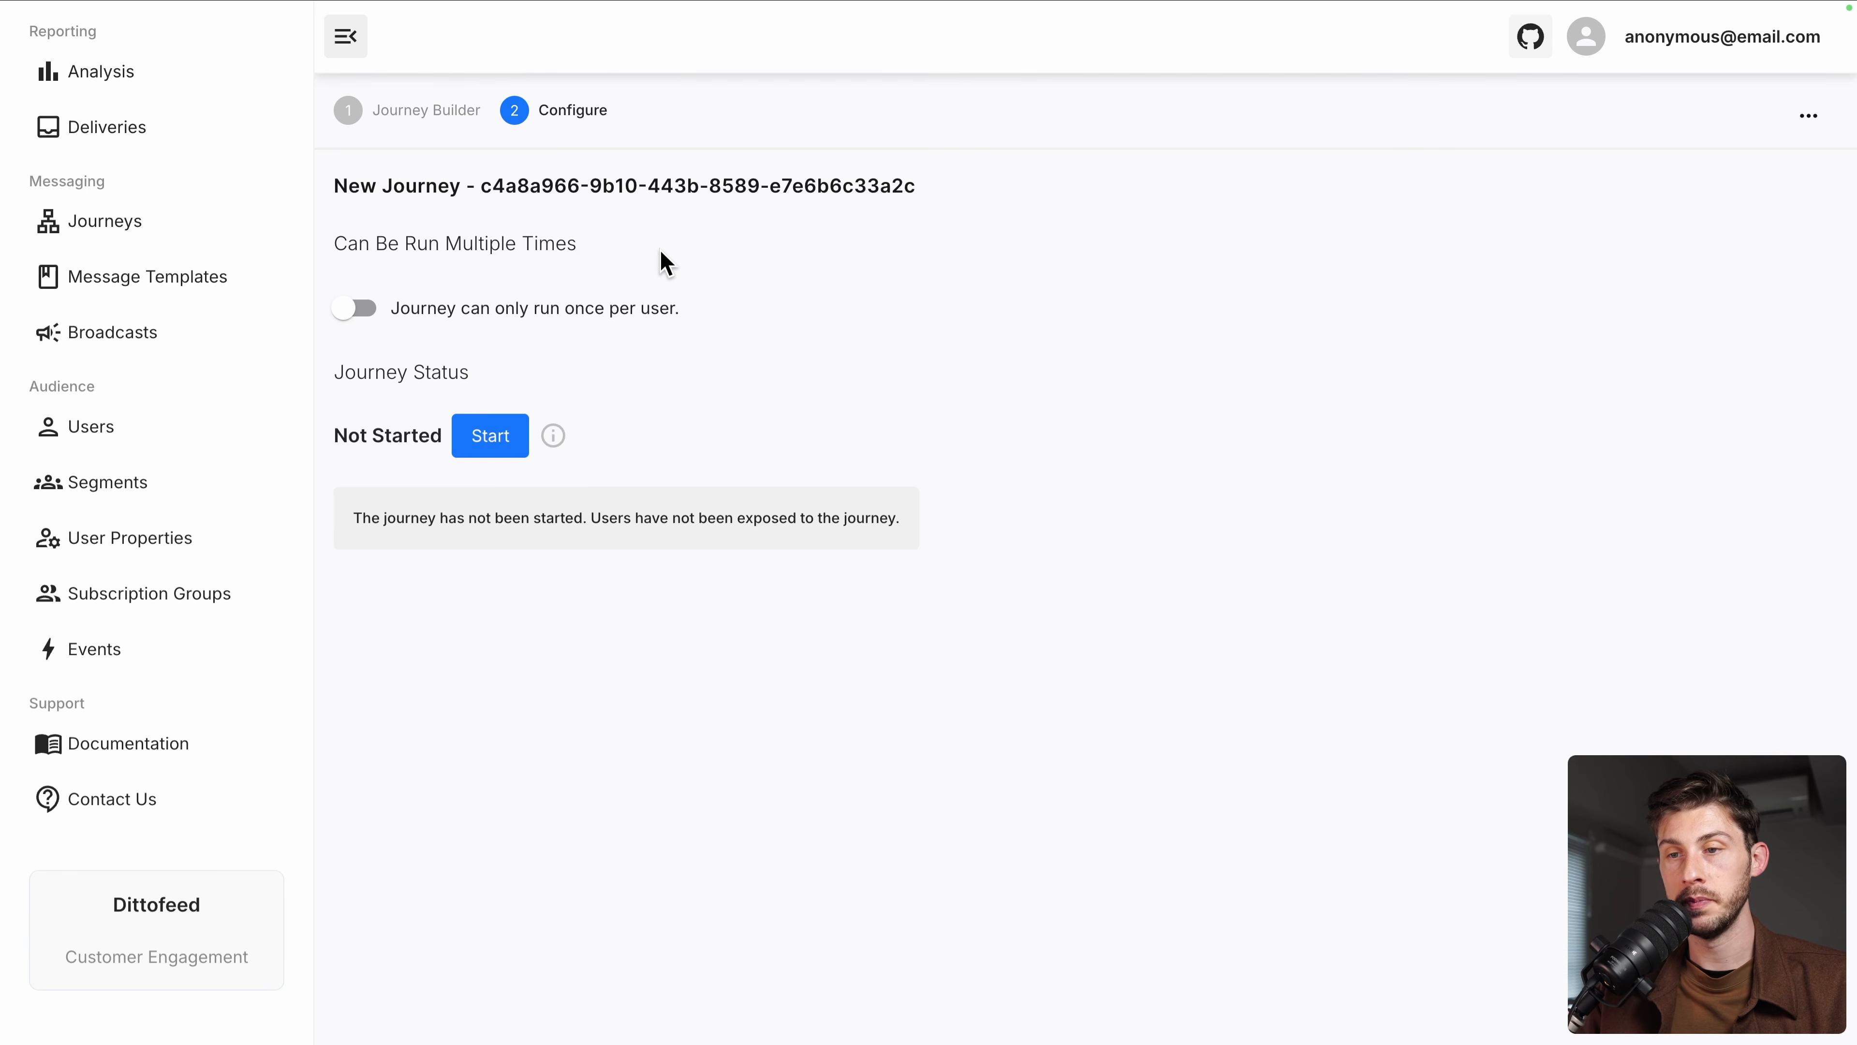
# Keep the journey limited to once per user, start it, and go to Users
pyautogui.click(366, 311)
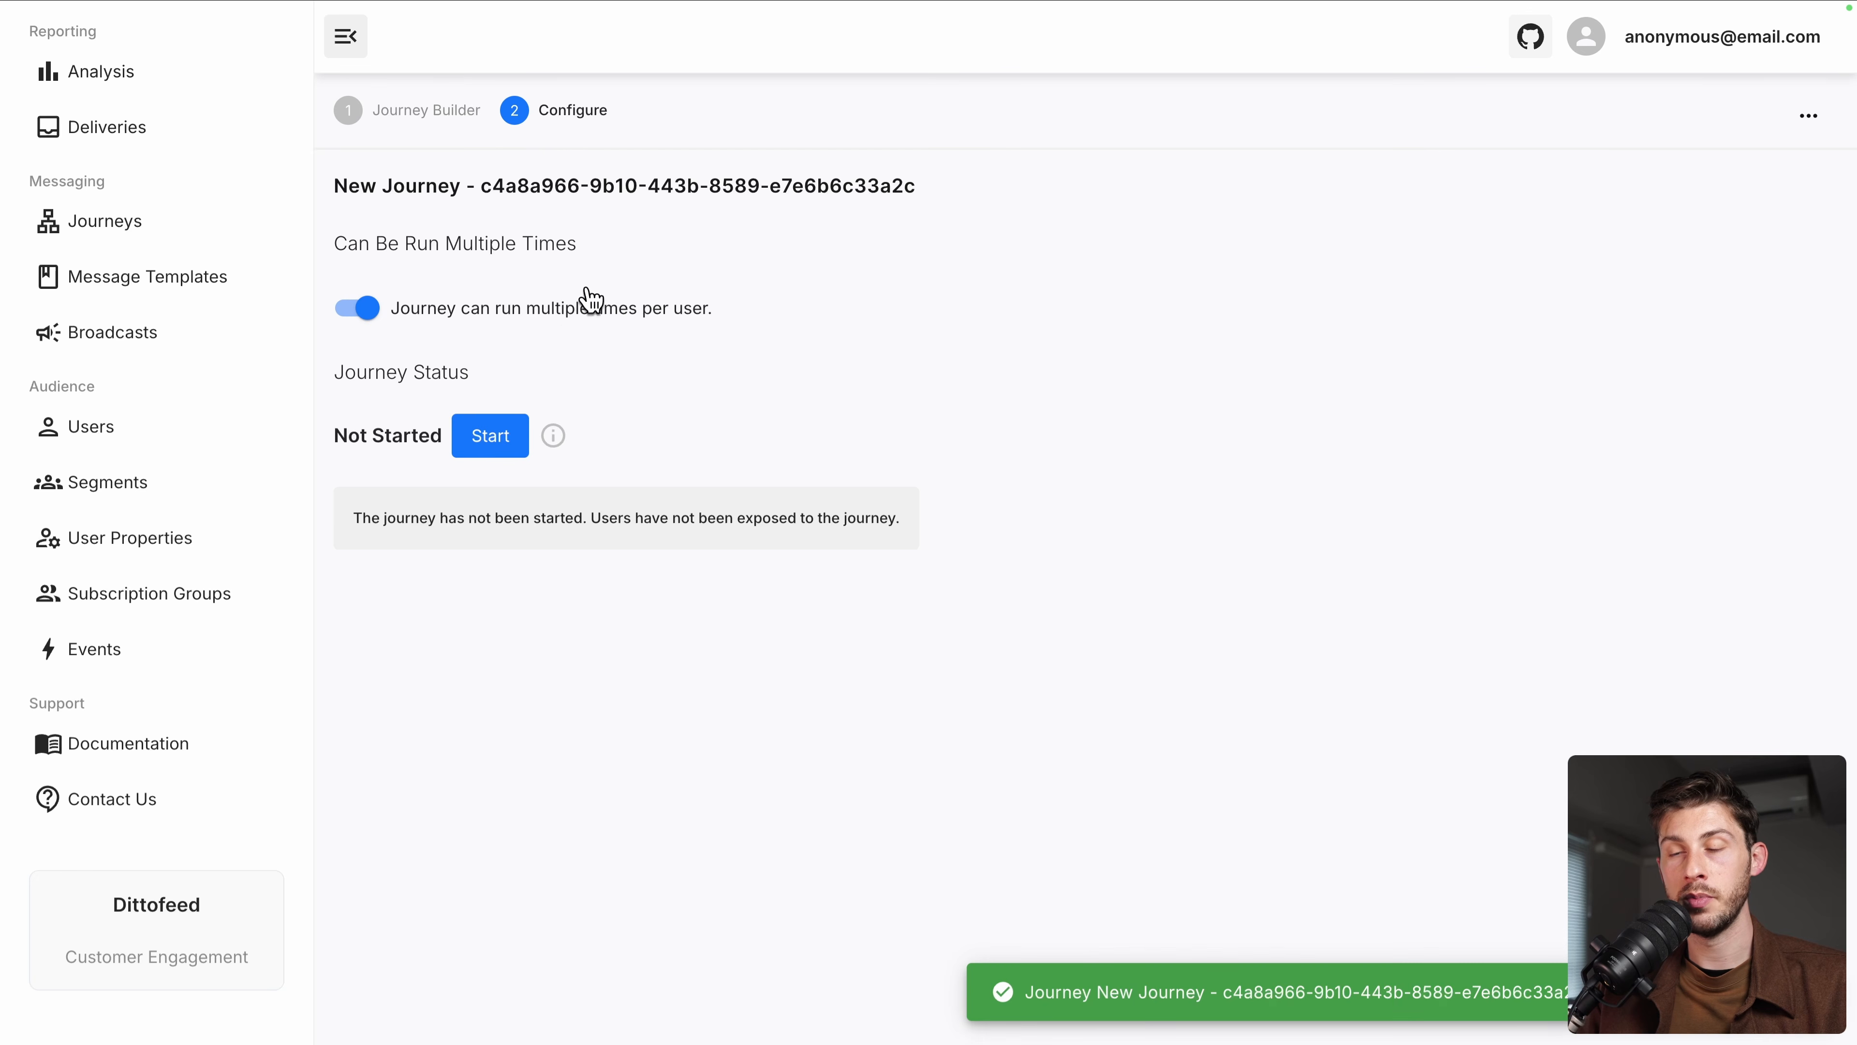
pyautogui.click(362, 307)
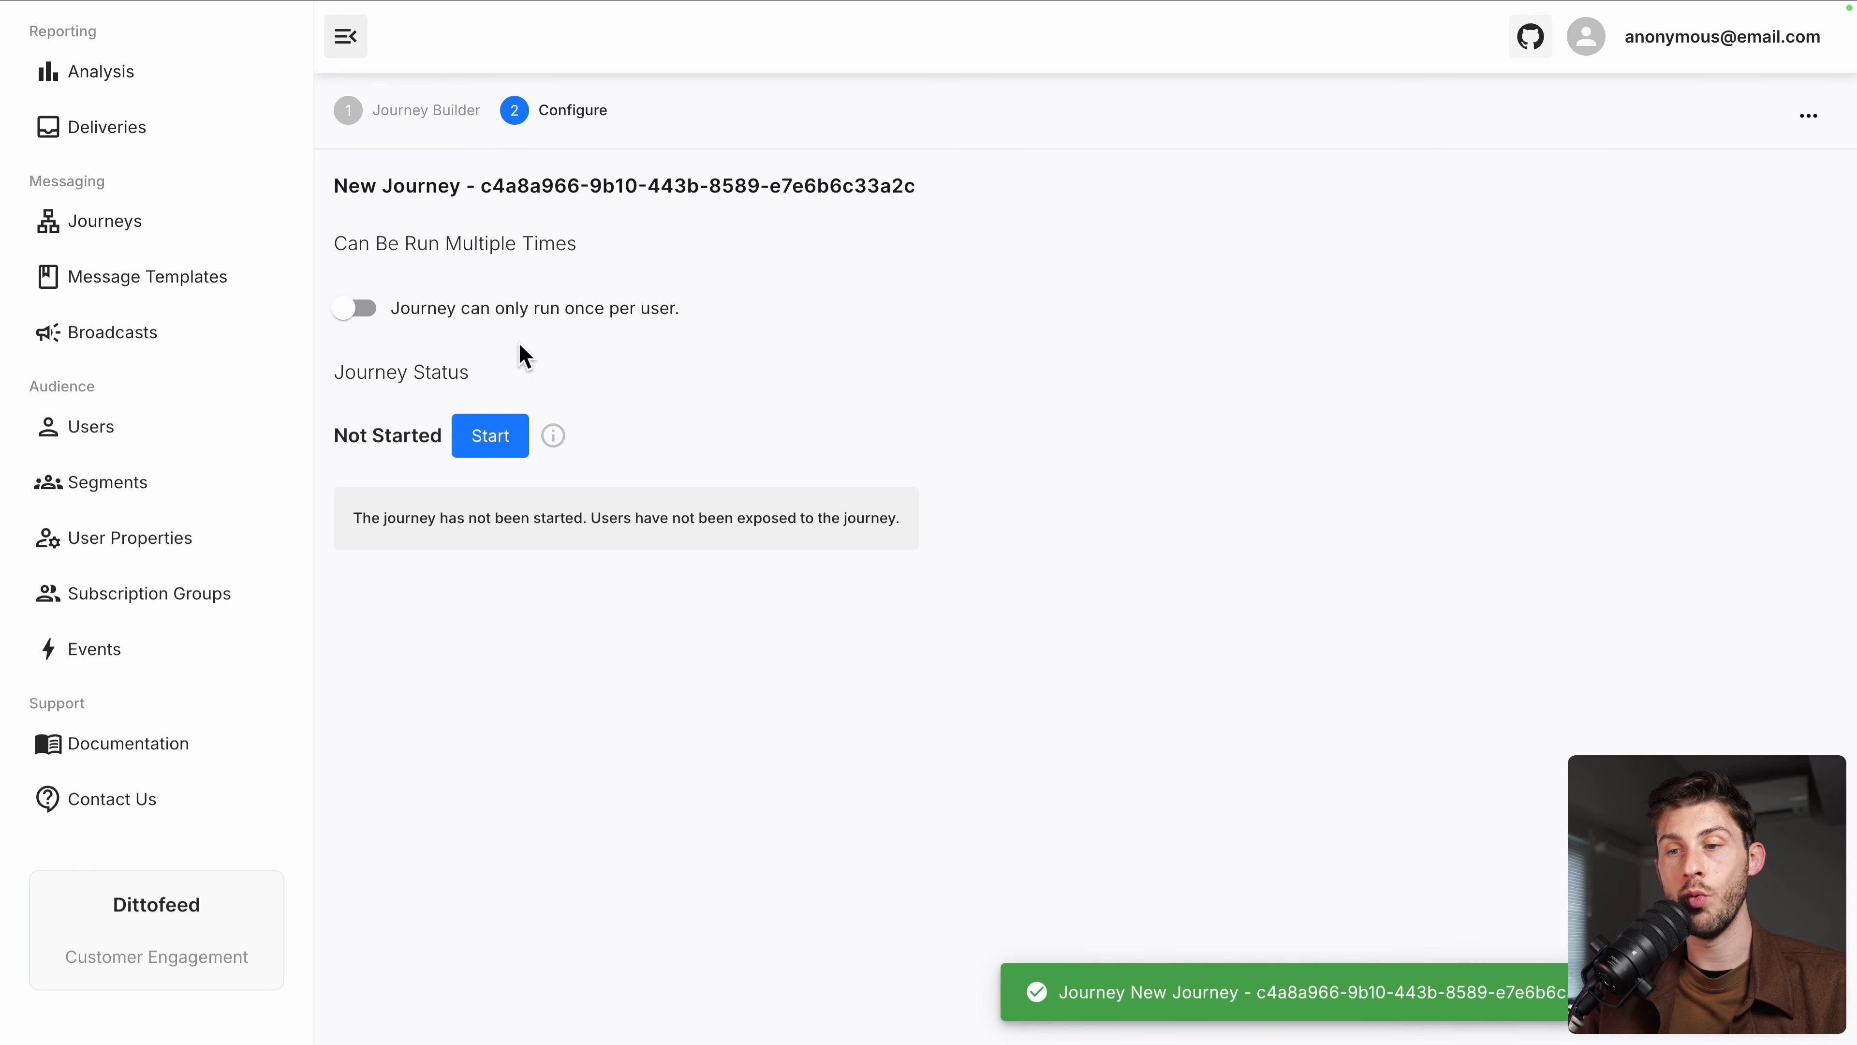
pyautogui.click(492, 437)
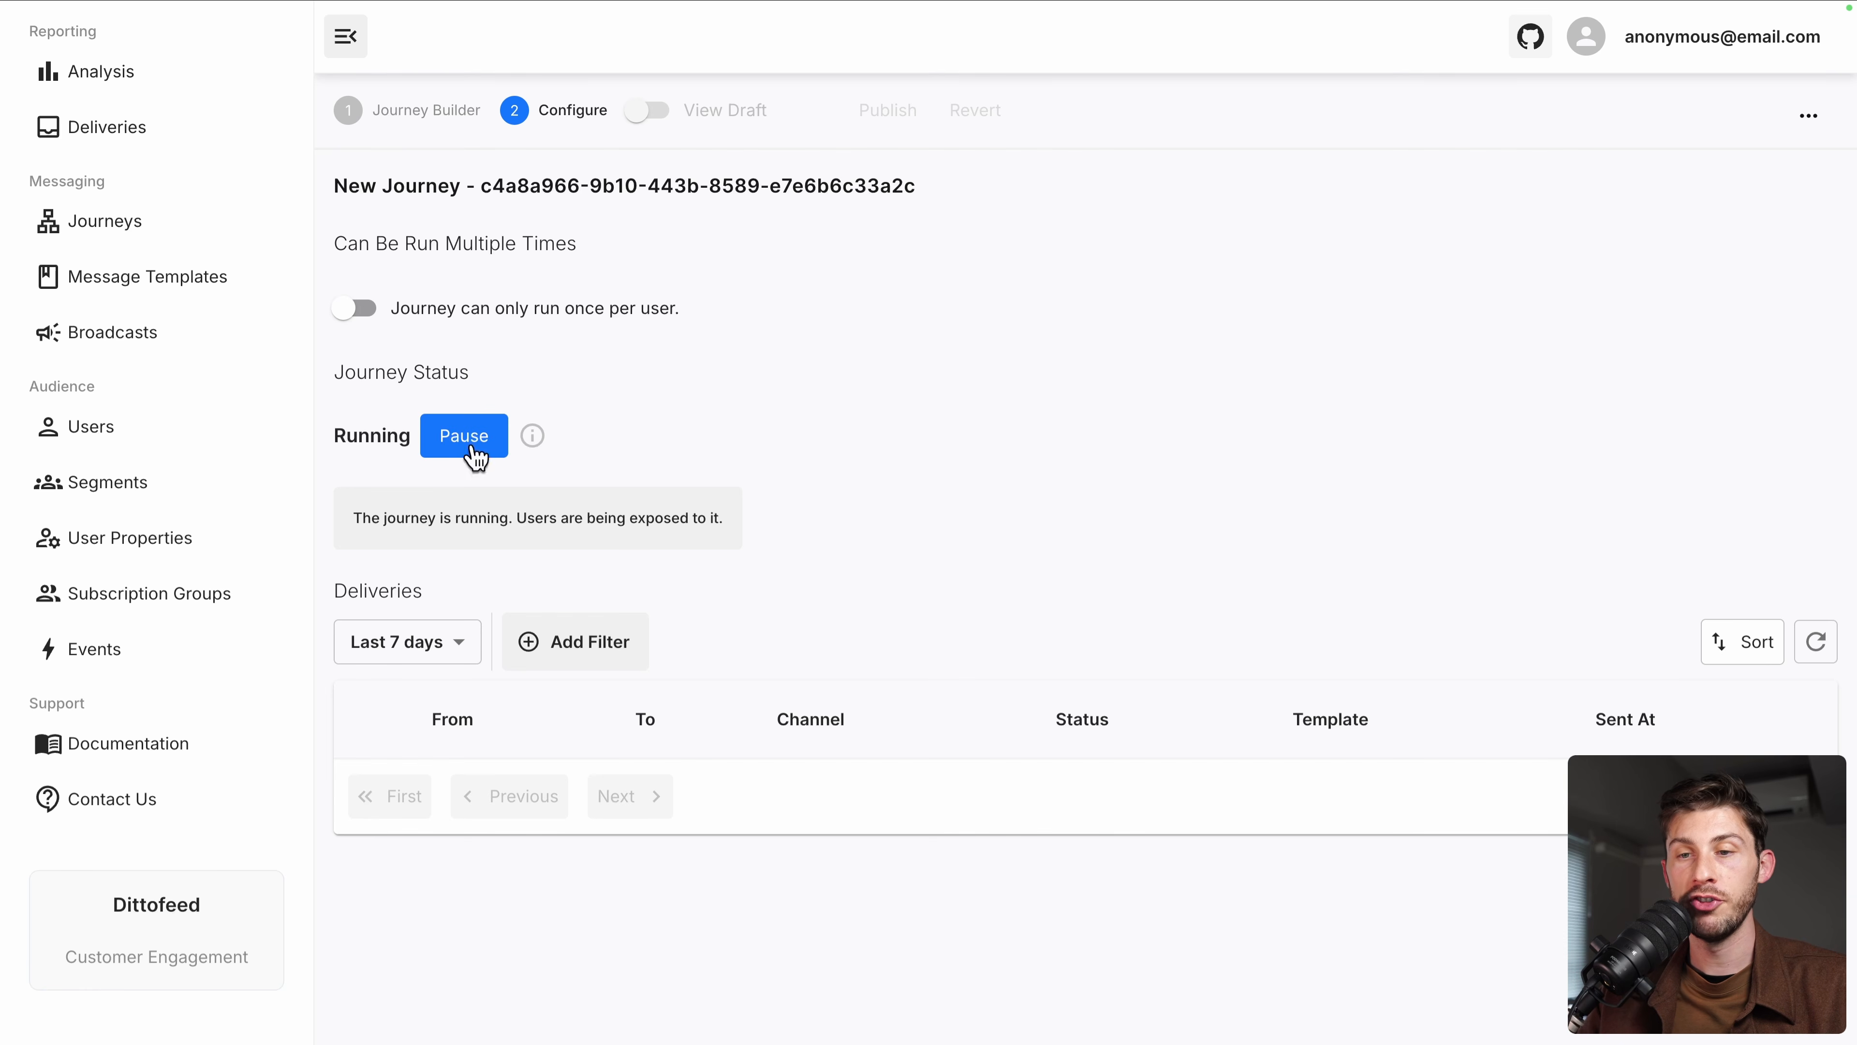
pyautogui.click(193, 450)
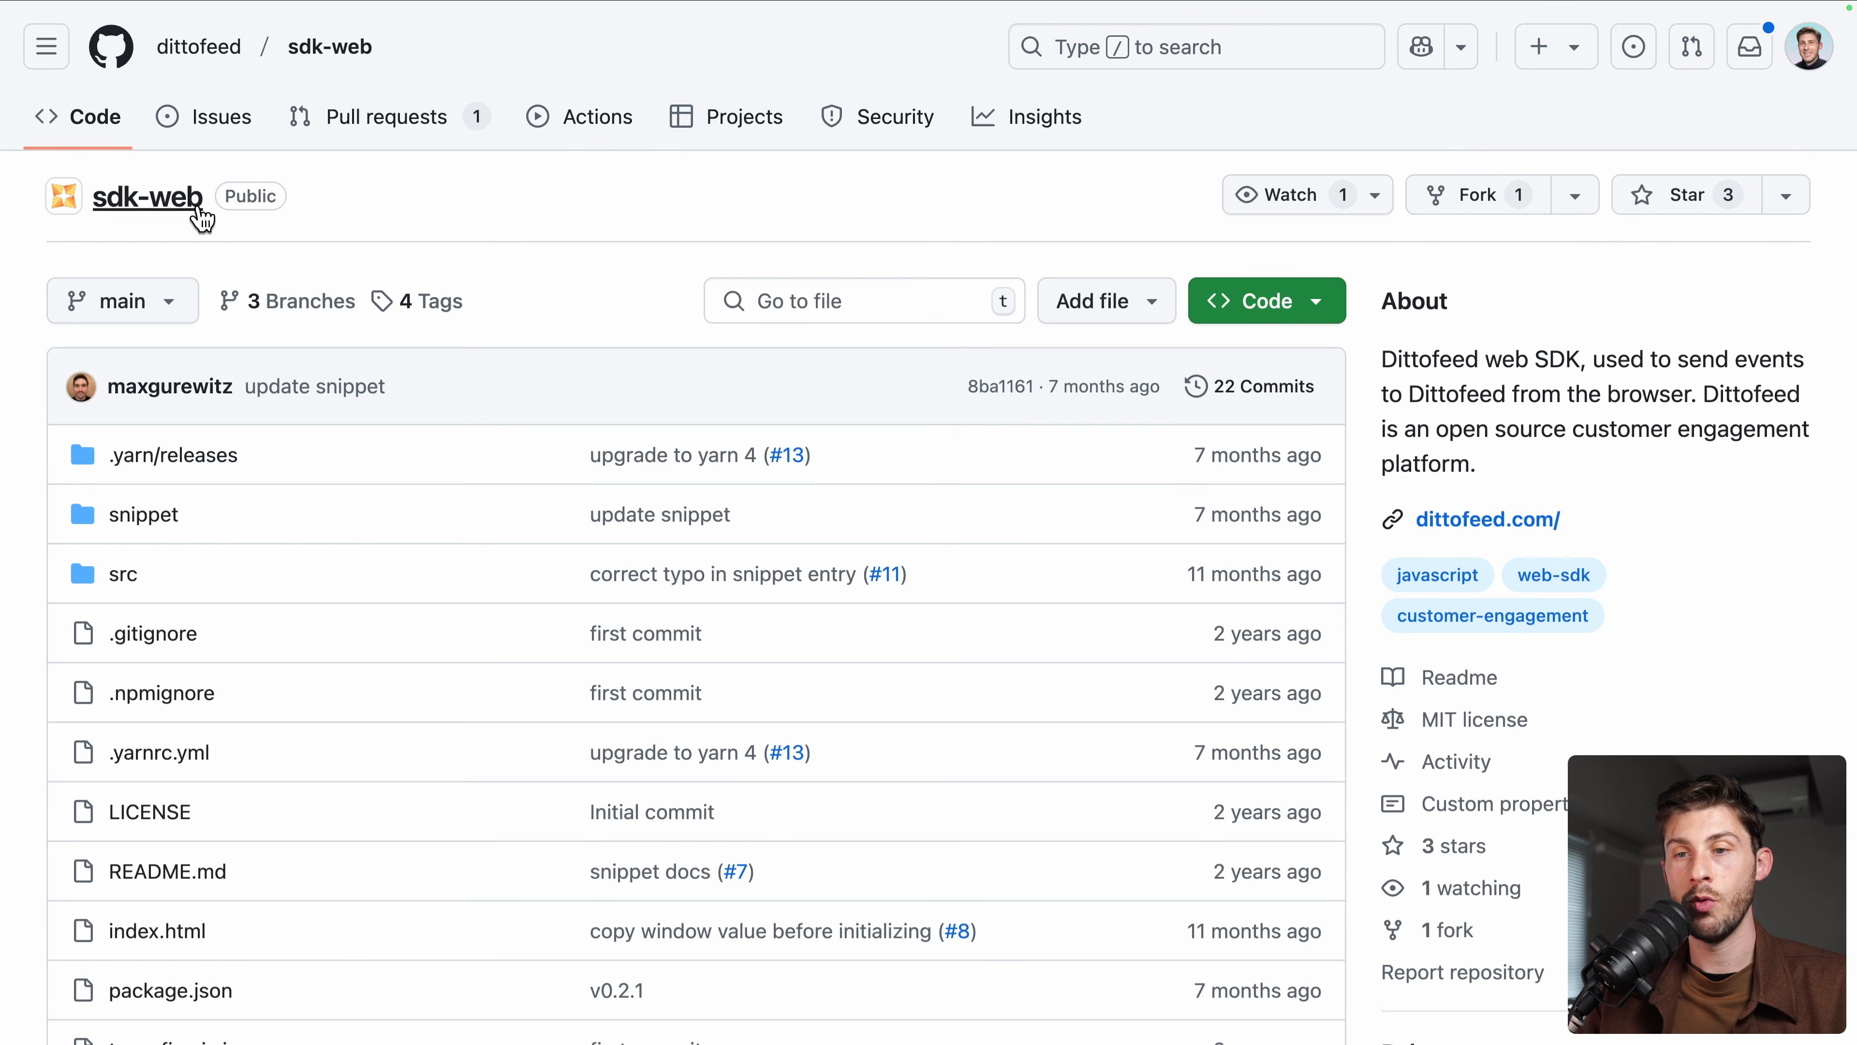
# Scroll the sdk-web README to 'Install the Snippet' and select its script code
pyautogui.scroll(-15, 406, 568)
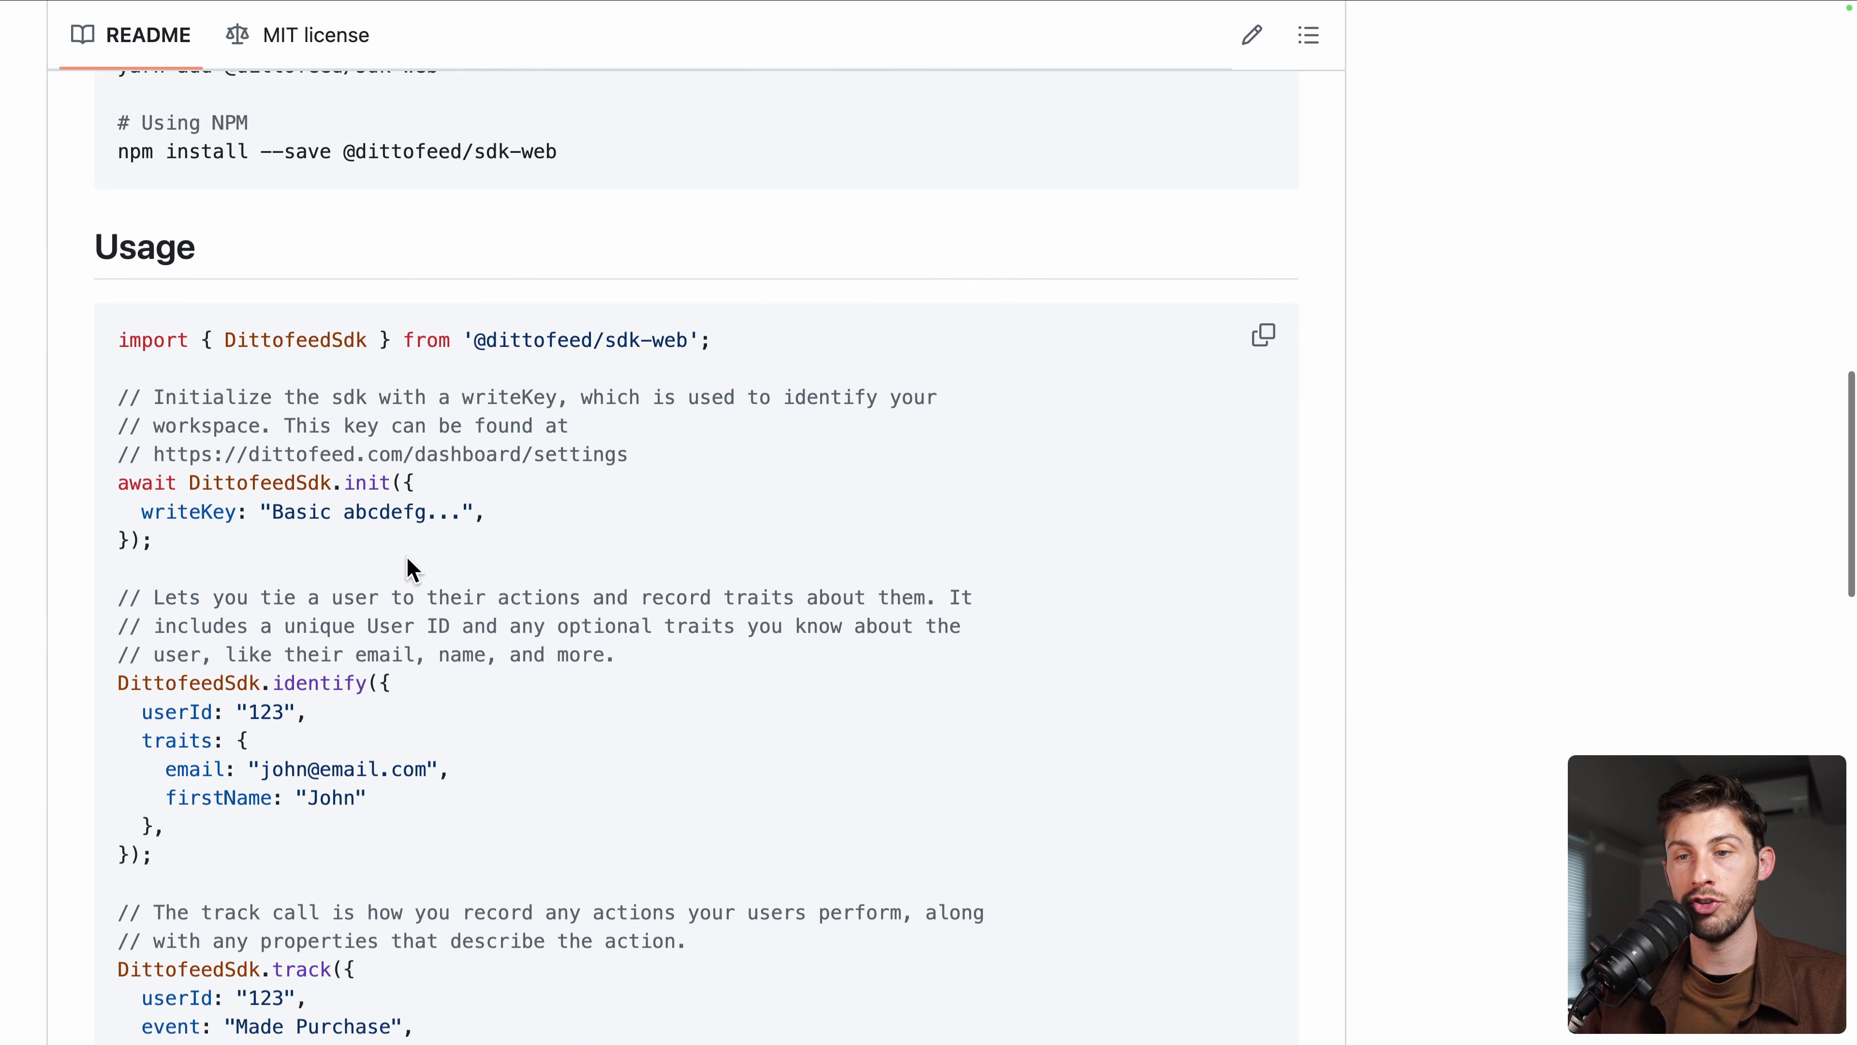
pyautogui.scroll(1, 408, 561)
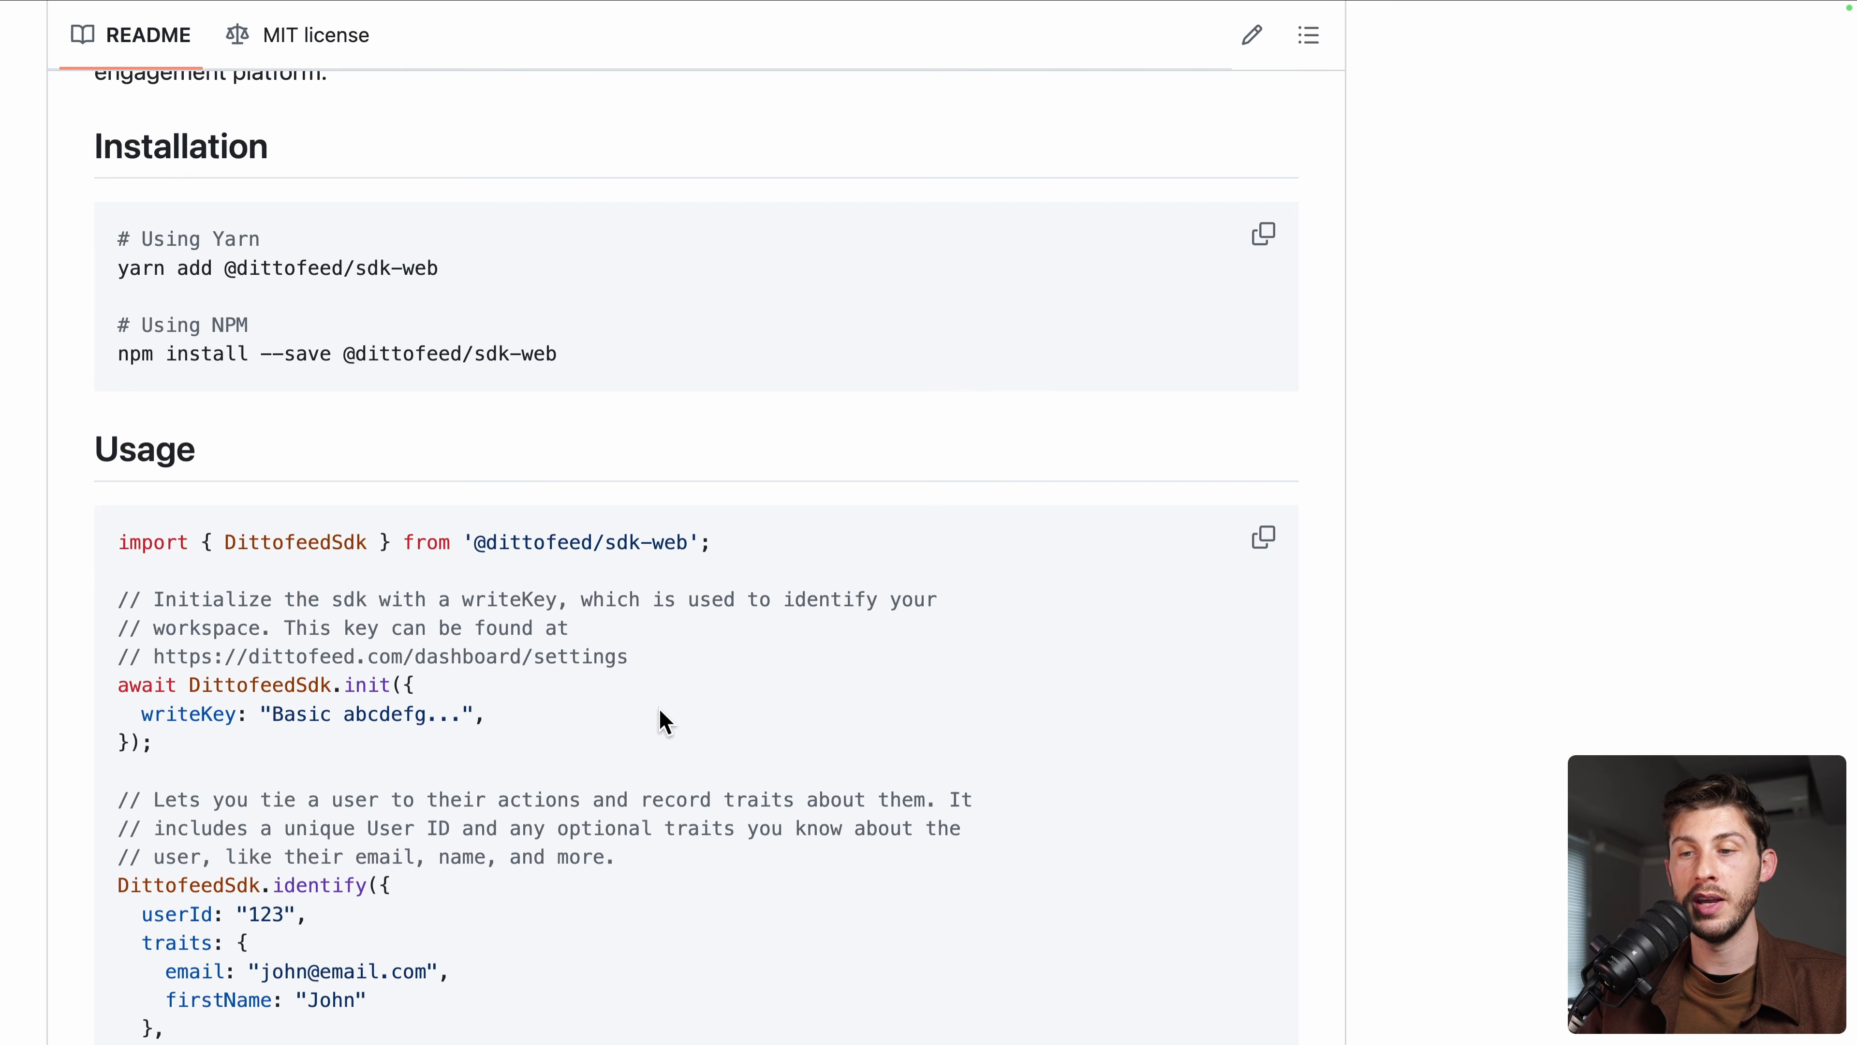
pyautogui.scroll(-5, 660, 711)
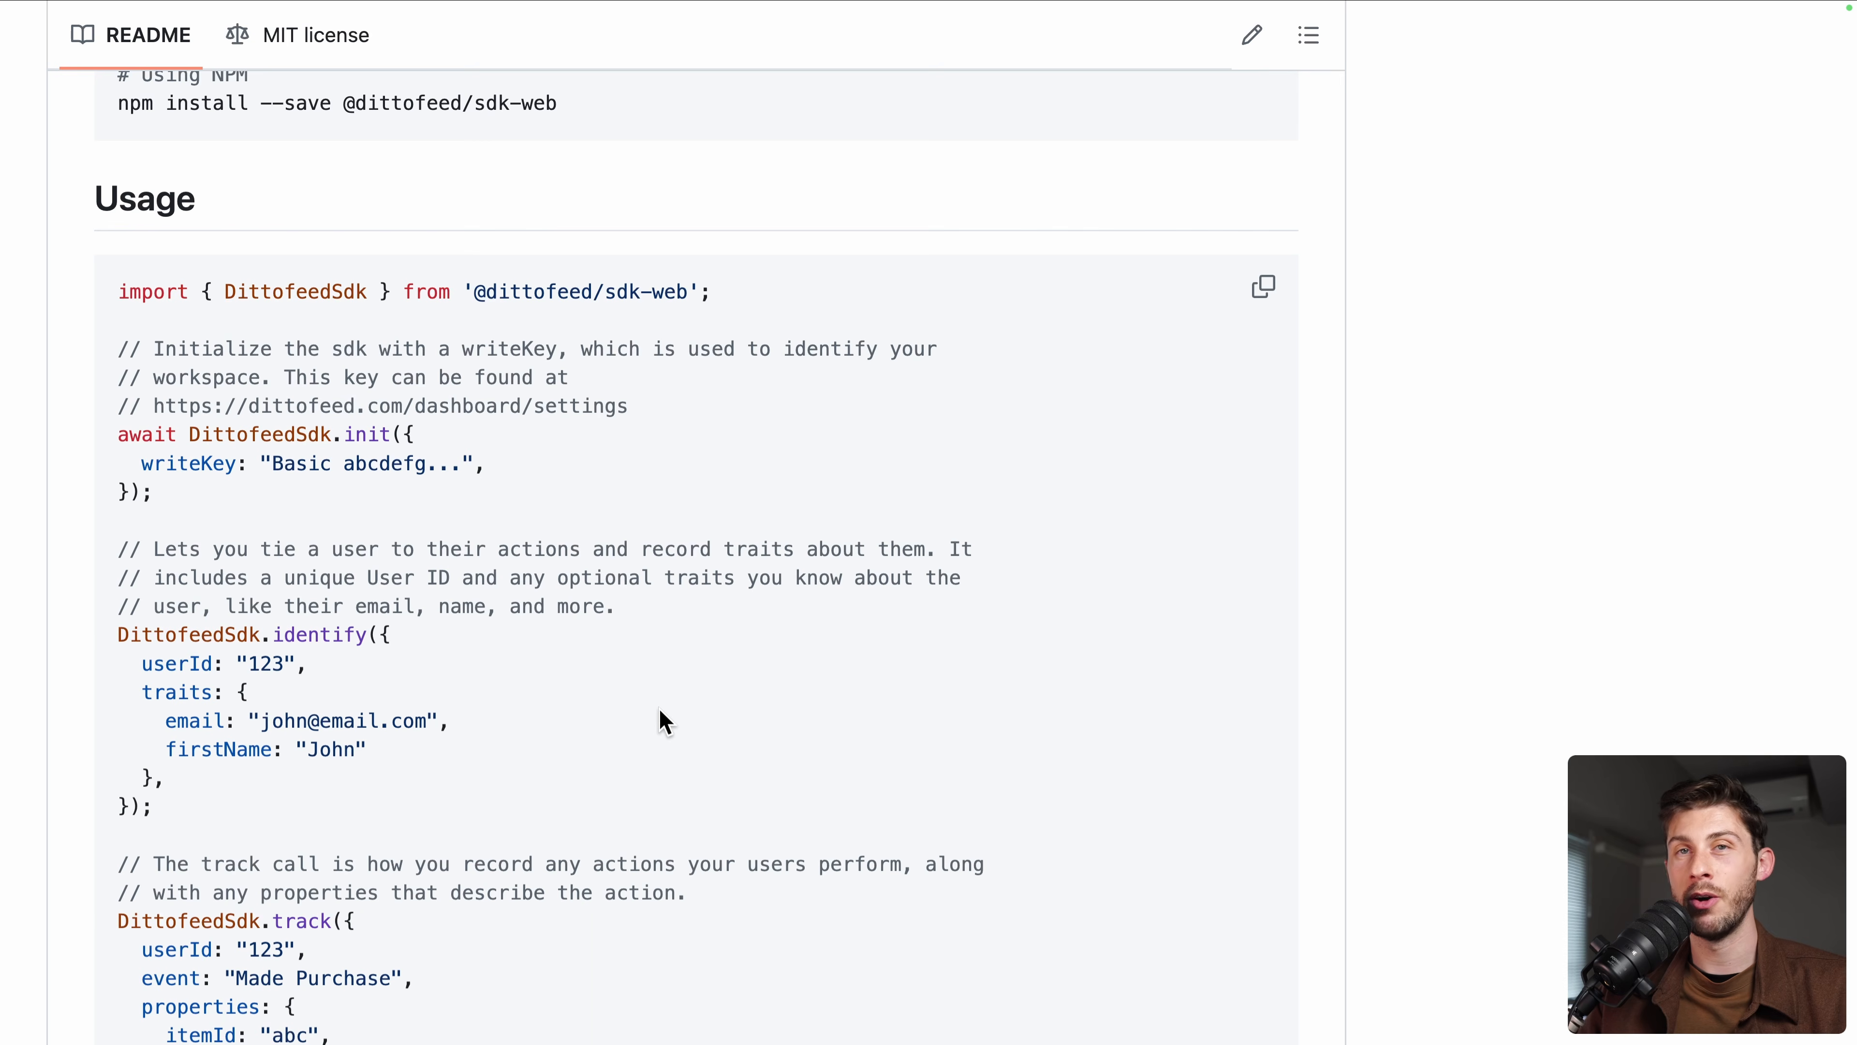
pyautogui.scroll(-20, 659, 708)
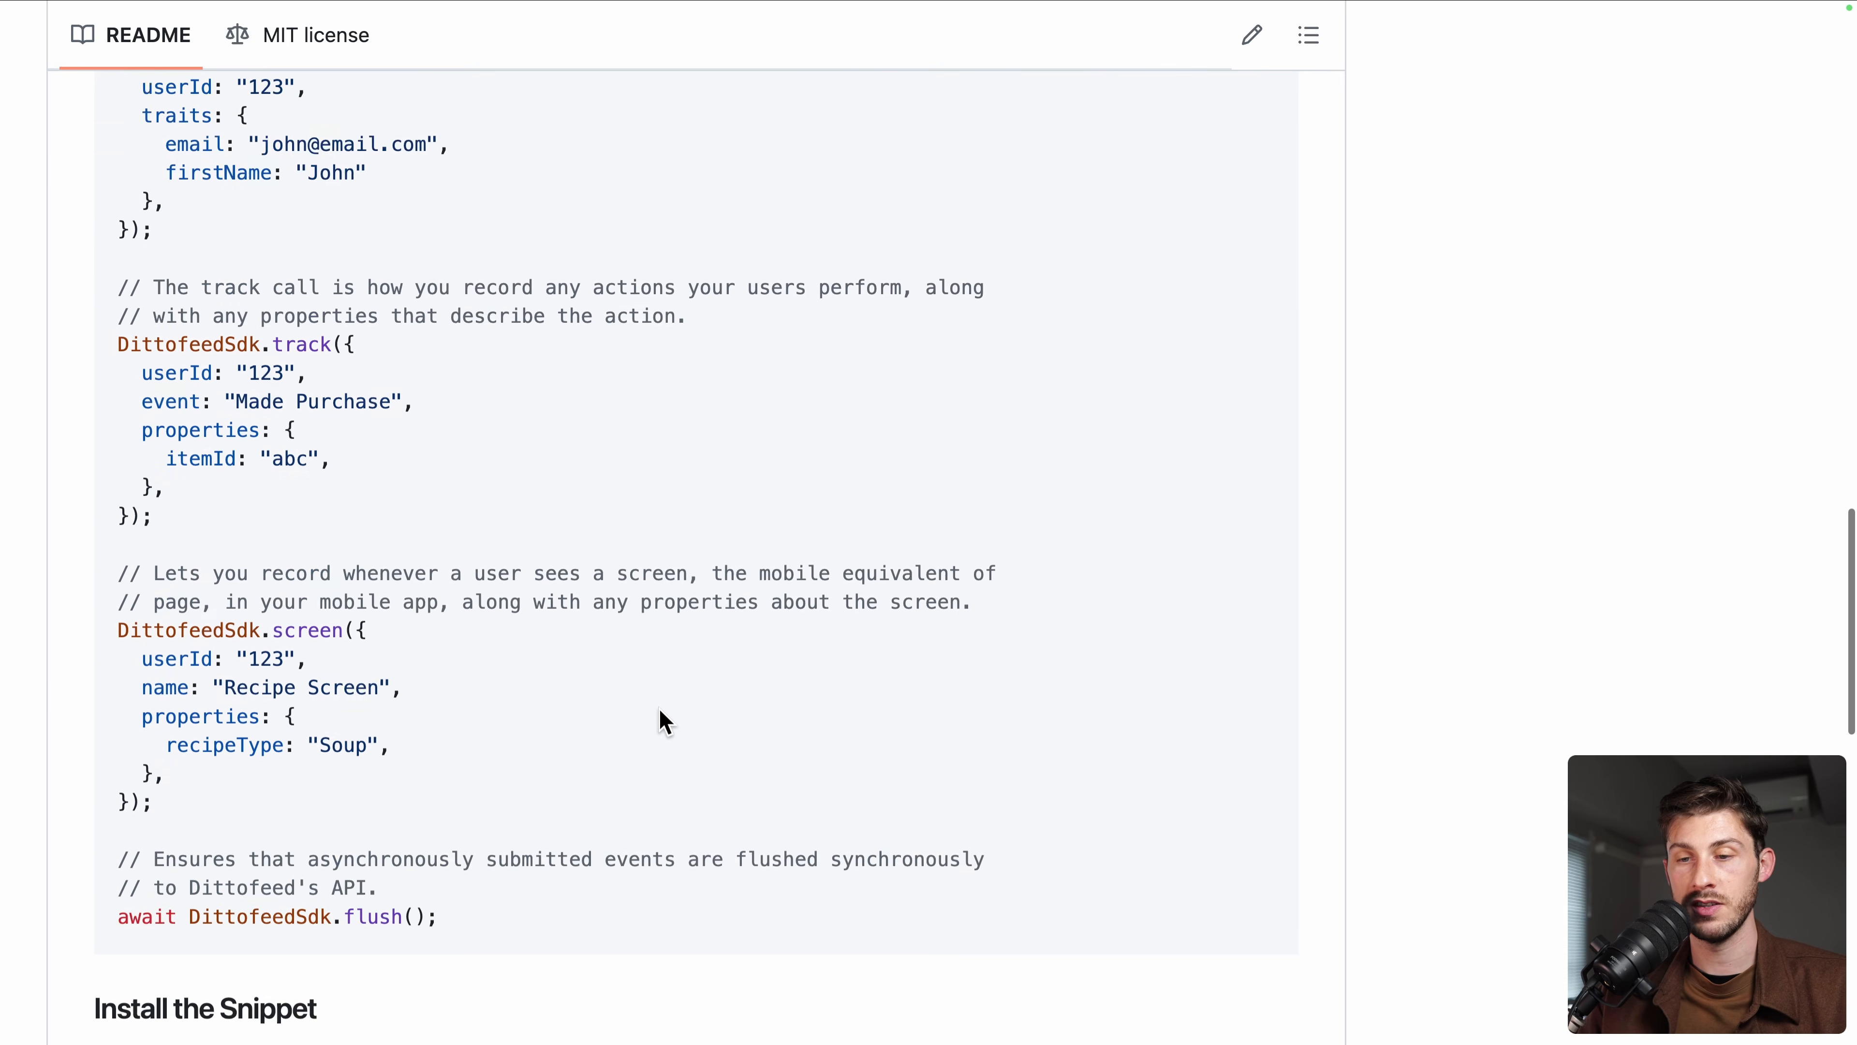
pyautogui.scroll(5, 658, 708)
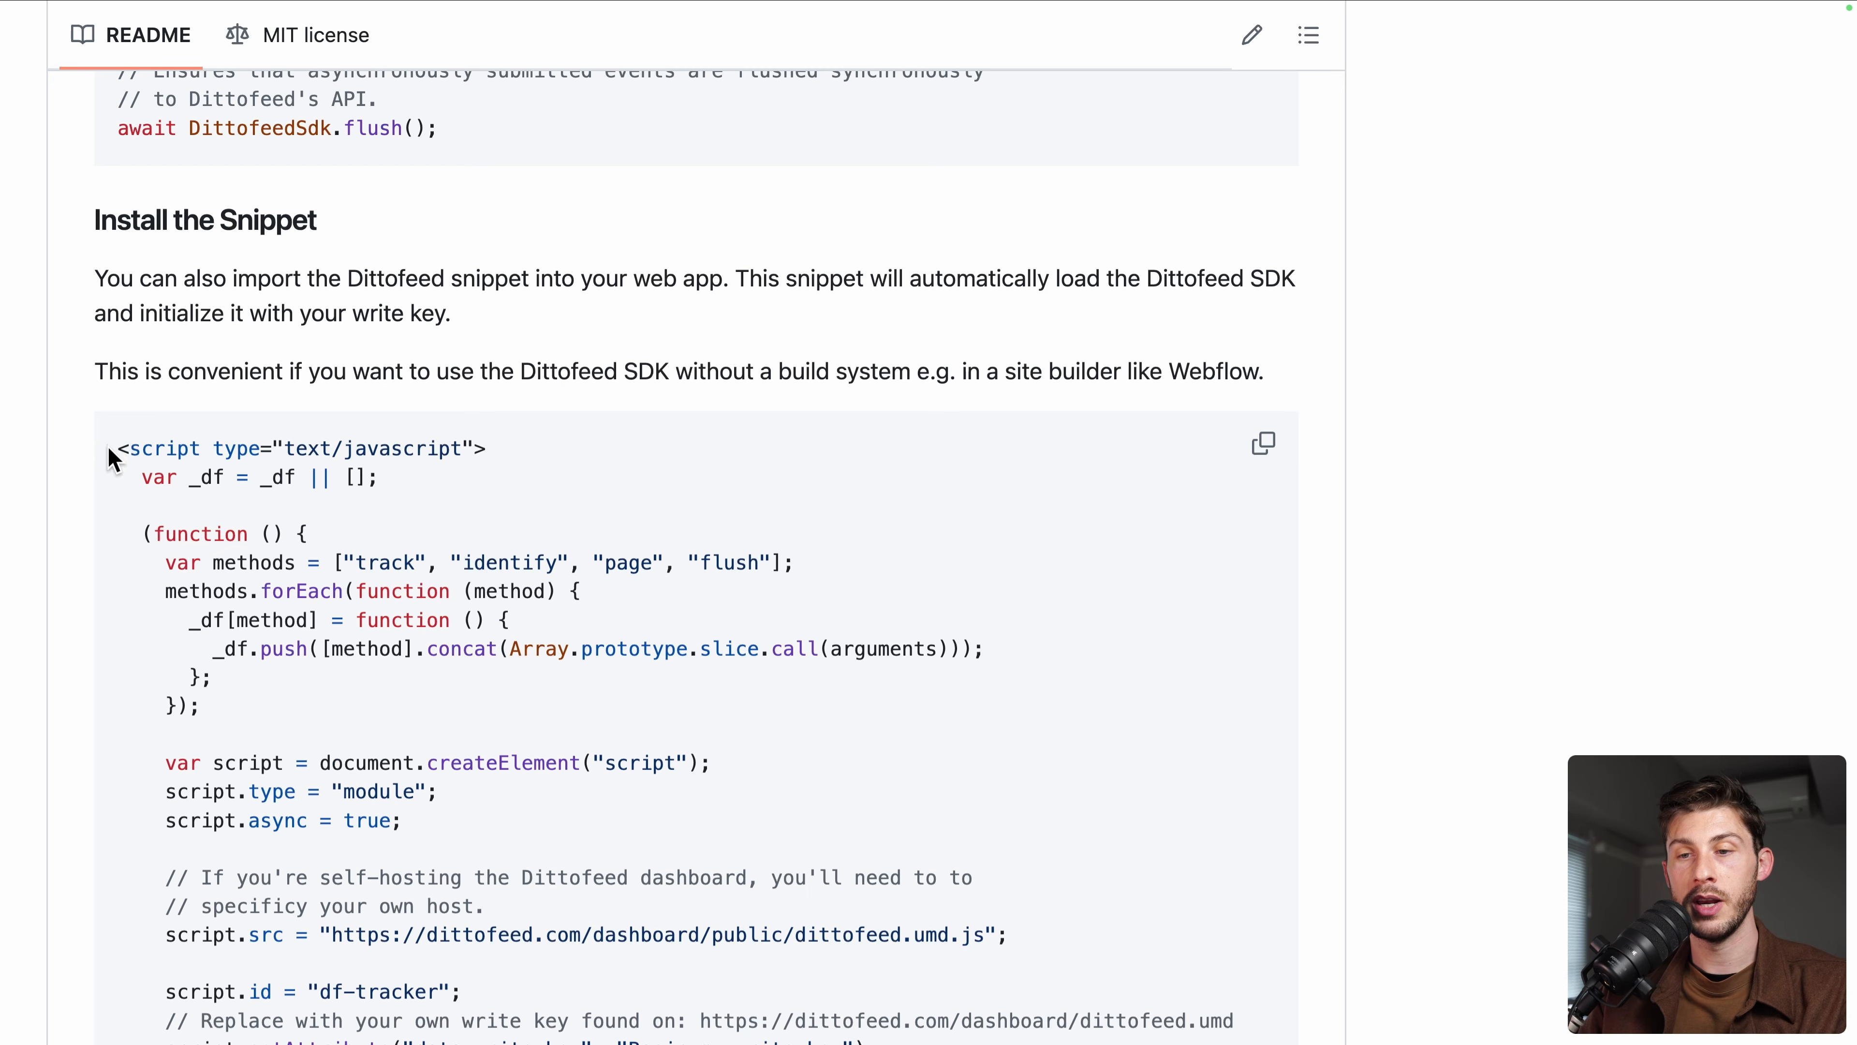
pyautogui.moveTo(126, 442); pyautogui.dragTo(183, 636)
pyautogui.scroll(-8, 153, 622)
# Paste the copied Dittofeed snippet into the page's JavaScript code and select the identify call's email value
pyautogui.keyDown('shift'); pyautogui.click(266, 750); pyautogui.keyUp('shift')
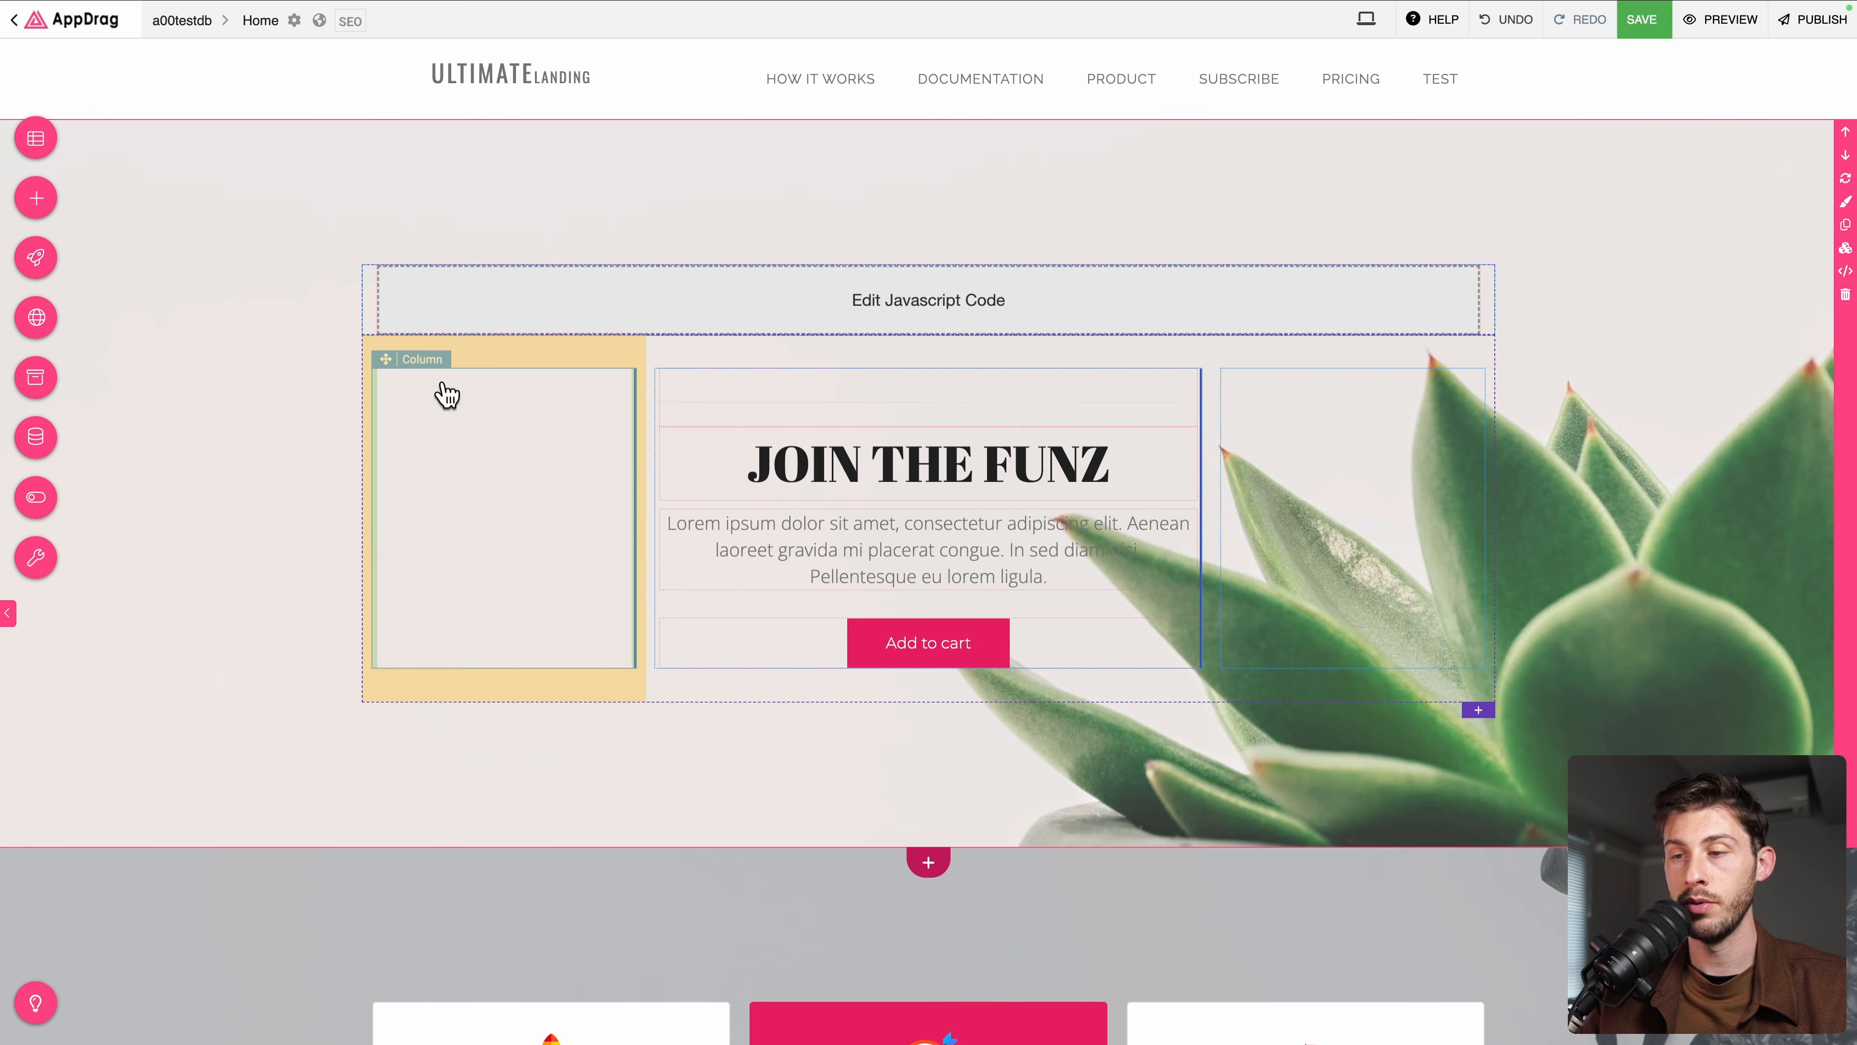
pyautogui.doubleClick(917, 330)
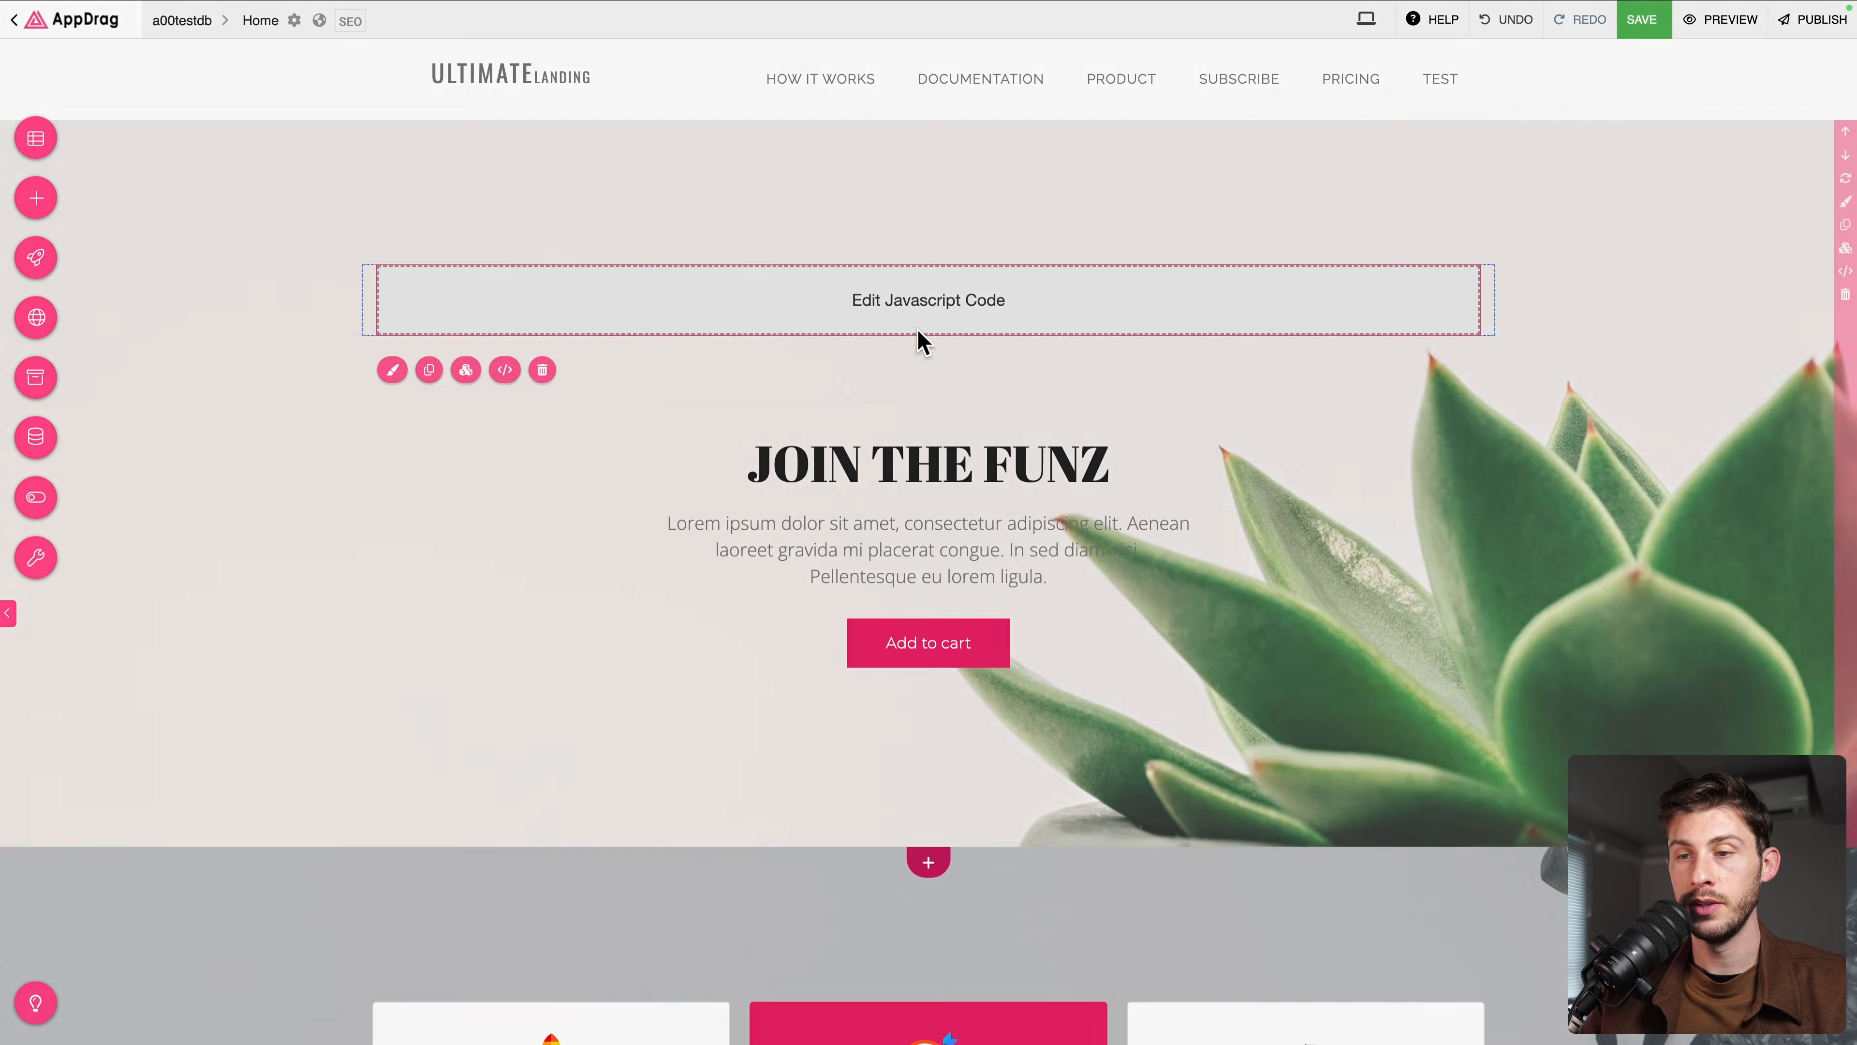
pyautogui.hotkey('ctrl', 'v')
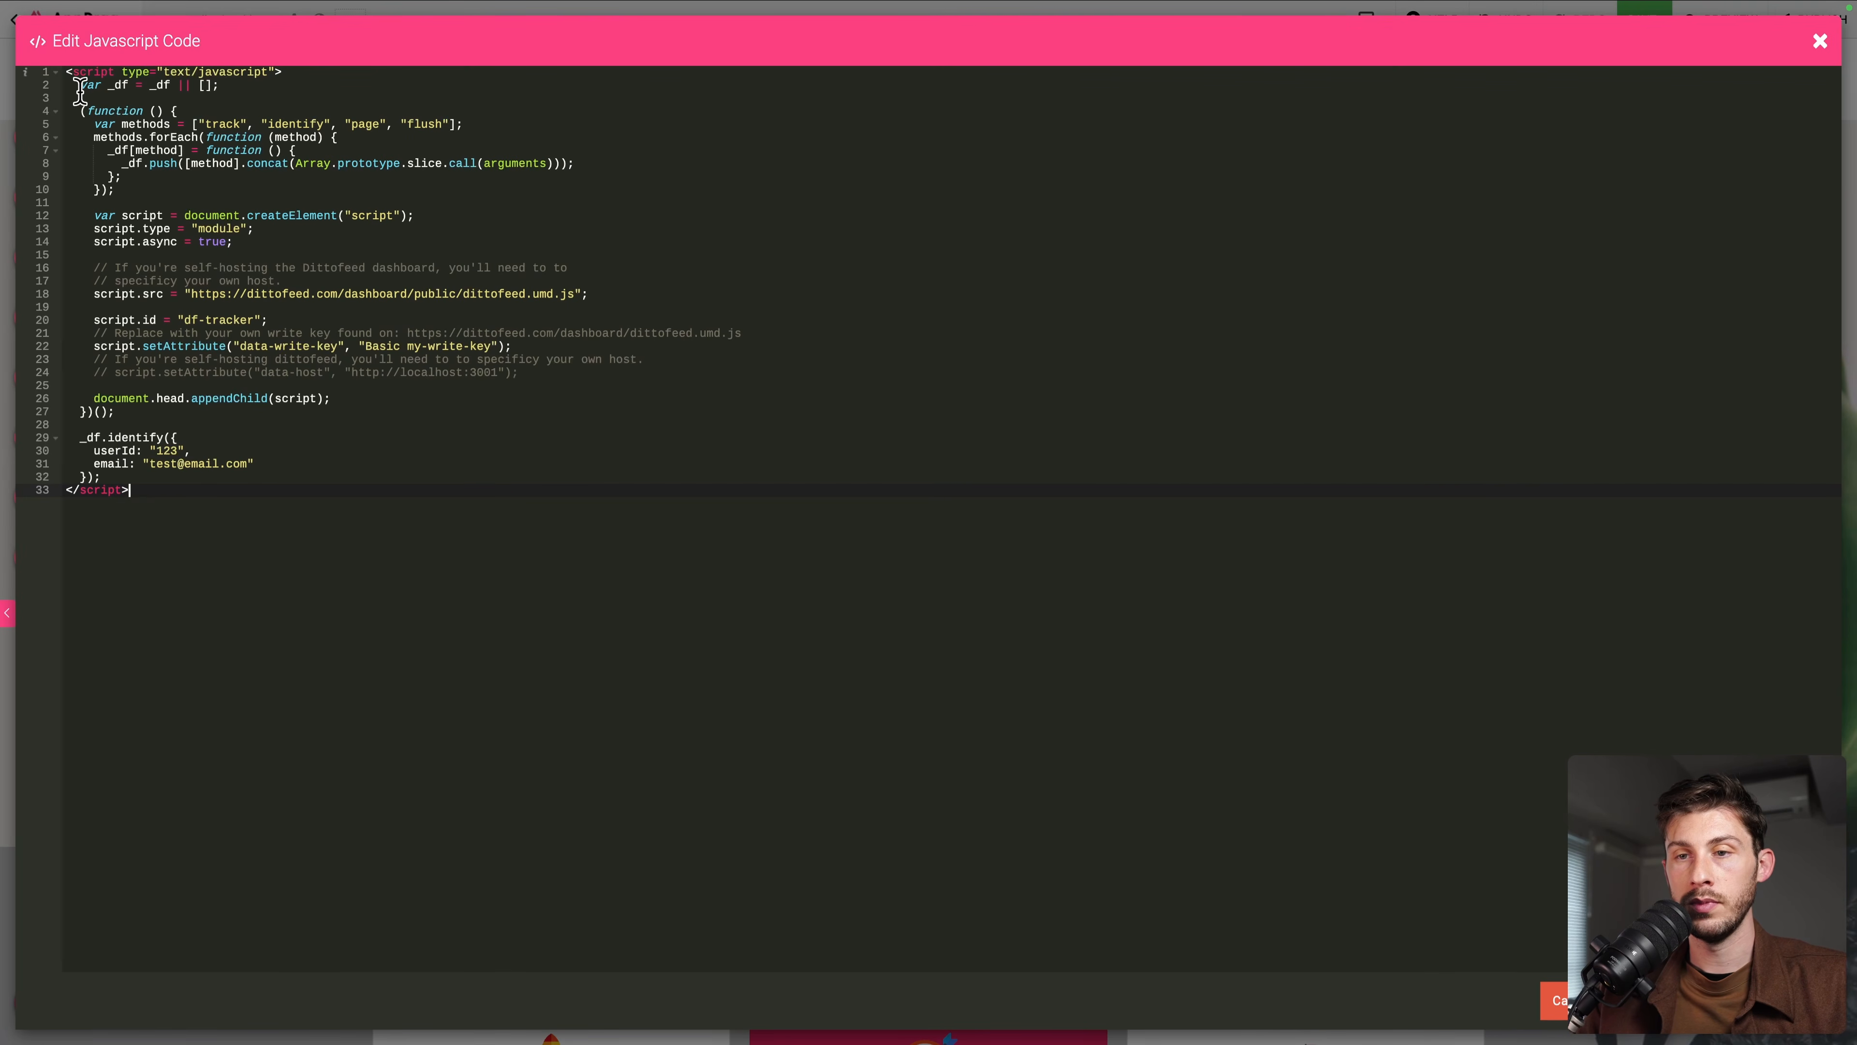
pyautogui.moveTo(80, 85); pyautogui.dragTo(245, 414)
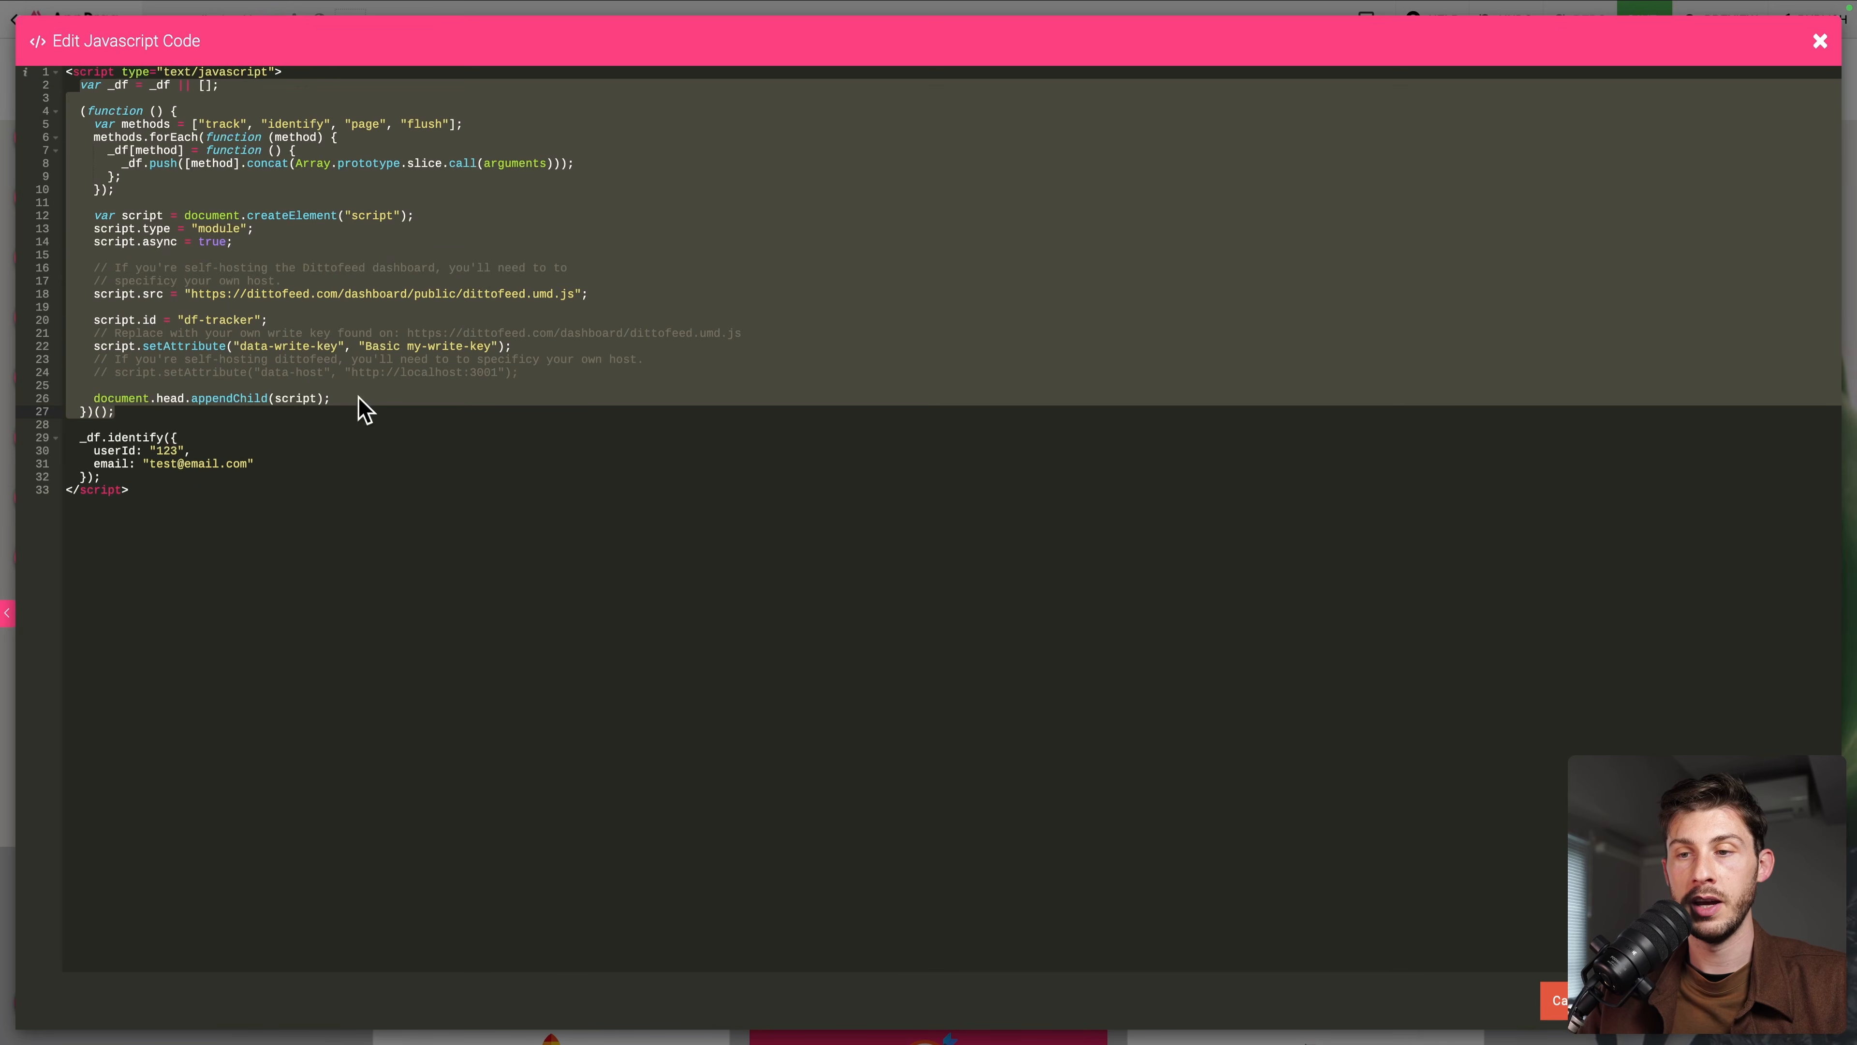
pyautogui.click(175, 400)
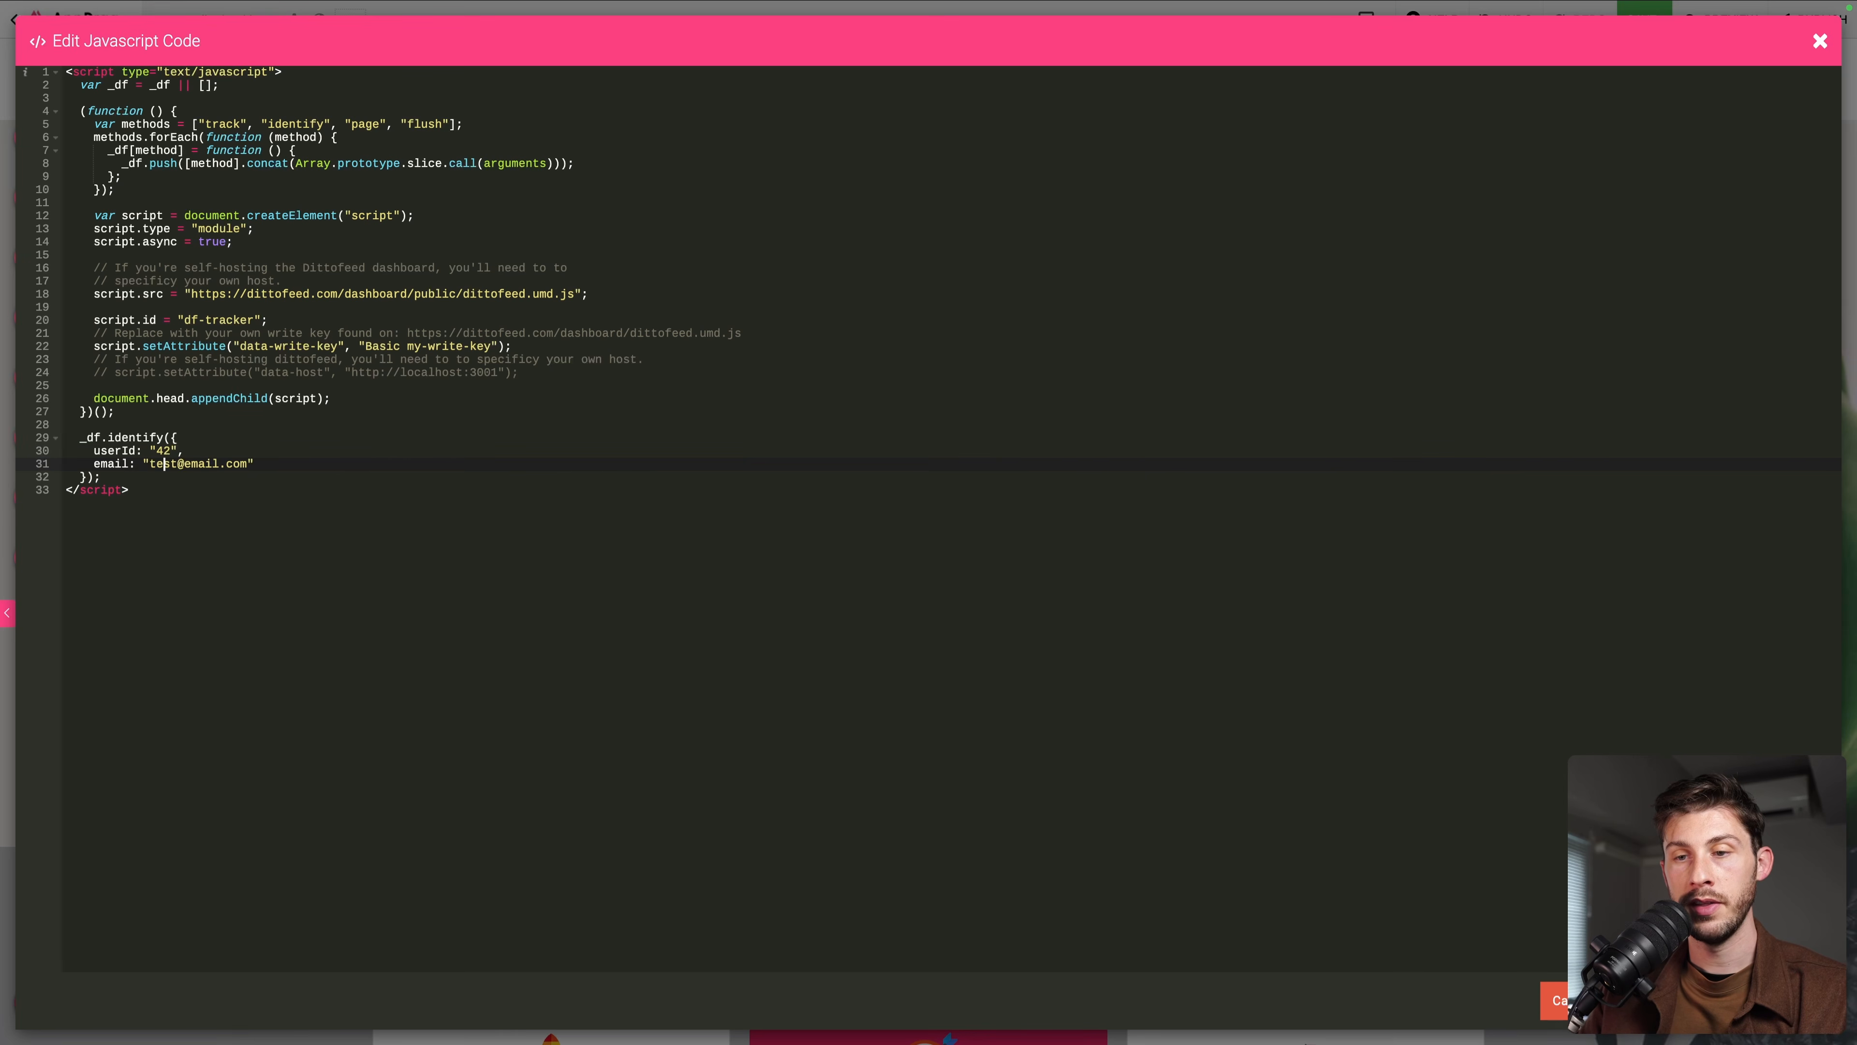
pyautogui.moveTo(150, 463); pyautogui.dragTo(255, 463)
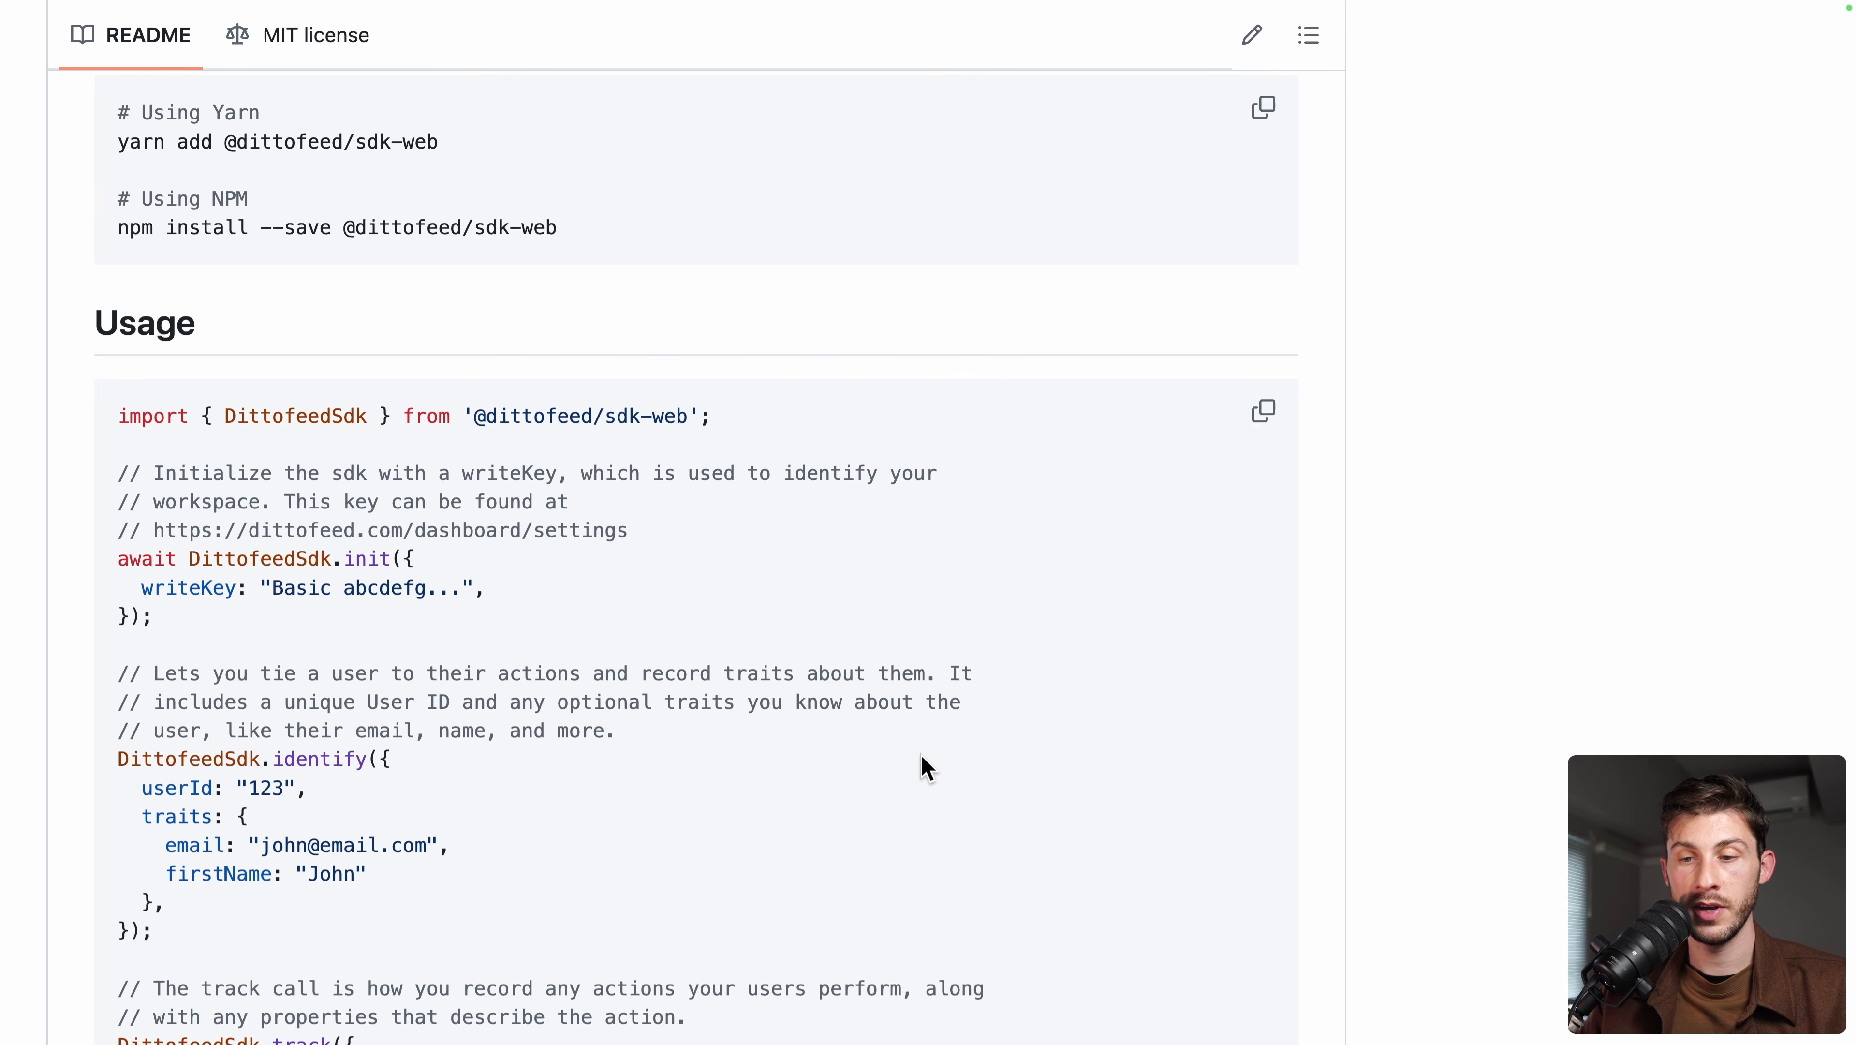
# Select the README identify example's userId line and its traits block with email and firstName John
pyautogui.scroll(-5, 921, 761)
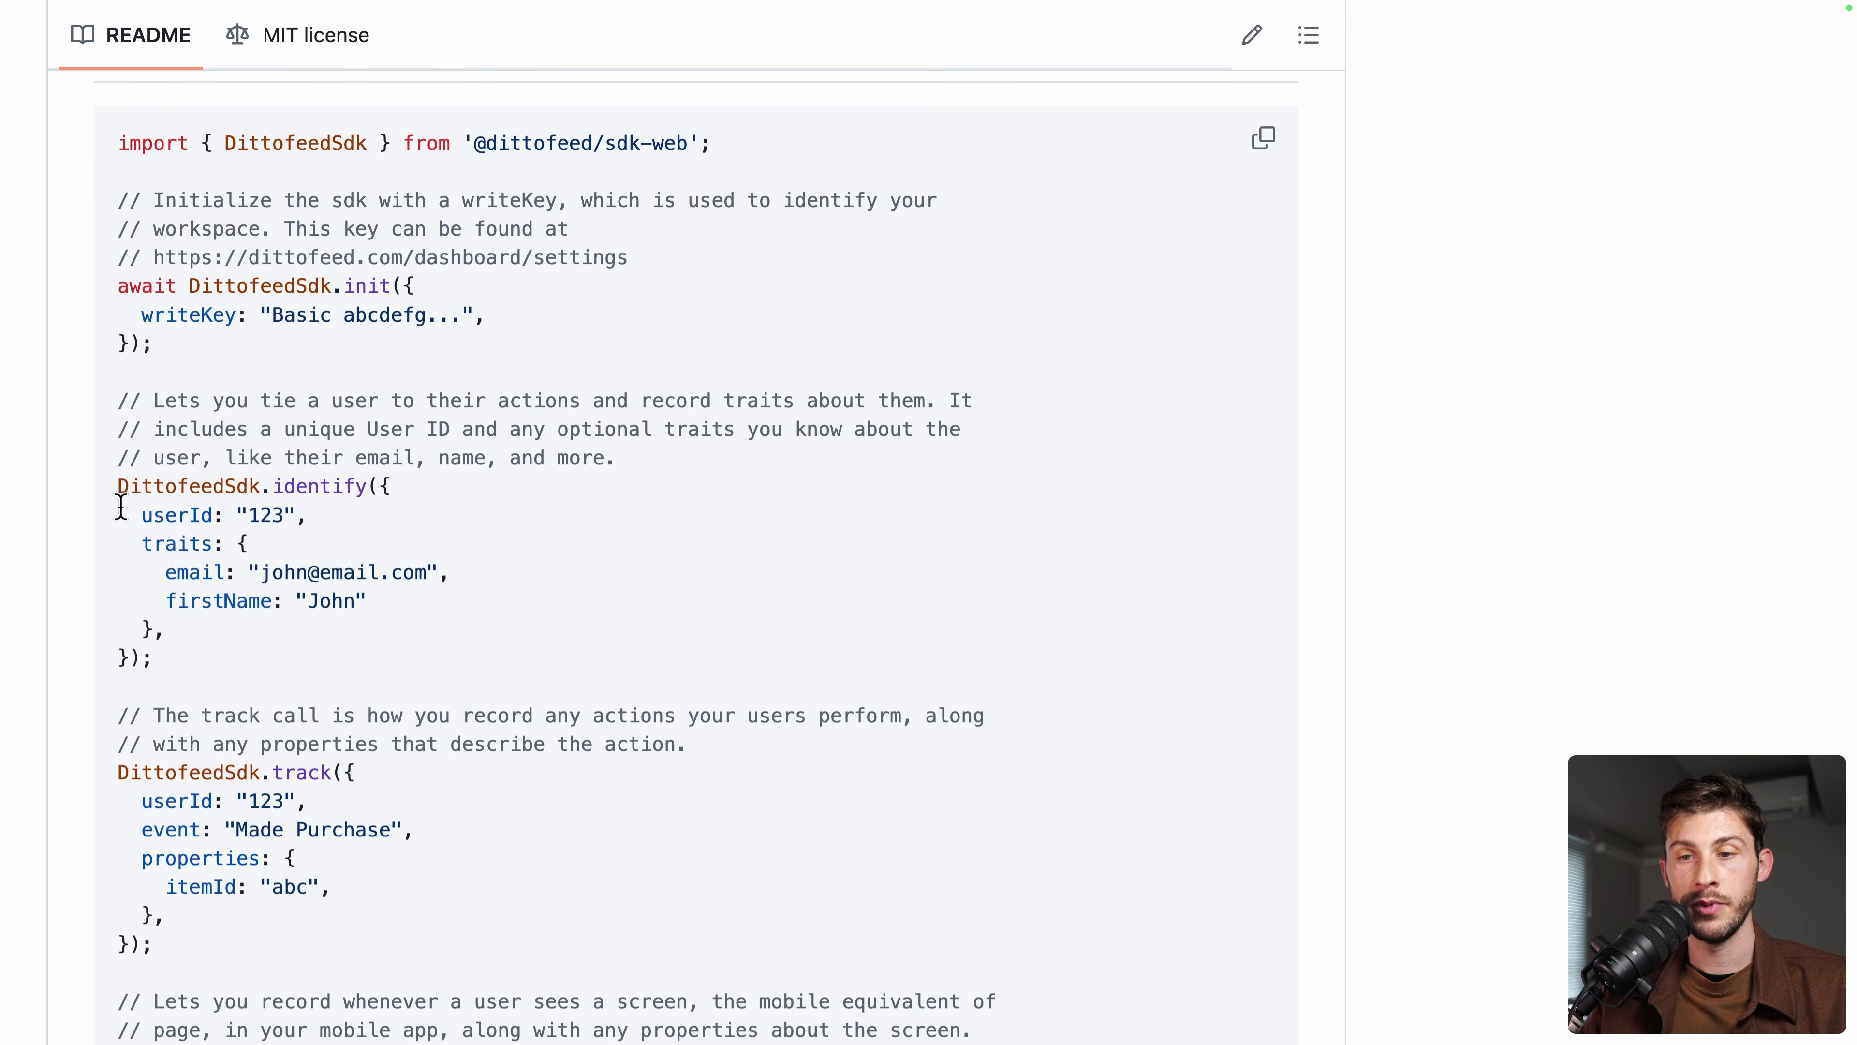
pyautogui.moveTo(122, 506); pyautogui.dragTo(287, 517)
pyautogui.doubleClick(174, 546)
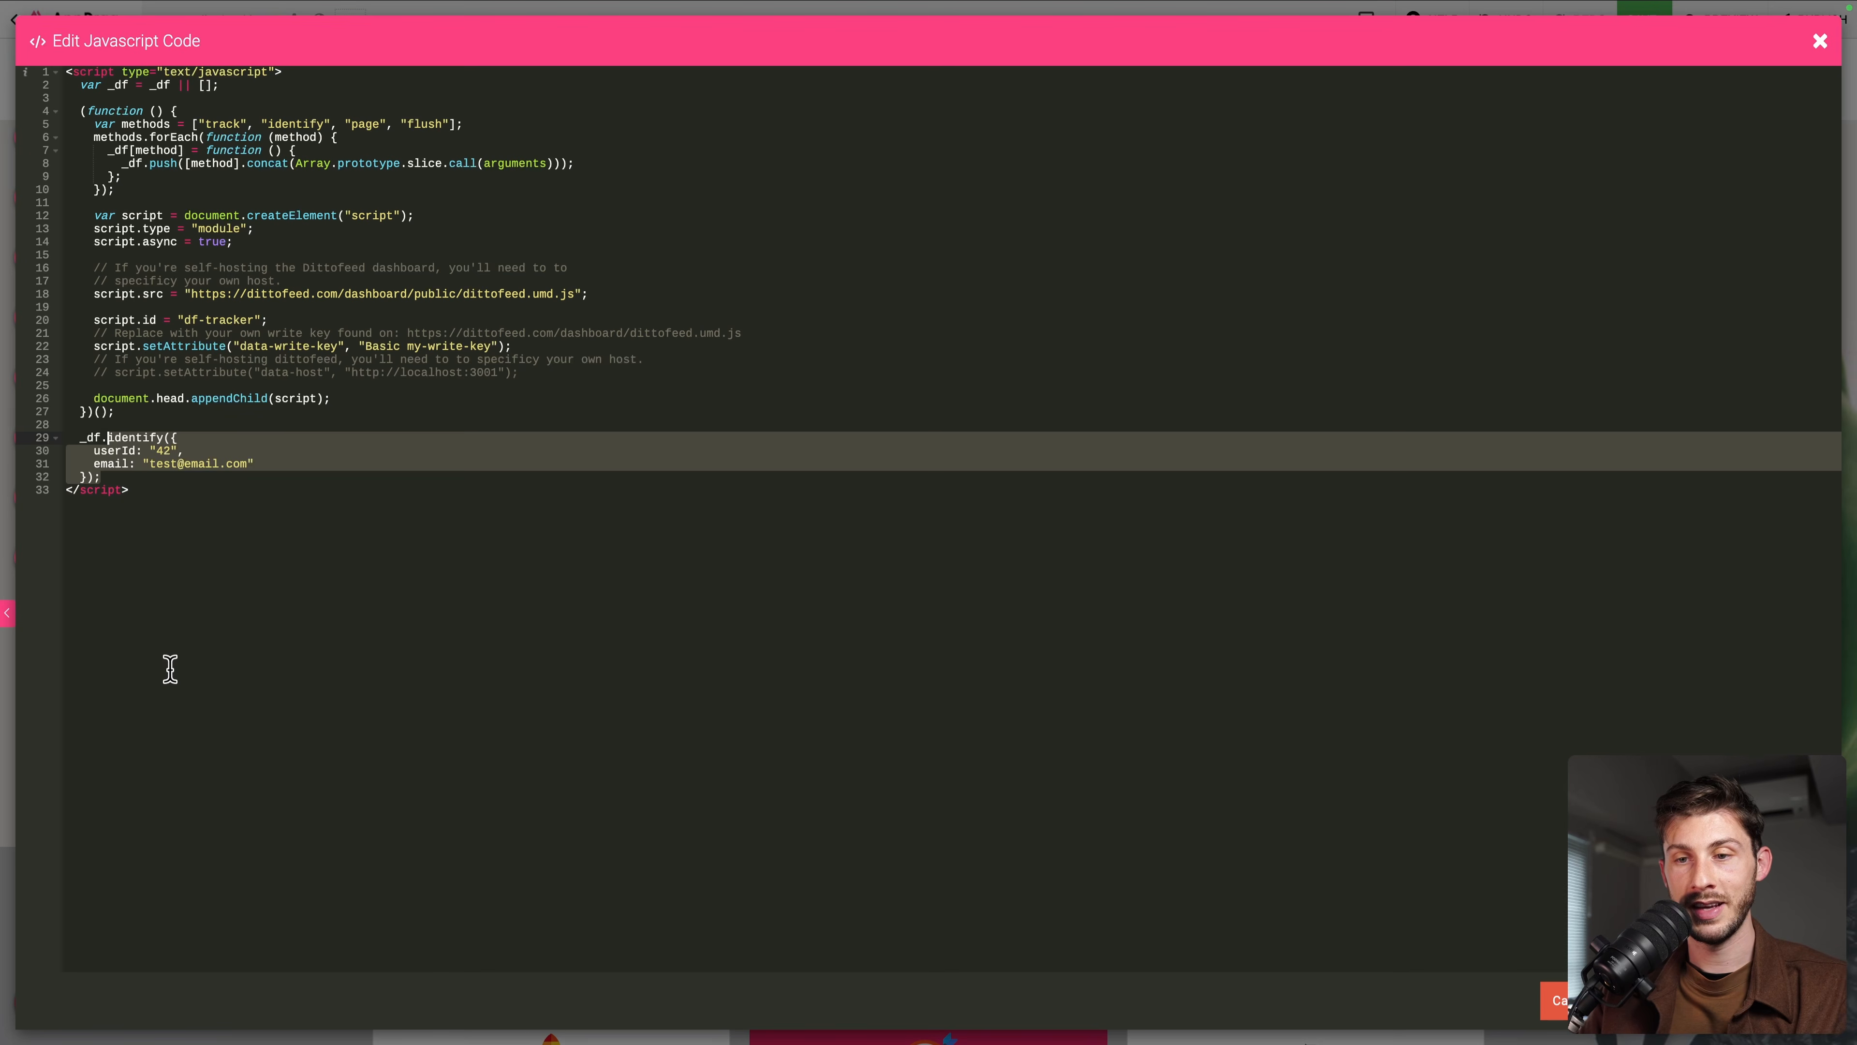
# Replace the identify call's email line with the pasted traits block, keeping userId "42"
pyautogui.press('Left')
pyautogui.hotkey('shift', 'Down')
pyautogui.hotkey('shift', 'Down')
pyautogui.hotkey('shift', 'Down')
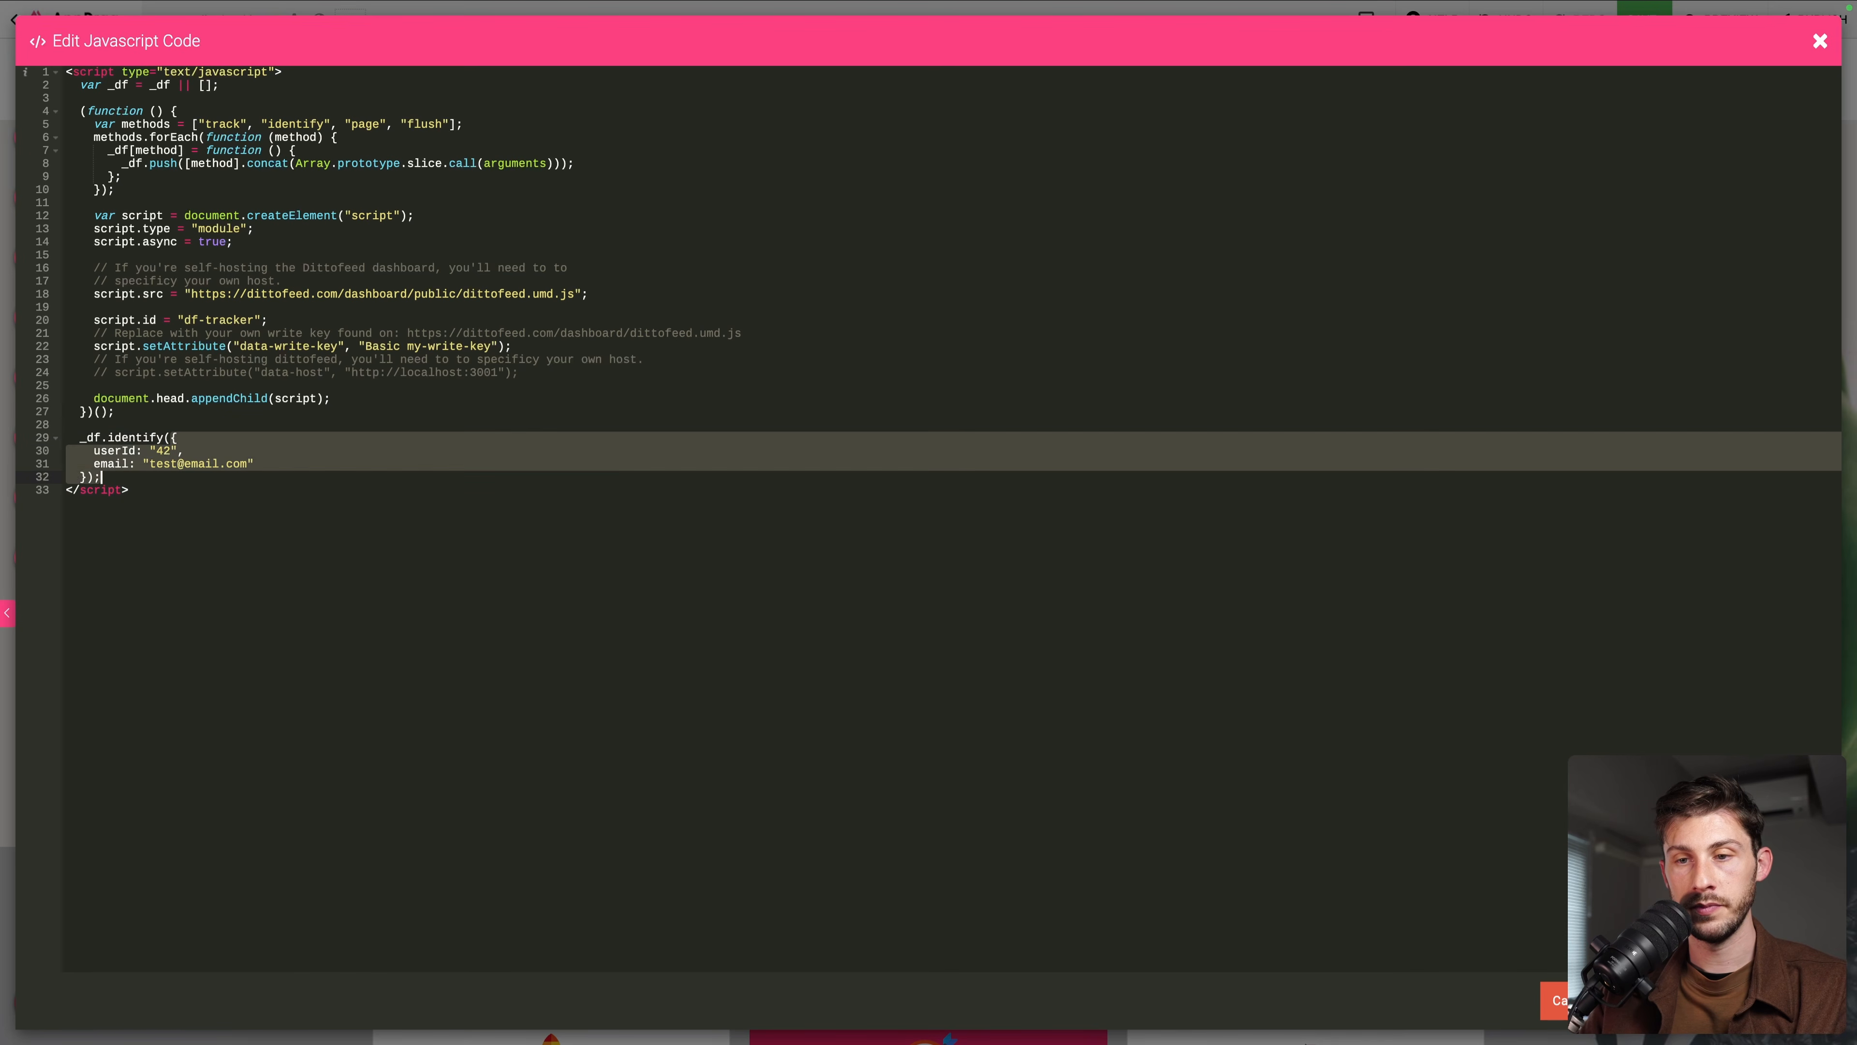
pyautogui.hotkey('ctrl', 'v')
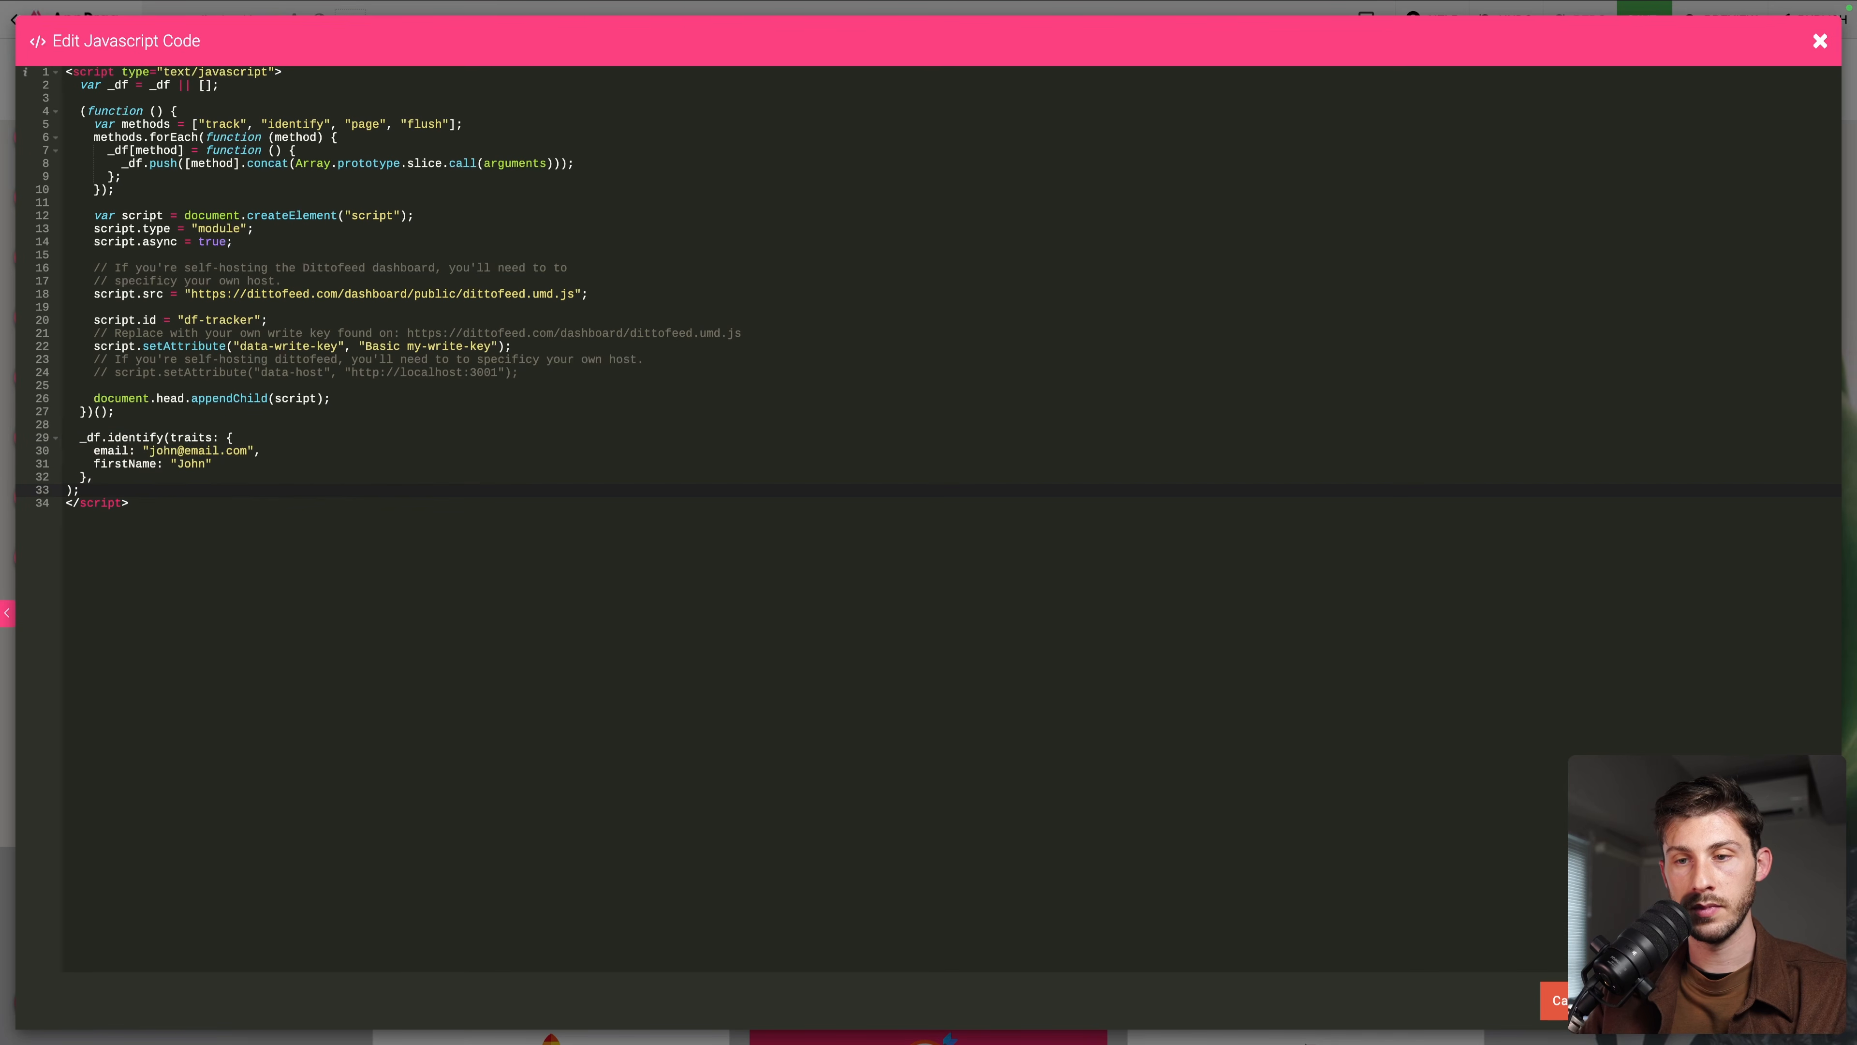
pyautogui.hotkey('ctrl', 'z')
pyautogui.click(89, 462)
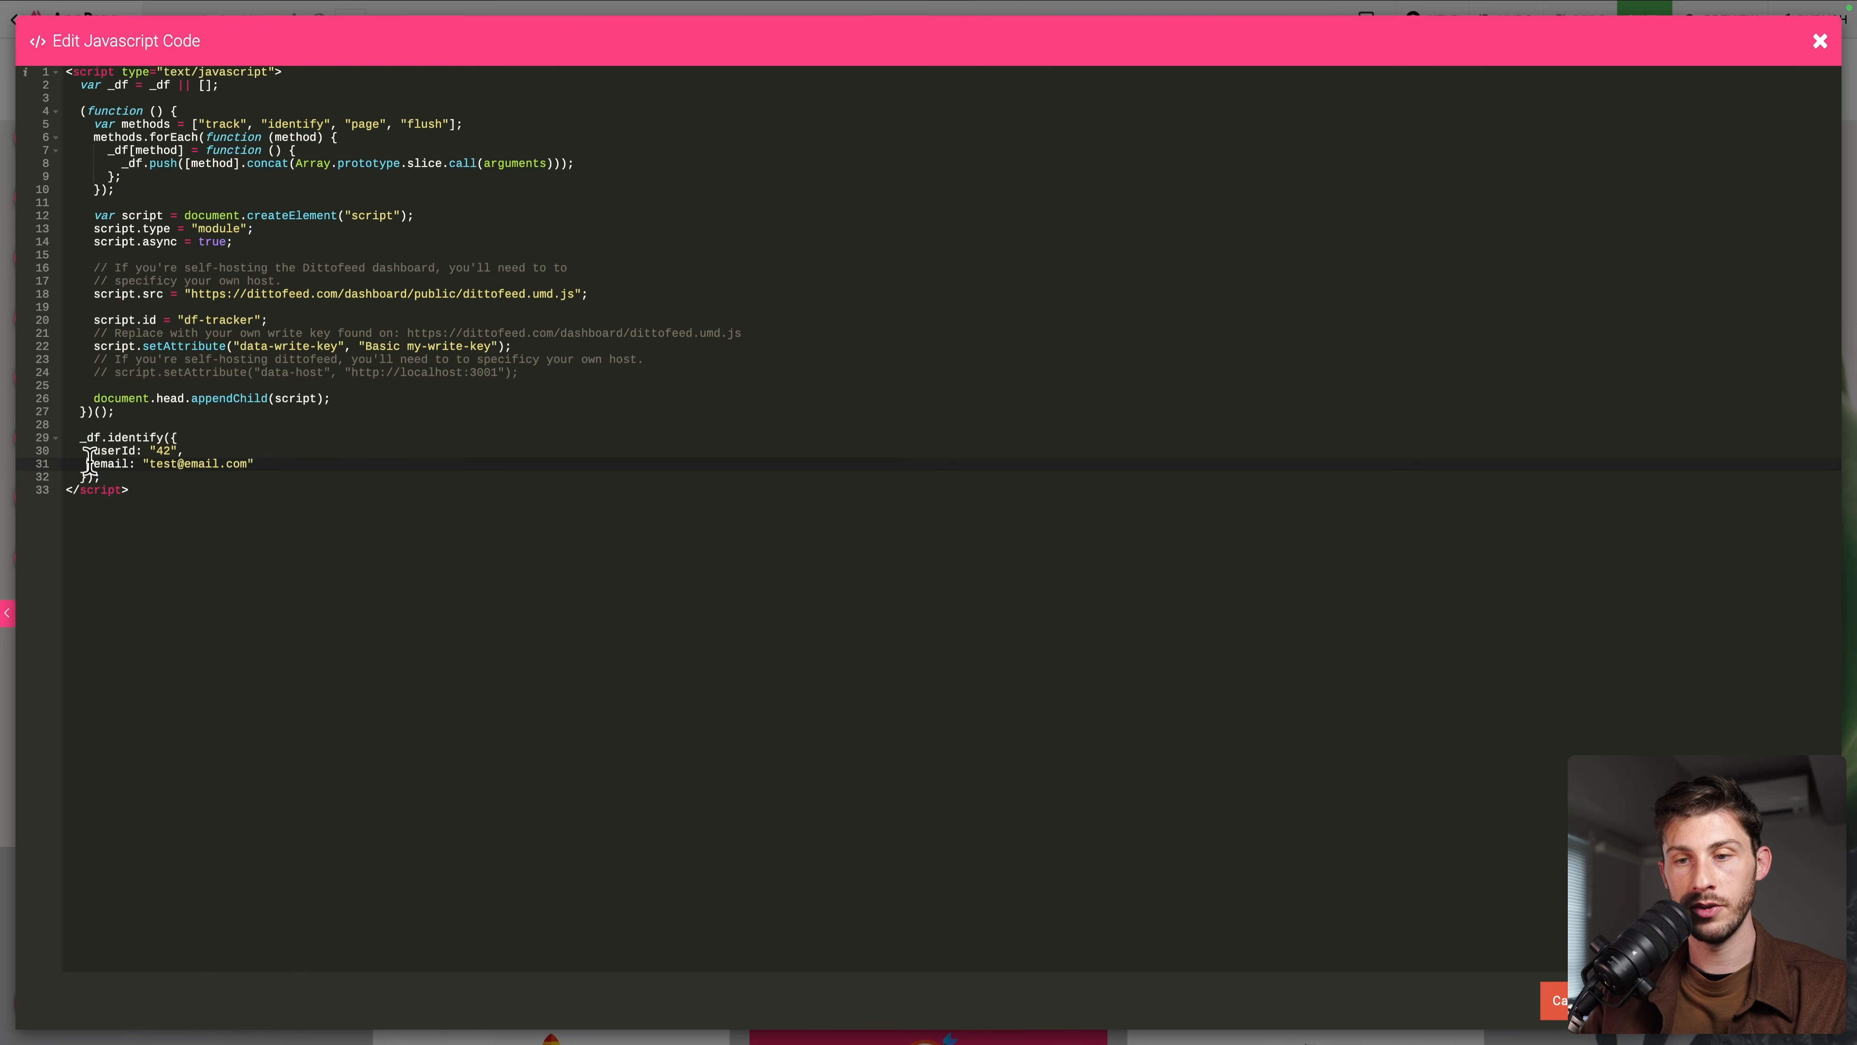
pyautogui.hotkey('shift', 'End')
pyautogui.hotkey('ctrl', 'v')
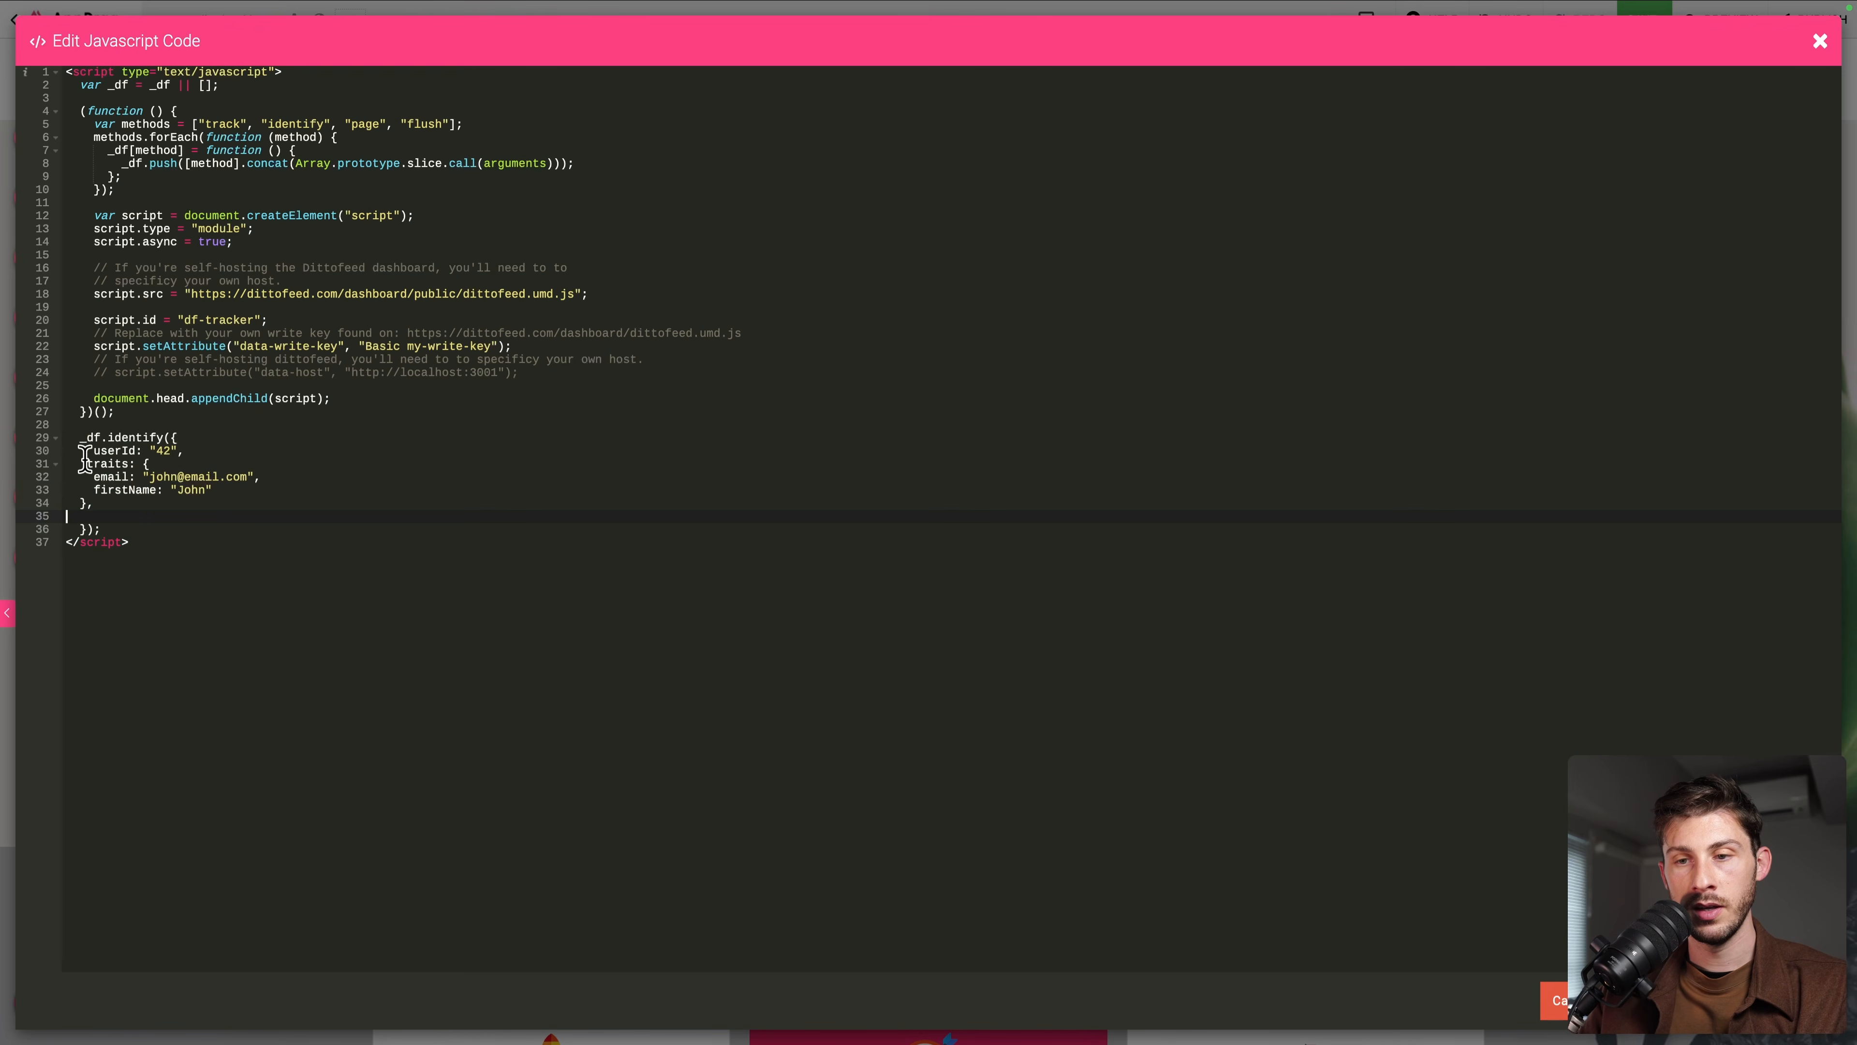
# Add a lastName: "Doe" trait after firstName in the identify traits
pyautogui.click(248, 490)
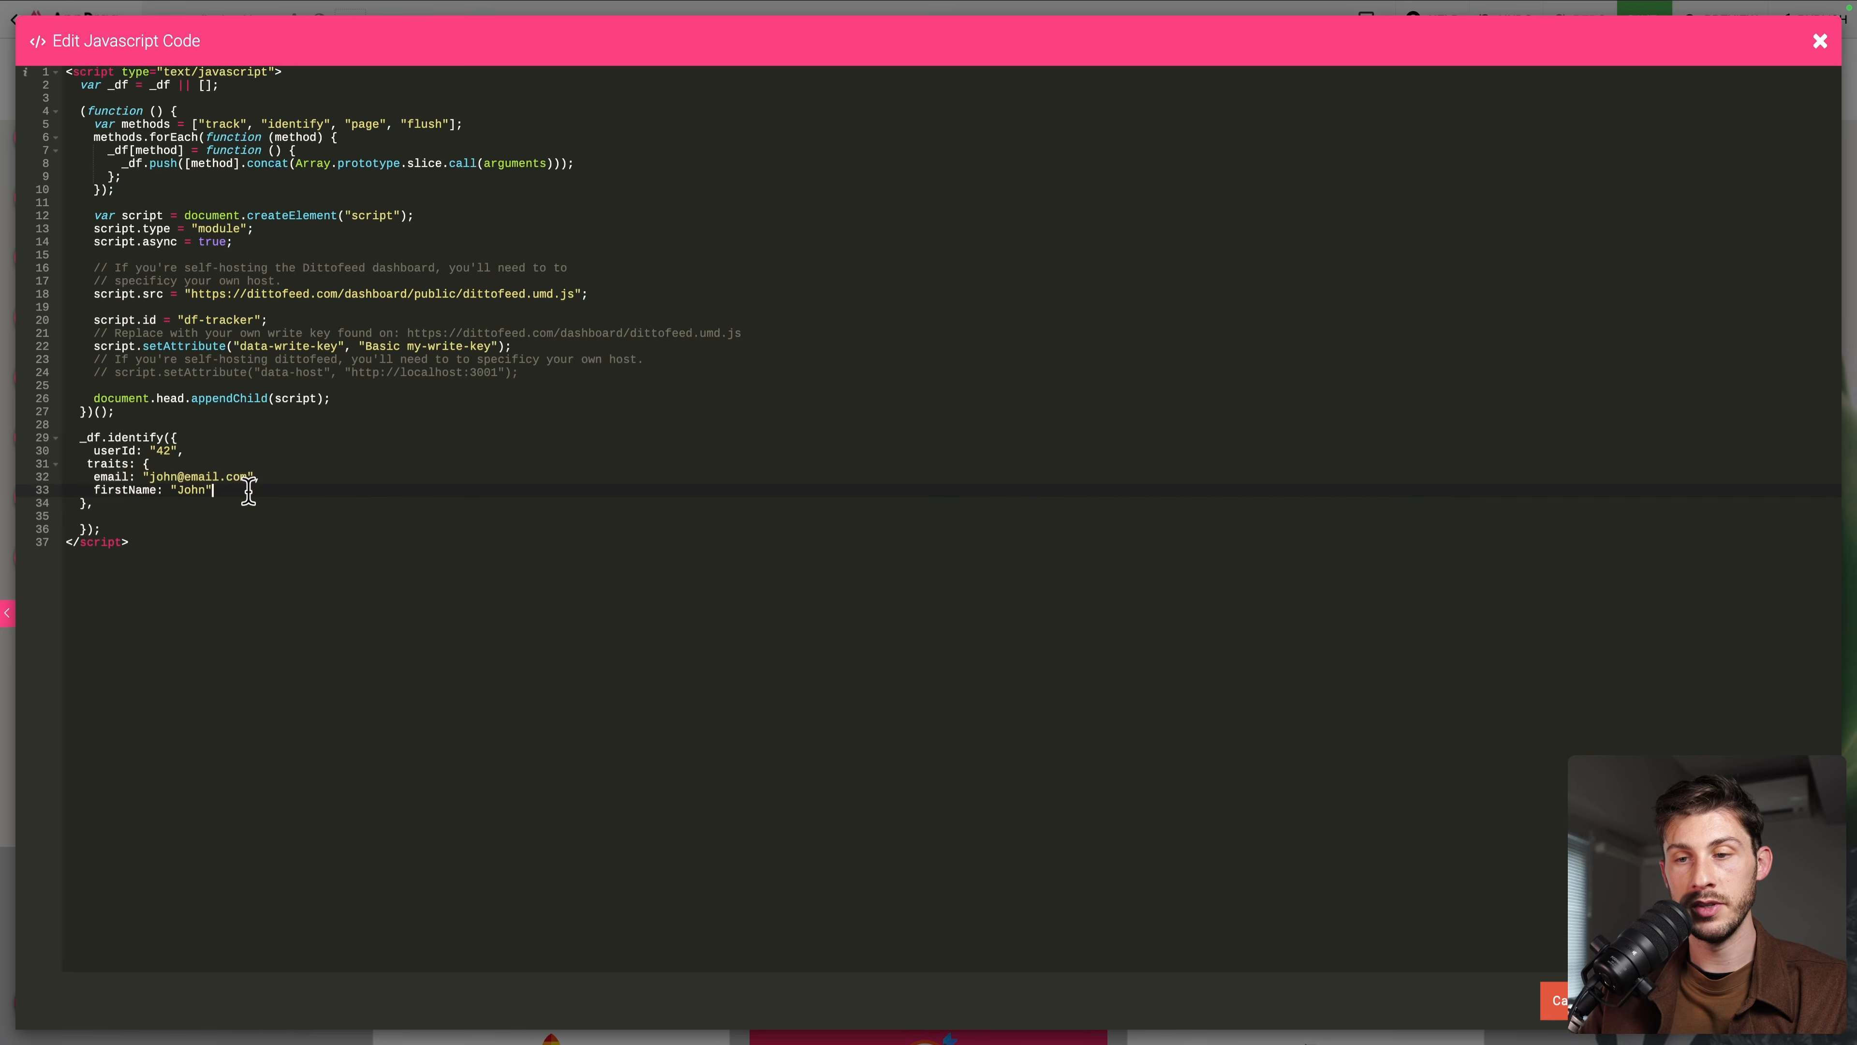
pyautogui.press('Return')
pyautogui.write('lastN')
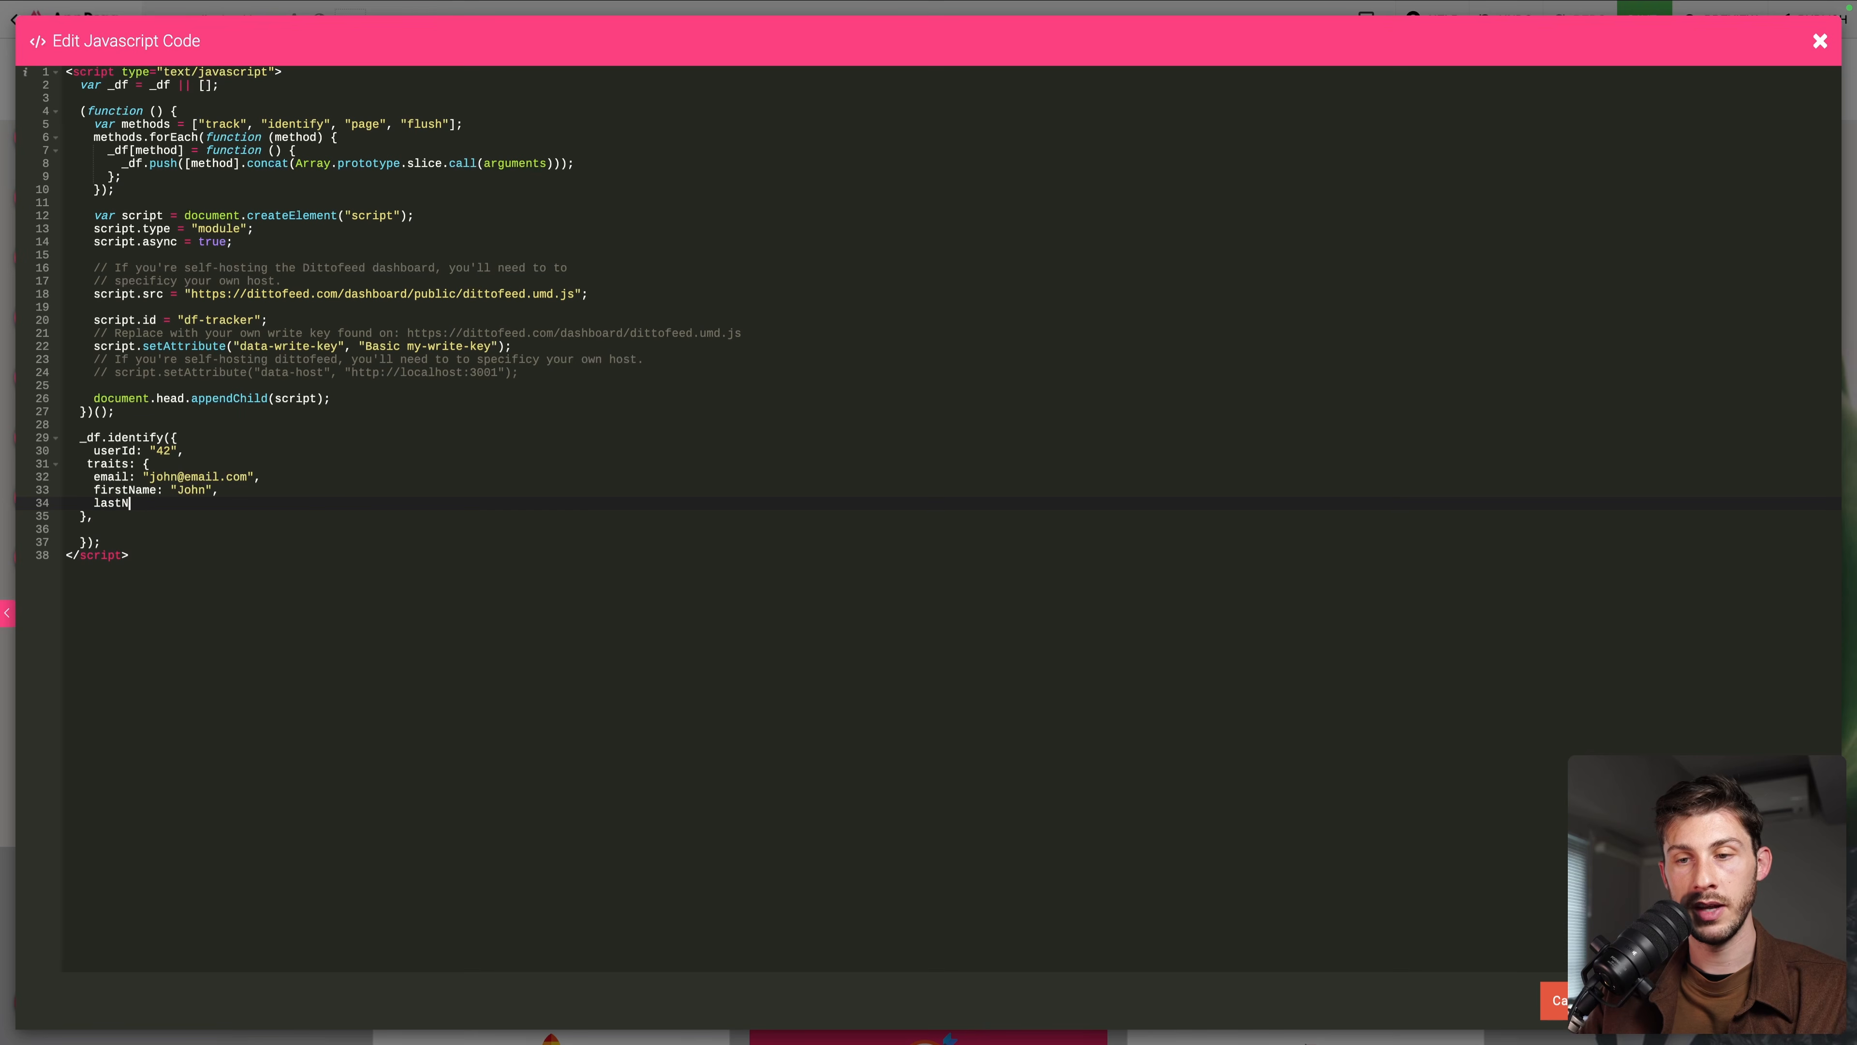
pyautogui.write('ame: "Doe"')
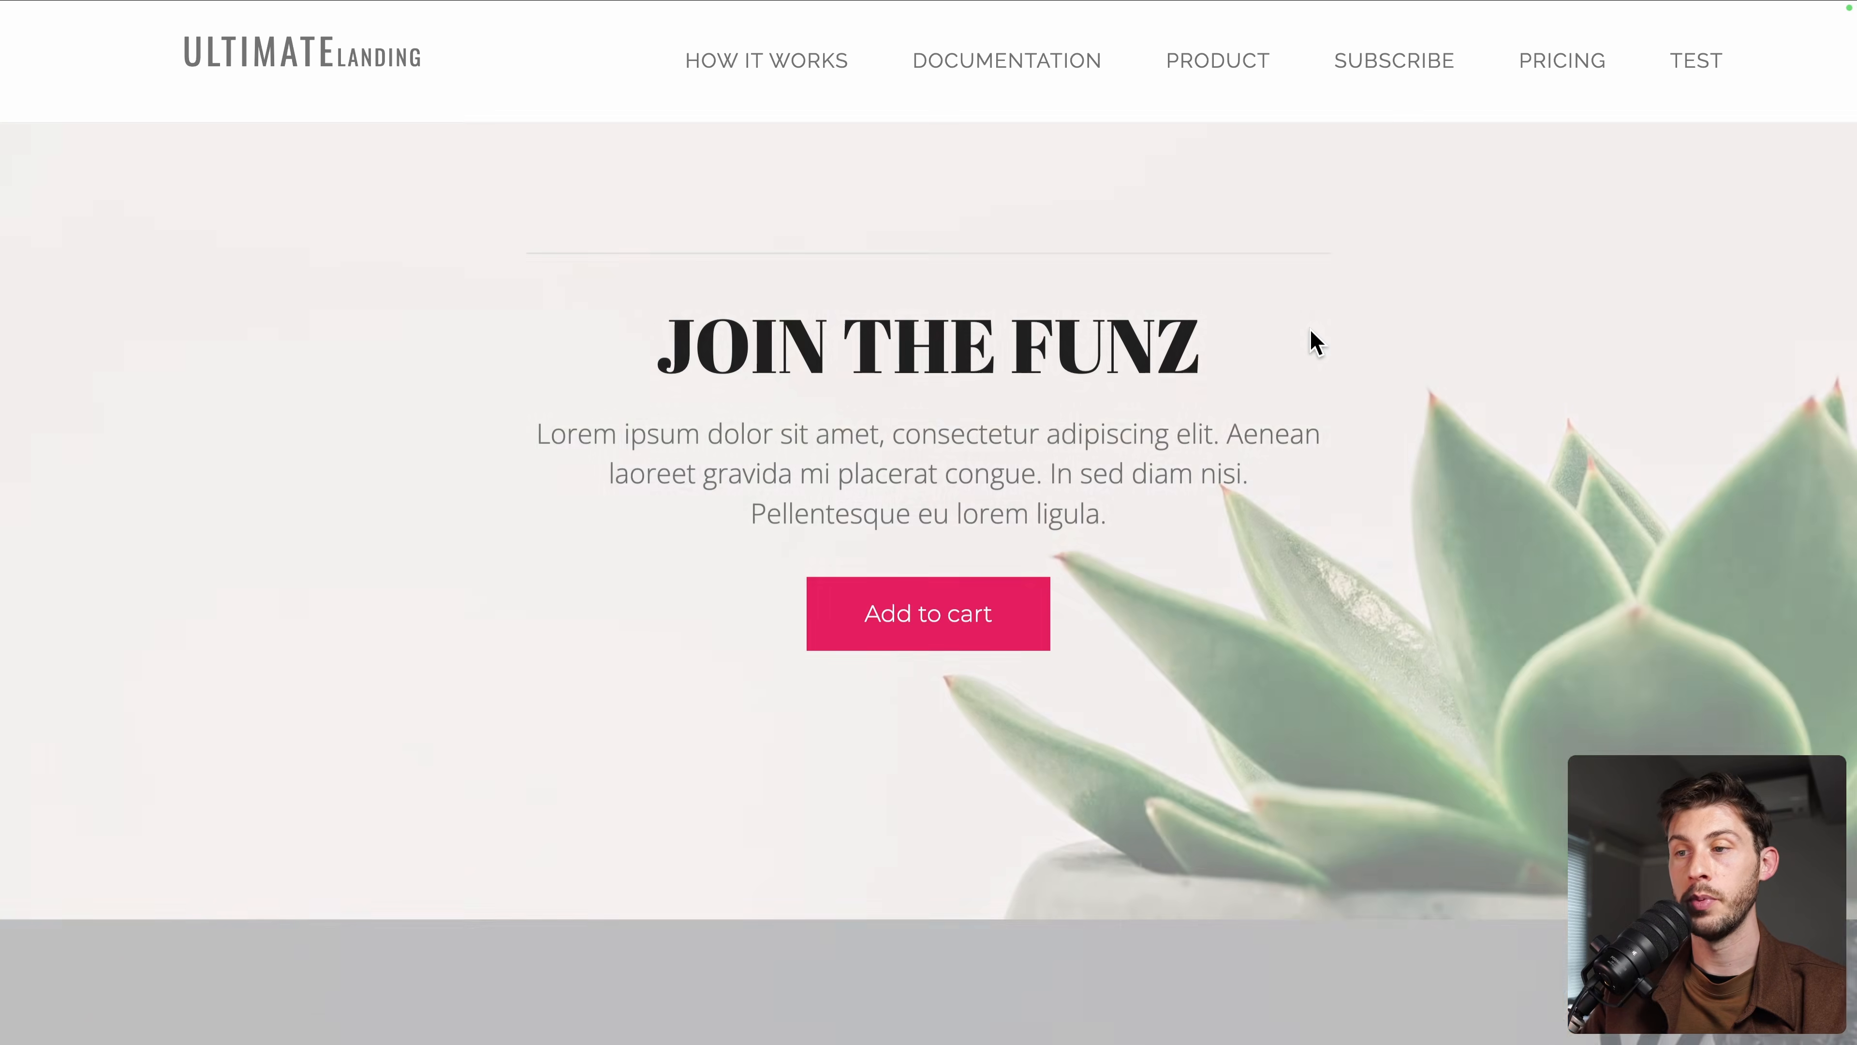
pyautogui.press('super+alt+i')
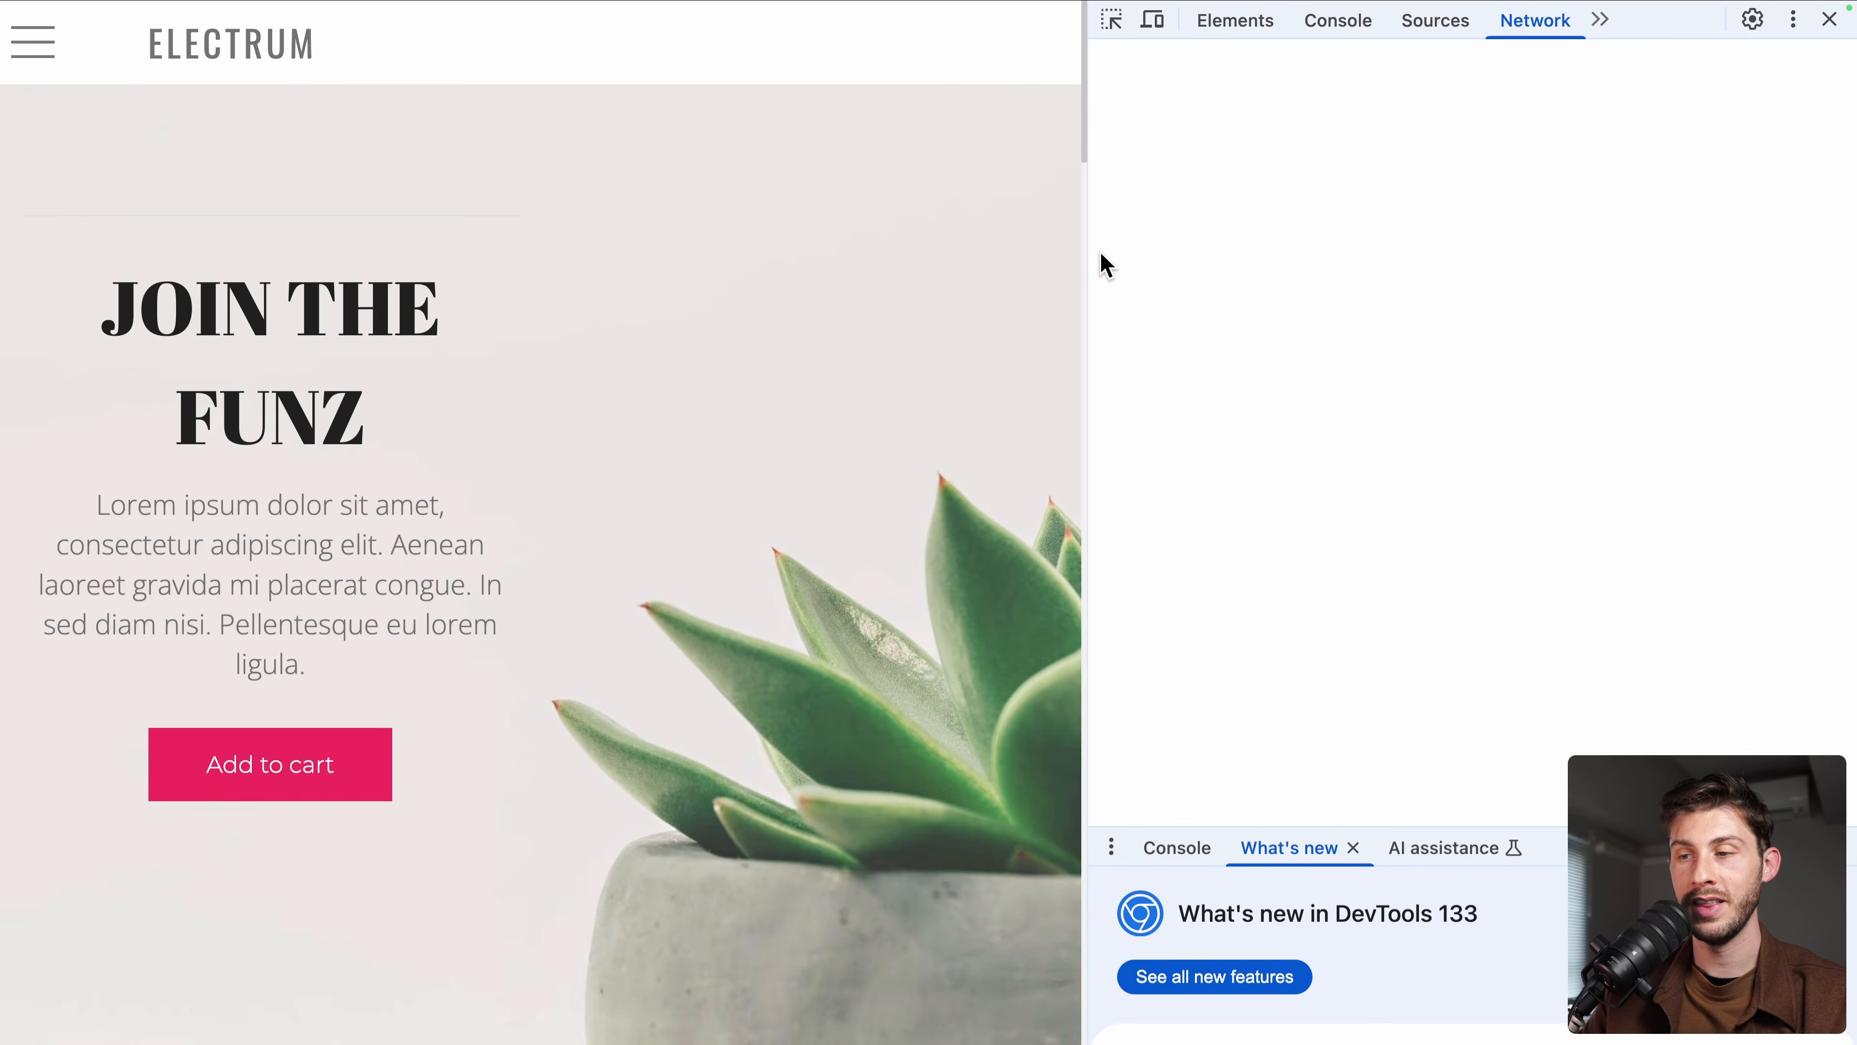
pyautogui.press('super+r')
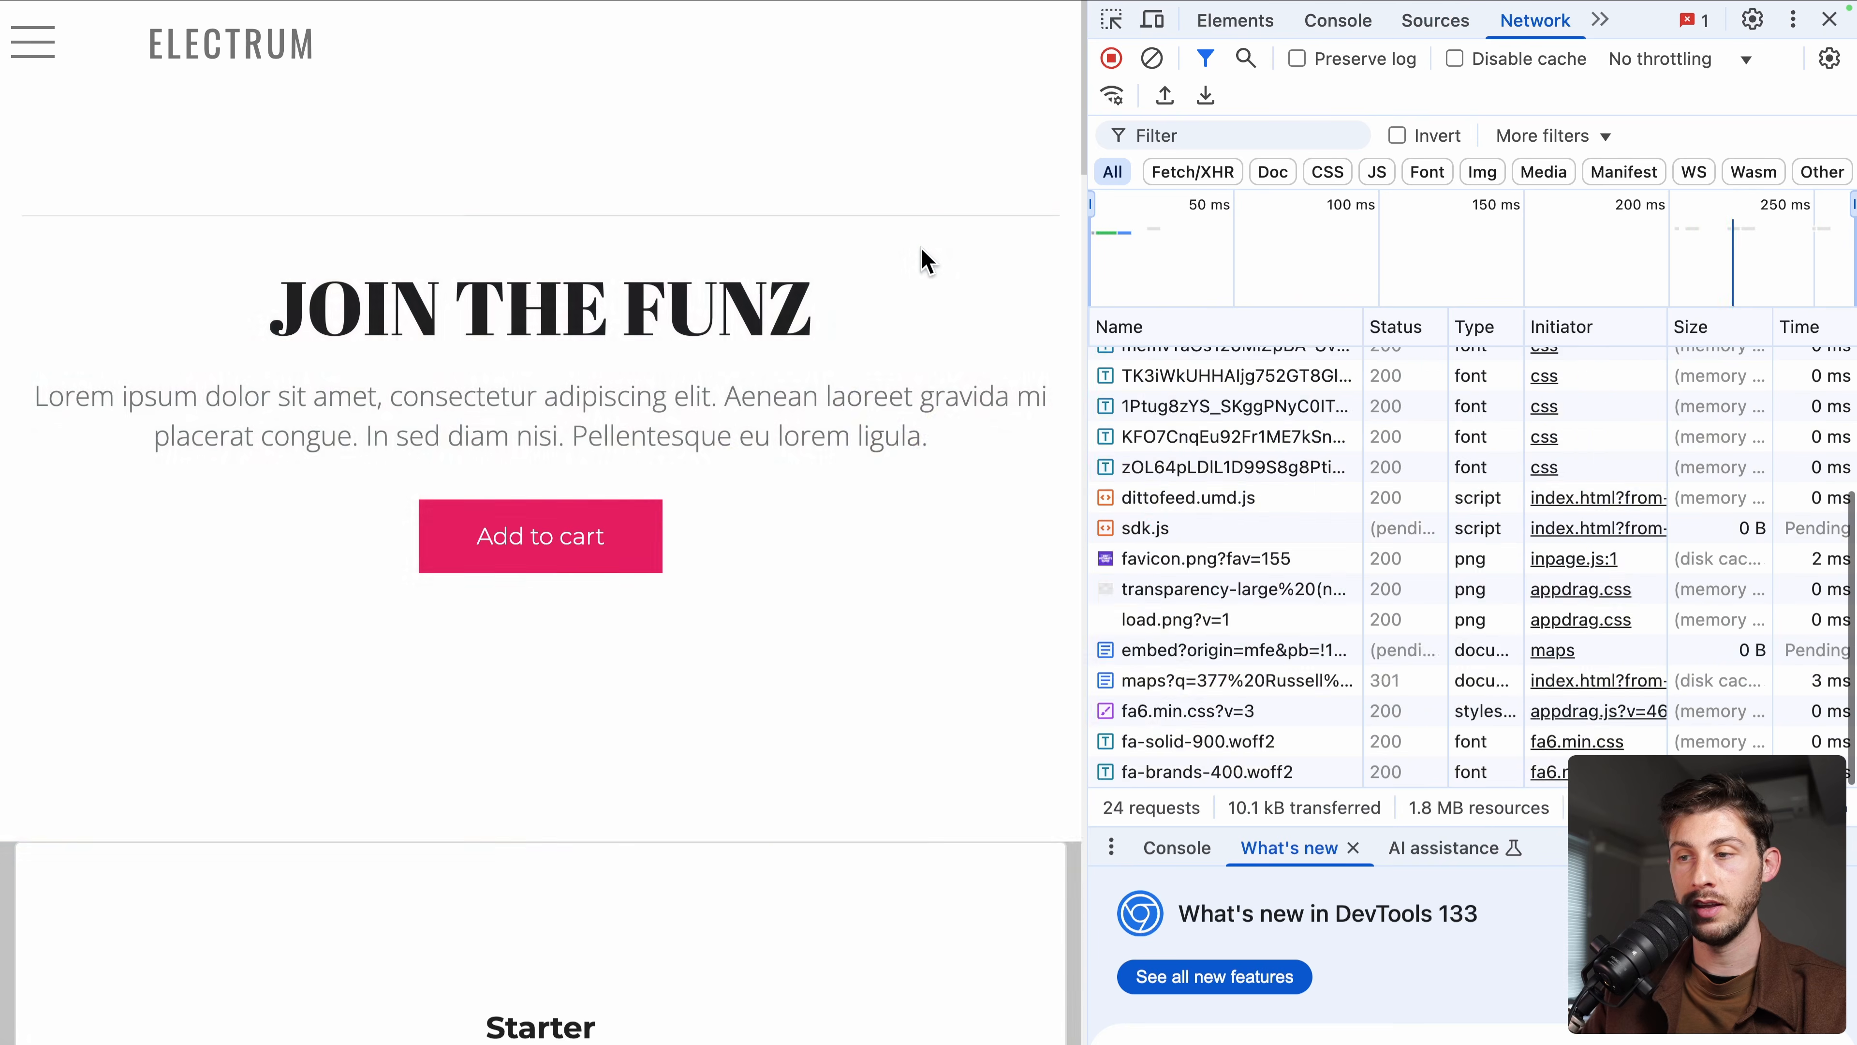
pyautogui.click(1194, 136)
pyautogui.write('dittofeed.com/dashboard/public/dittofeed.umd.js";')
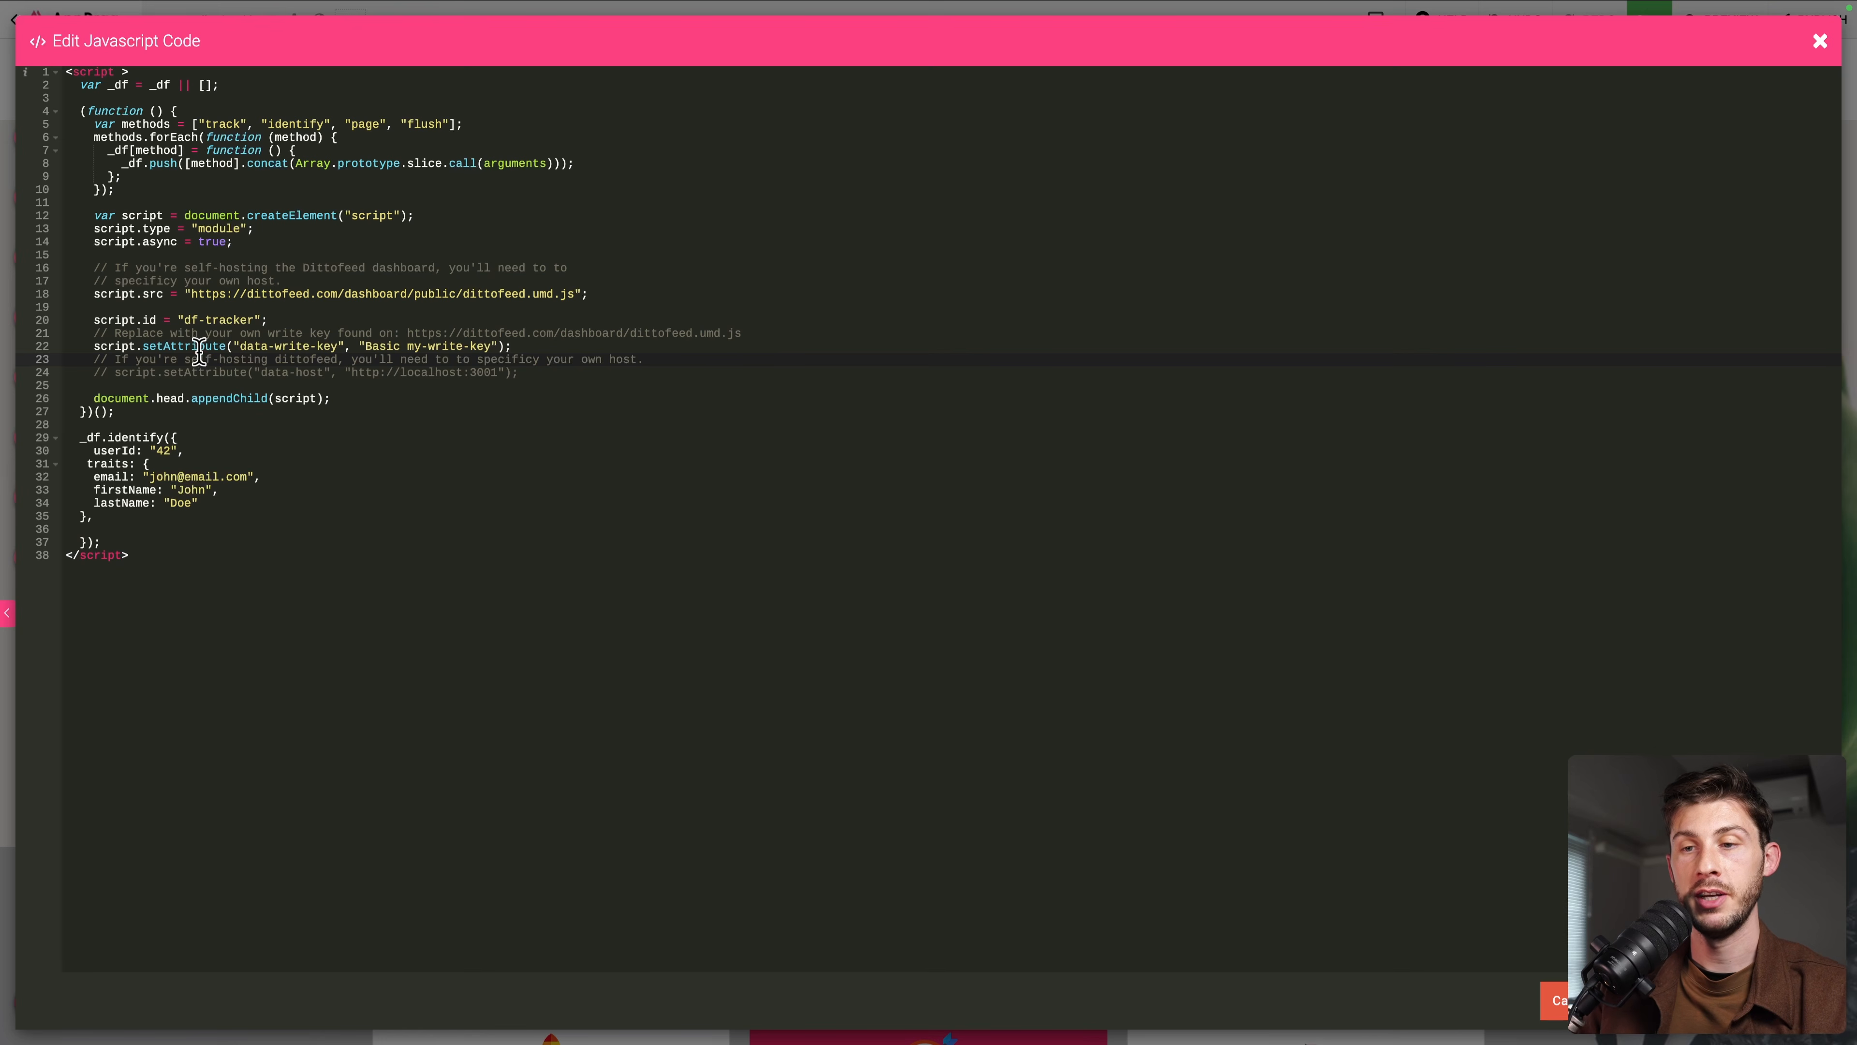
# Point the snippet's script src at dittofeed-vmuce-u4.vm.elestio.app instead of dittofeed.com
pyautogui.keyDown('shift'); pyautogui.click(634, 296); pyautogui.keyUp('shift')
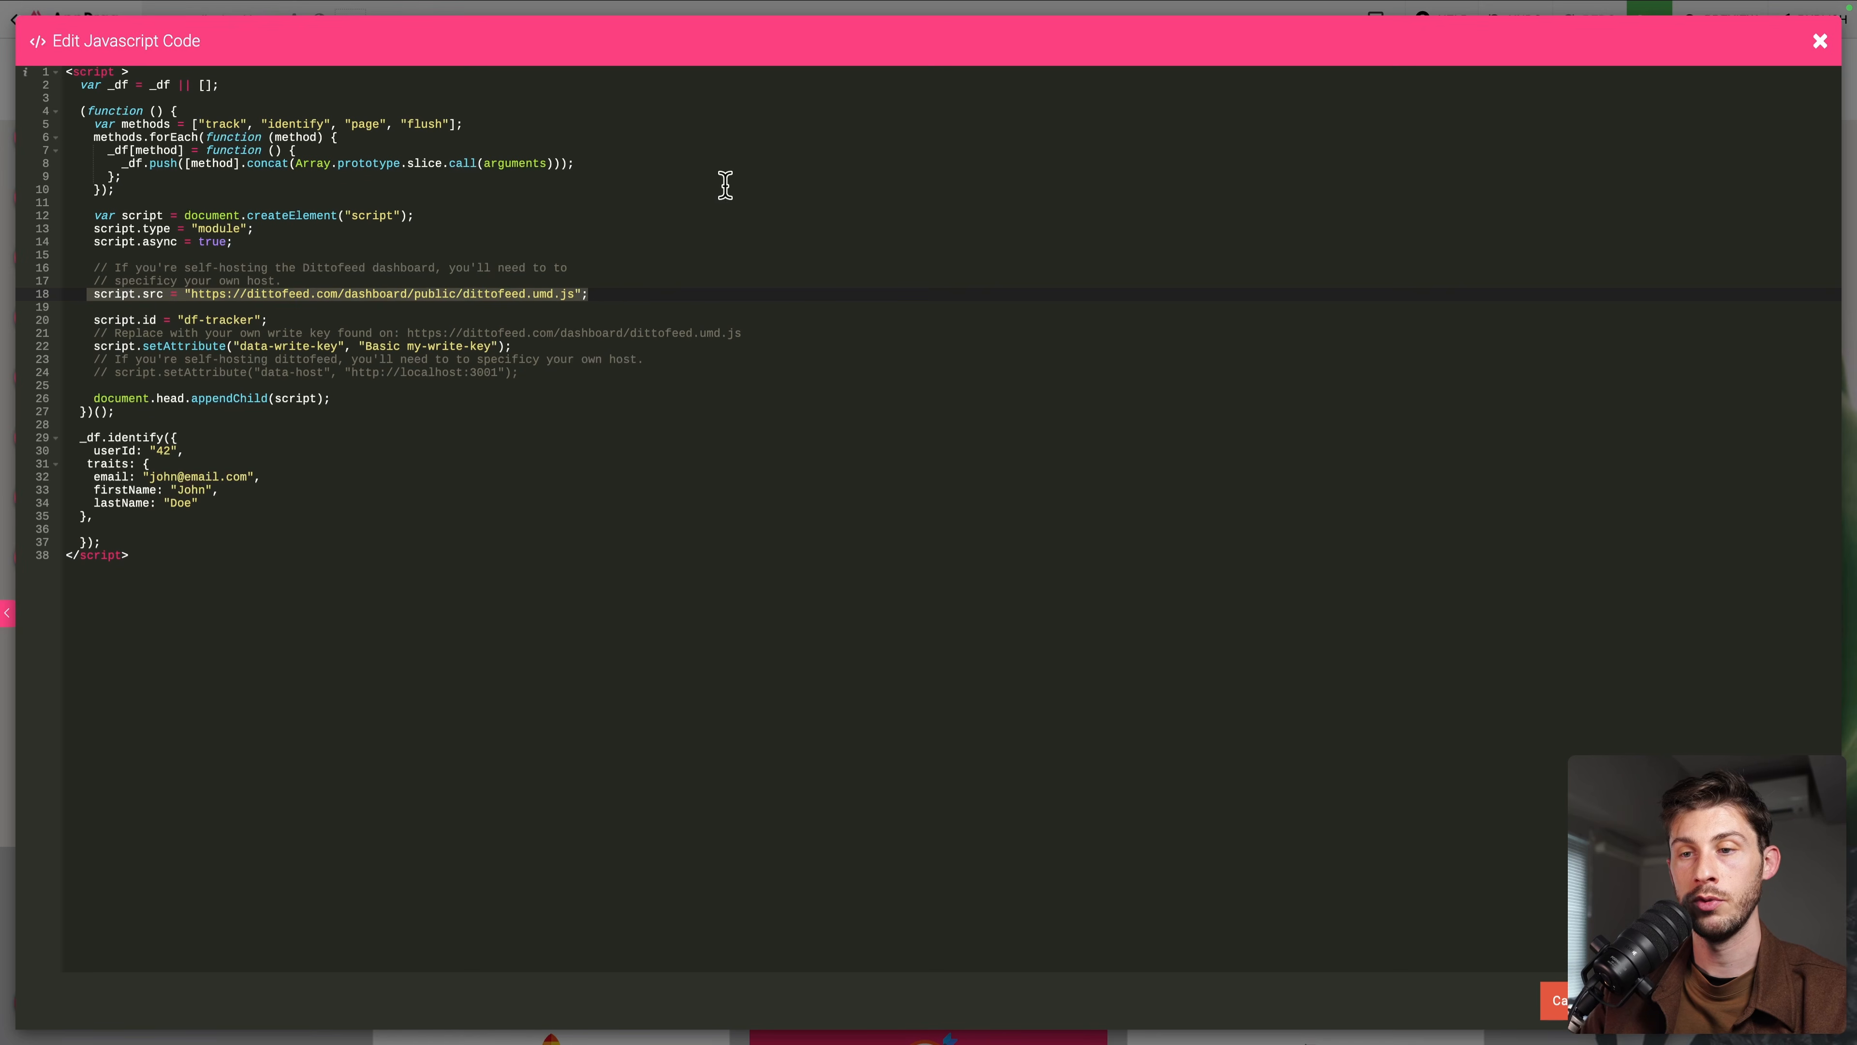
pyautogui.click(741, 353)
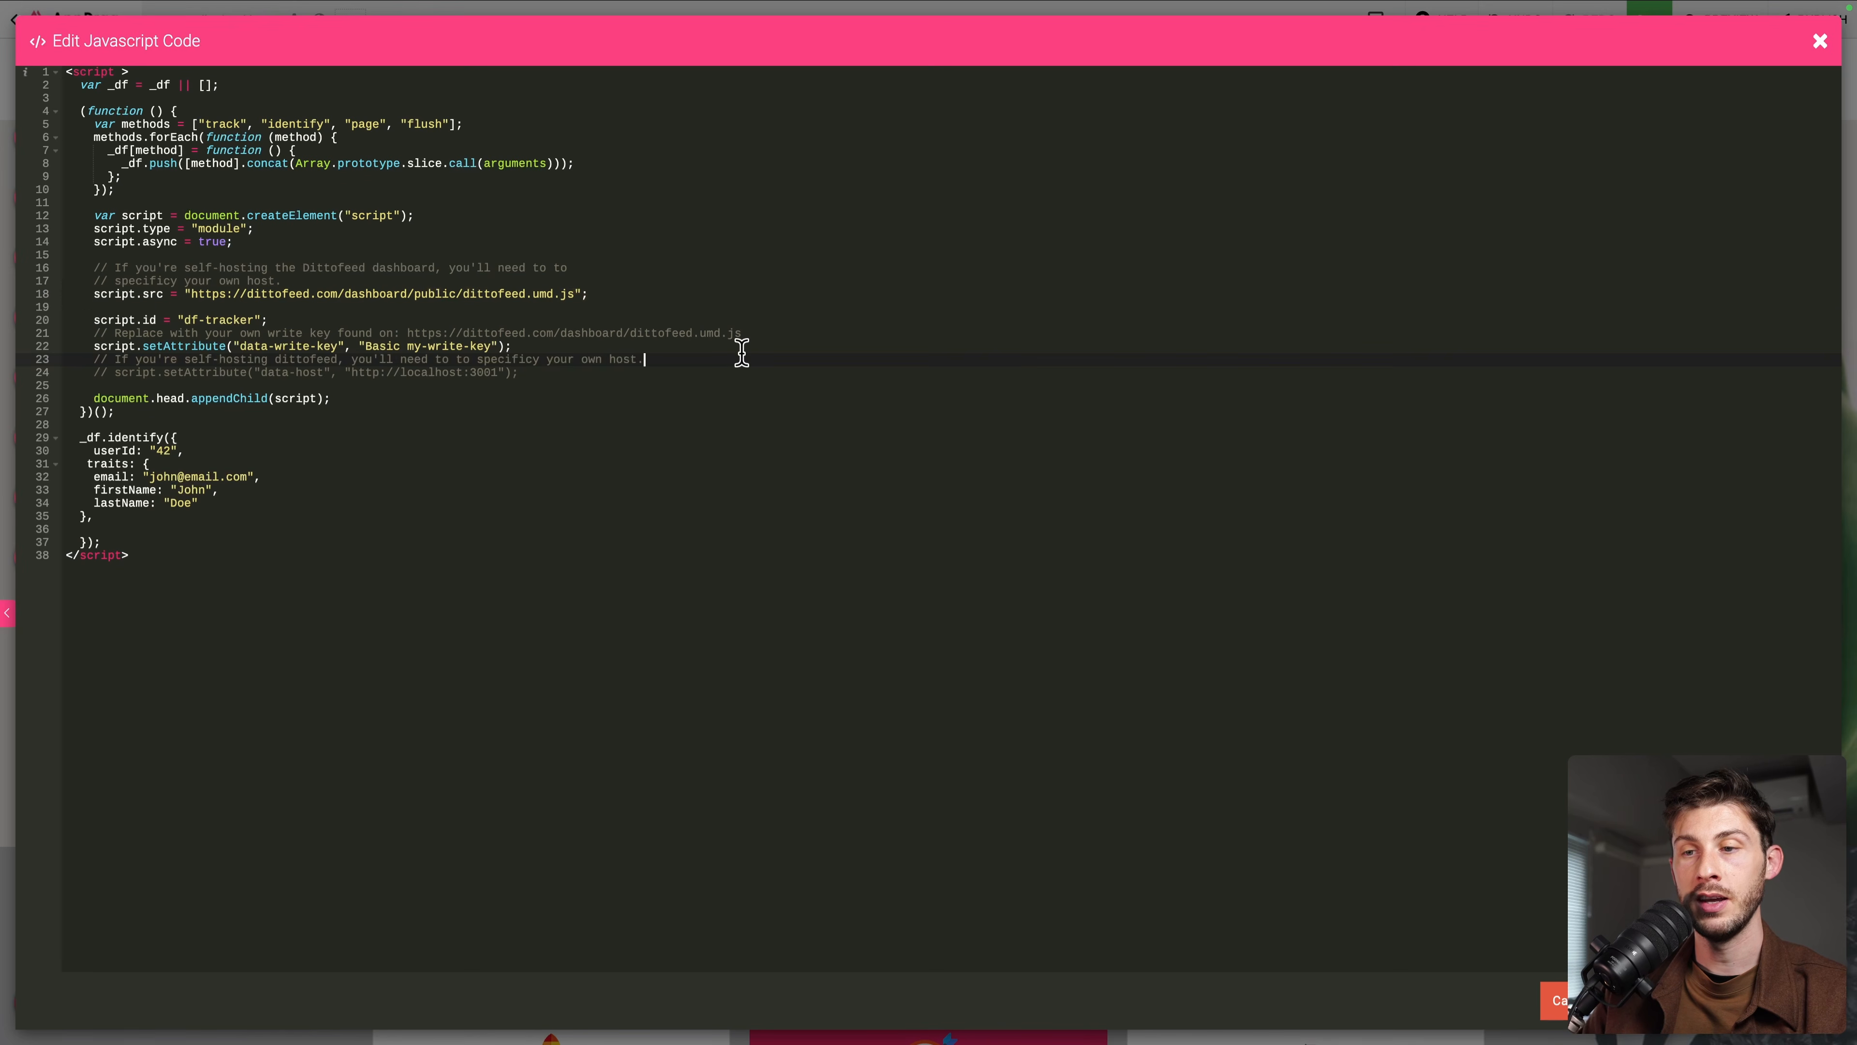
pyautogui.hotkey('shift', 'Home')
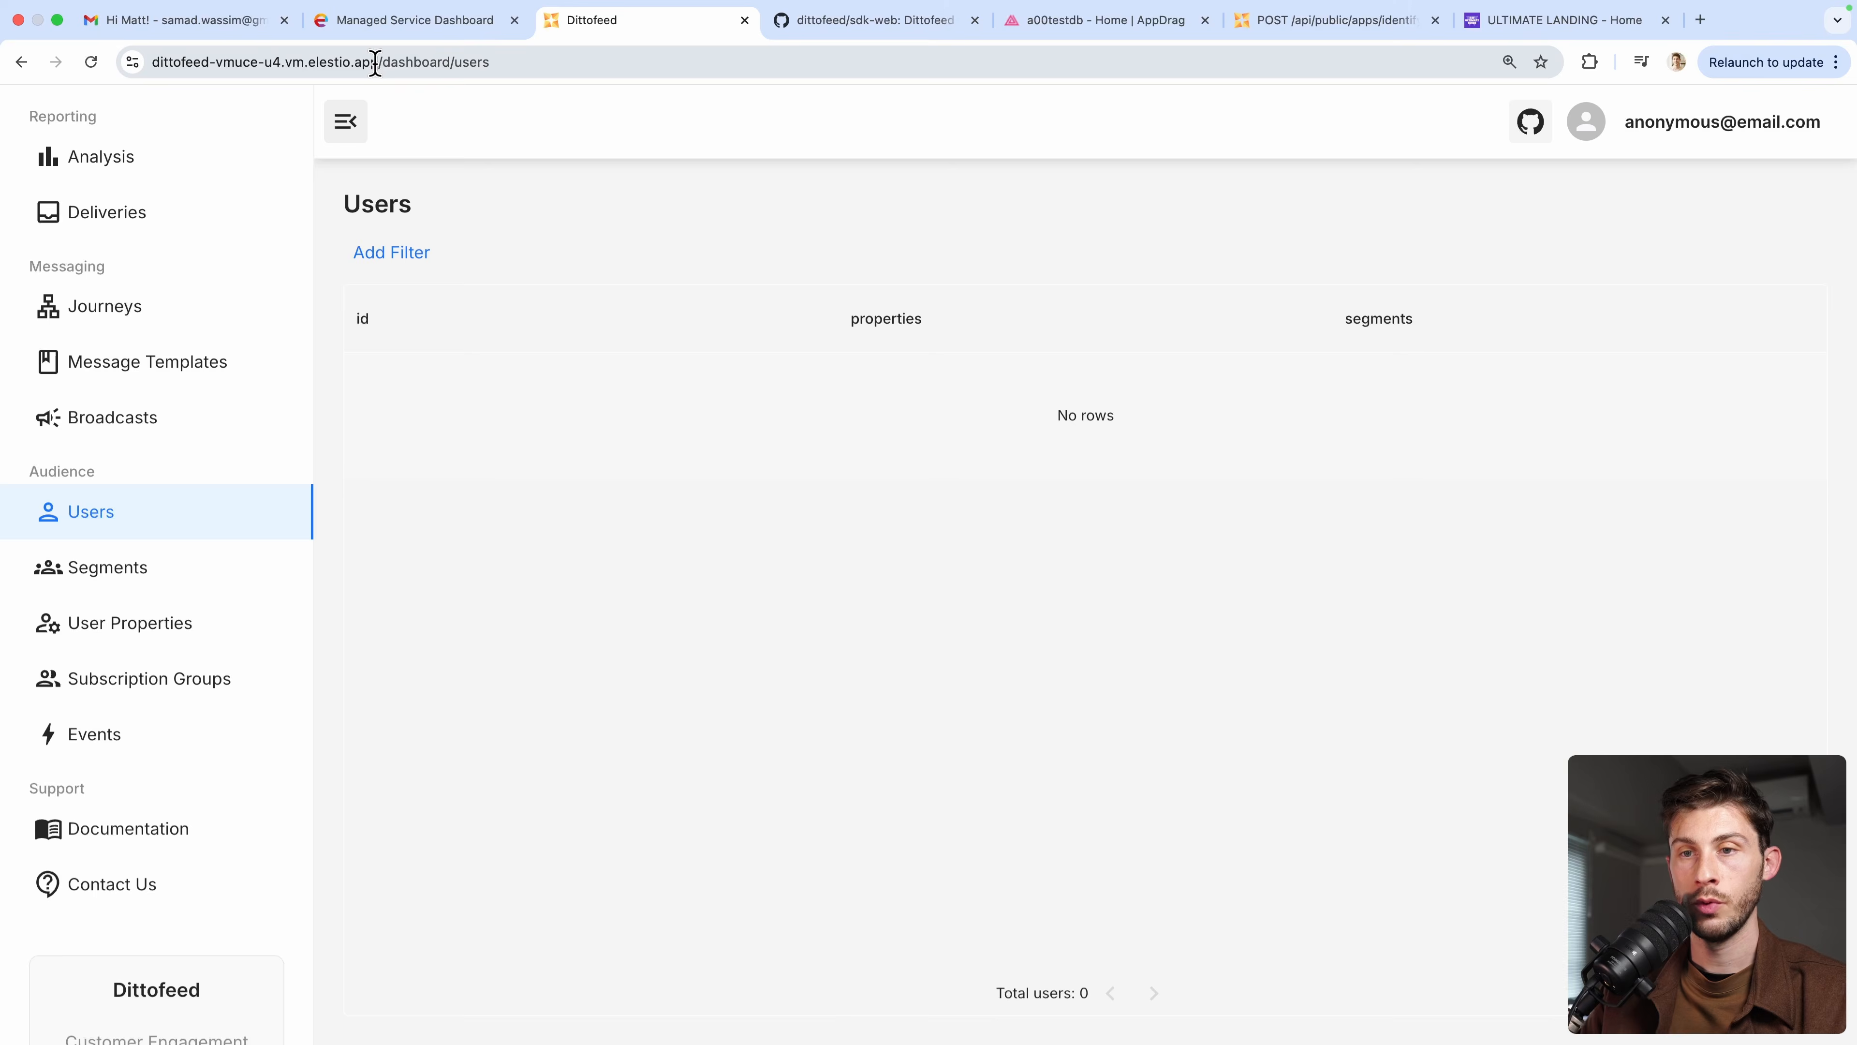
pyautogui.click(373, 63)
pyautogui.click(380, 63)
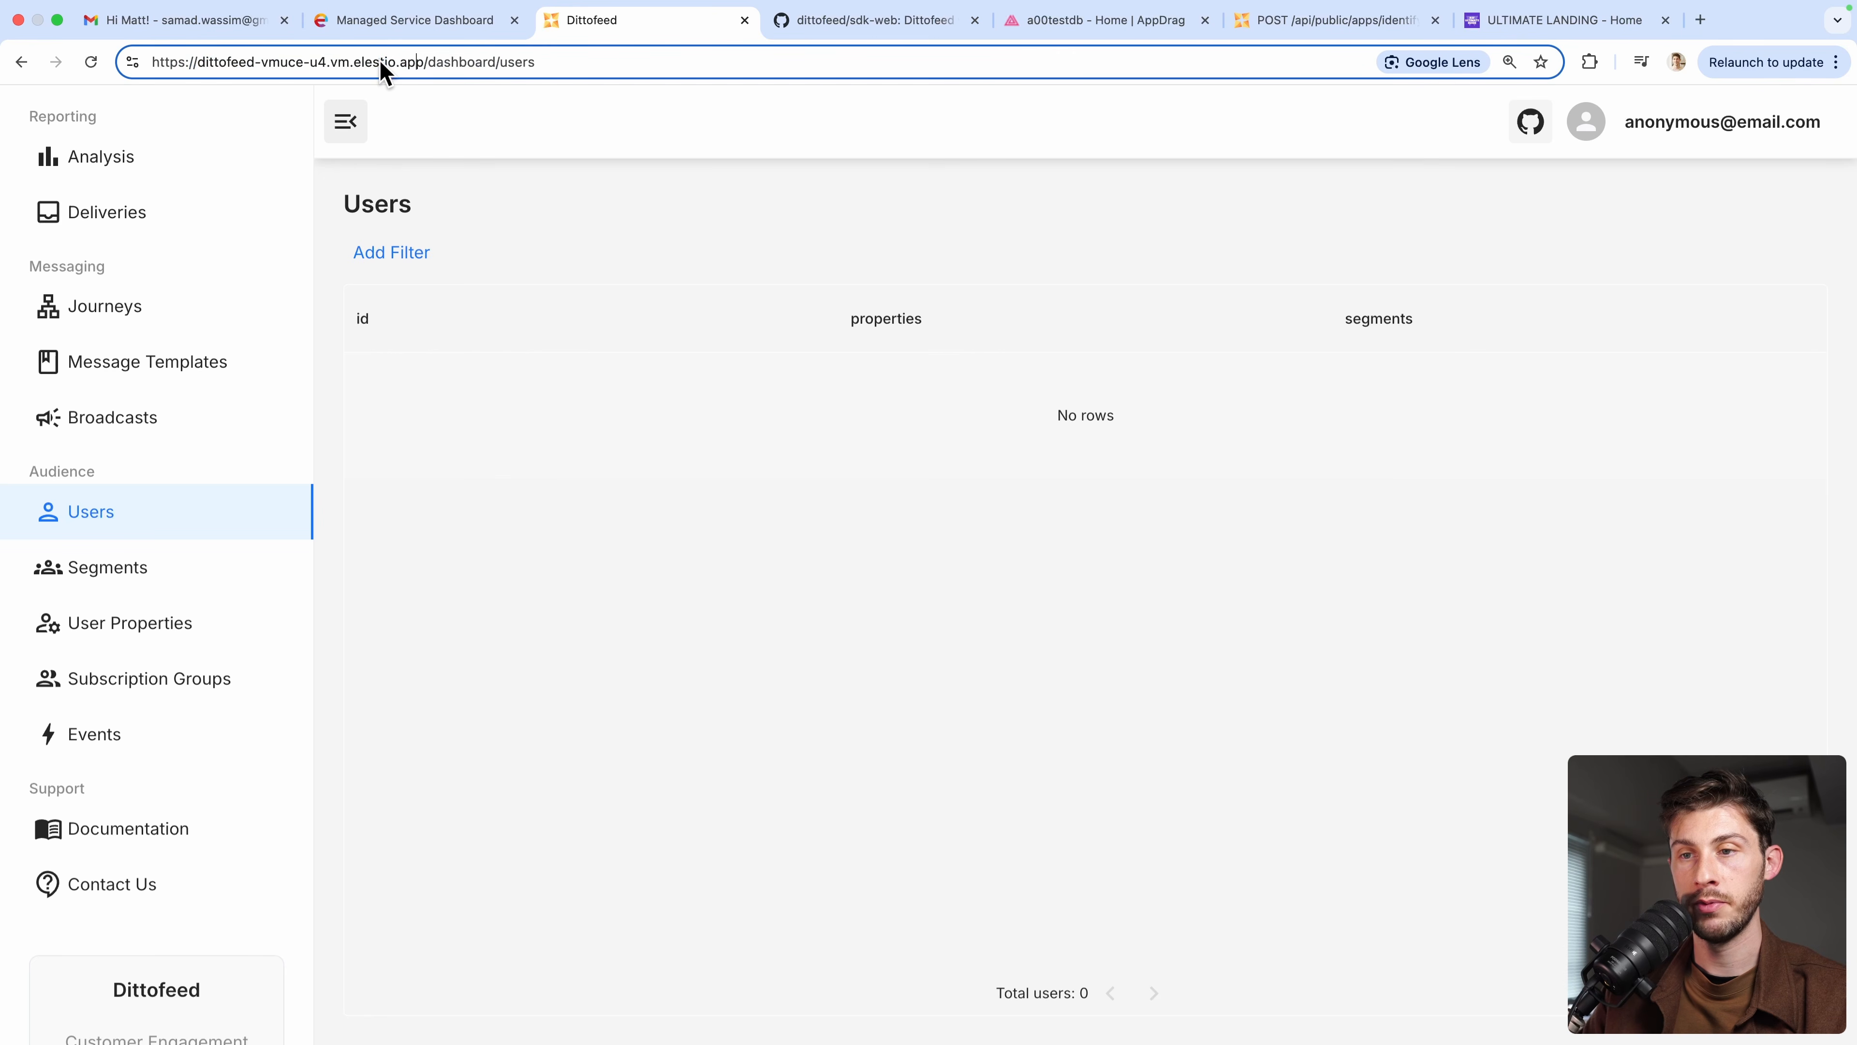
pyautogui.hotkey('shift', 'Home')
pyautogui.hotkey('ctrl', 'c')
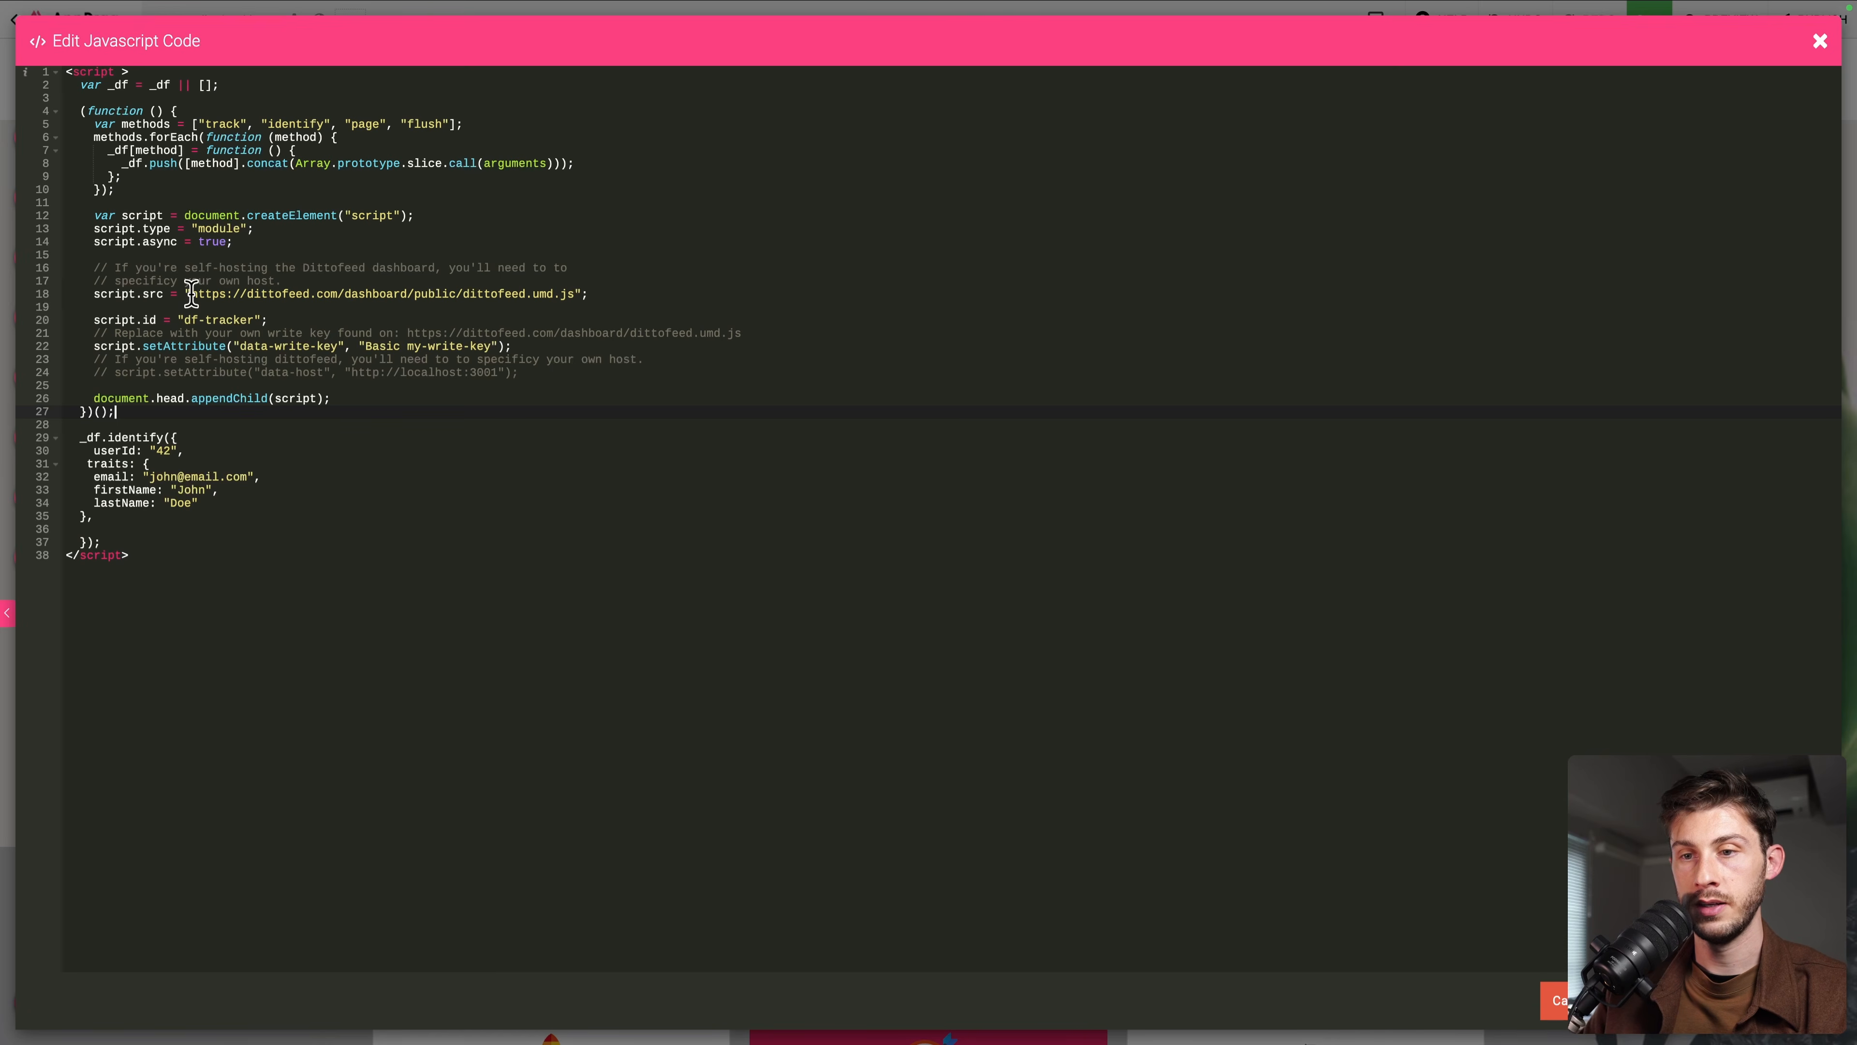
pyautogui.moveTo(193, 295); pyautogui.dragTo(339, 294)
pyautogui.hotkey('ctrl', 'v')
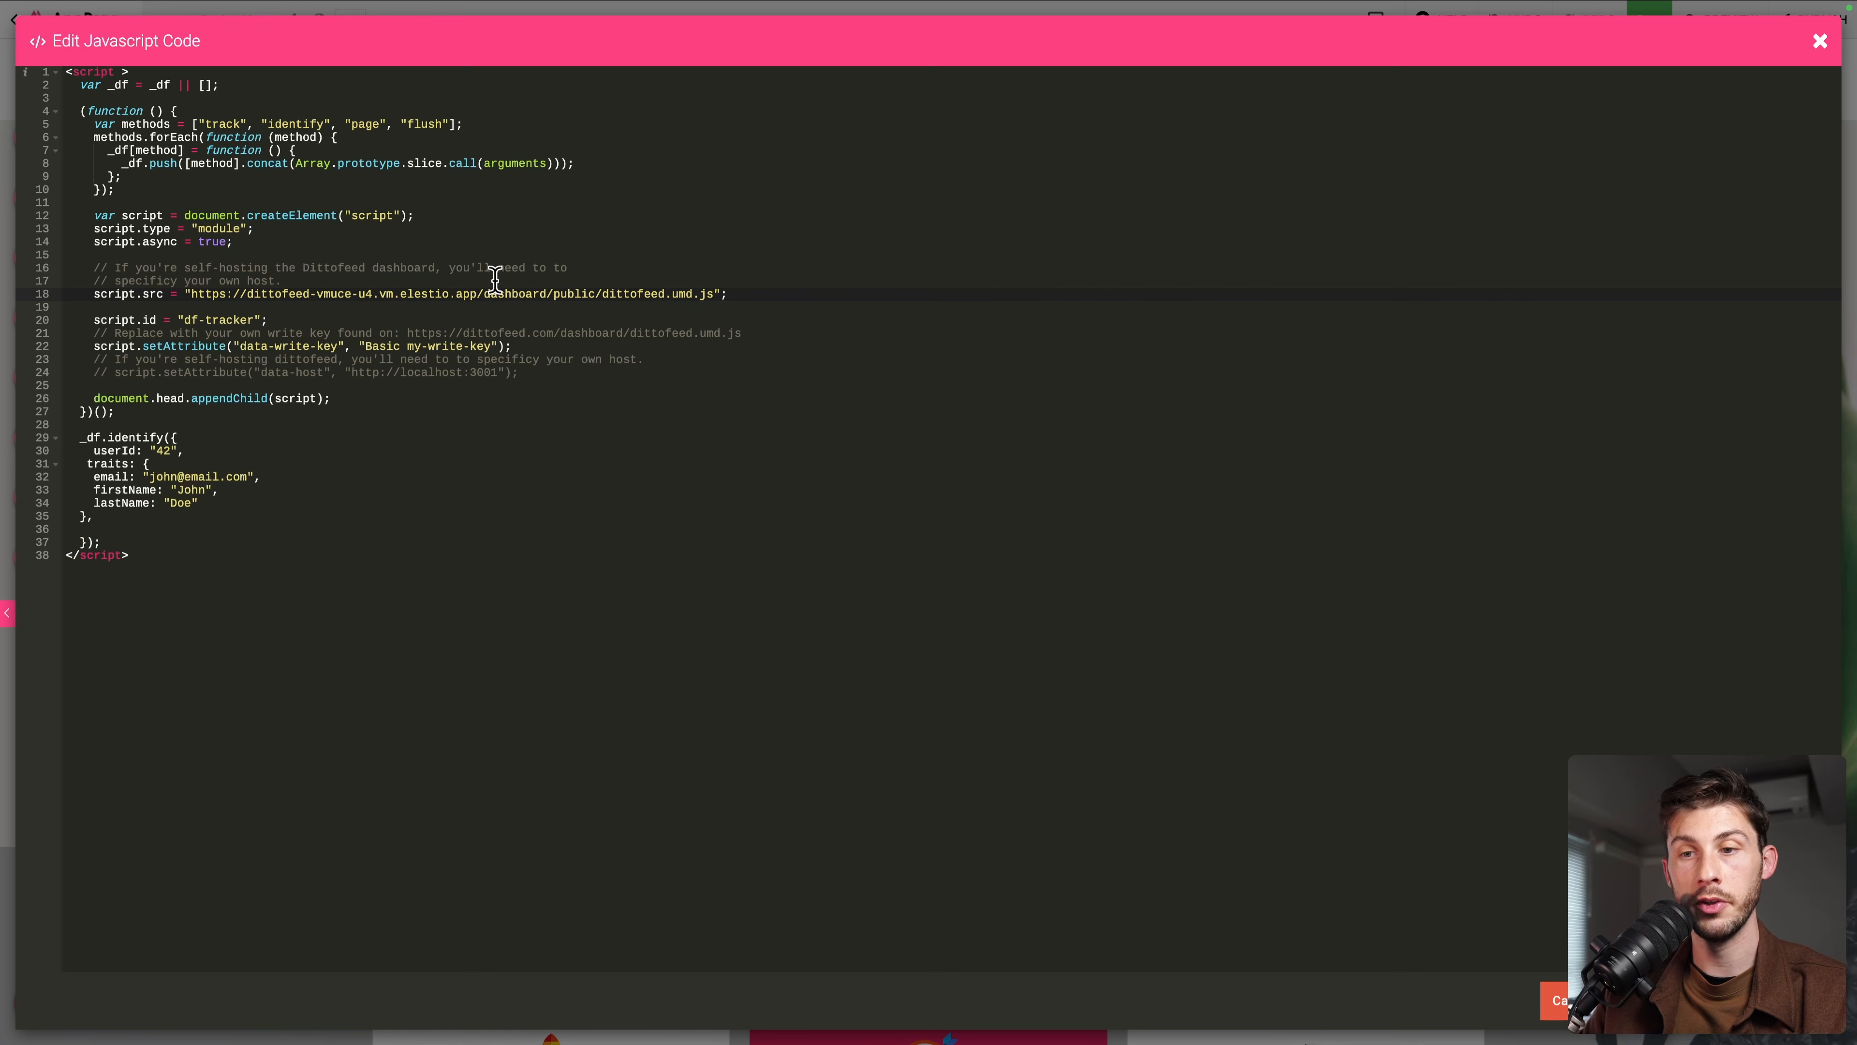
pyautogui.click(94, 294)
pyautogui.keyDown('shift'); pyautogui.click(747, 297); pyautogui.keyUp('shift')
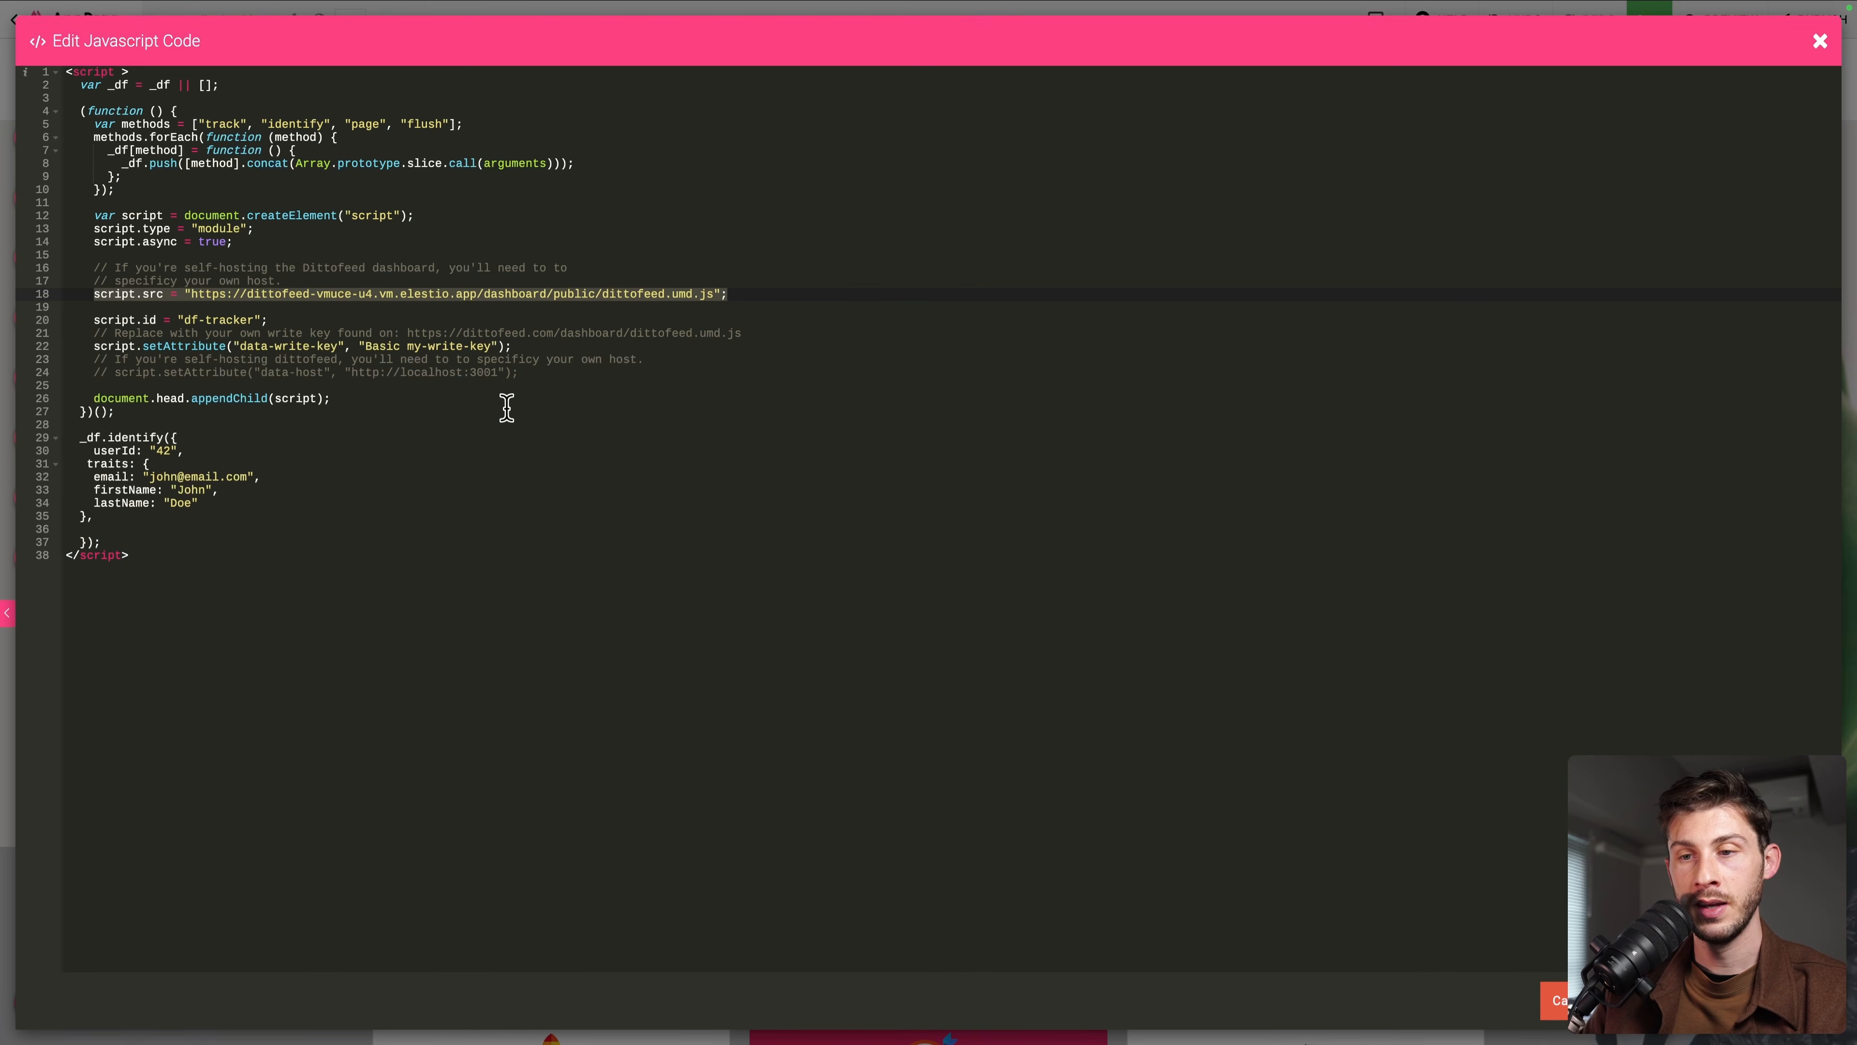
pyautogui.click(524, 398)
# Uncomment the data-host line and set it to the Elestio host instead of localhost
pyautogui.click(279, 372)
pyautogui.click(110, 373)
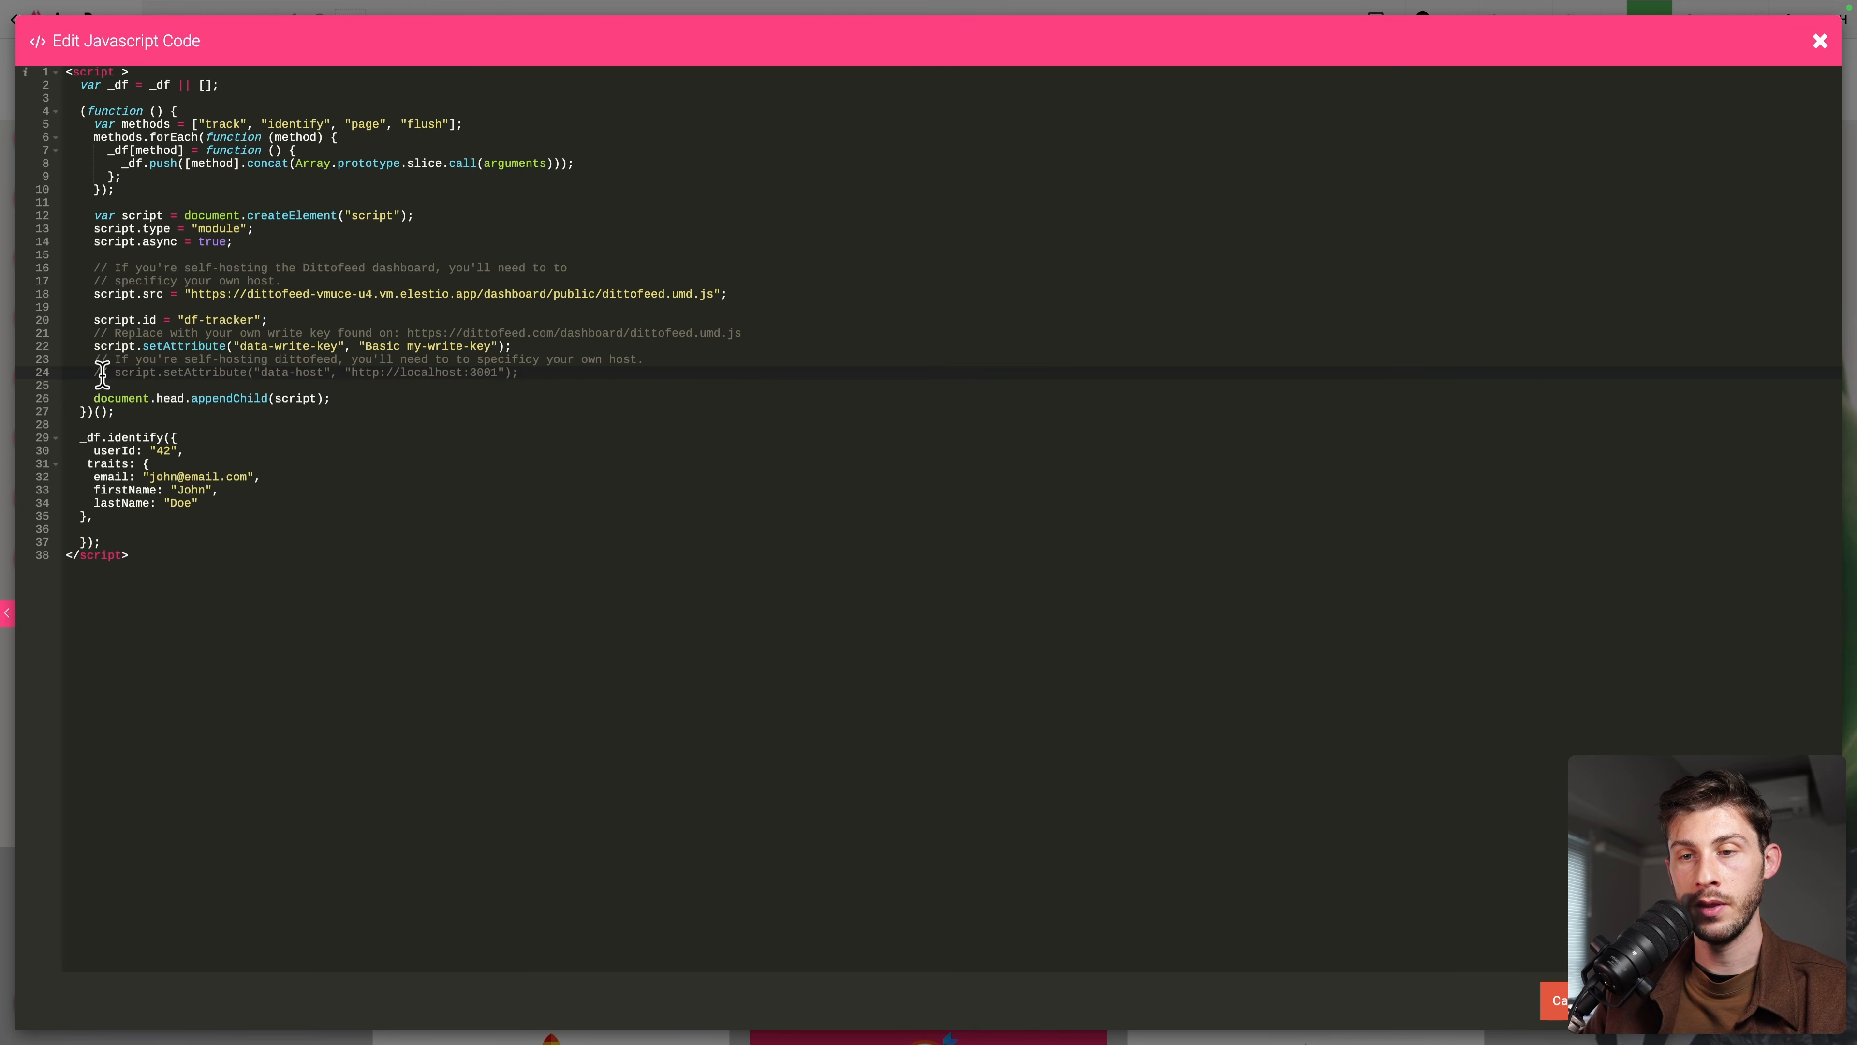
pyautogui.press('BackSpace')
pyautogui.press('BackSpace')
pyautogui.press('BackSpace')
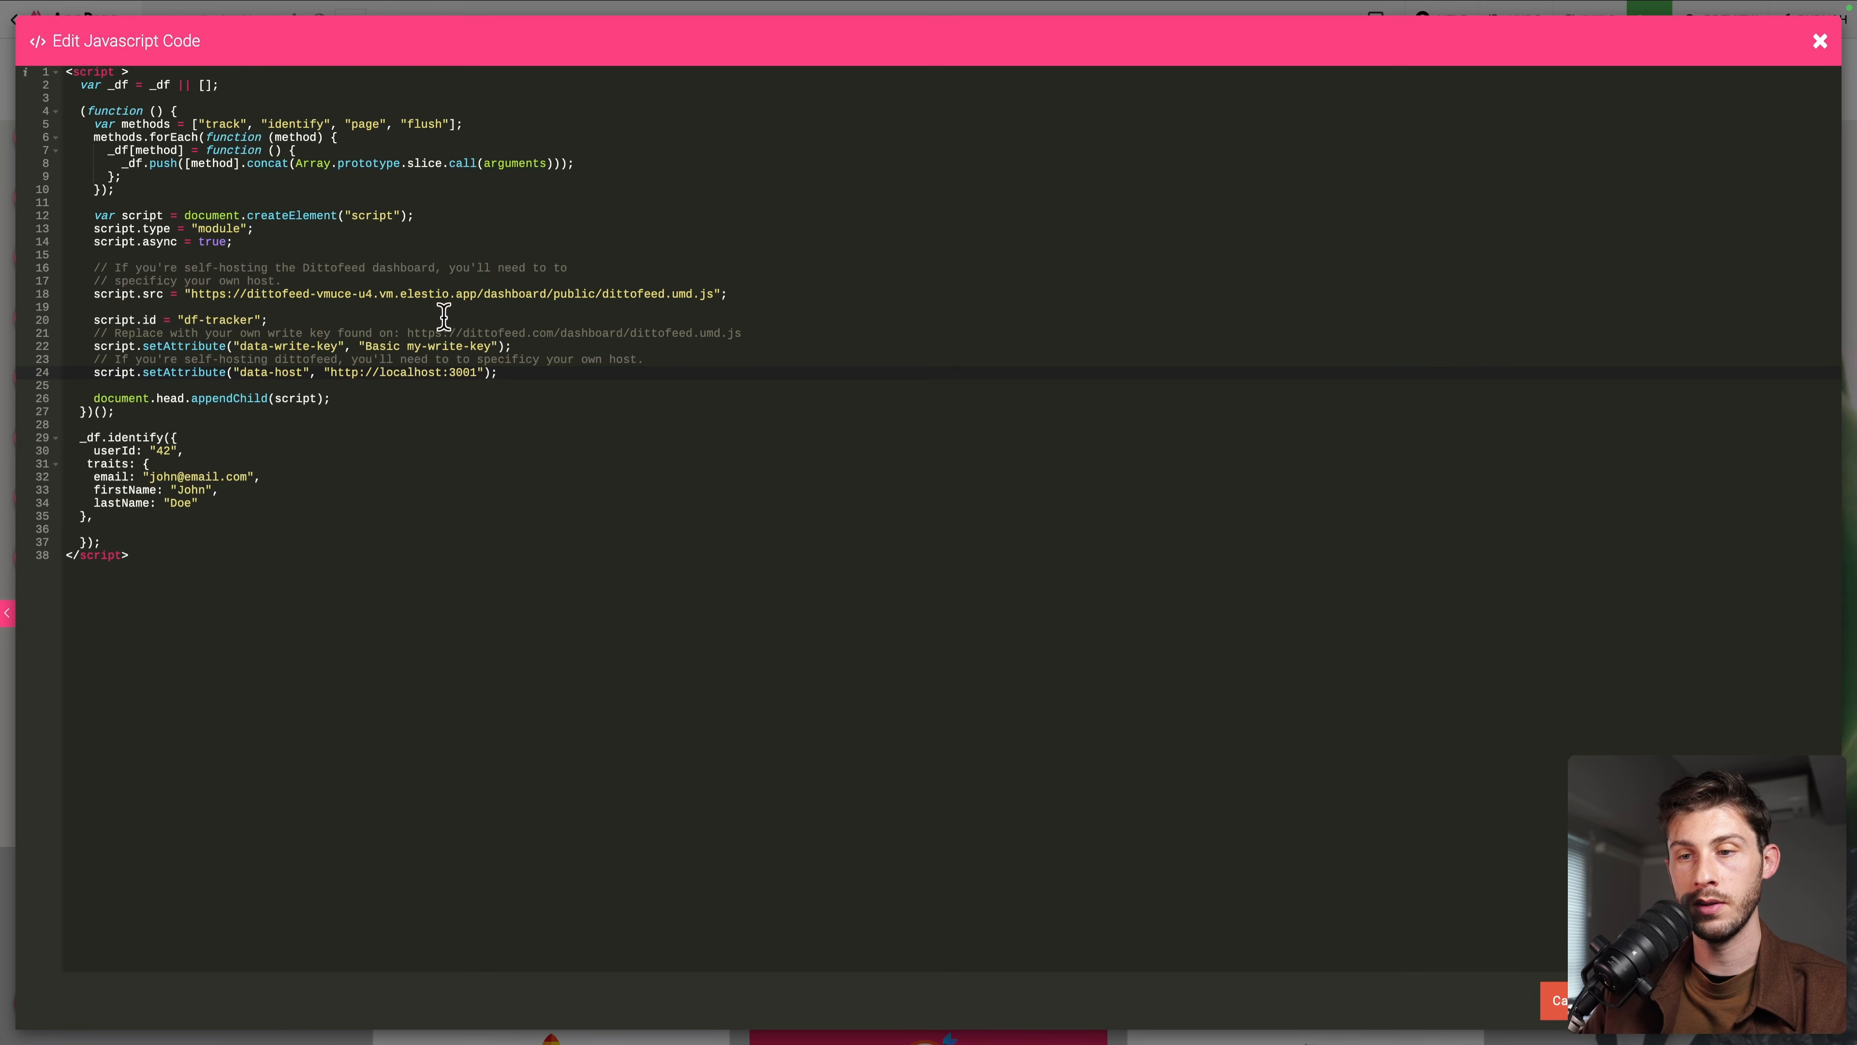
pyautogui.click(333, 372)
pyautogui.press('super+shift+Right')
pyautogui.hotkey('shift', 'Left')
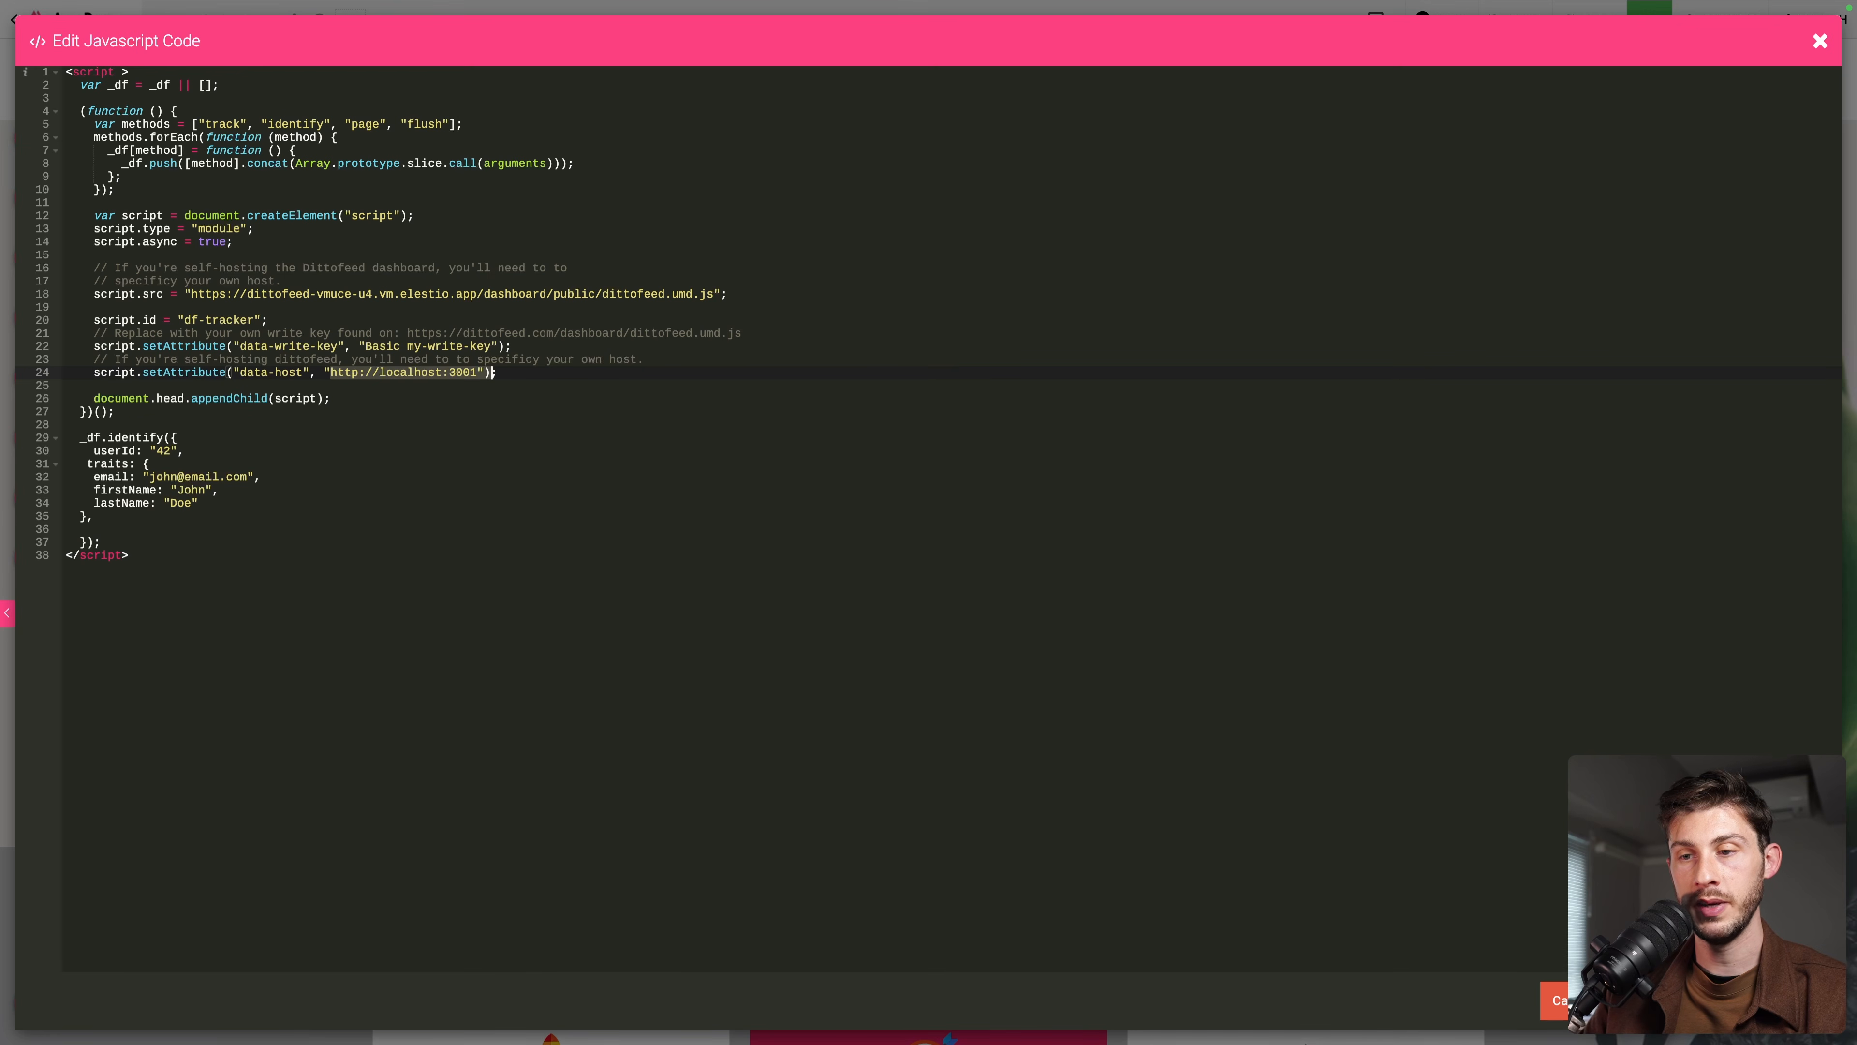
pyautogui.write('https://dittofeed-vmuce-u4.vm.elestio.app/')
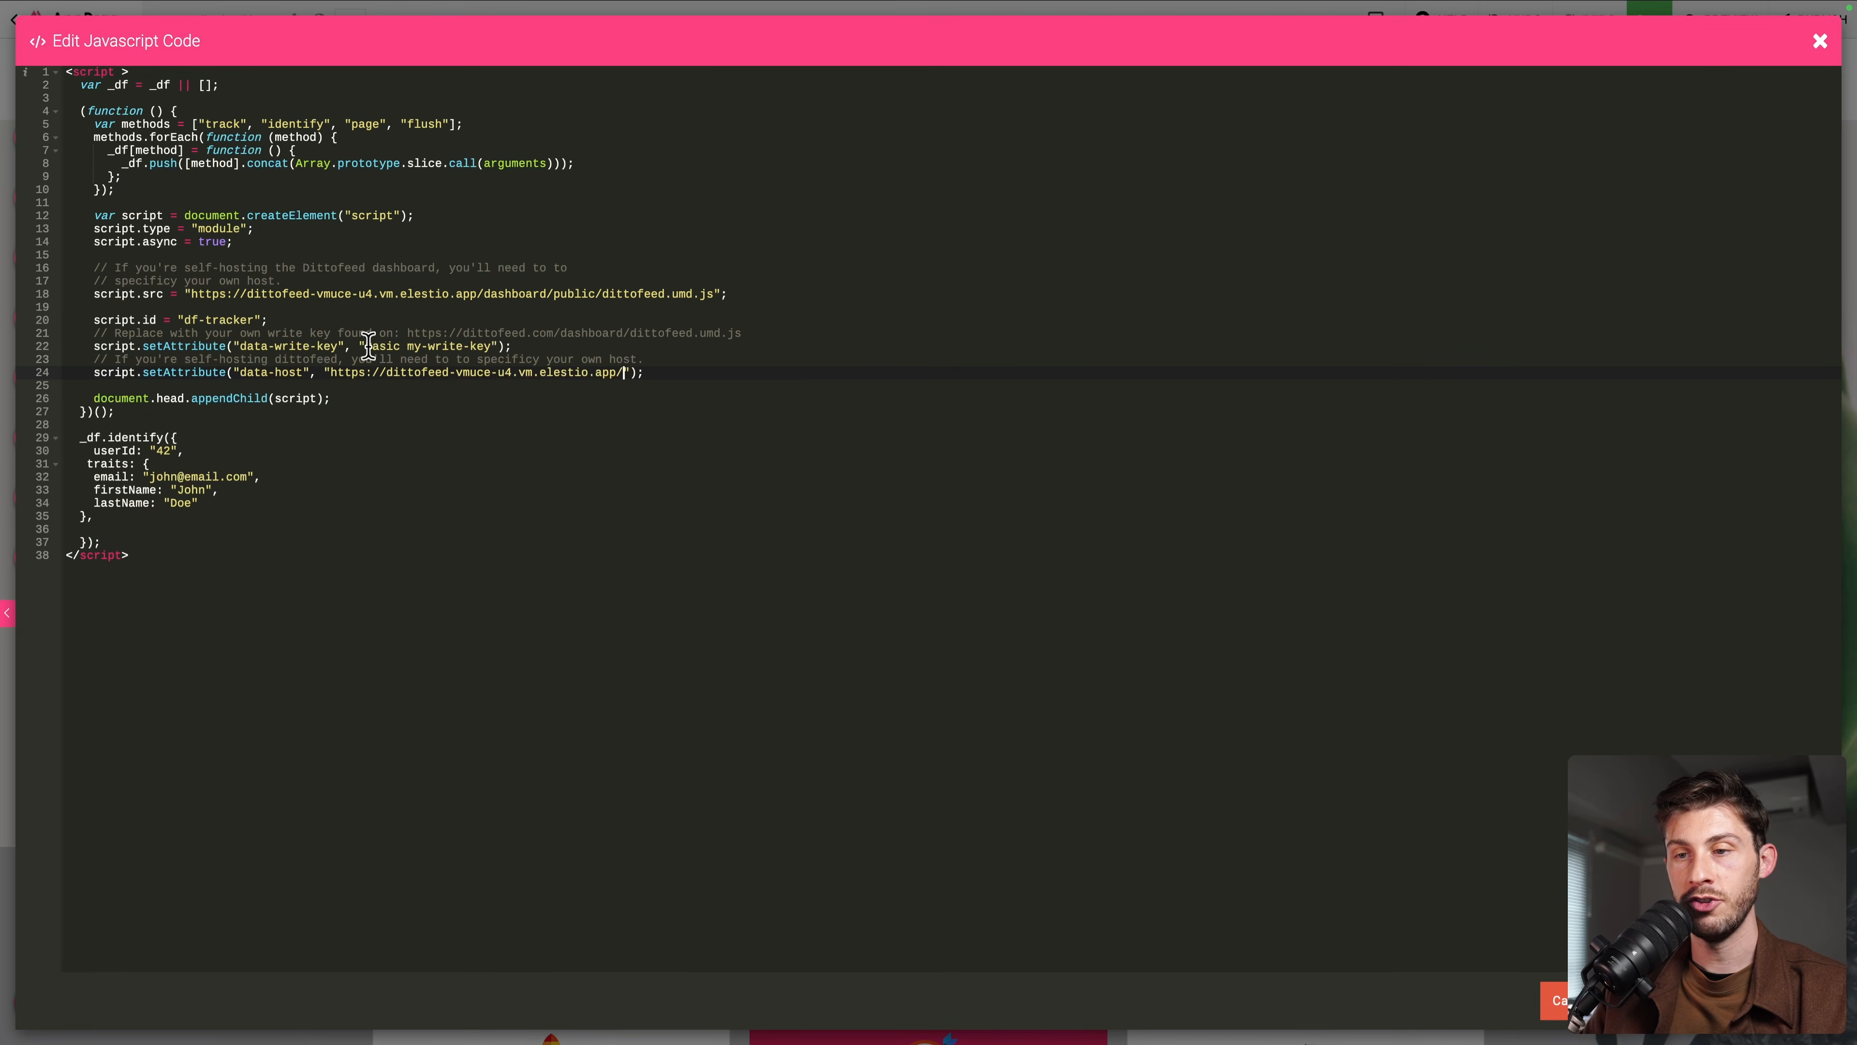
pyautogui.keyDown('shift'); pyautogui.click(500, 346); pyautogui.keyUp('shift')
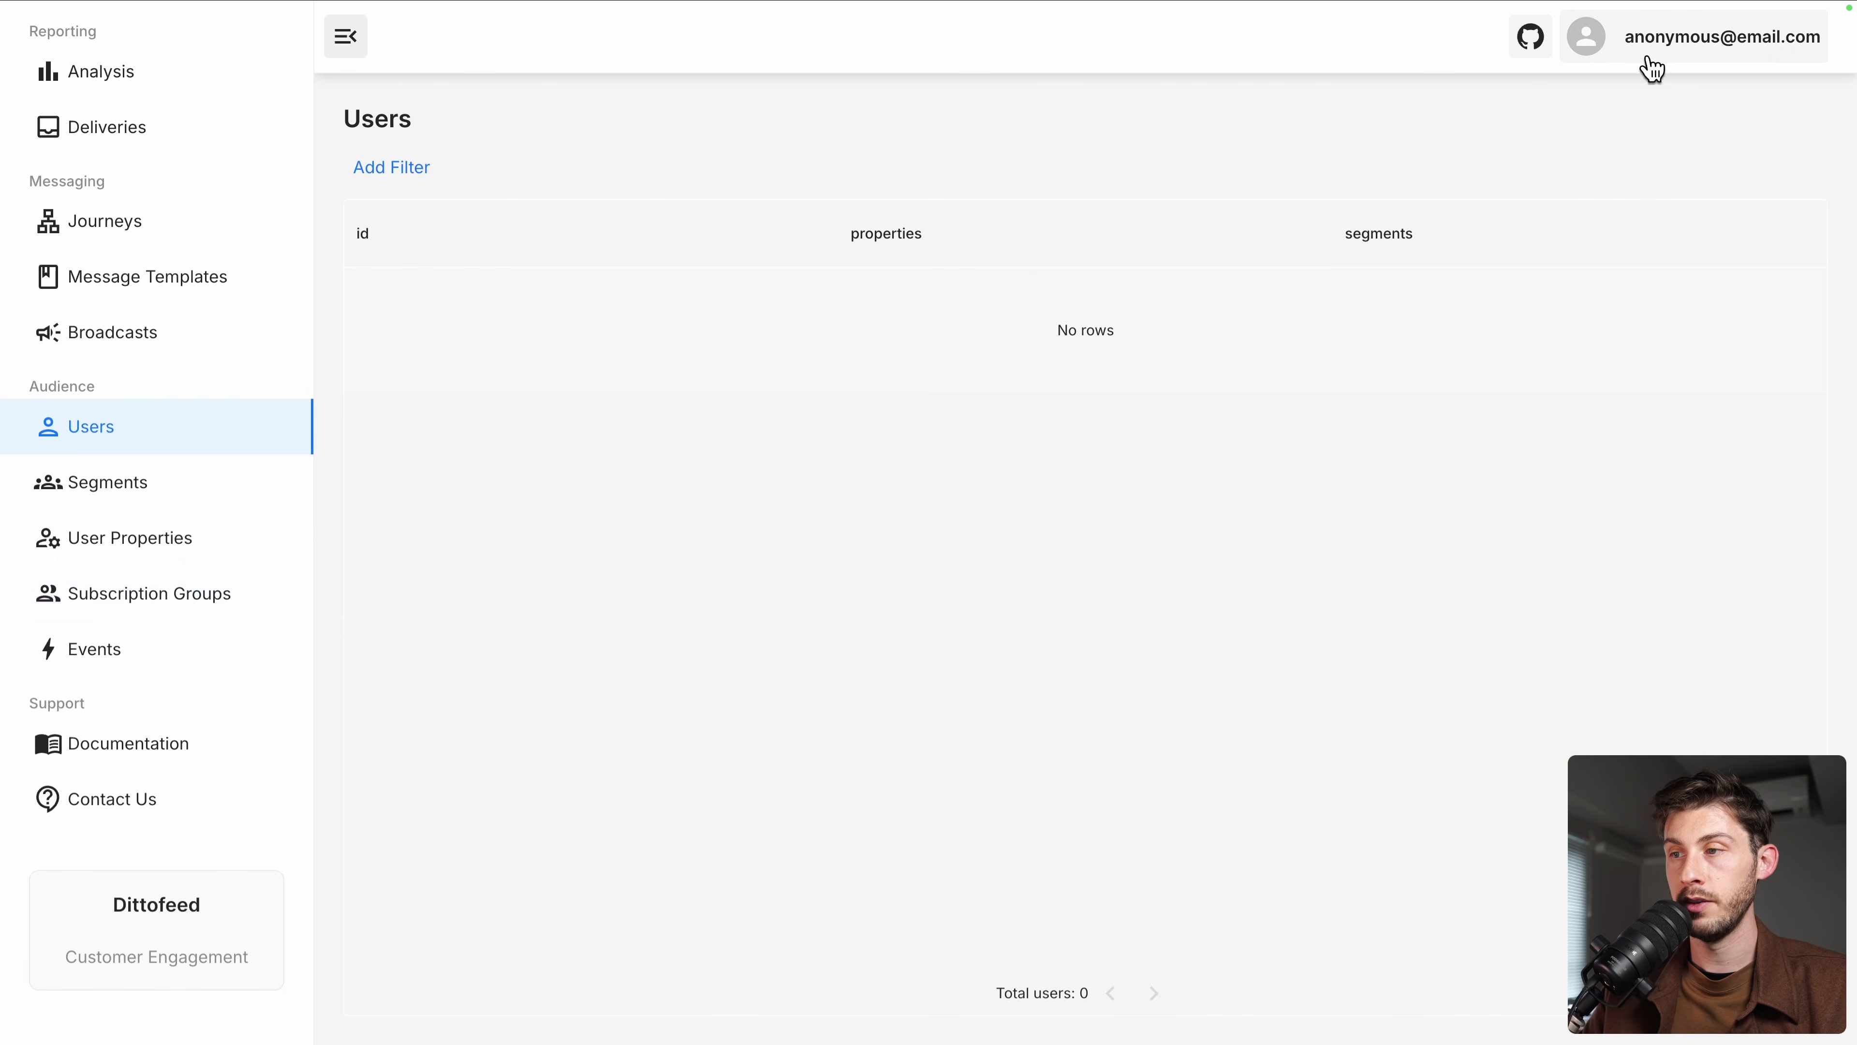
# Replace the placeholder write key with the workspace's Public Write Key from Dittofeed settings, then reload the preview
pyautogui.click(1663, 51)
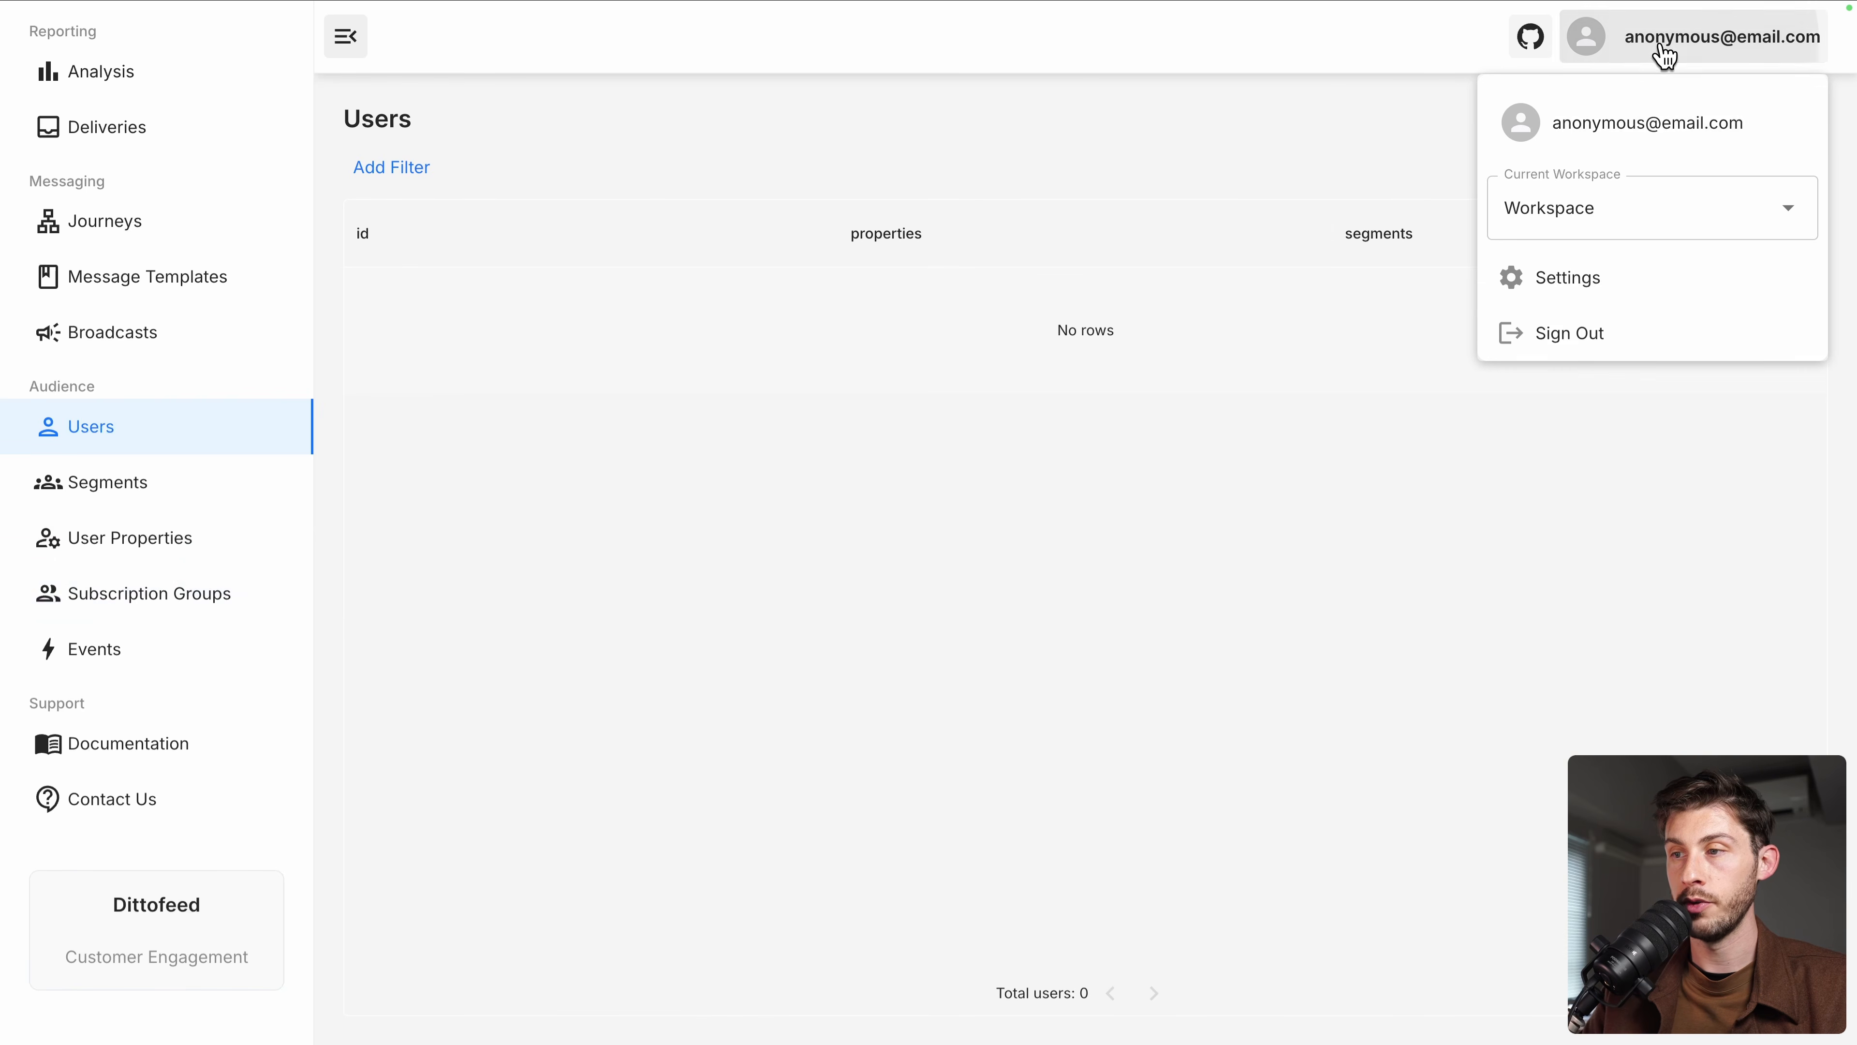
pyautogui.click(1528, 279)
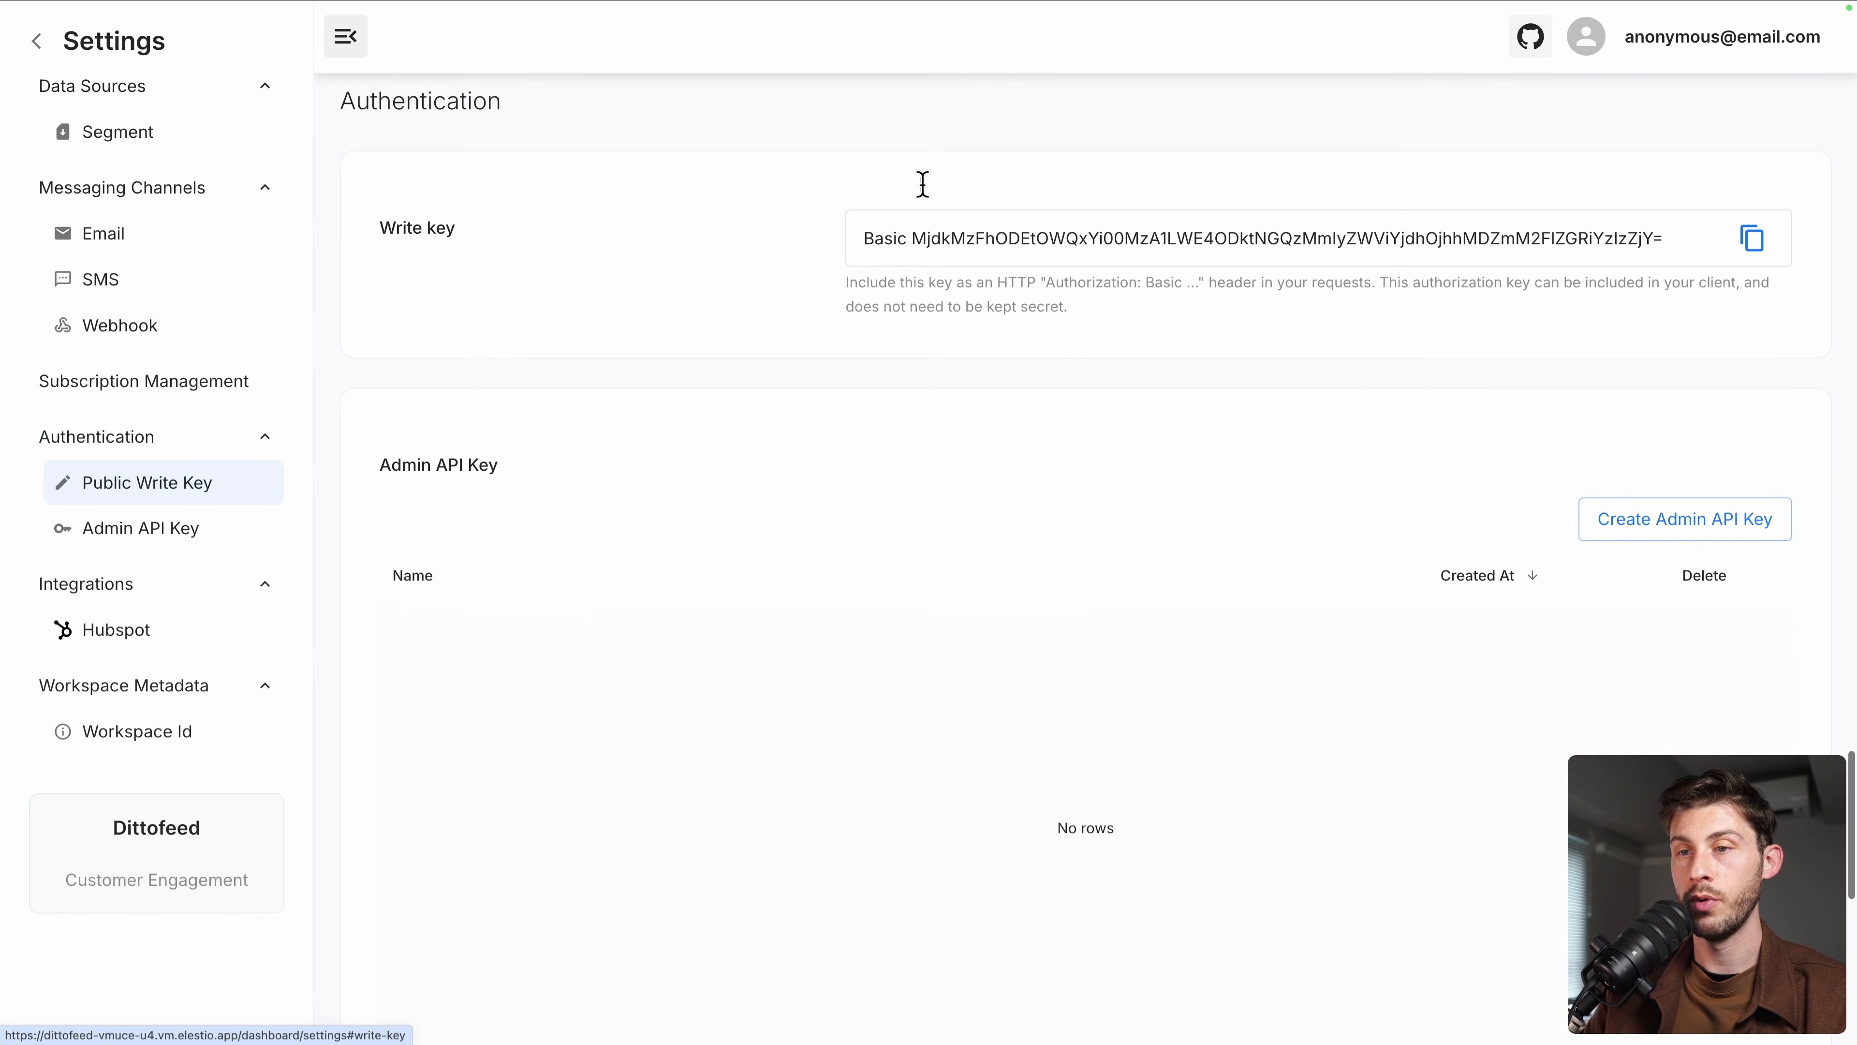
pyautogui.click(1751, 265)
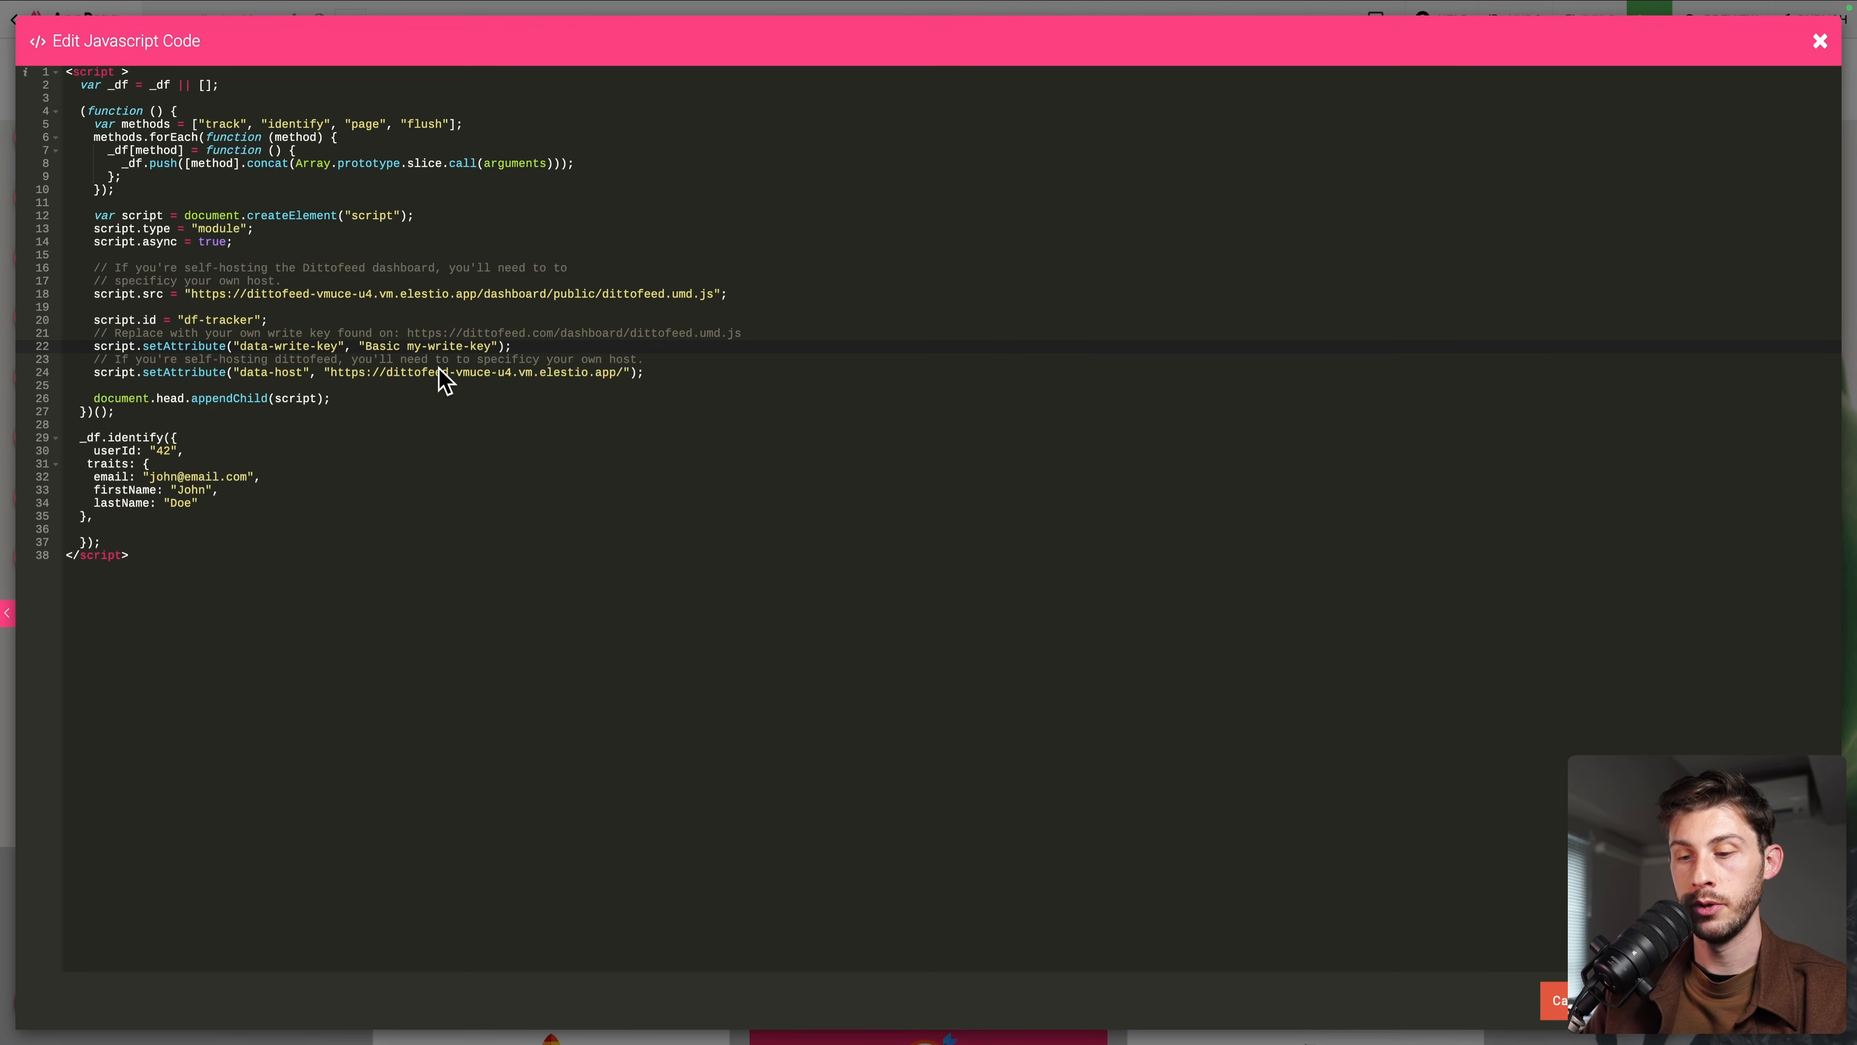
pyautogui.press('shift+super+Right')
pyautogui.press('super+v')
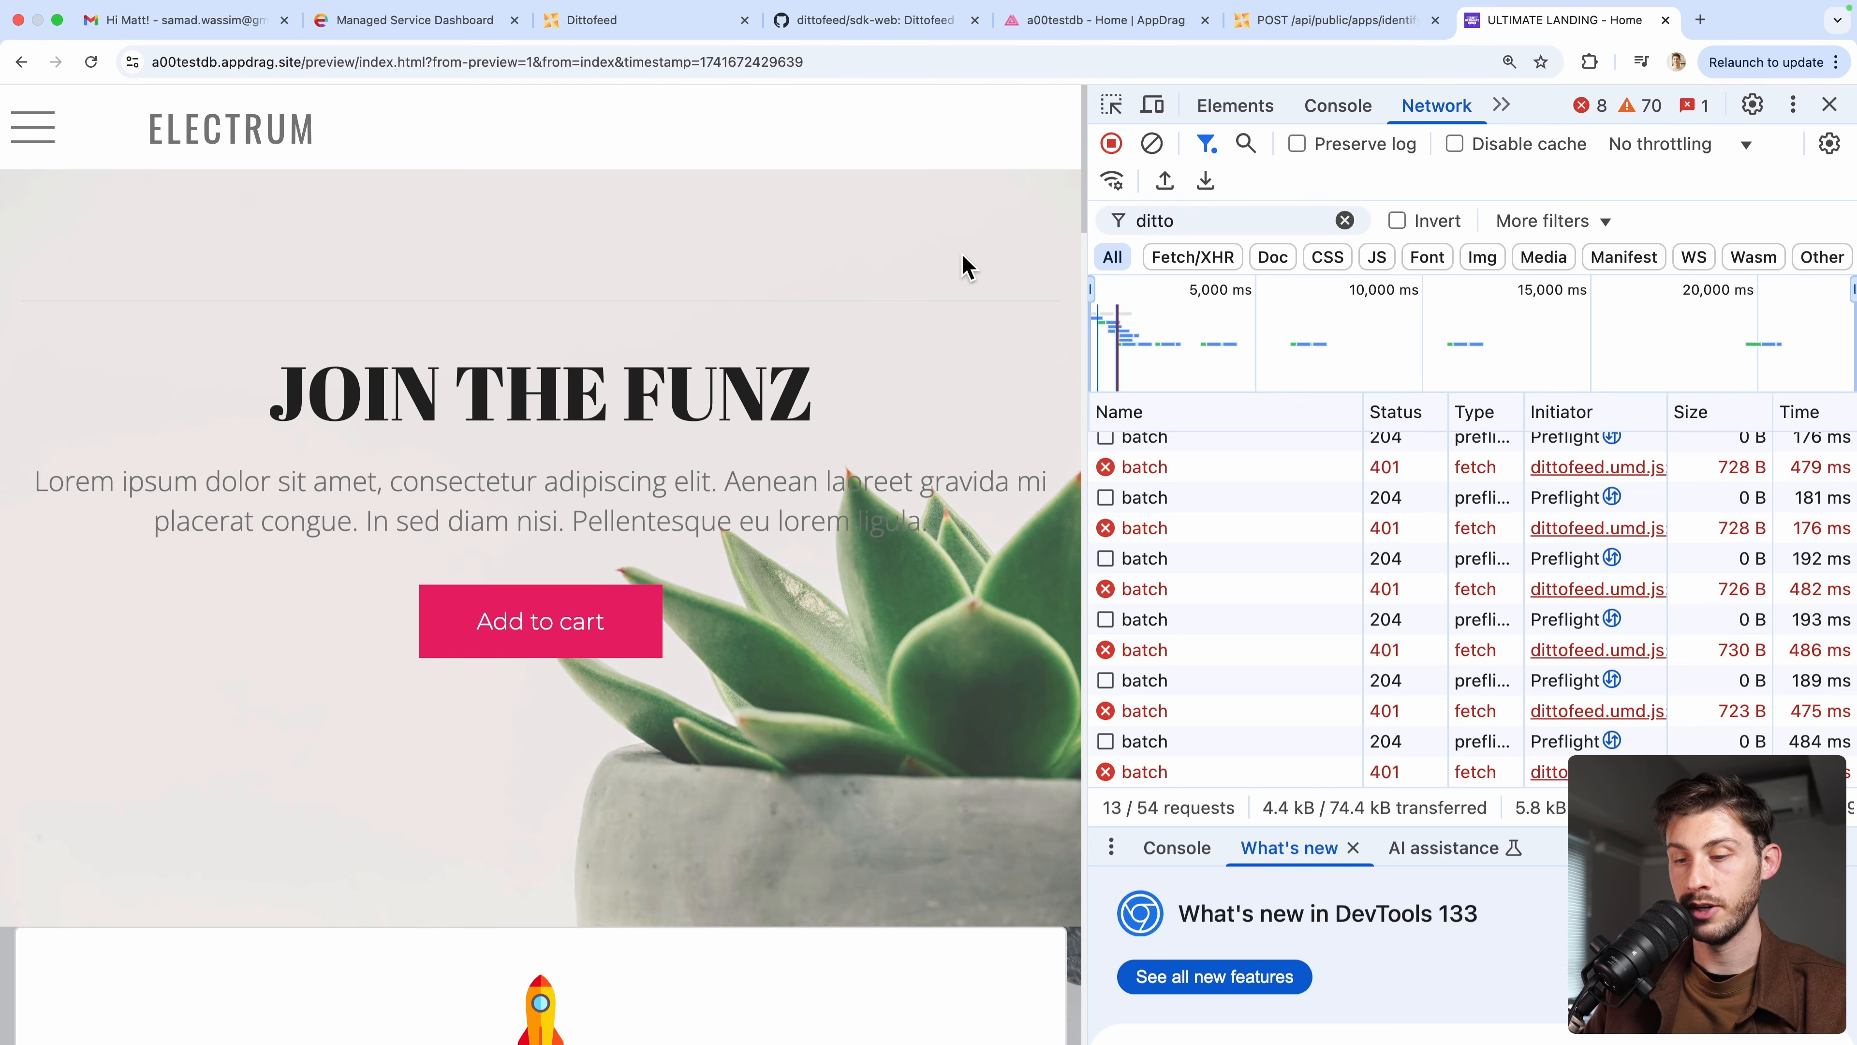
pyautogui.press('super+r')
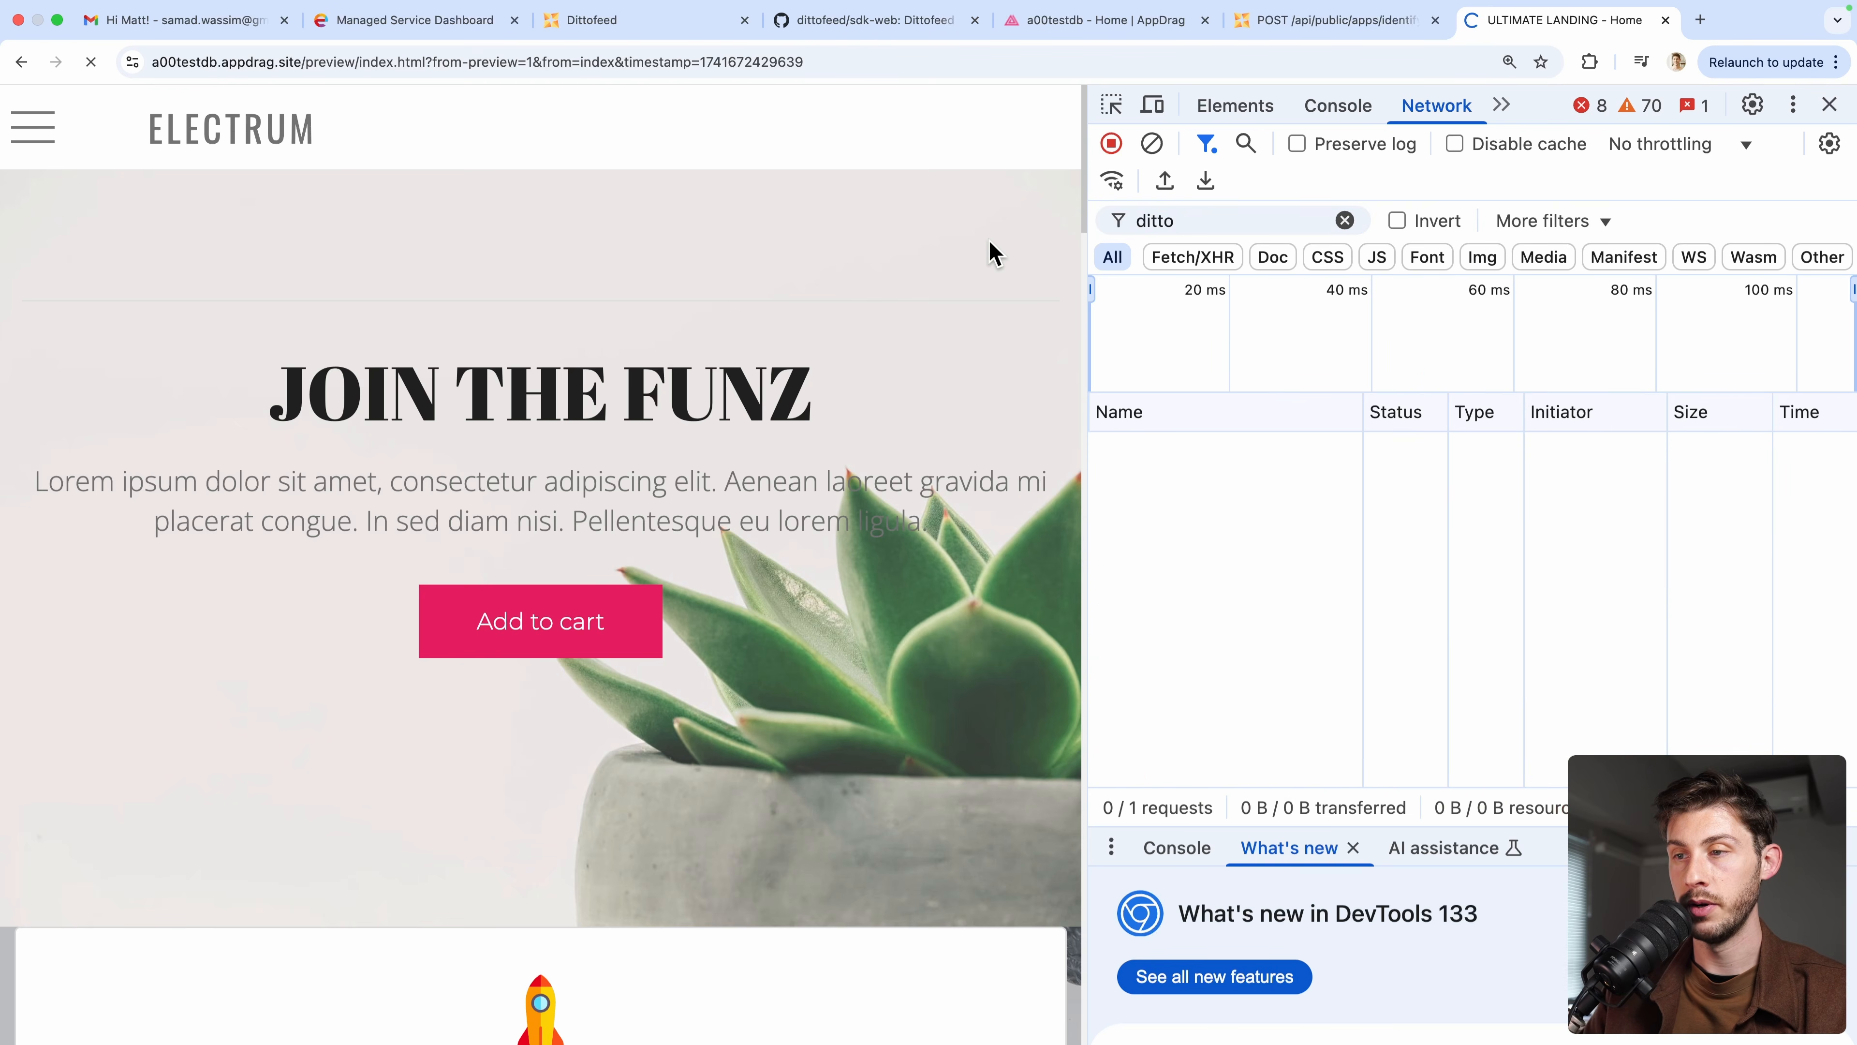
# Inspect the preview's Dittofeed batch requests, confirming the POST to the Elestio instance returns 204
pyautogui.click(1130, 497)
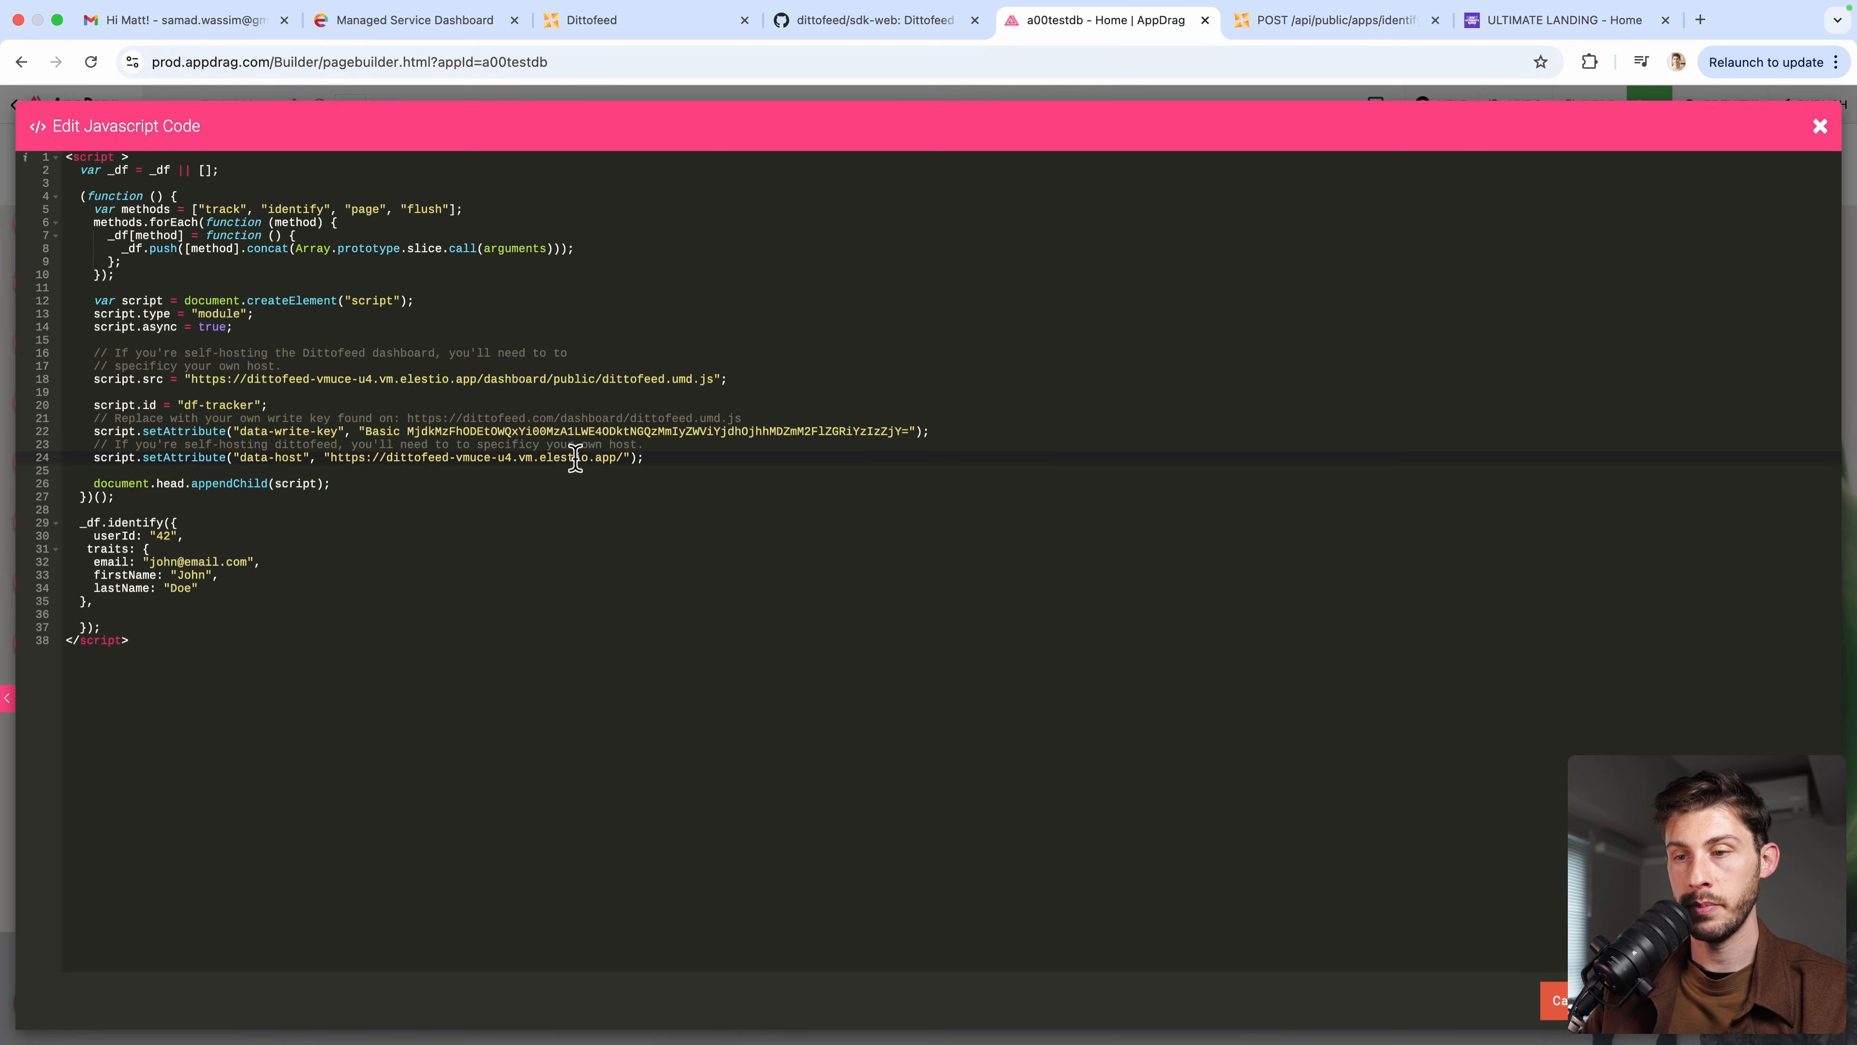
pyautogui.click(623, 457)
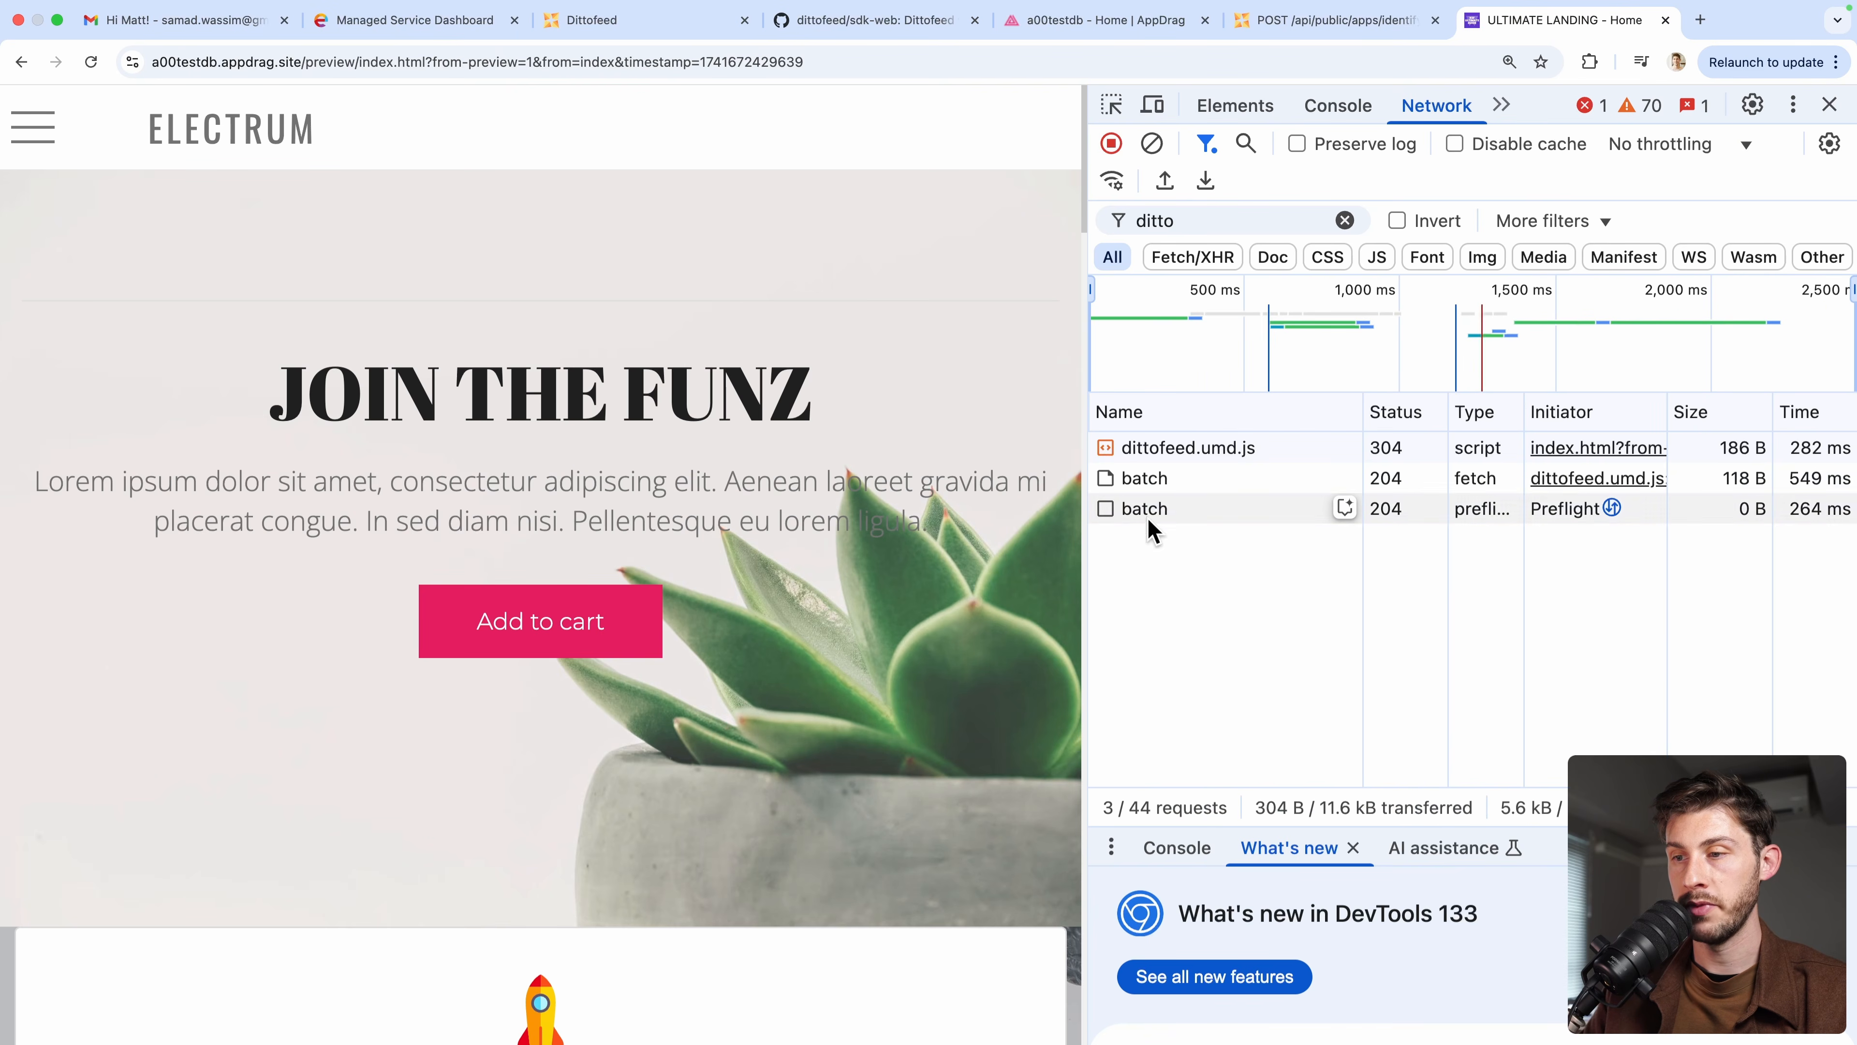
pyautogui.click(1188, 483)
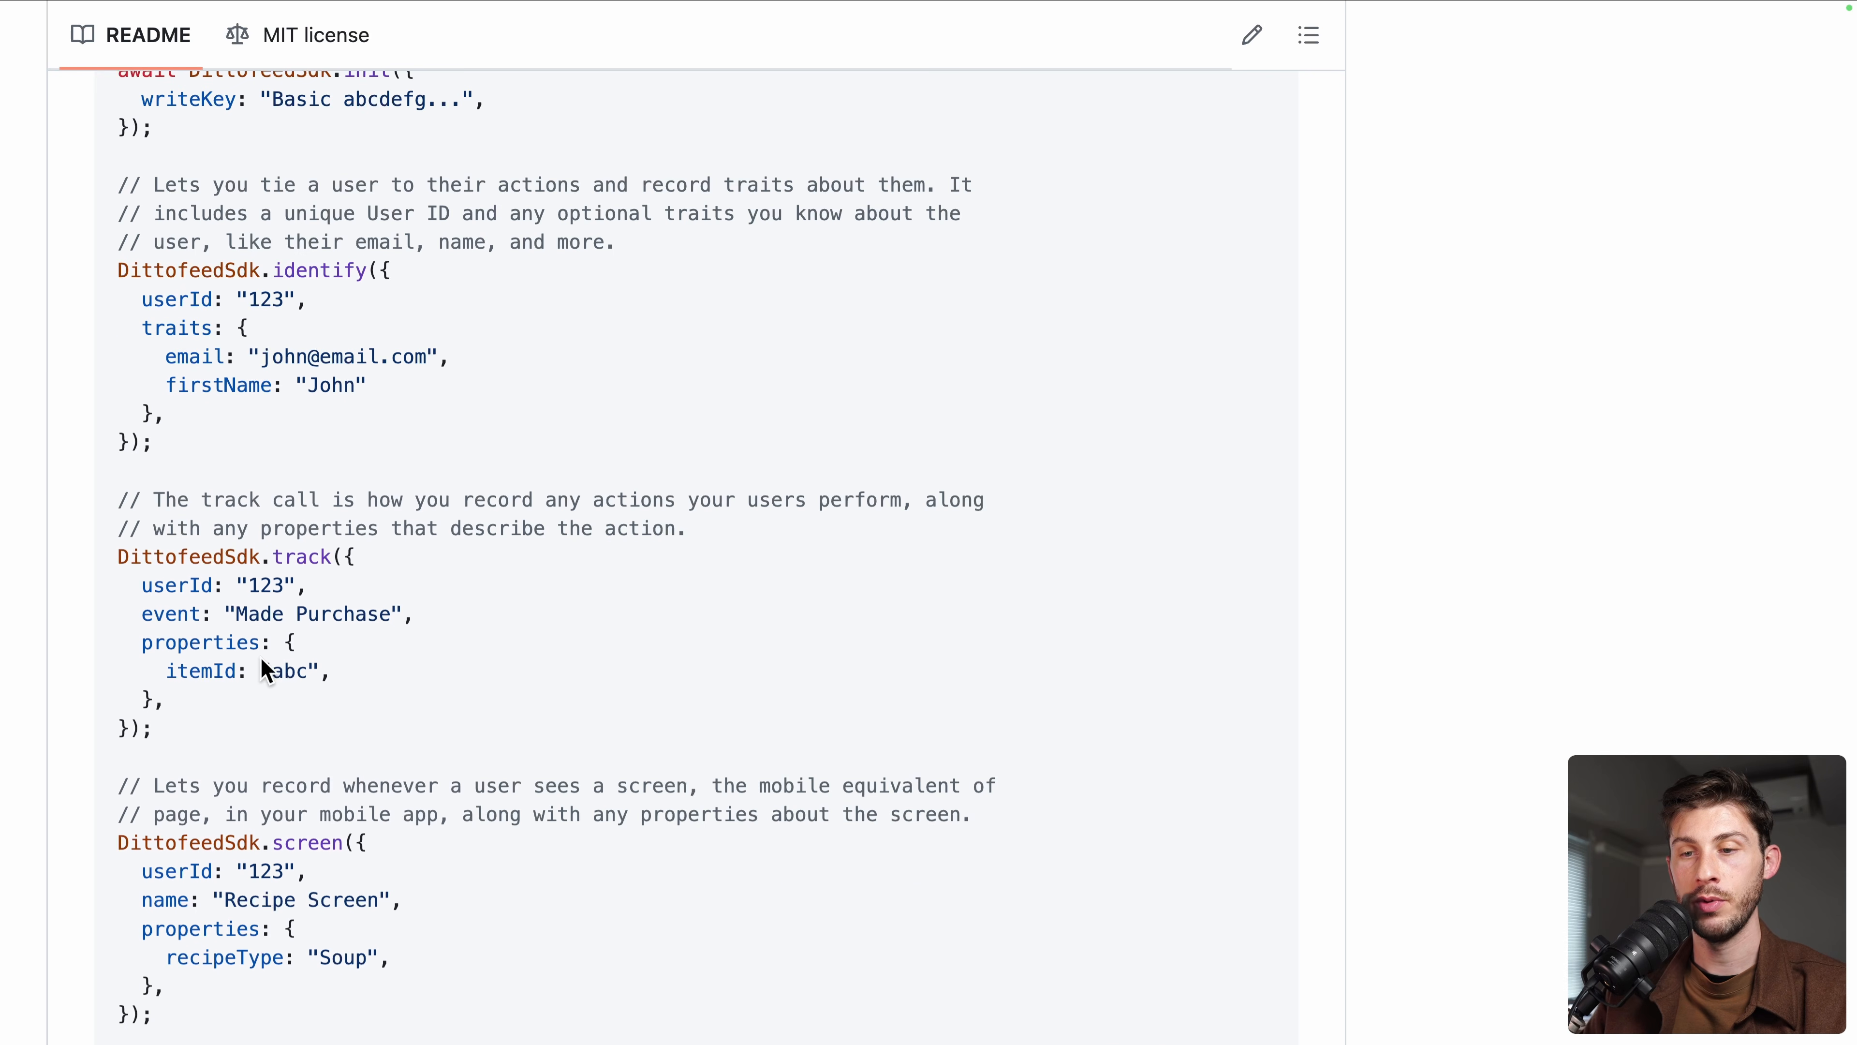
# Review the README's screen() and track() examples, then bring up the Add to cart button's settings
pyautogui.scroll(-3, 260, 658)
pyautogui.moveTo(111, 553); pyautogui.dragTo(210, 800)
pyautogui.click(211, 798)
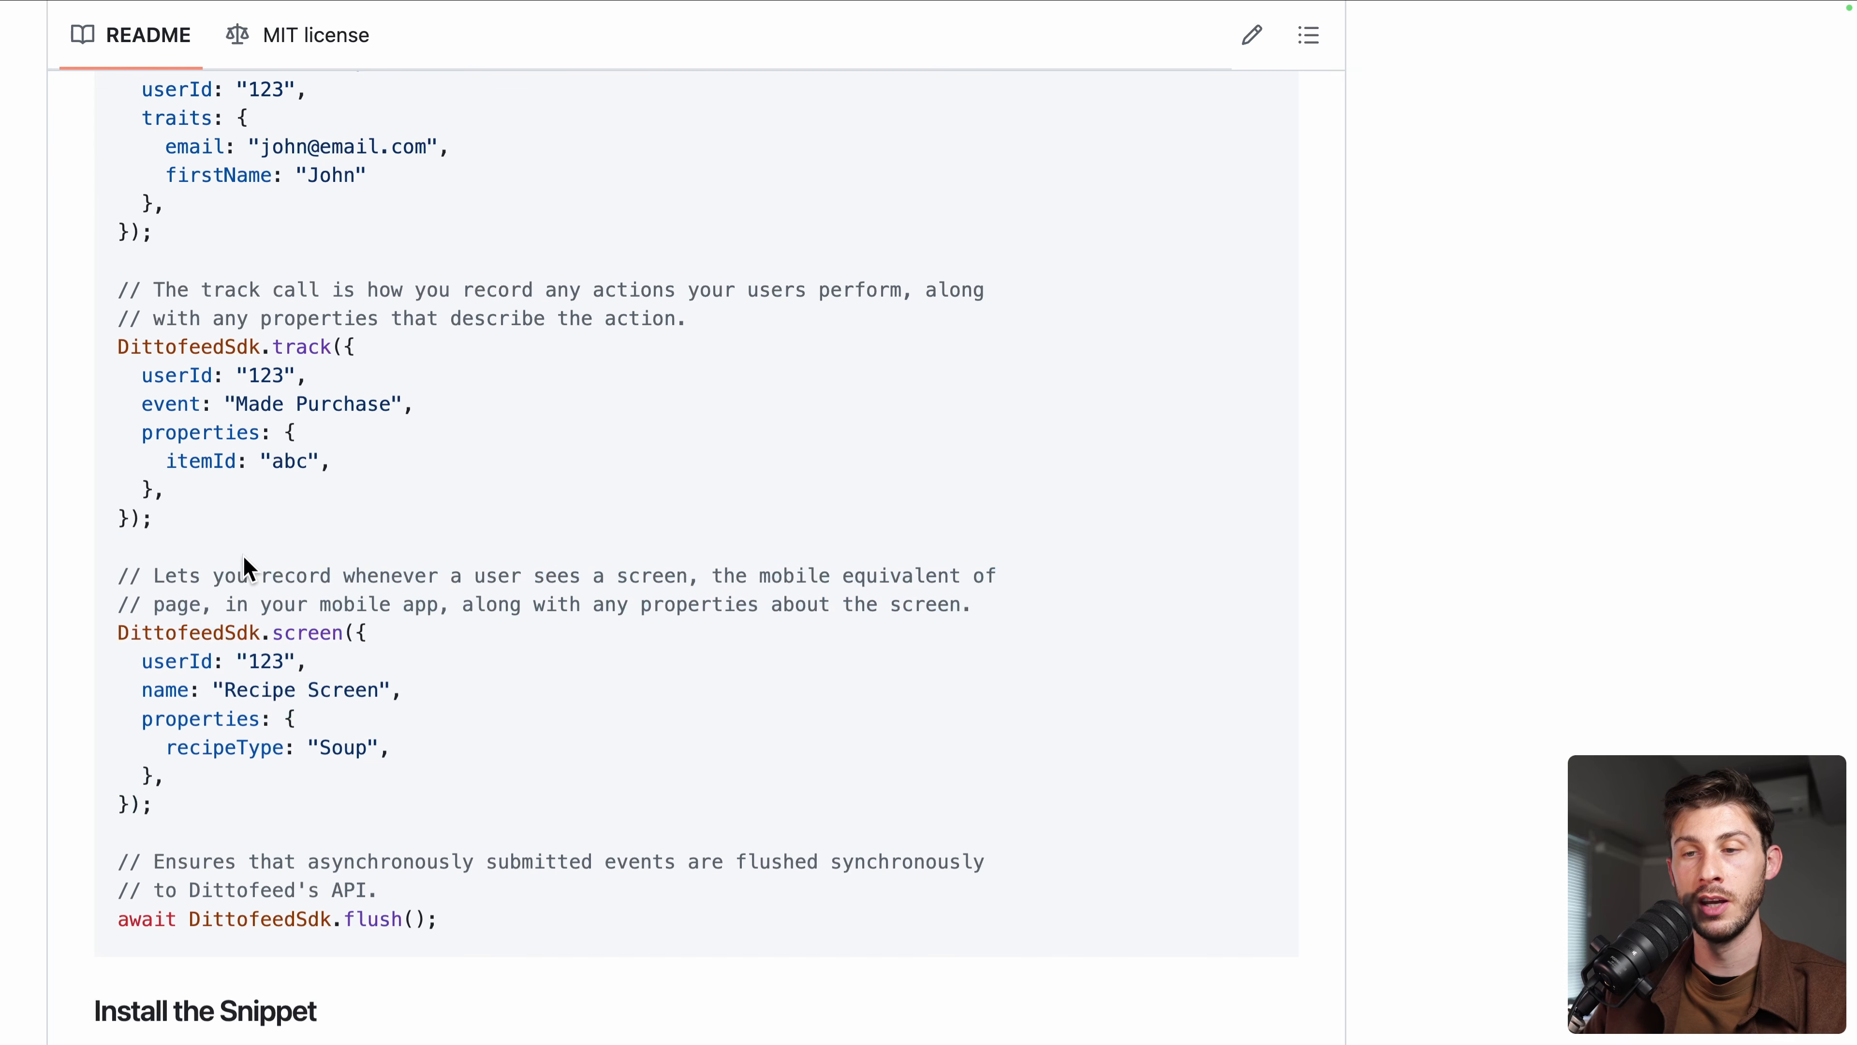
pyautogui.scroll(2, 242, 555)
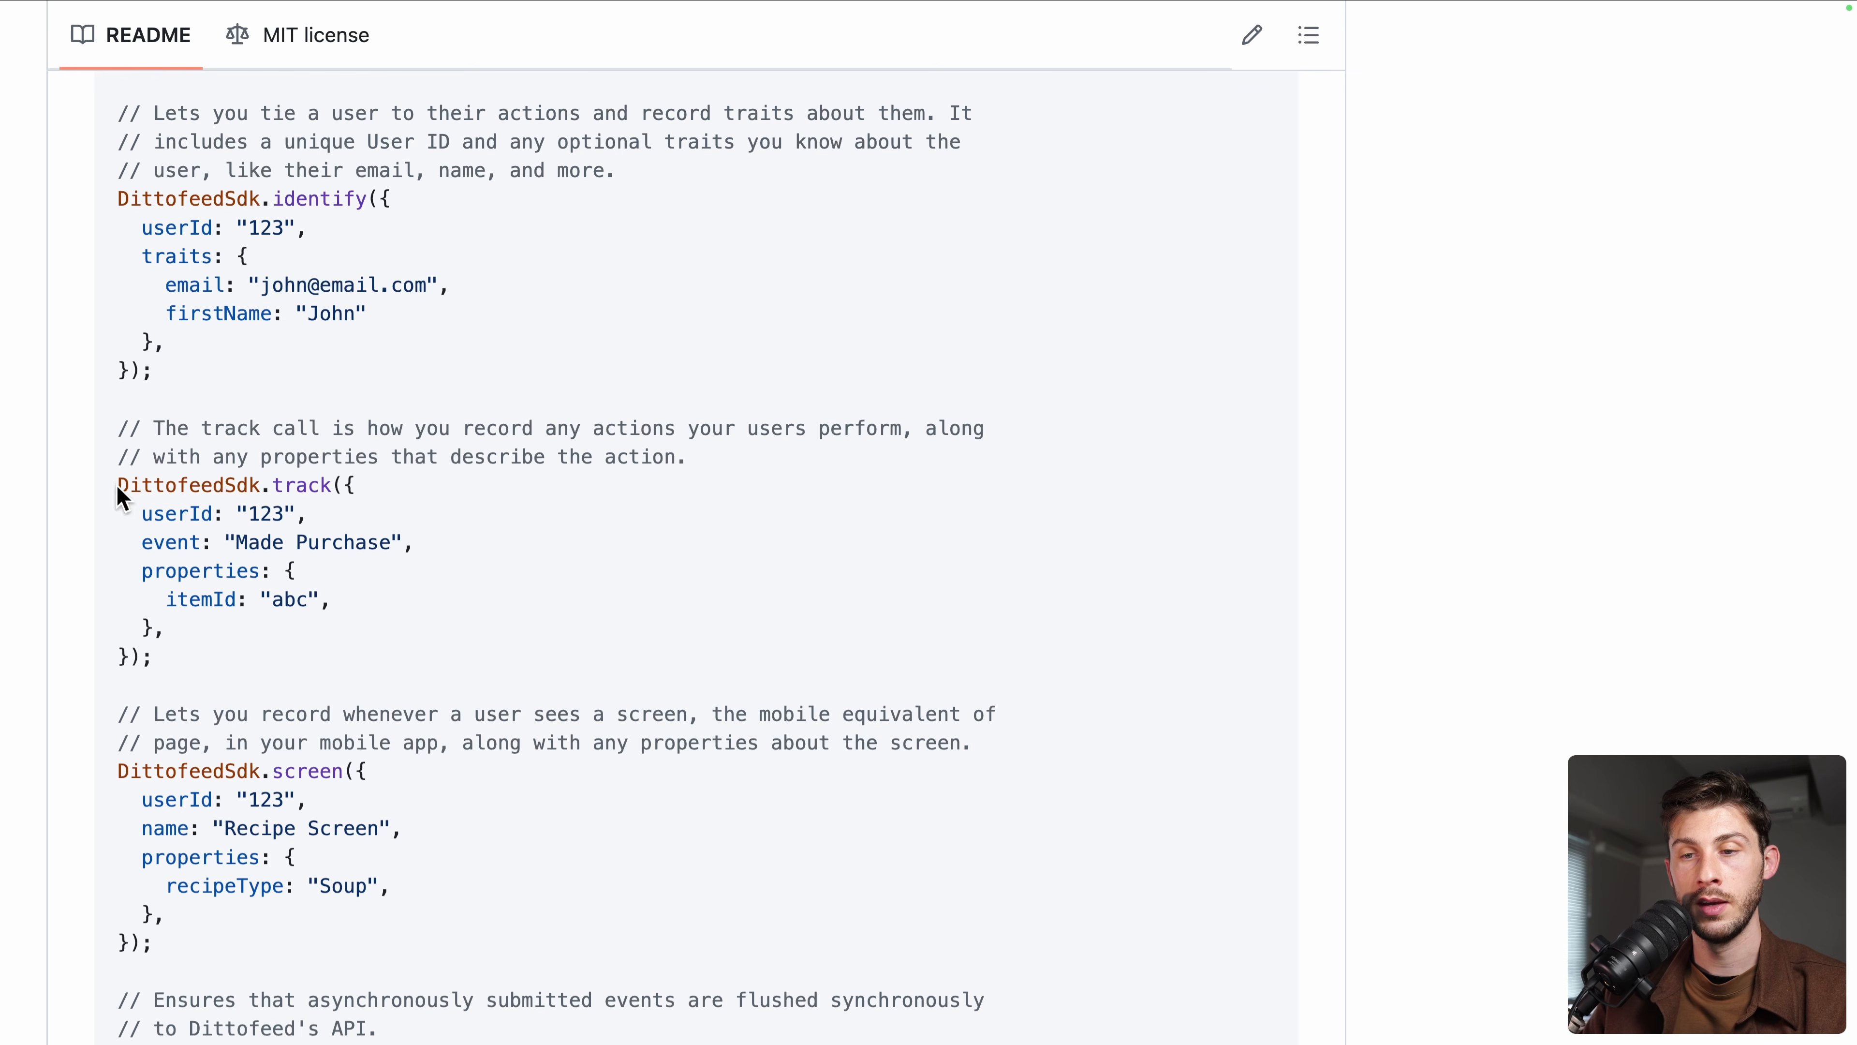
pyautogui.moveTo(118, 486); pyautogui.dragTo(242, 655)
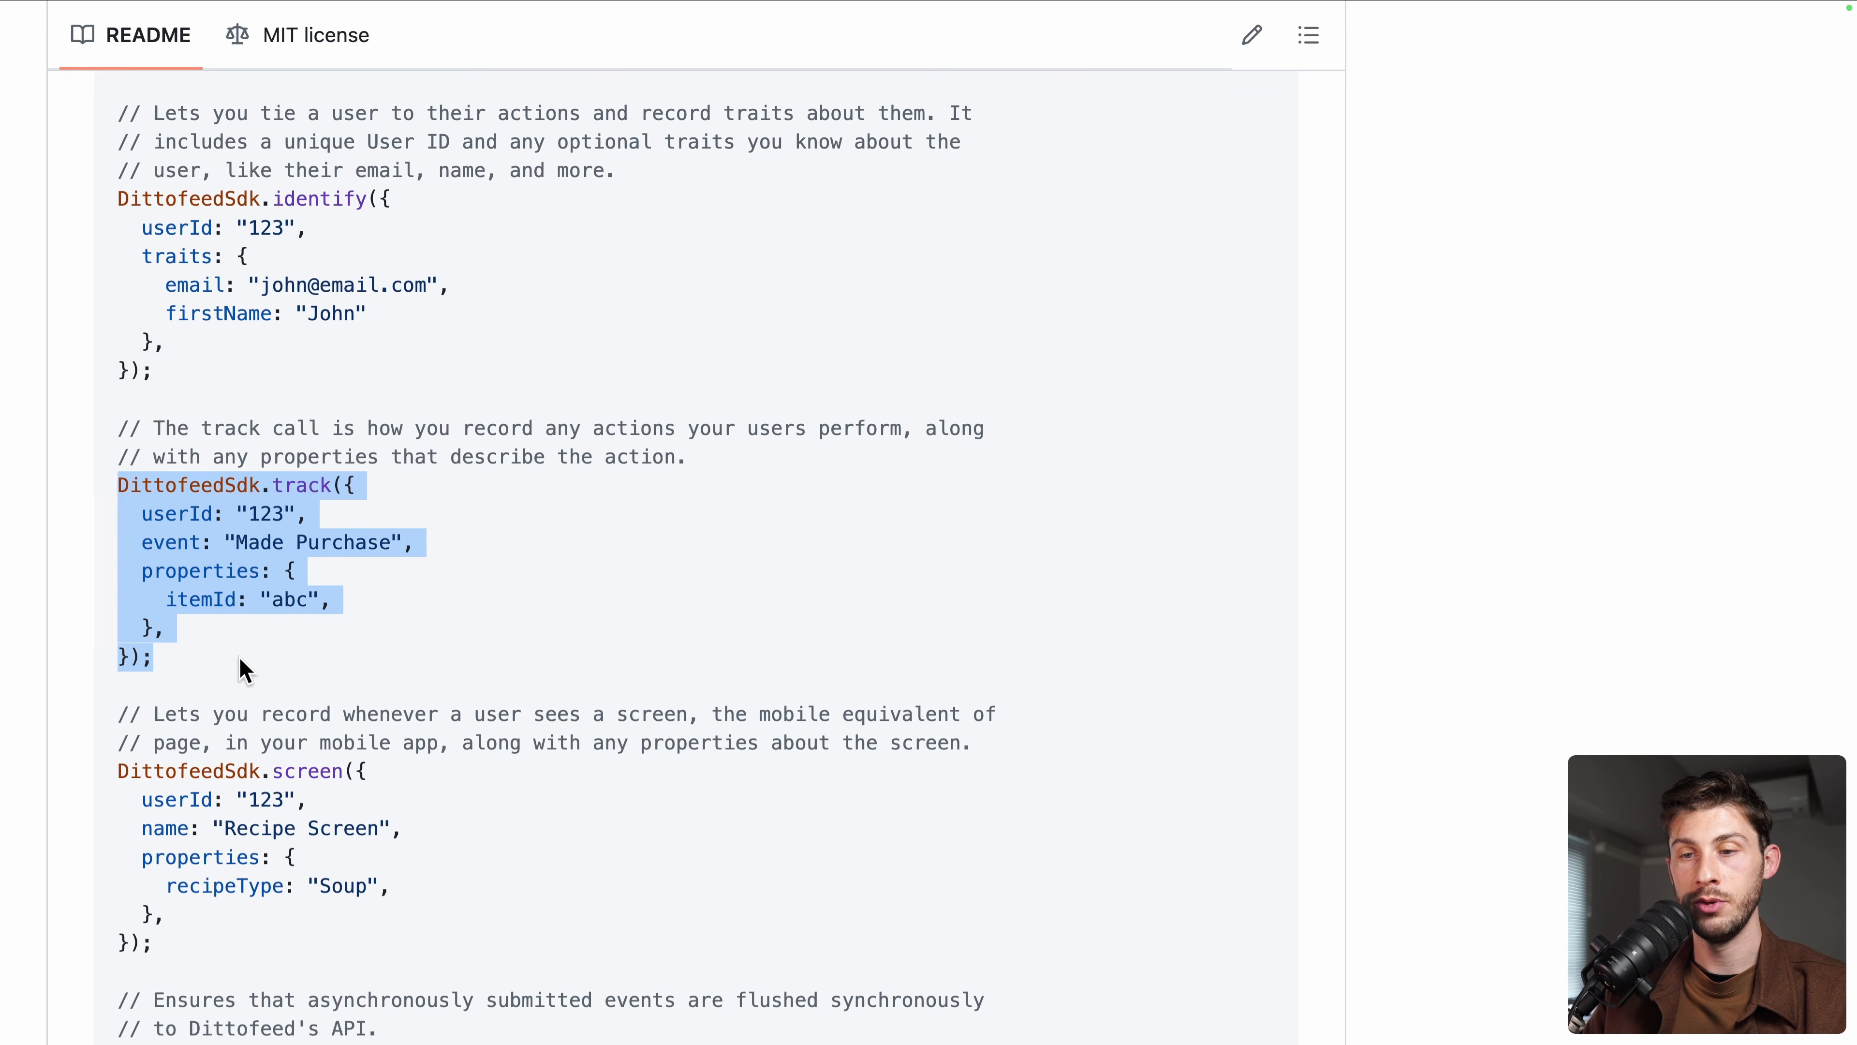
pyautogui.click(306, 611)
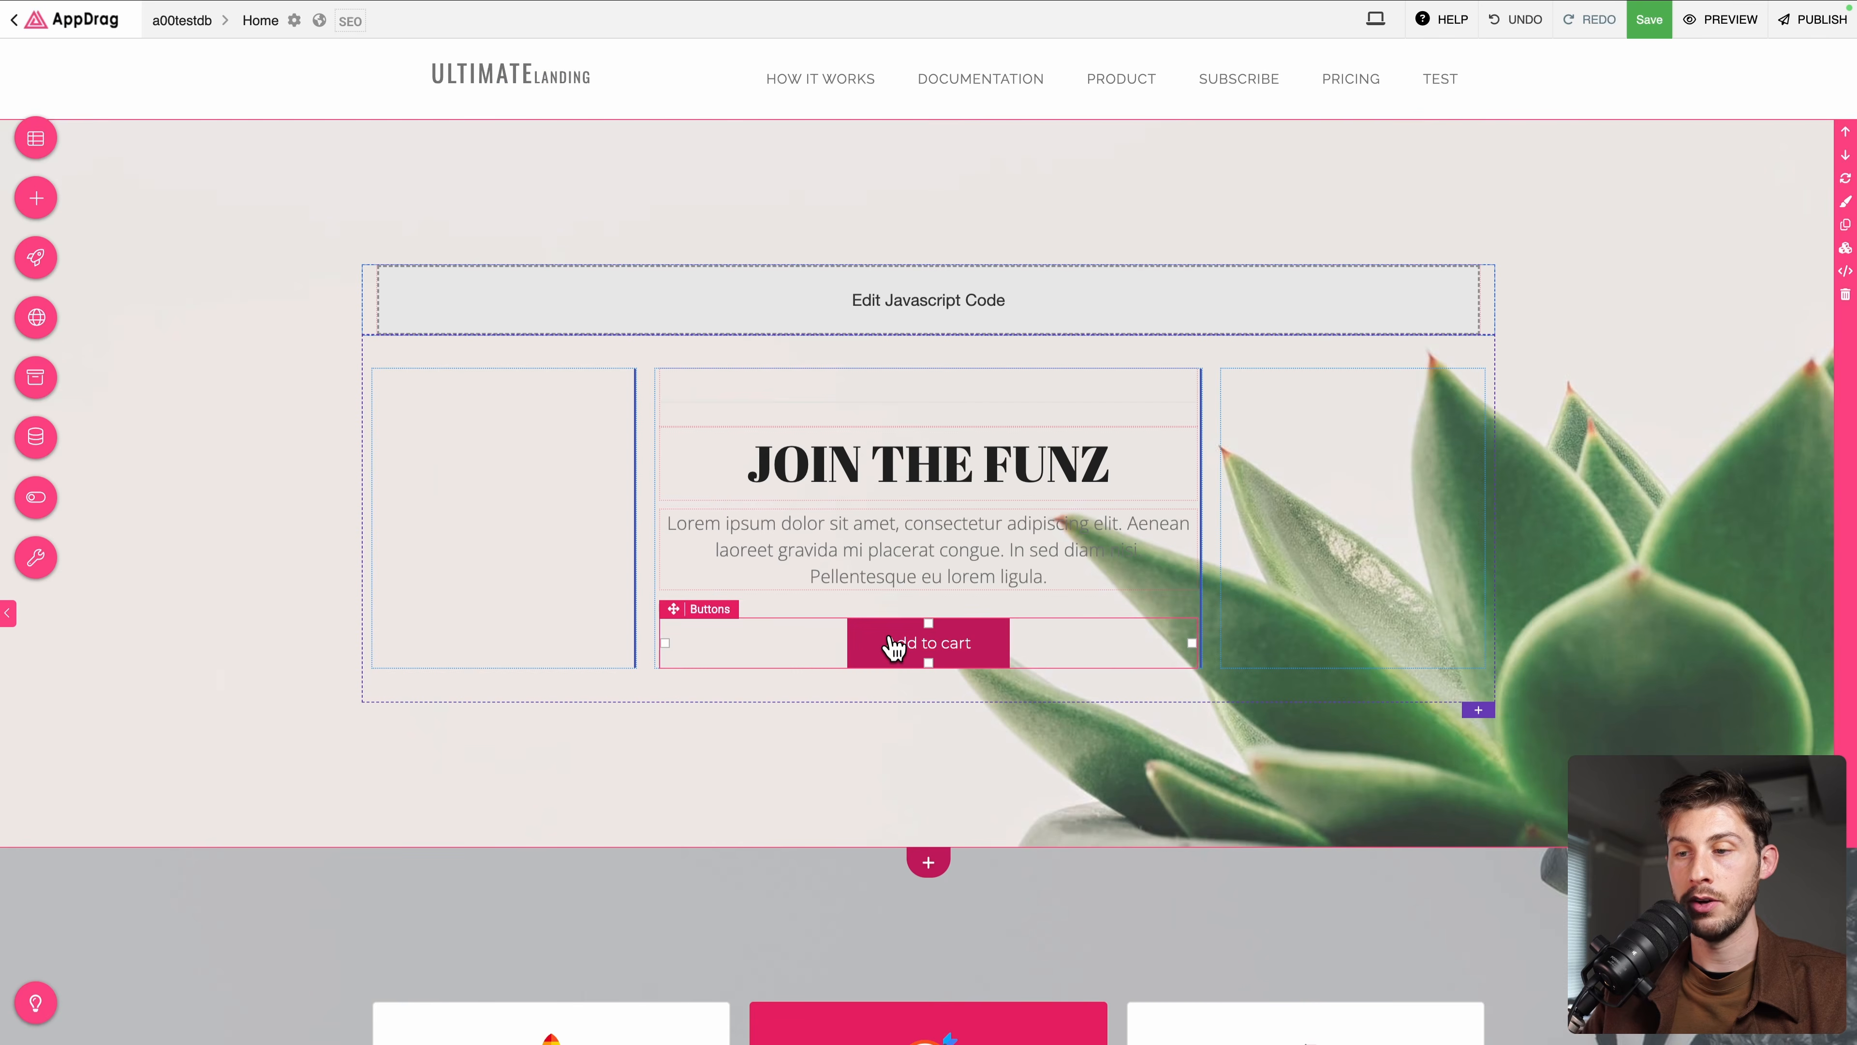
pyautogui.click(891, 645)
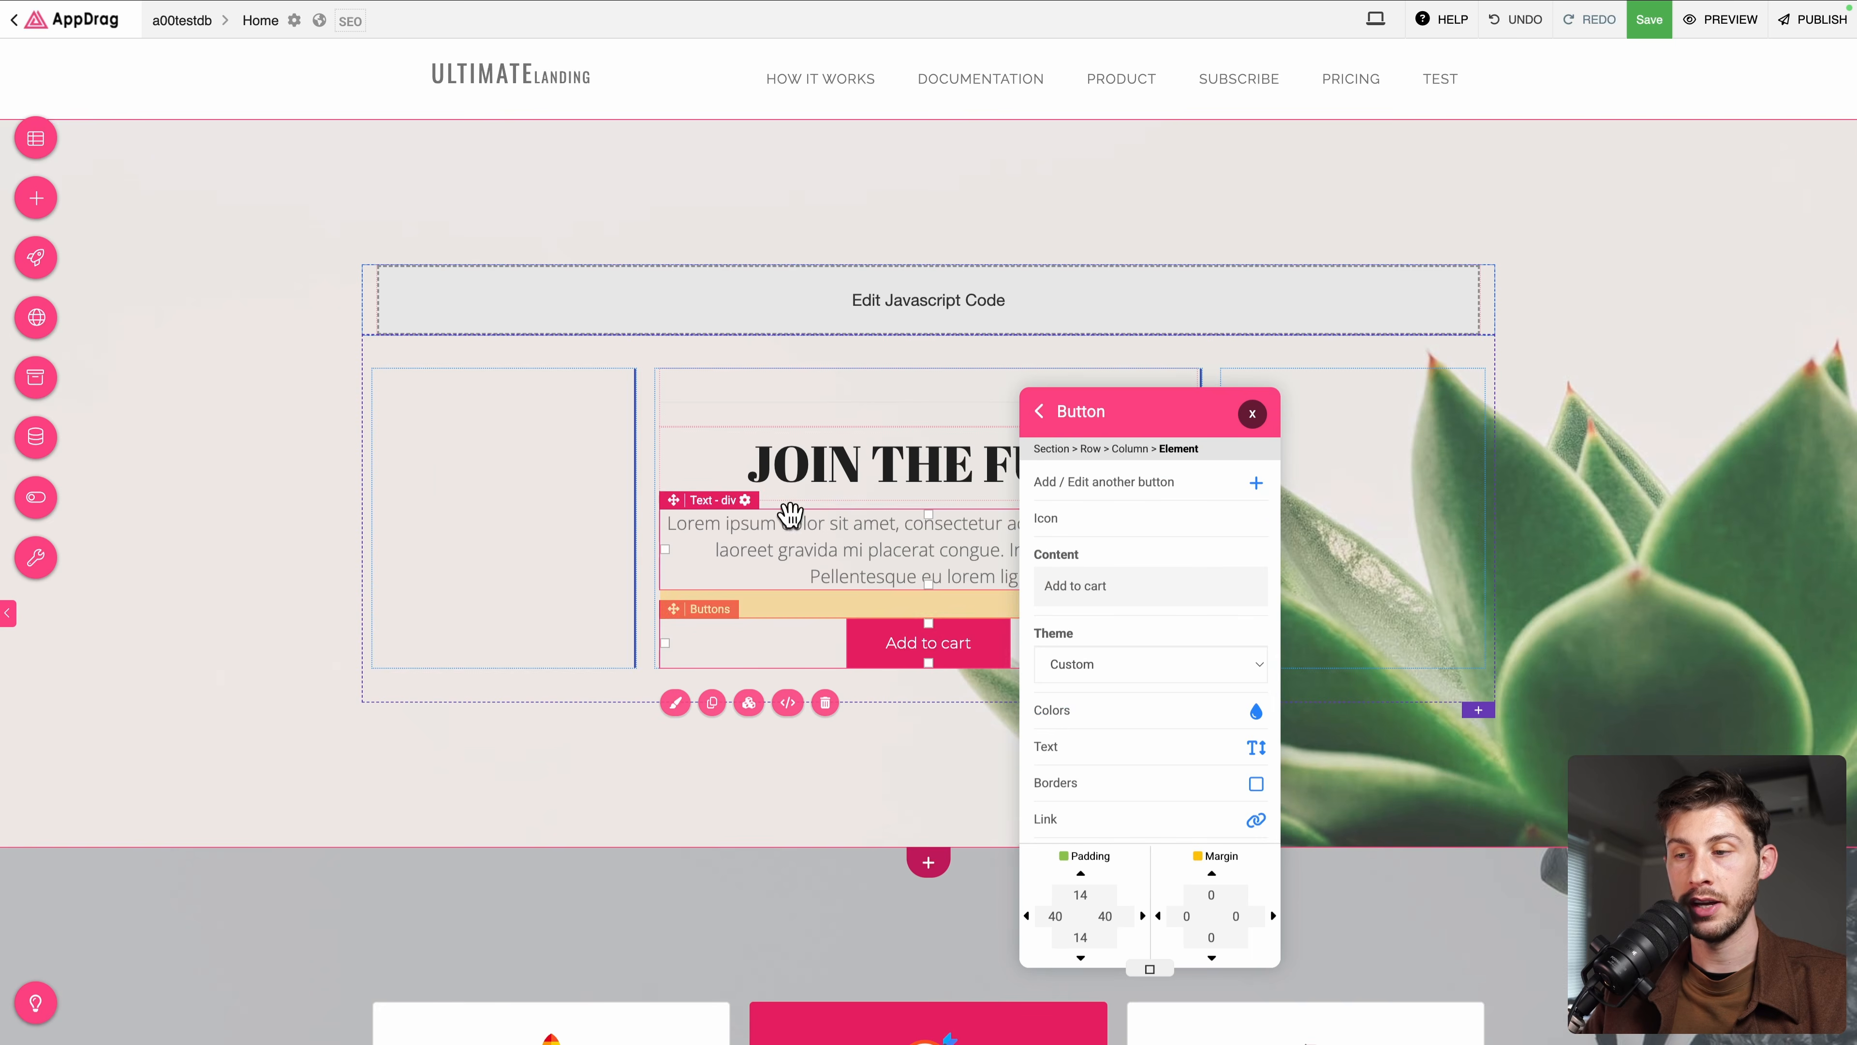
# Give the Add to cart button a Javascript action calling _df.track with userId 42 and event add-to-cart
pyautogui.scroll(-1, 1086, 757)
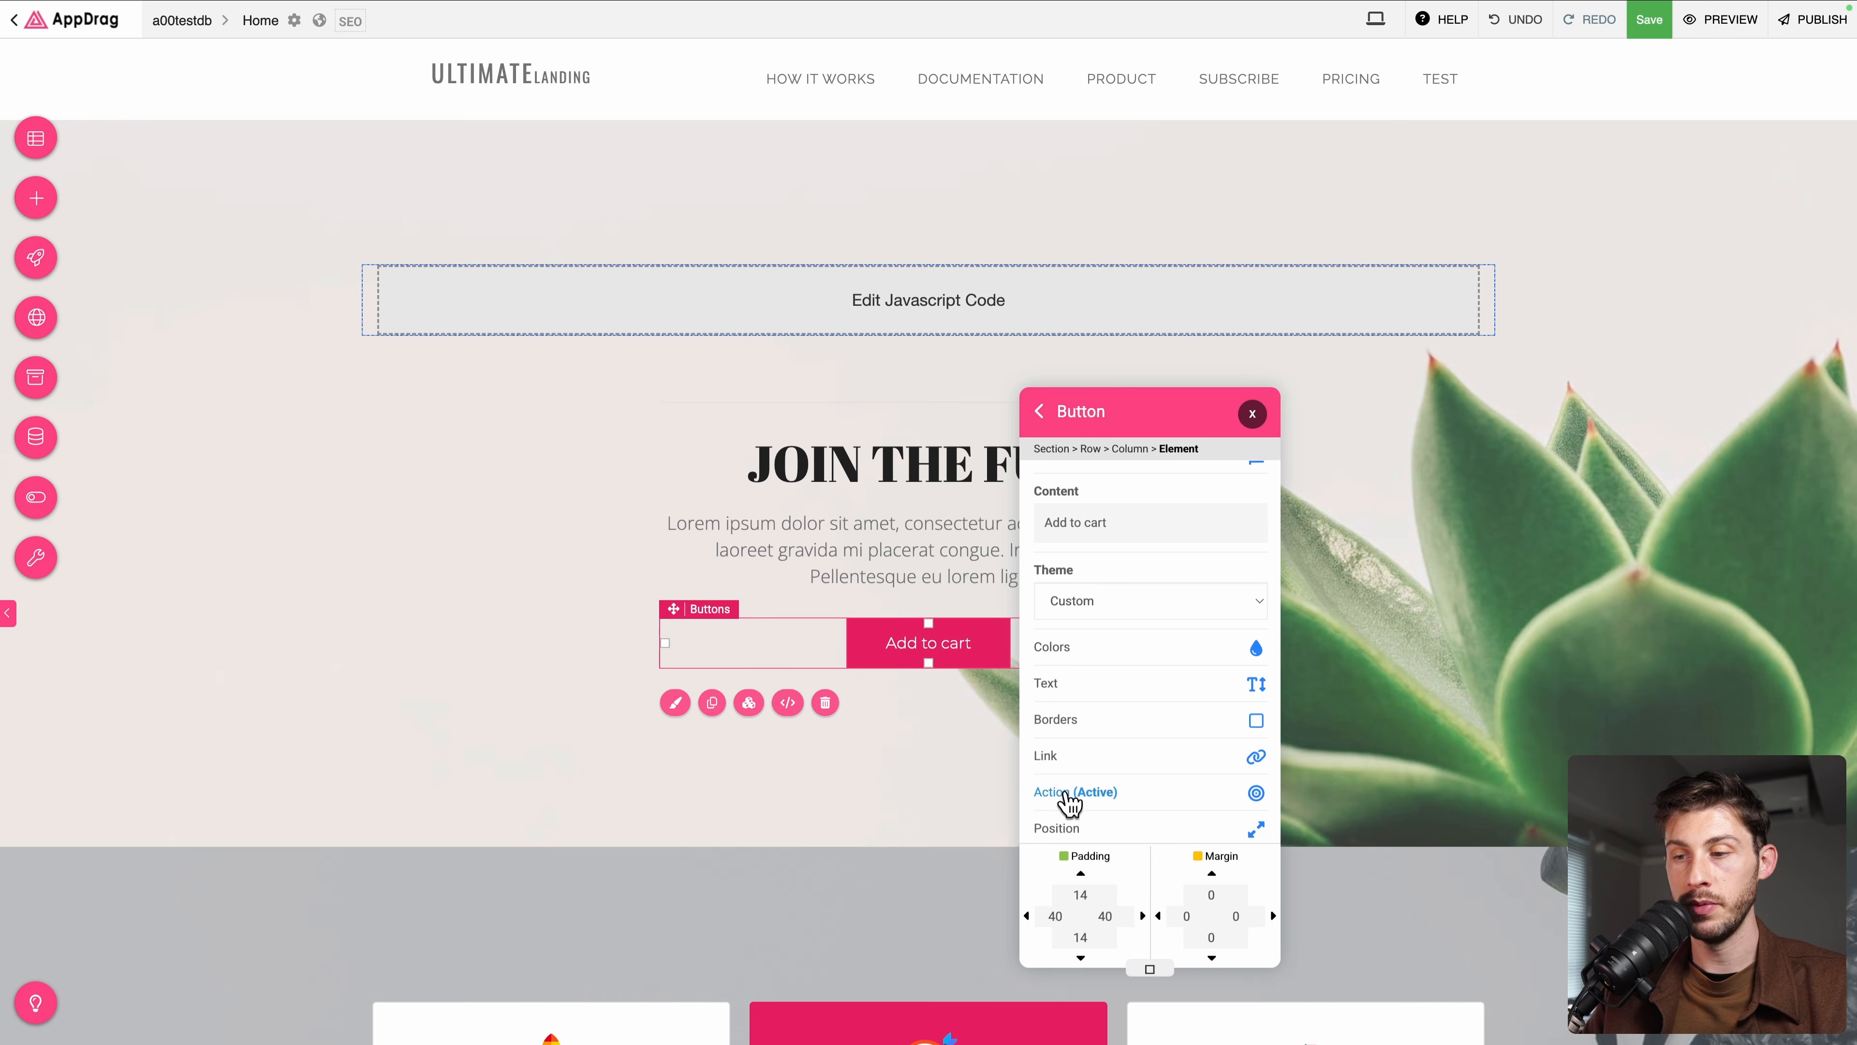
pyautogui.click(1072, 794)
pyautogui.click(1096, 664)
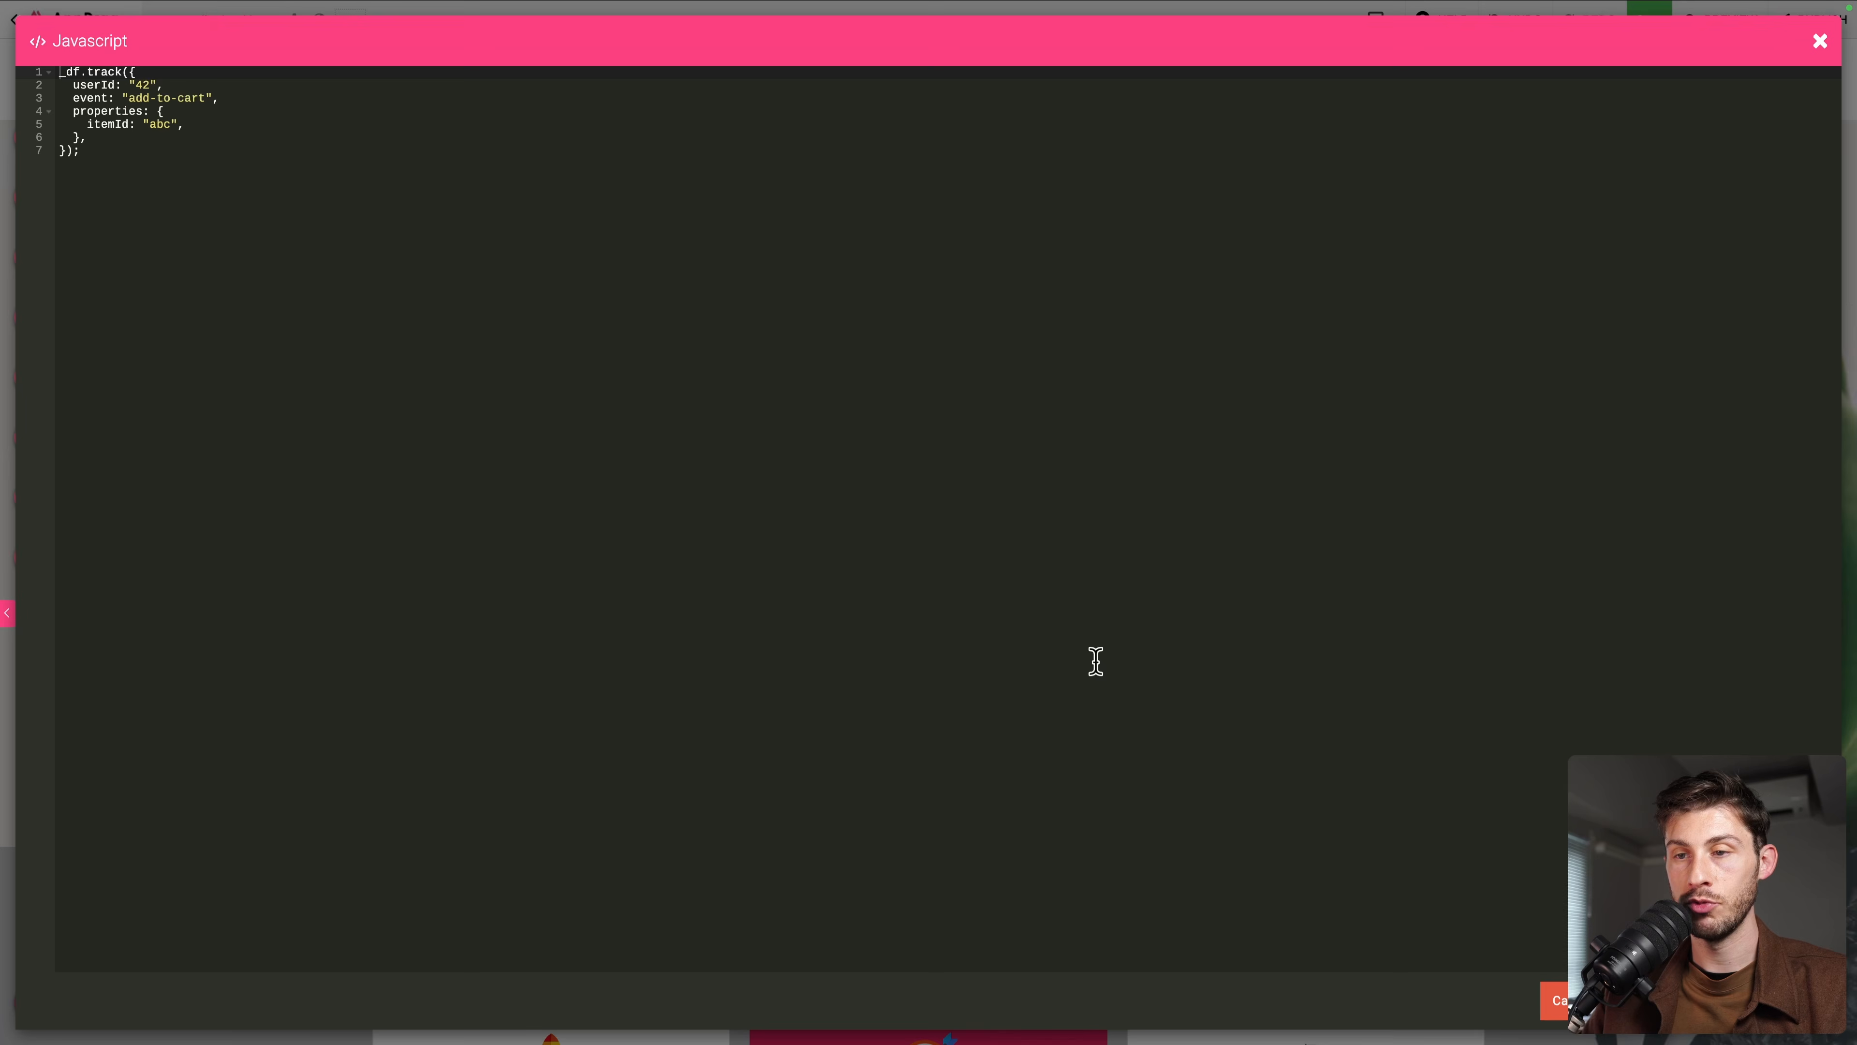
pyautogui.click(191, 169)
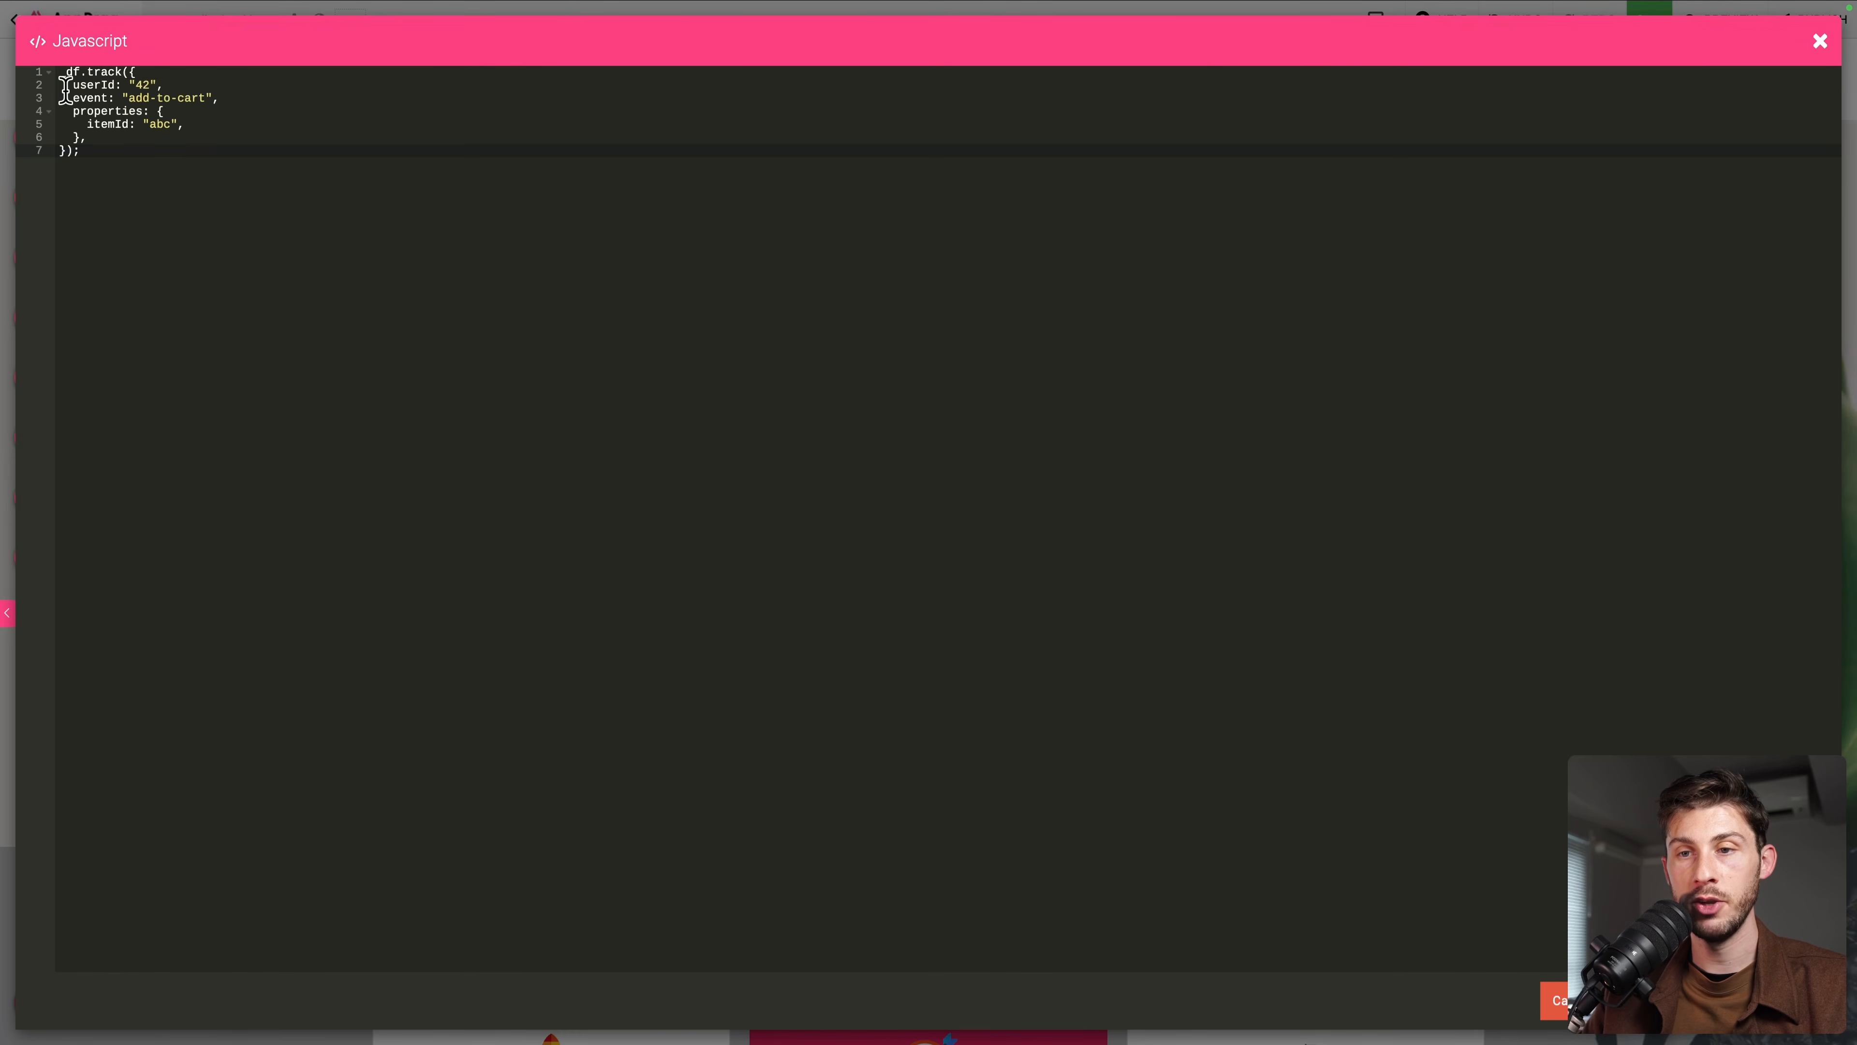
pyautogui.click(189, 83)
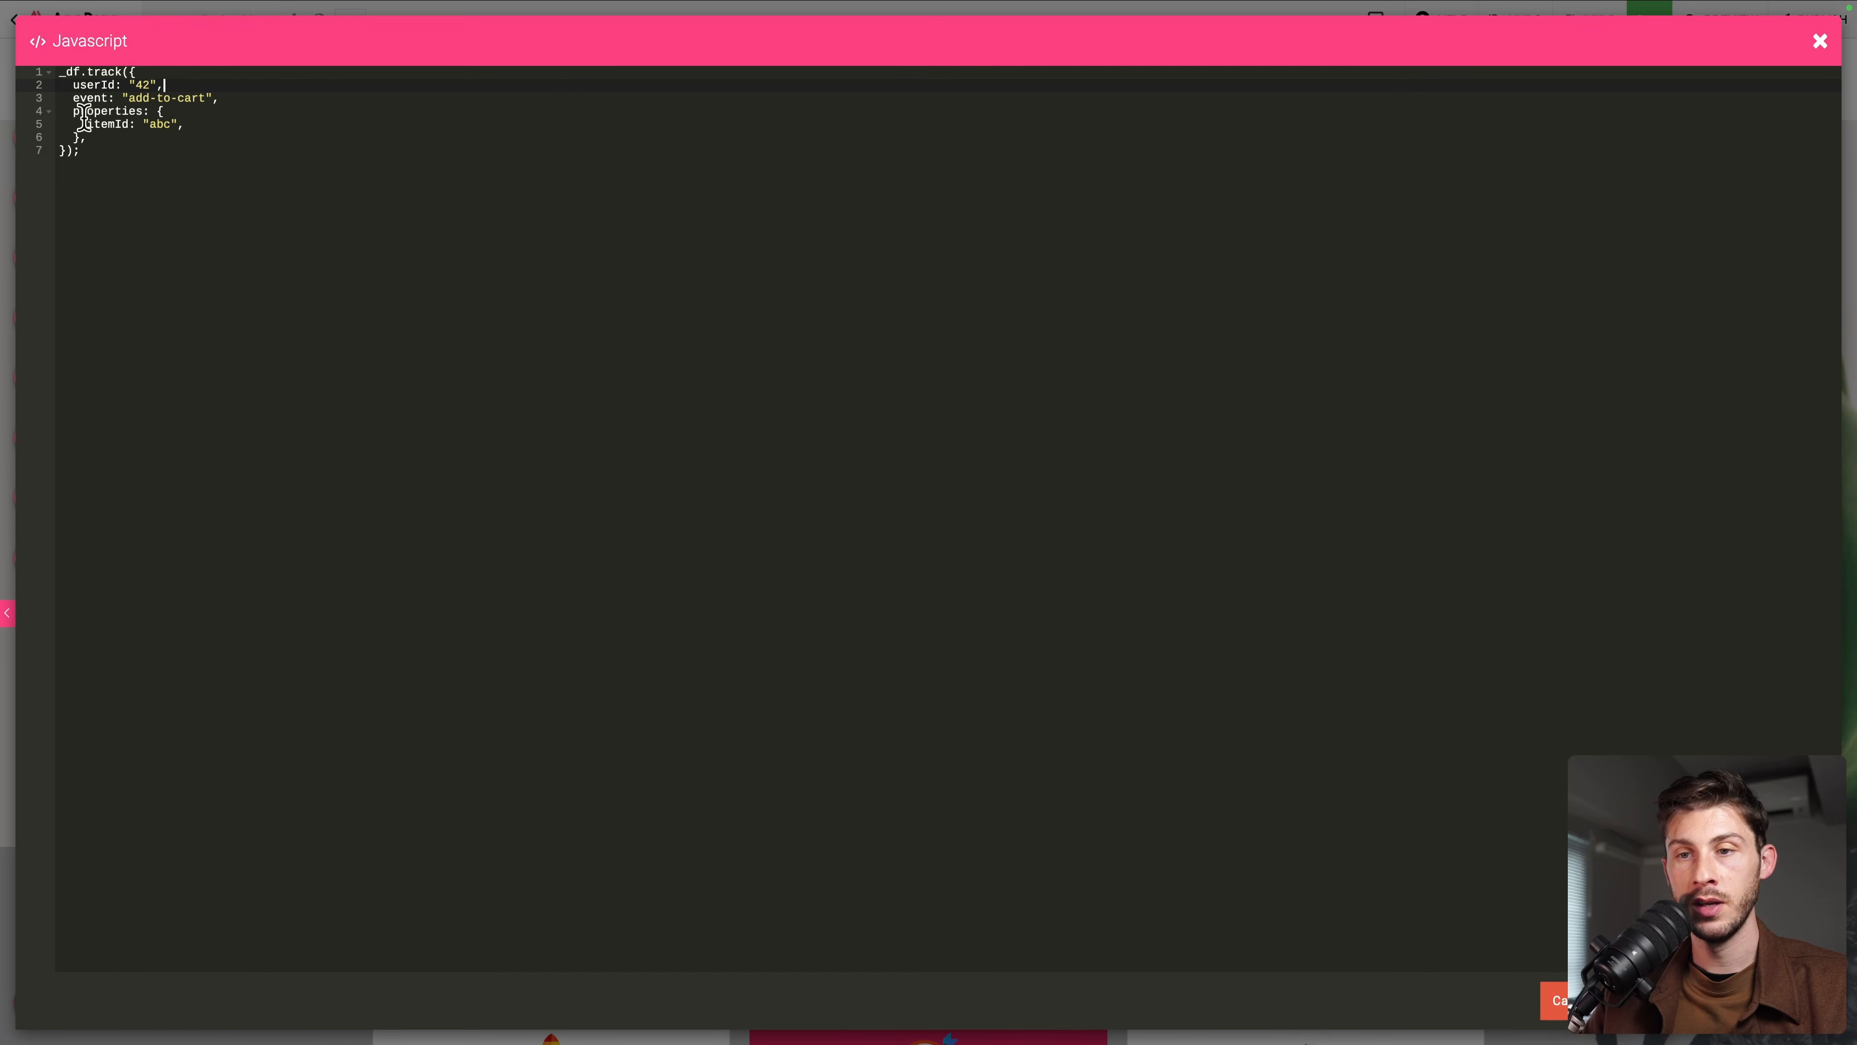
pyautogui.moveTo(71, 101); pyautogui.dragTo(282, 100)
pyautogui.click(282, 99)
pyautogui.moveTo(138, 115); pyautogui.dragTo(206, 142)
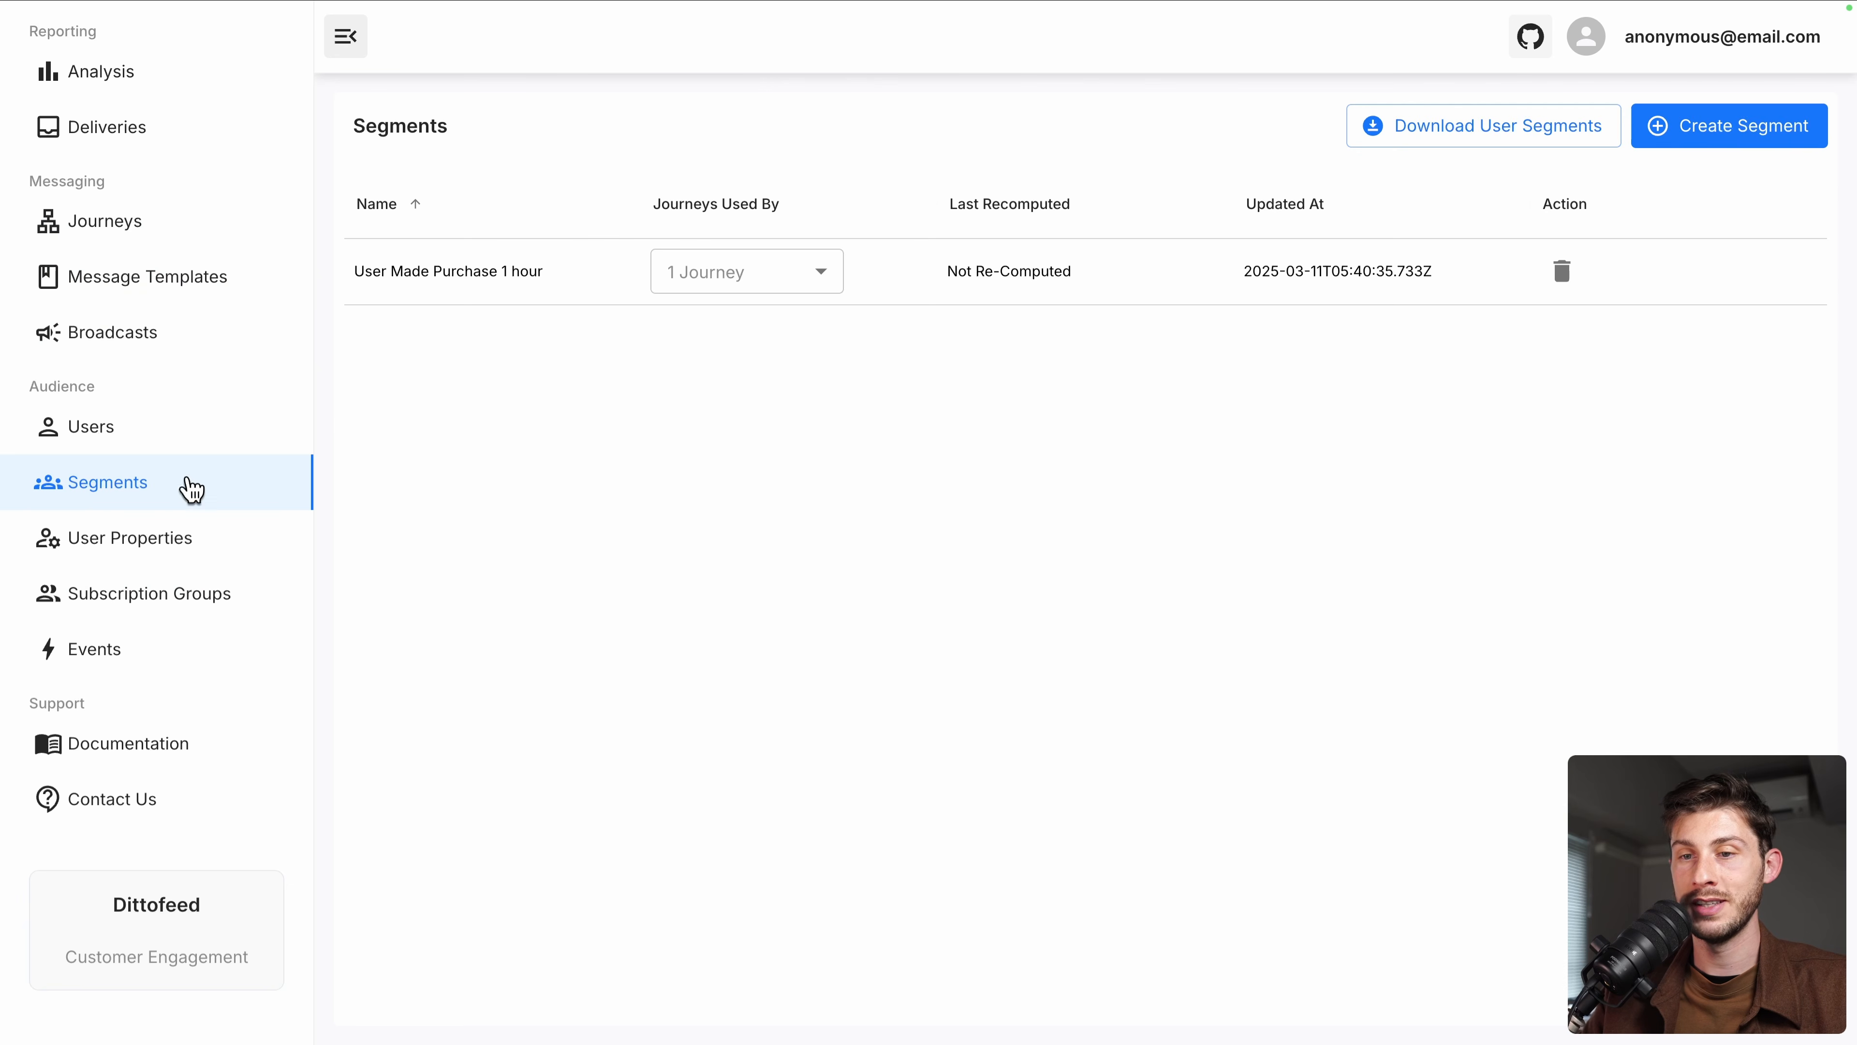
# Browse Dittofeed's Users and Segments lists, then go to the empty Broadcasts page
pyautogui.click(98, 415)
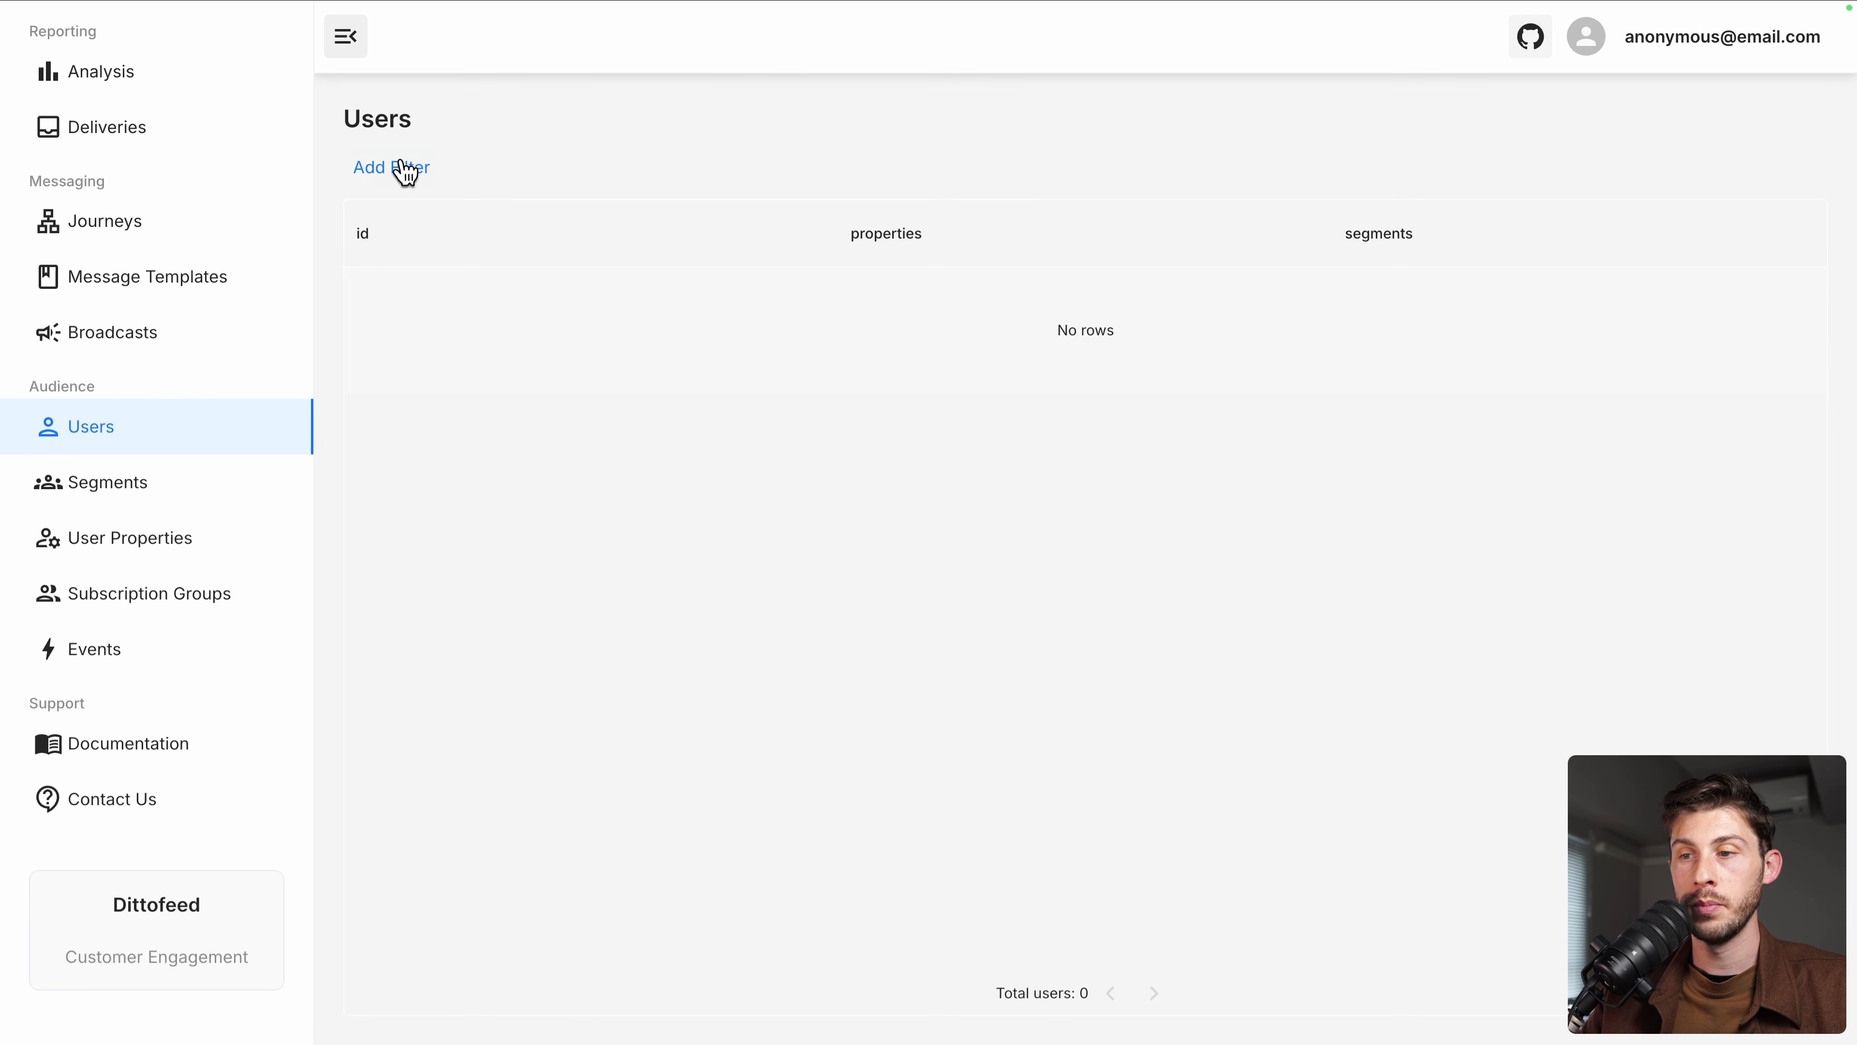
pyautogui.click(144, 468)
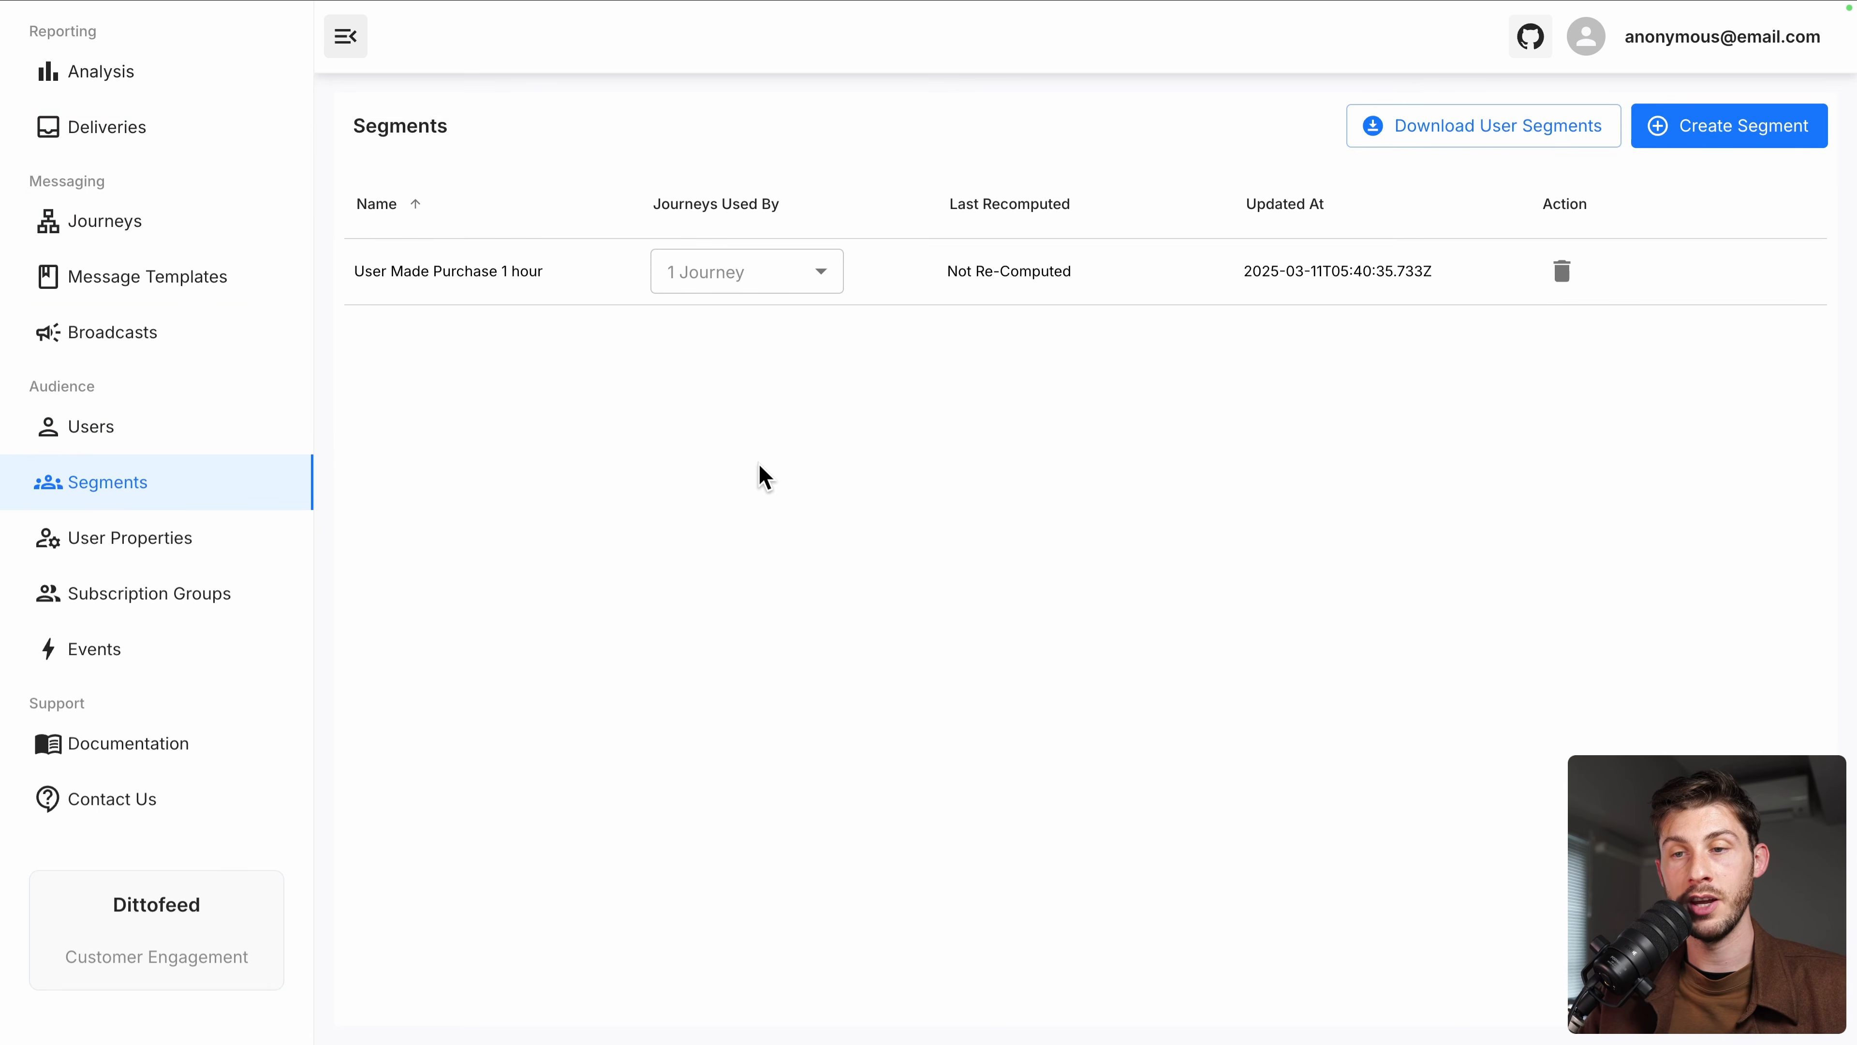
pyautogui.click(109, 352)
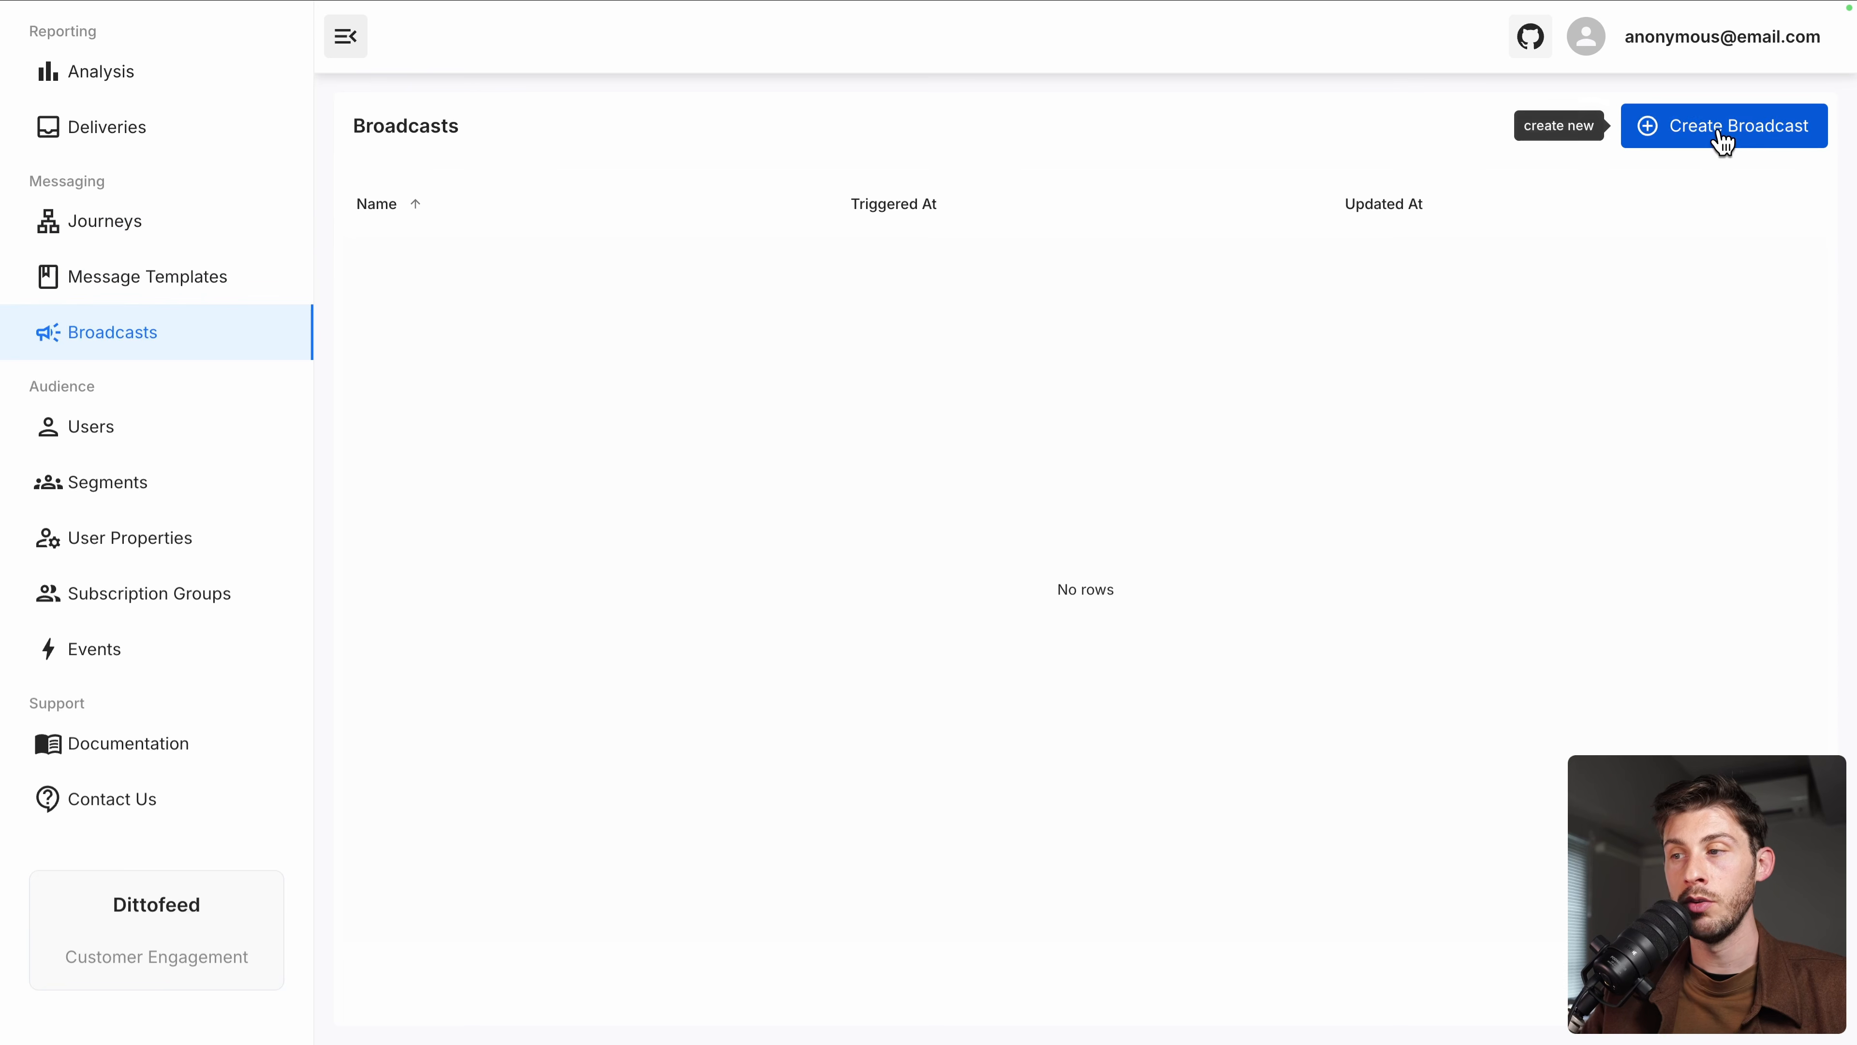
# Create the 'Marketing Campaign' broadcast with its audience left as Everyone, moving on to the template step
pyautogui.click(1724, 137)
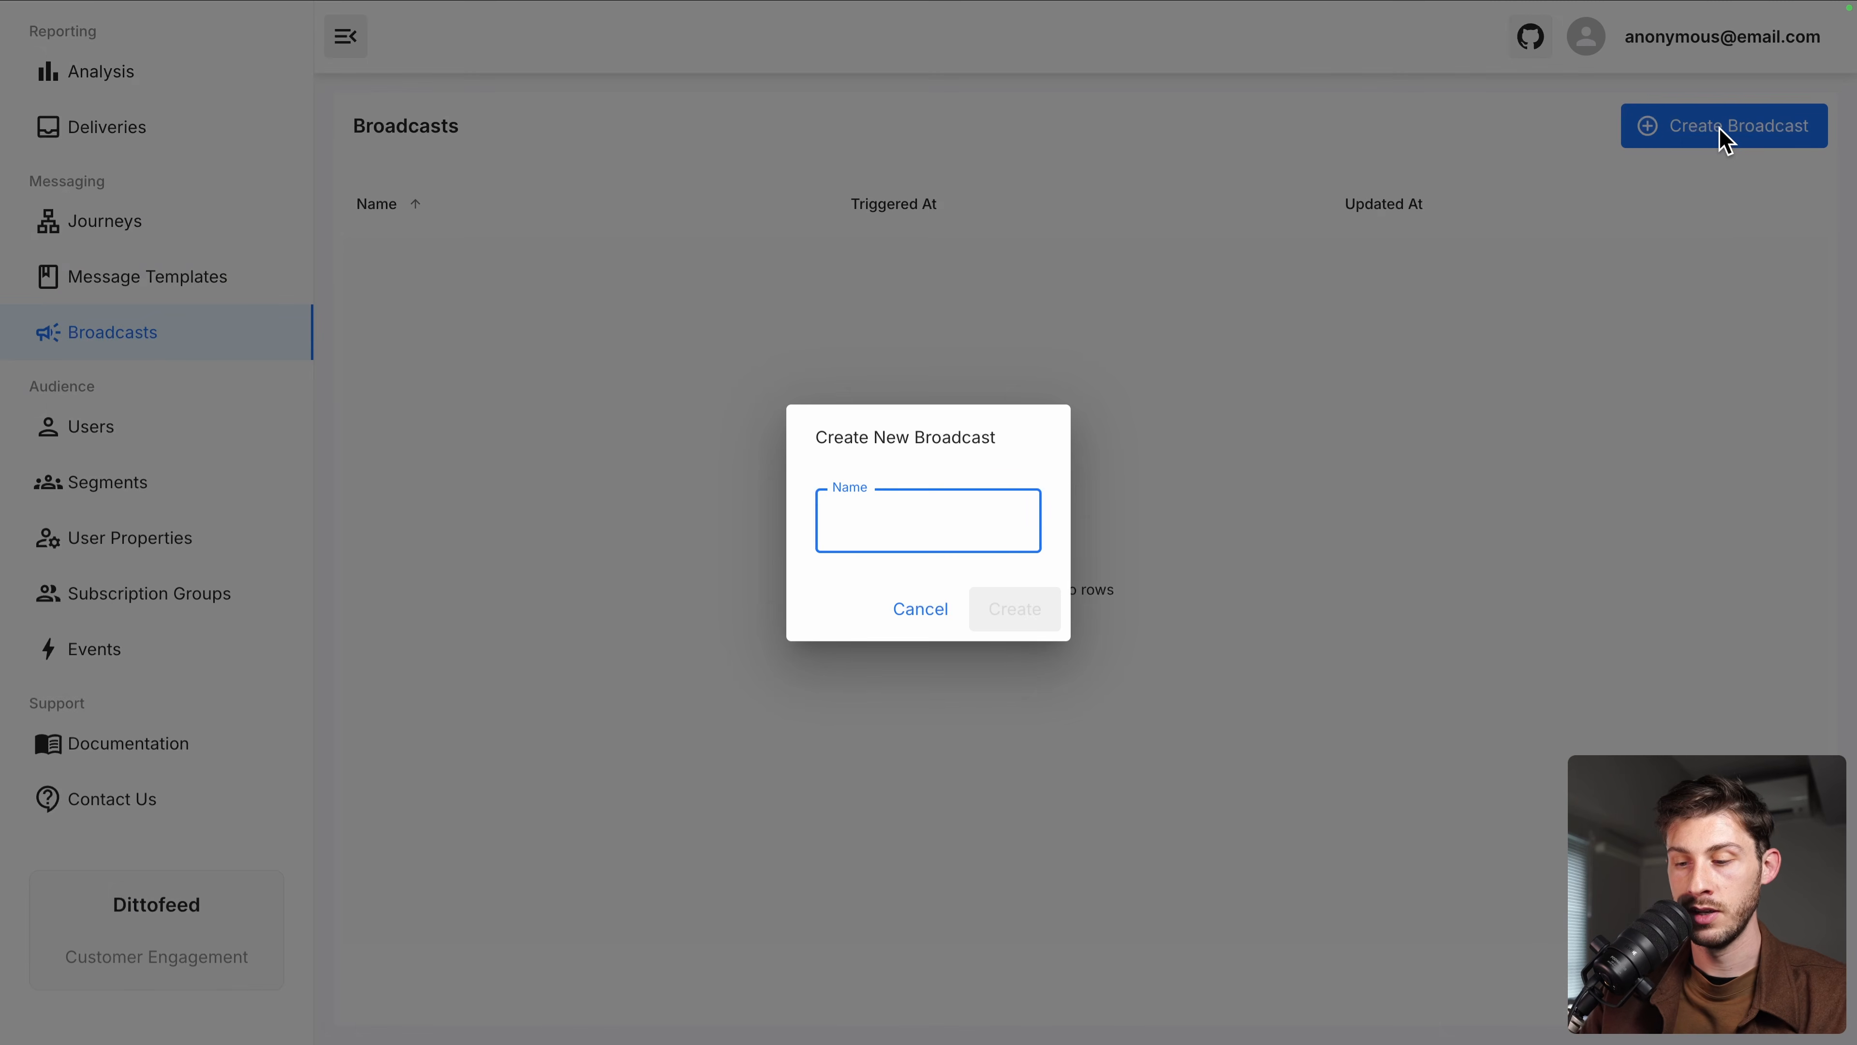
pyautogui.write('Marketing Campaign')
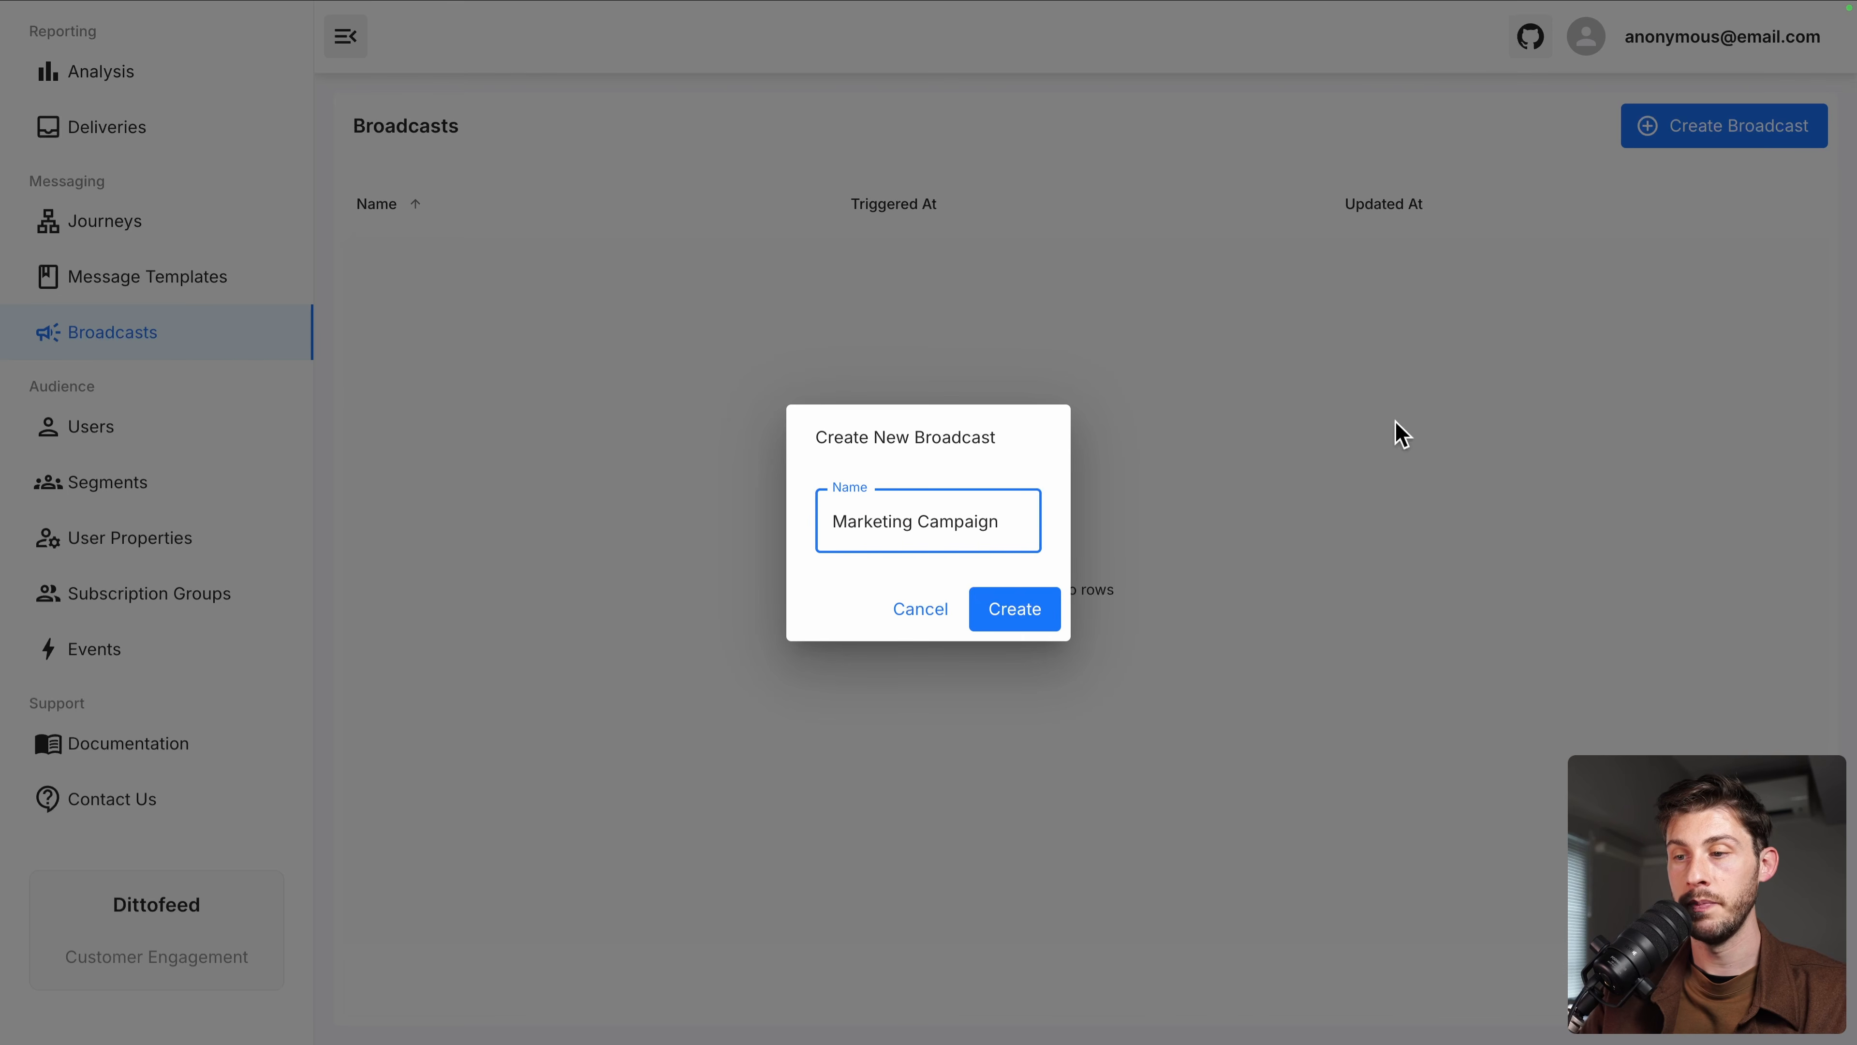
pyautogui.click(1012, 620)
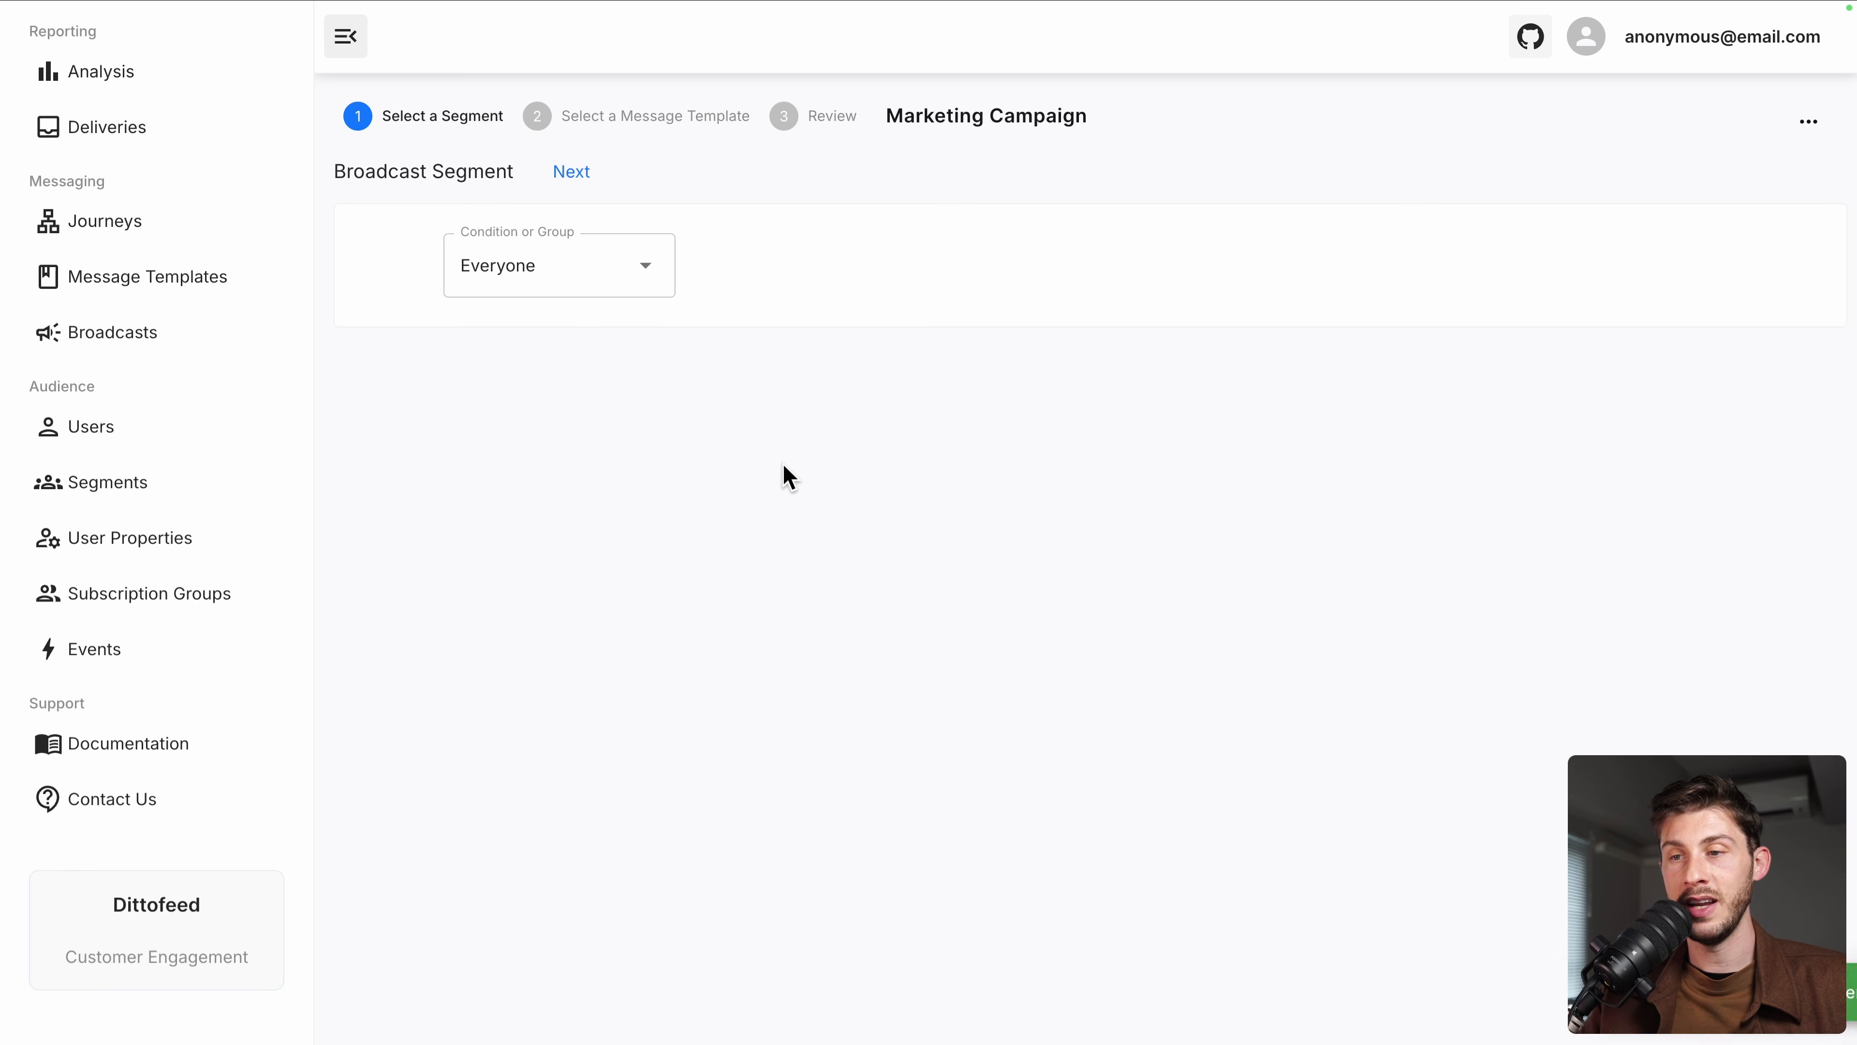
pyautogui.click(610, 280)
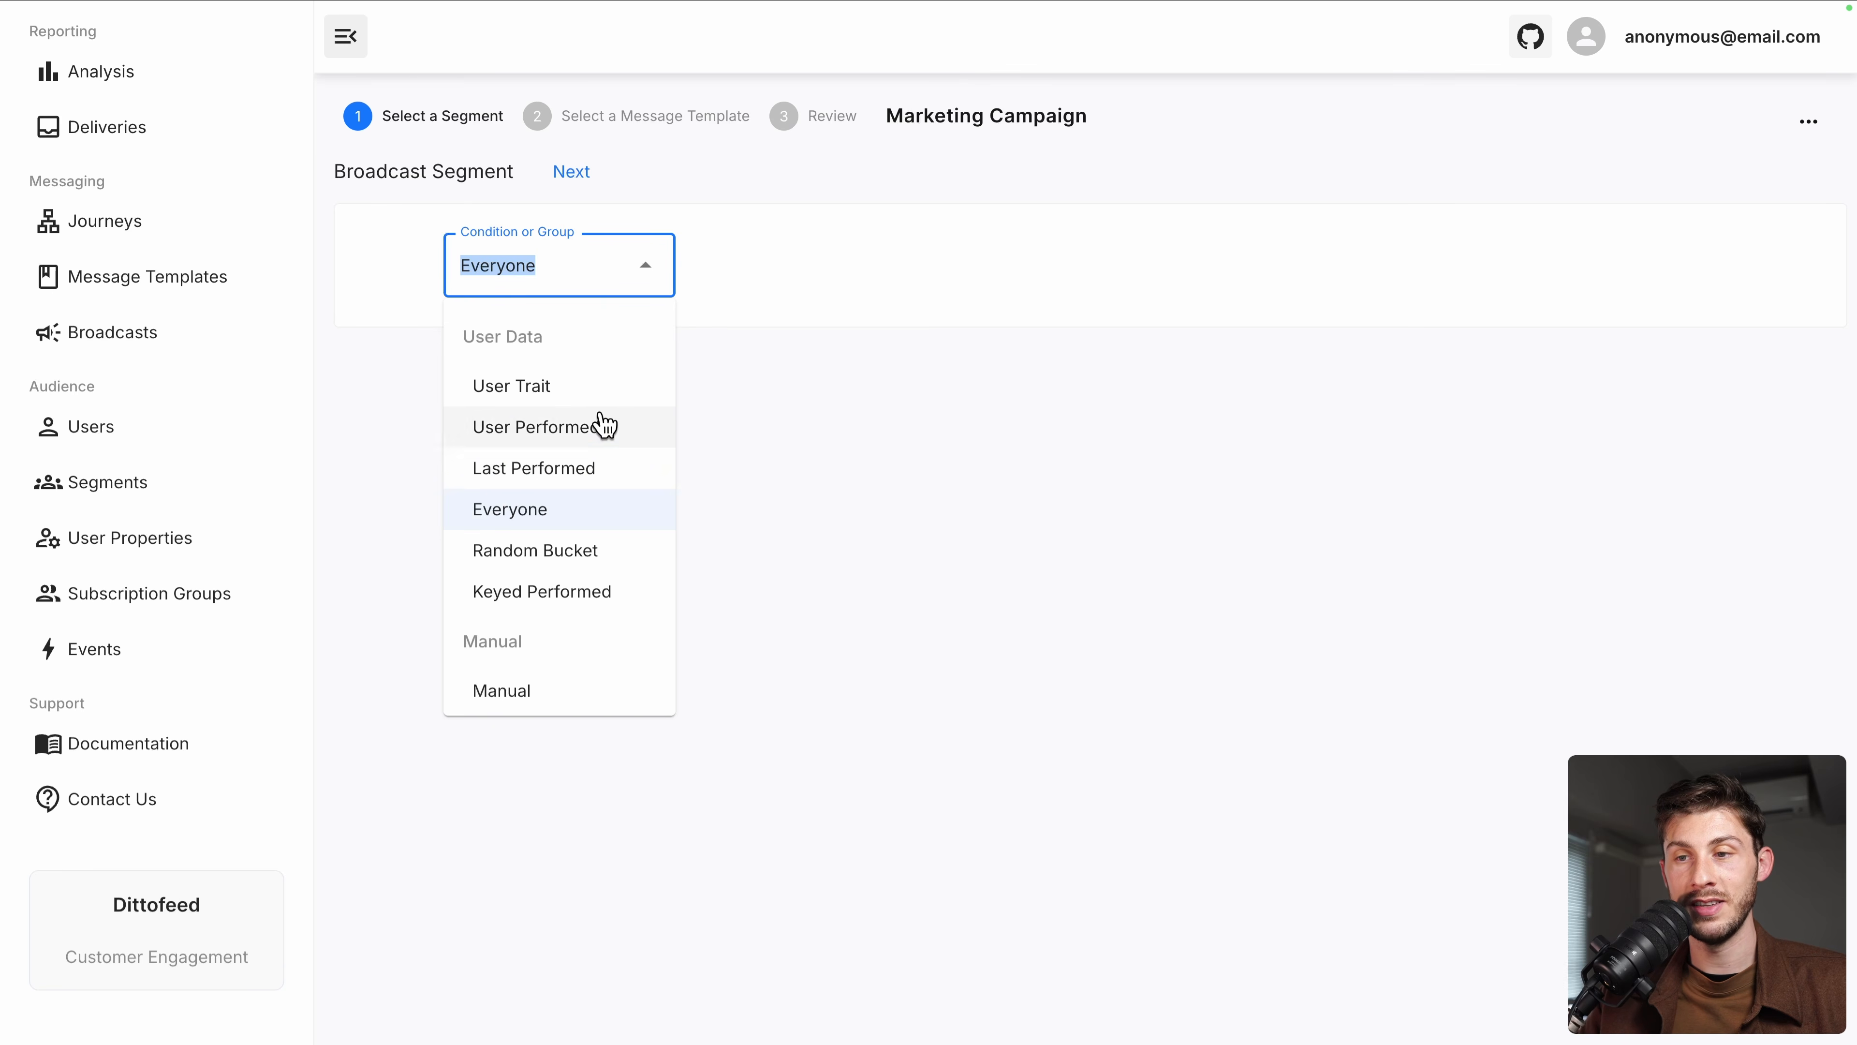
pyautogui.click(649, 187)
pyautogui.click(575, 177)
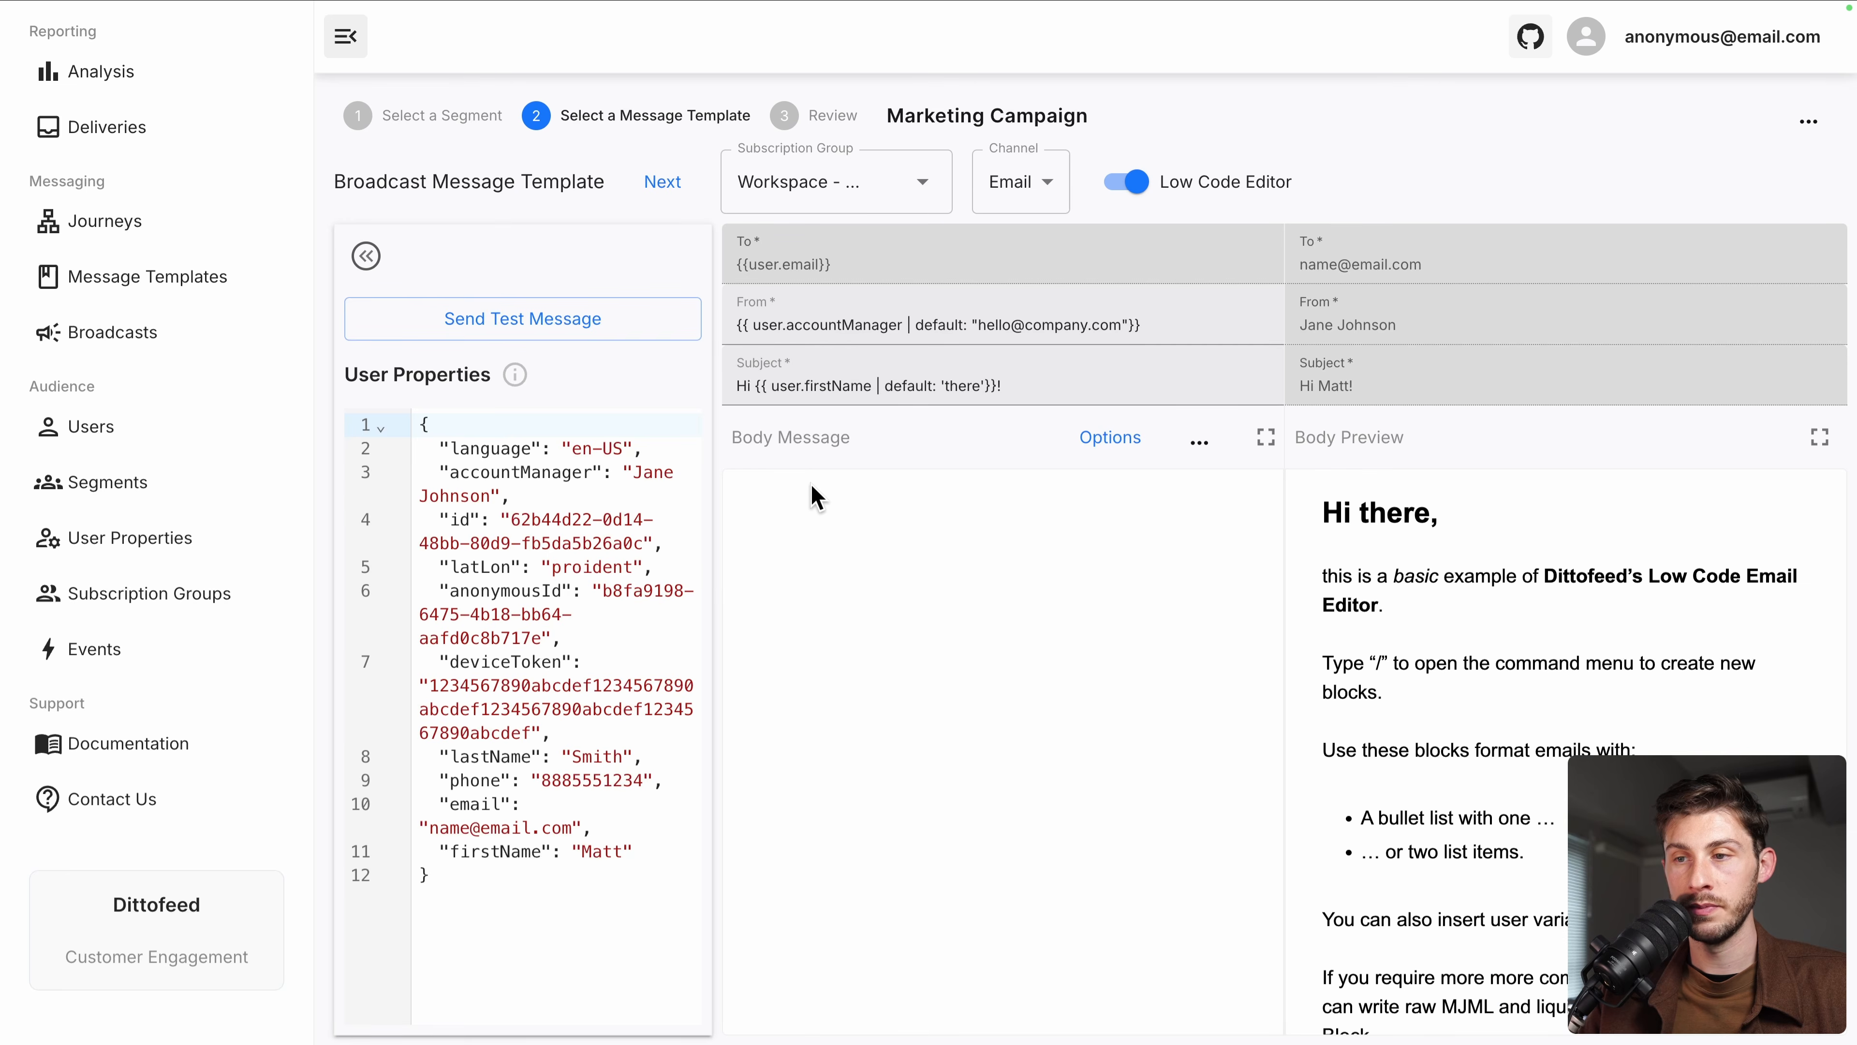
# Browse the default low-code email body, highlighting sample text including the command-menu paragraph
pyautogui.moveTo(832, 541); pyautogui.dragTo(843, 747)
pyautogui.scroll(-10, 843, 746)
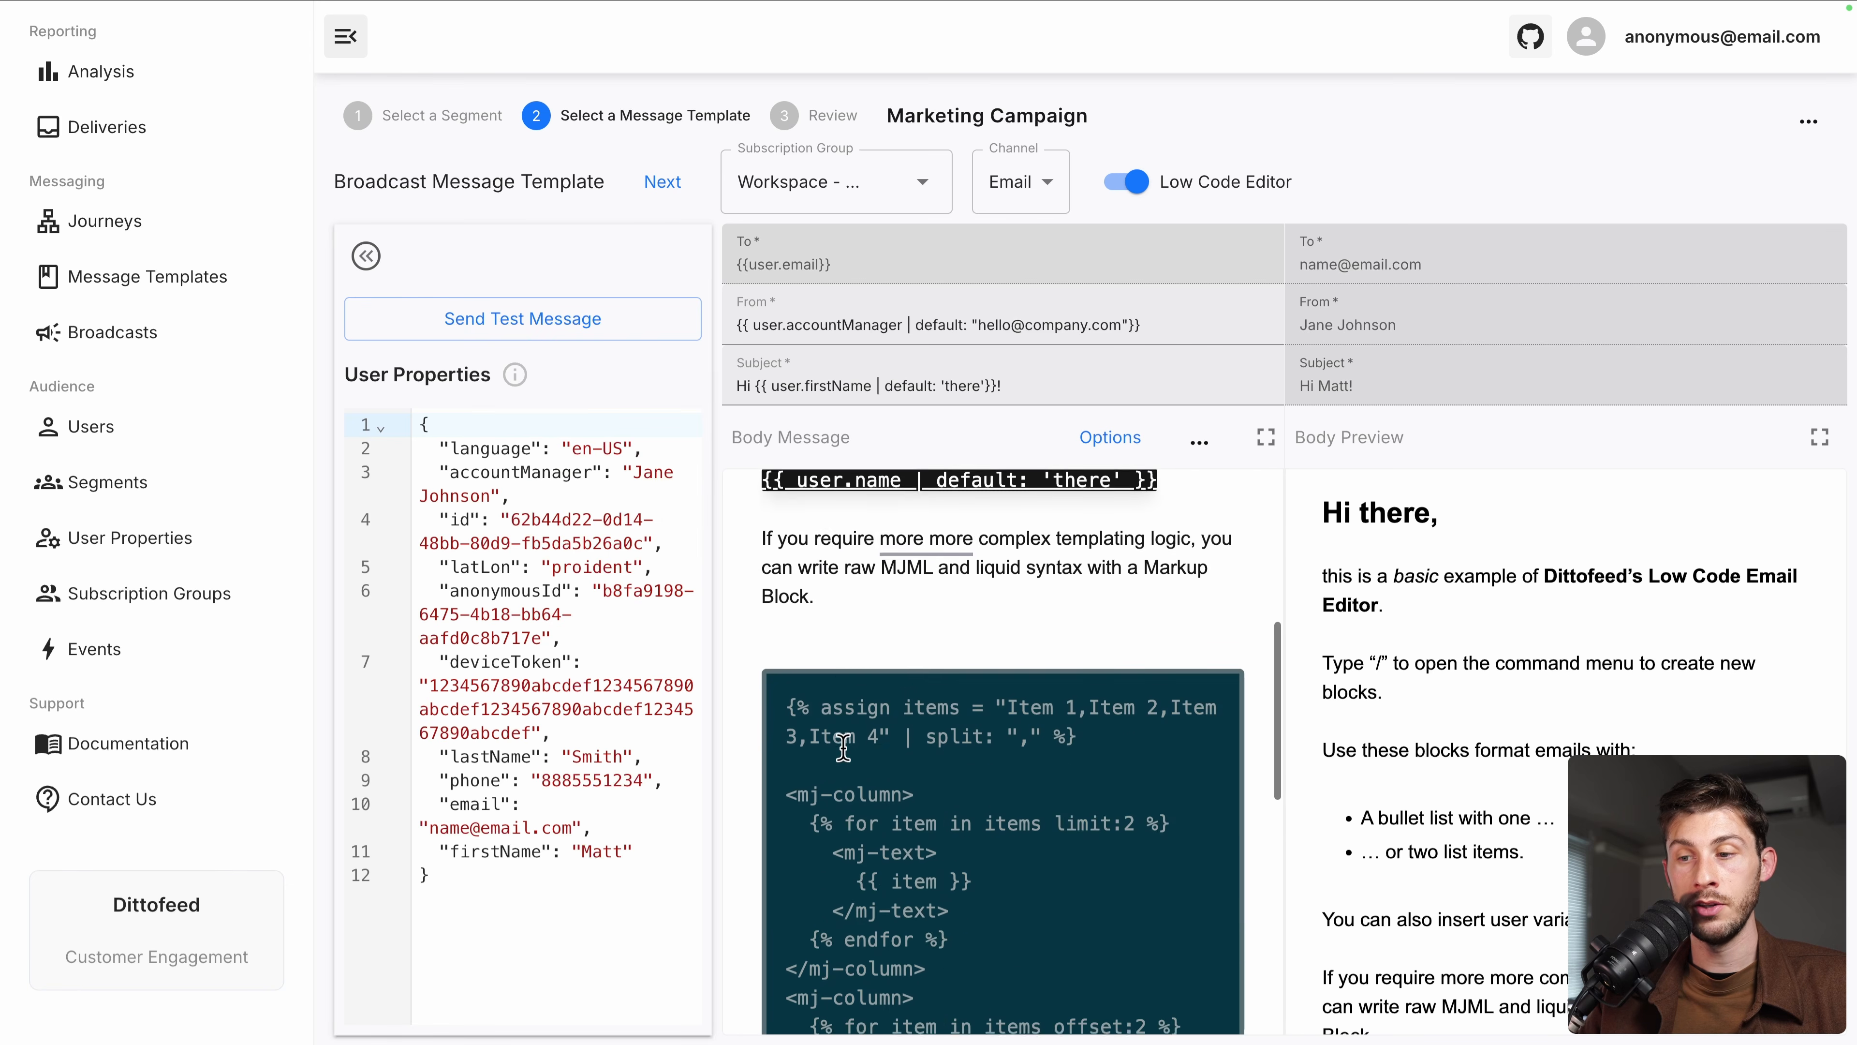
pyautogui.scroll(7, 843, 746)
pyautogui.scroll(3, 843, 747)
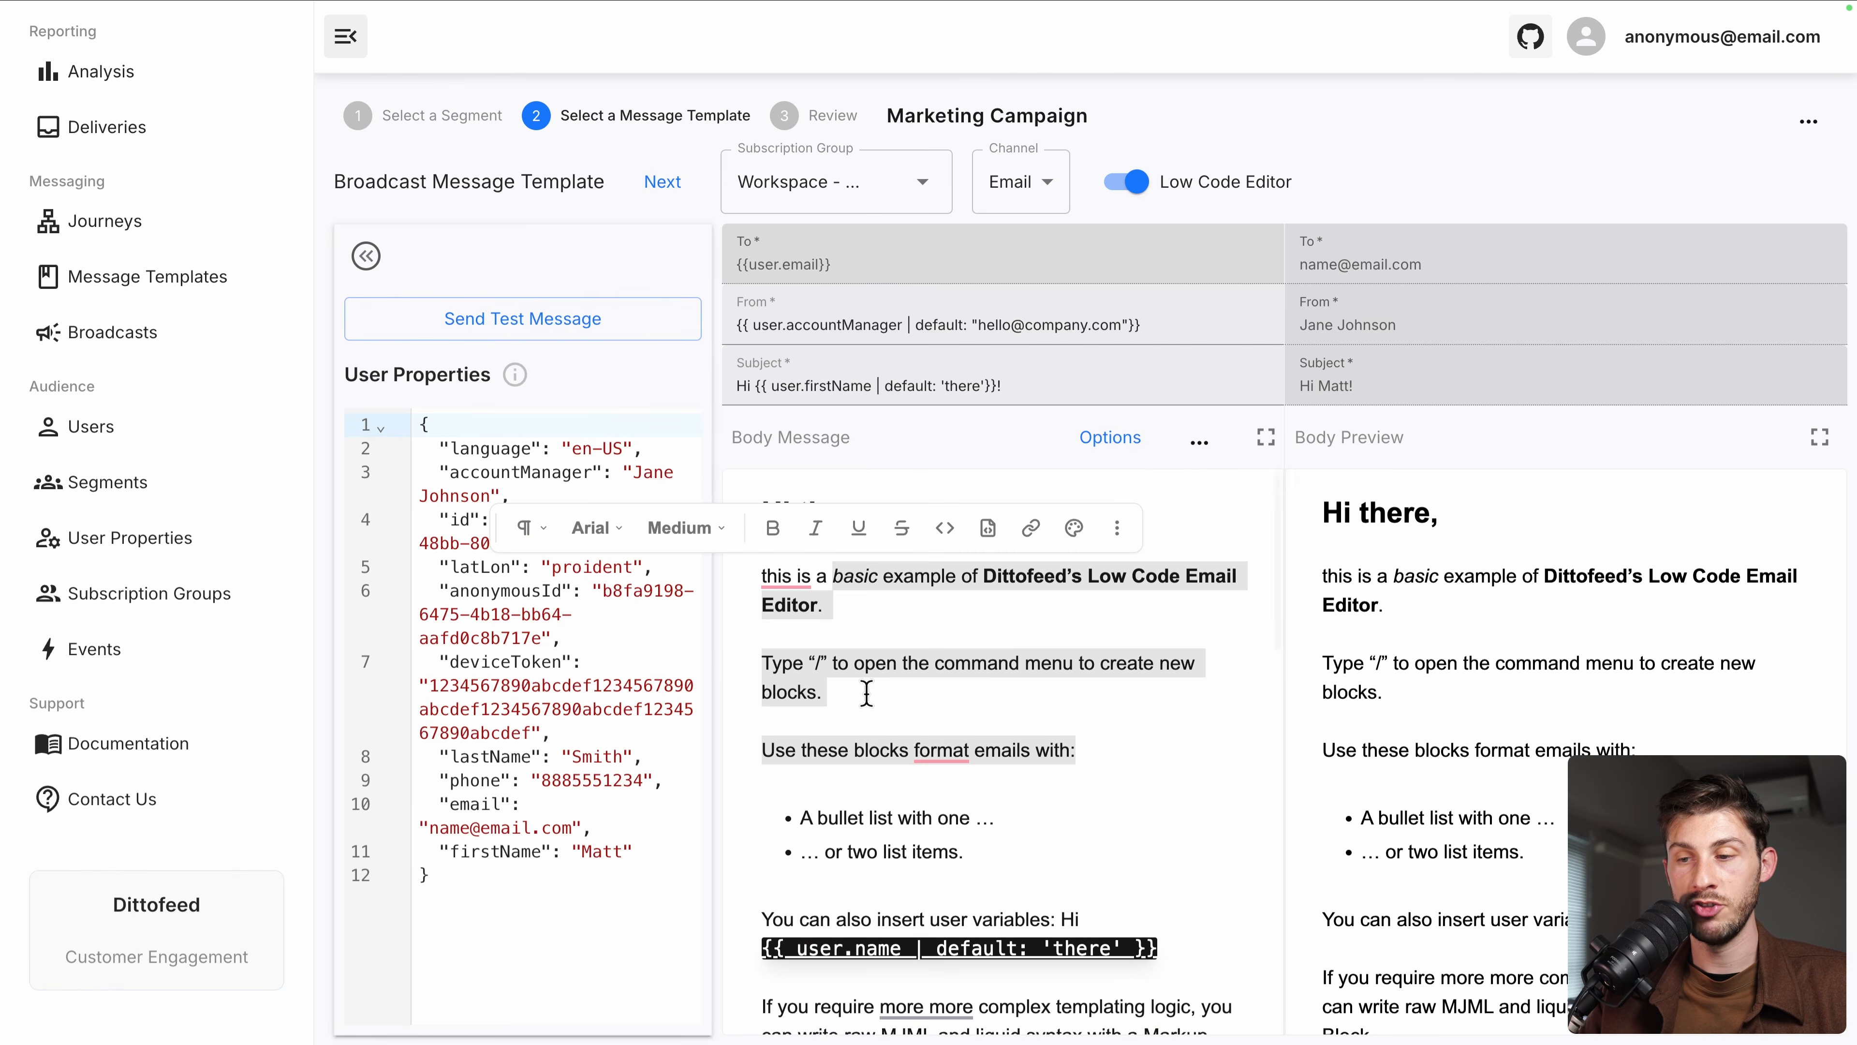
pyautogui.click(915, 663)
pyautogui.moveTo(848, 608); pyautogui.dragTo(823, 721)
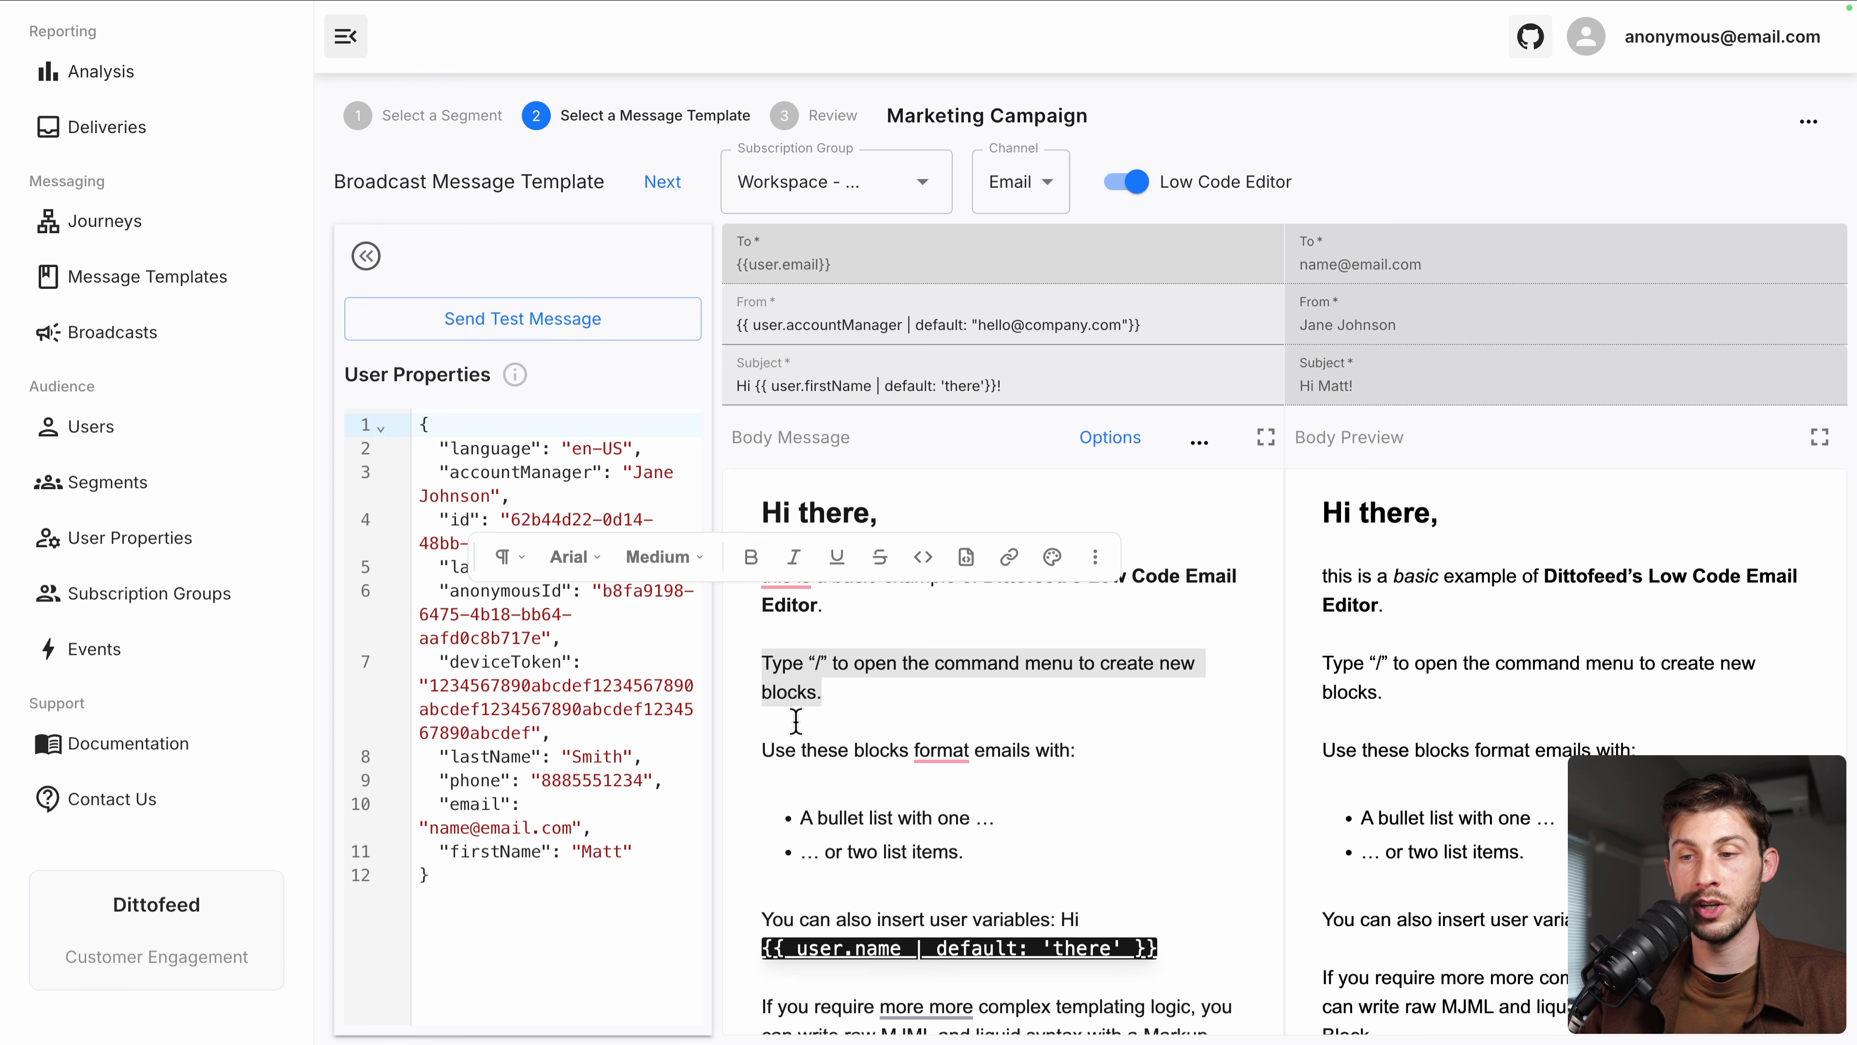
pyautogui.click(912, 486)
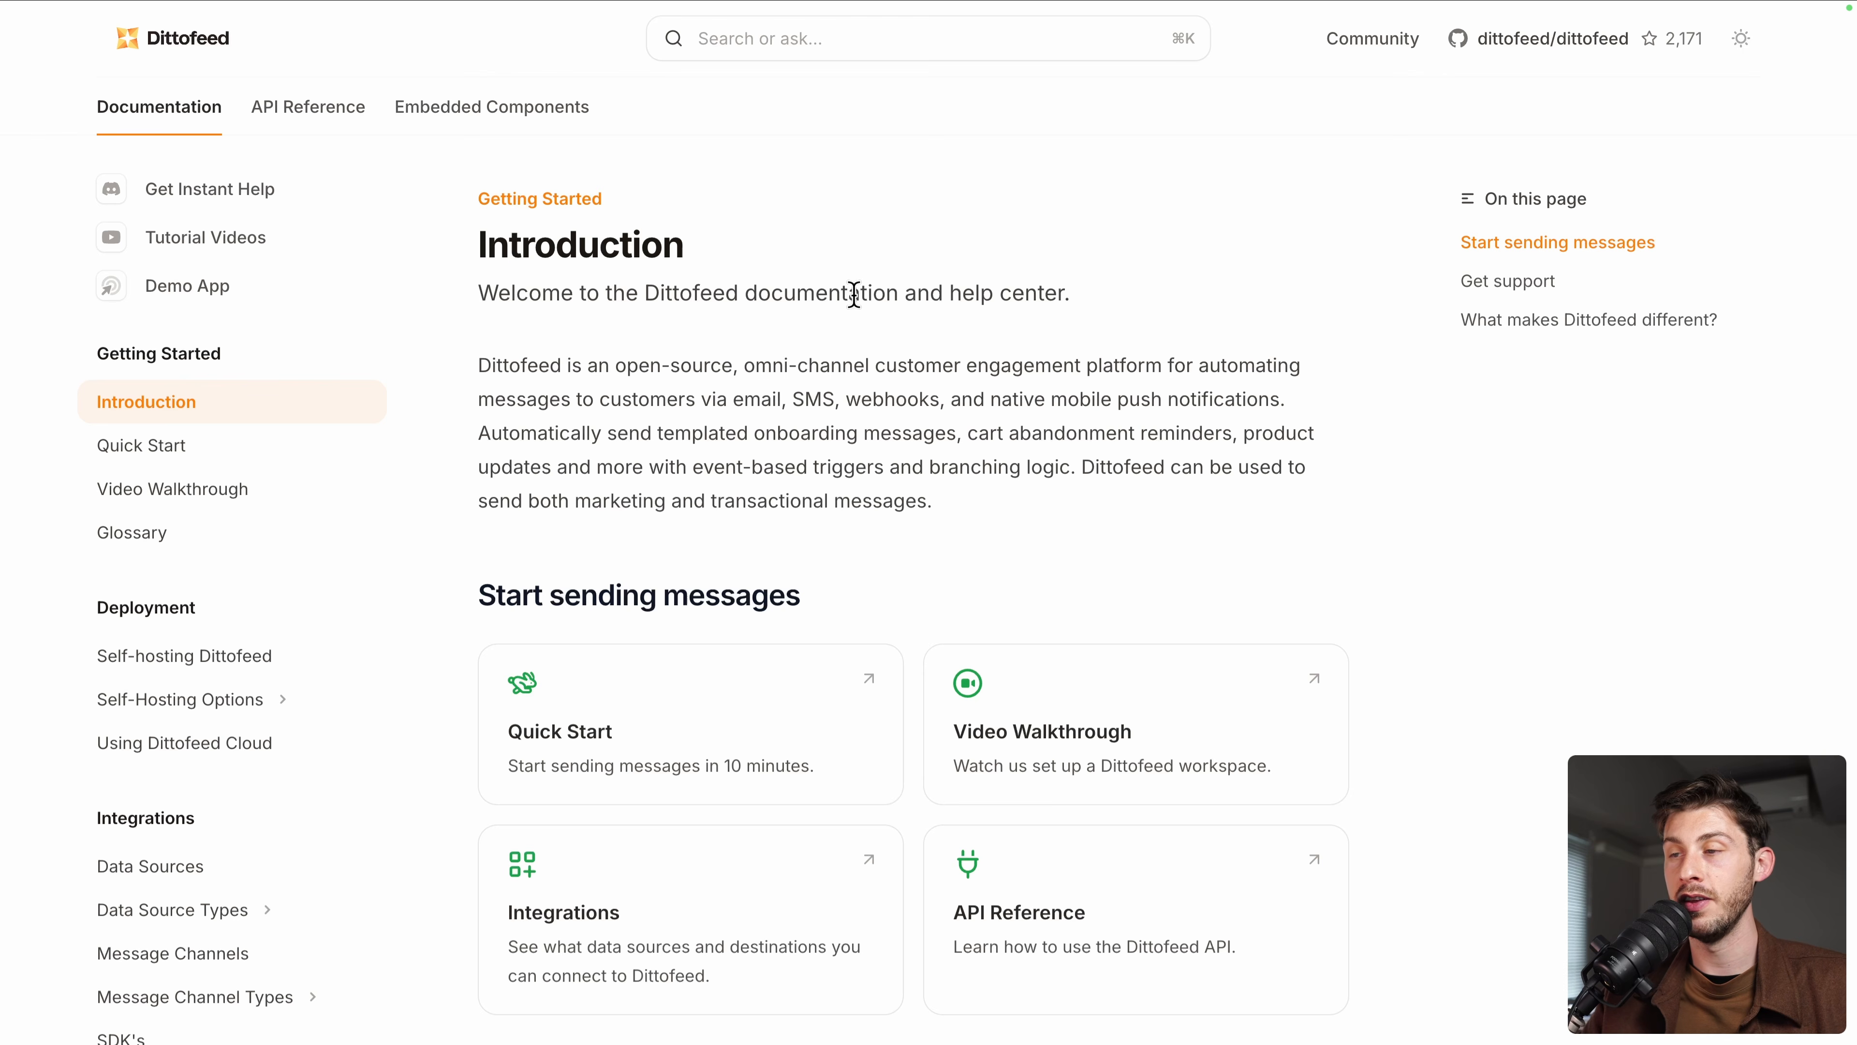
pyautogui.scroll(-8, 354, 490)
pyautogui.scroll(-3, 356, 492)
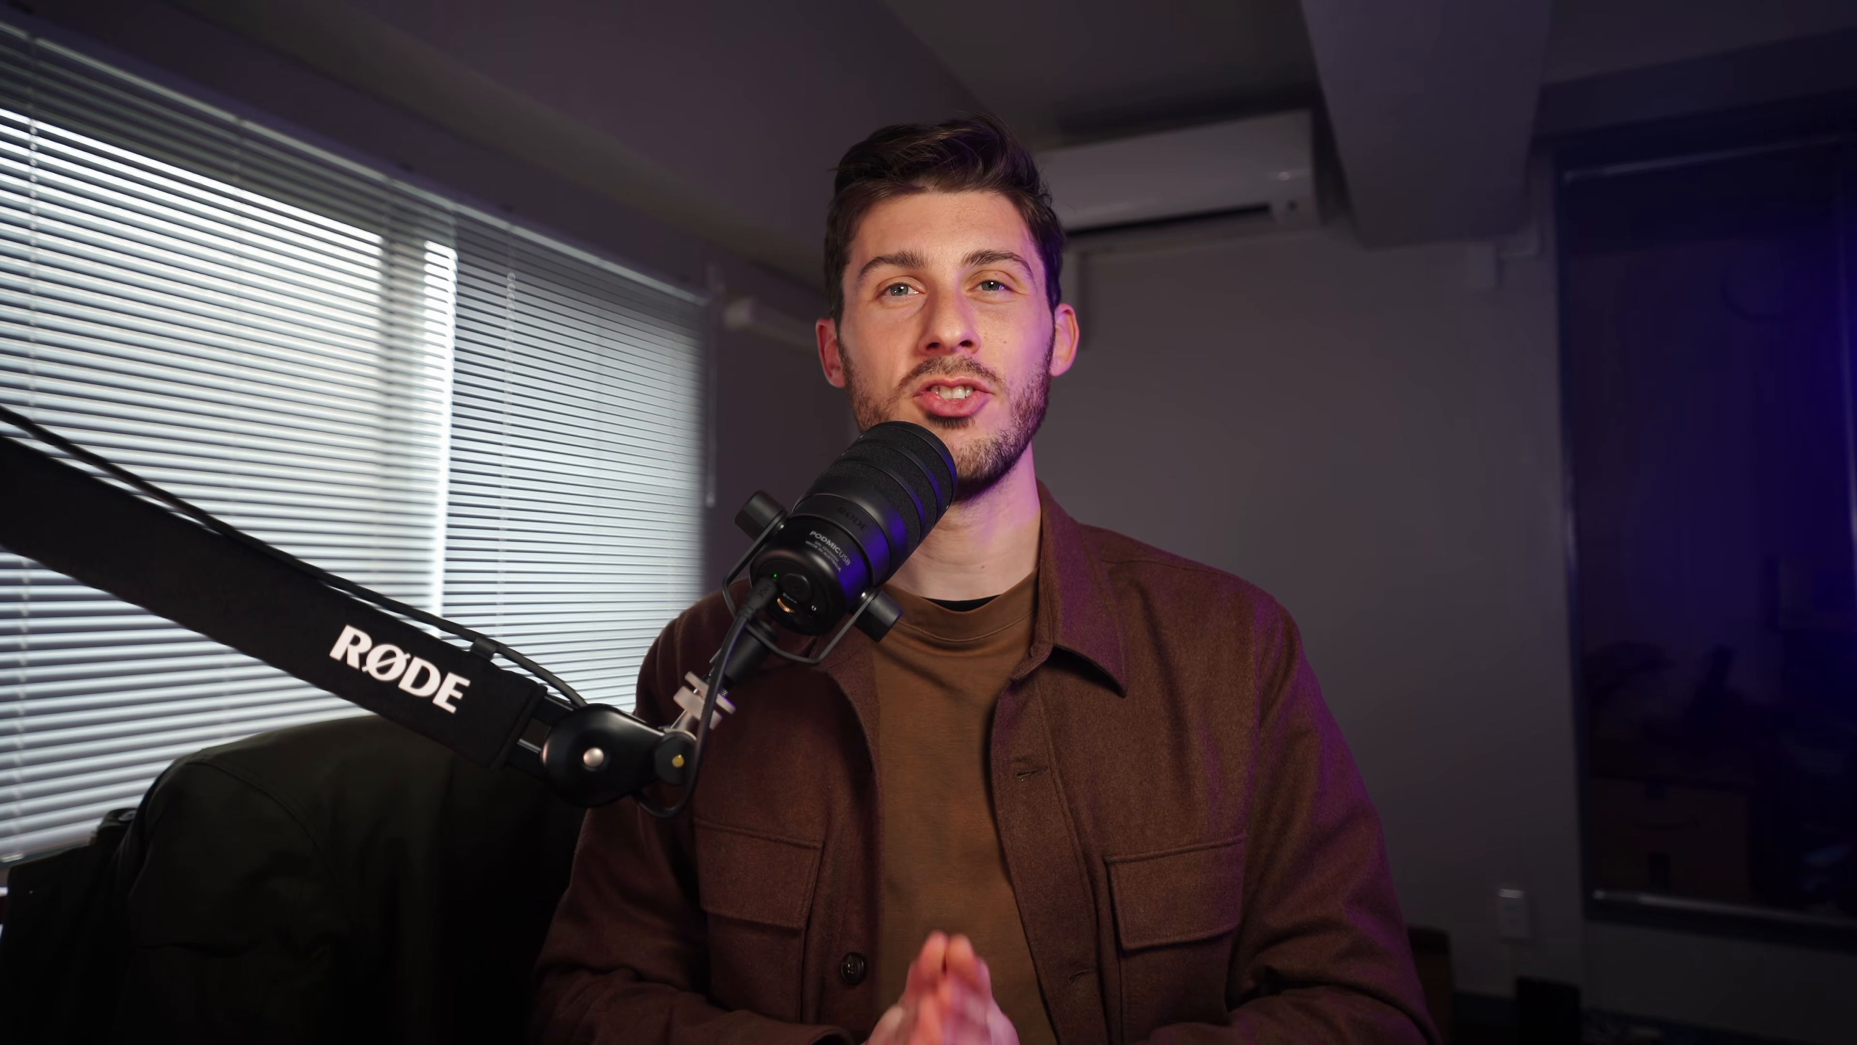